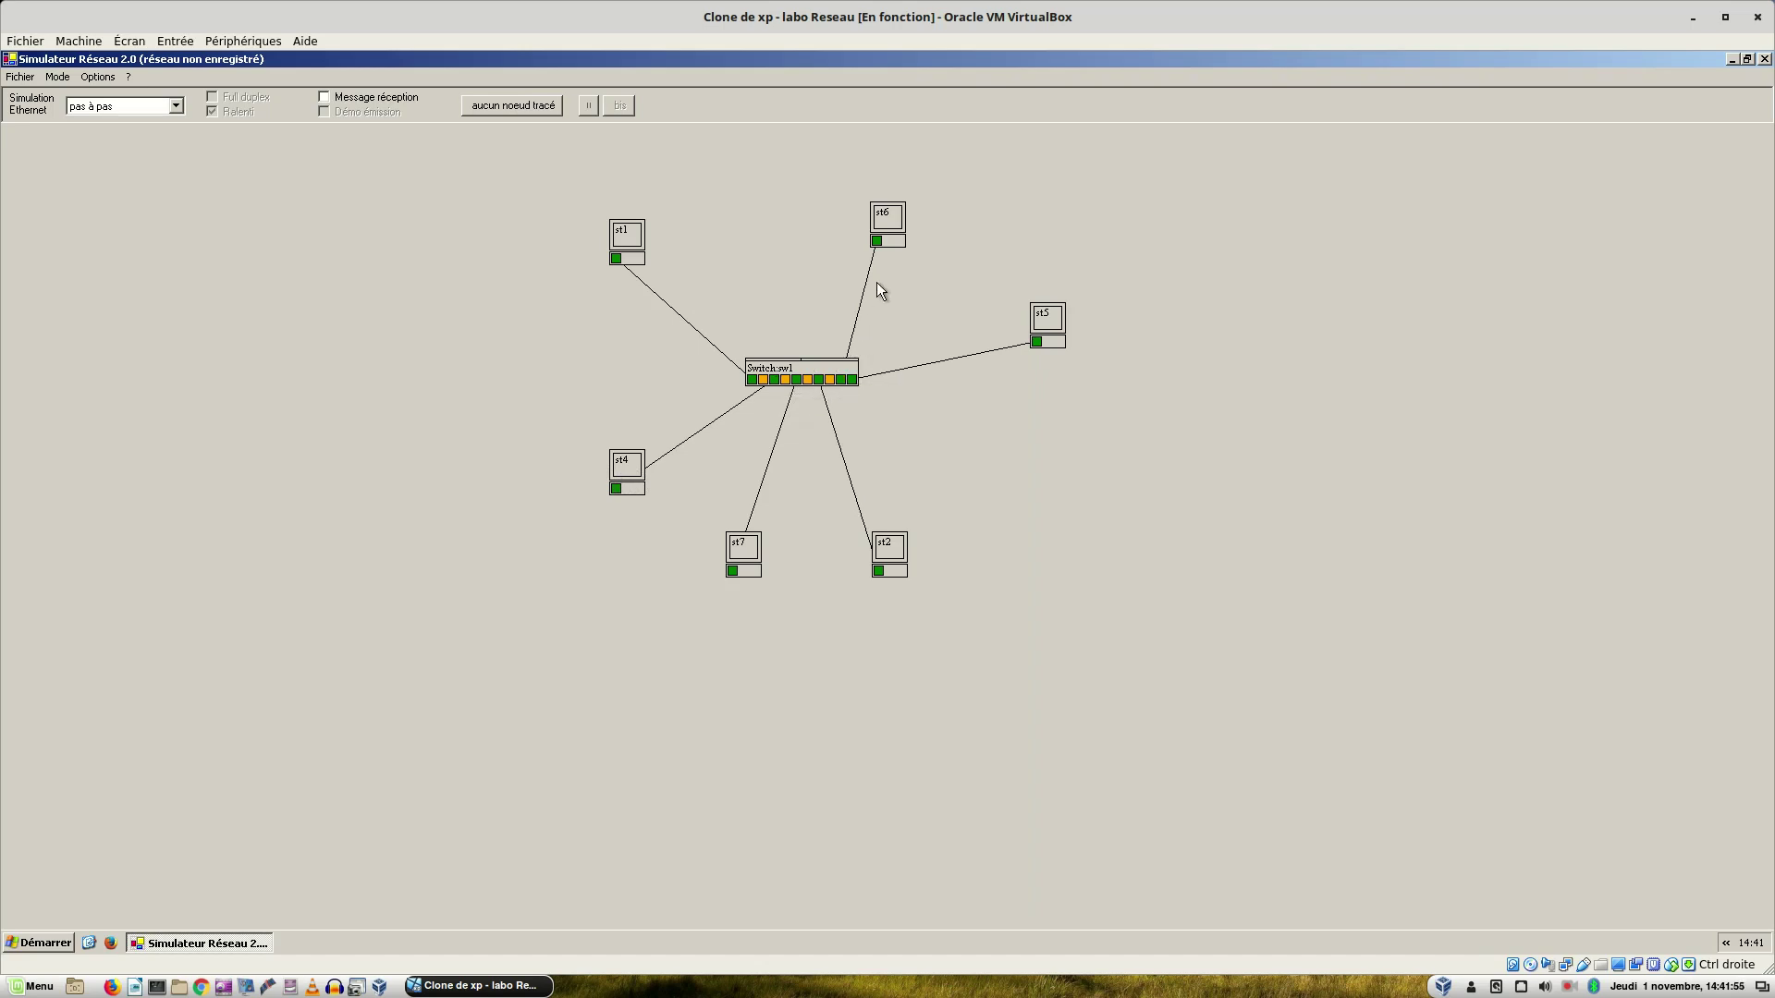
Run network discovery (Découvrir le réseau) on switch sw1.
mouse_move(779, 364)
mouse_move(618, 488)
right_click(767, 373)
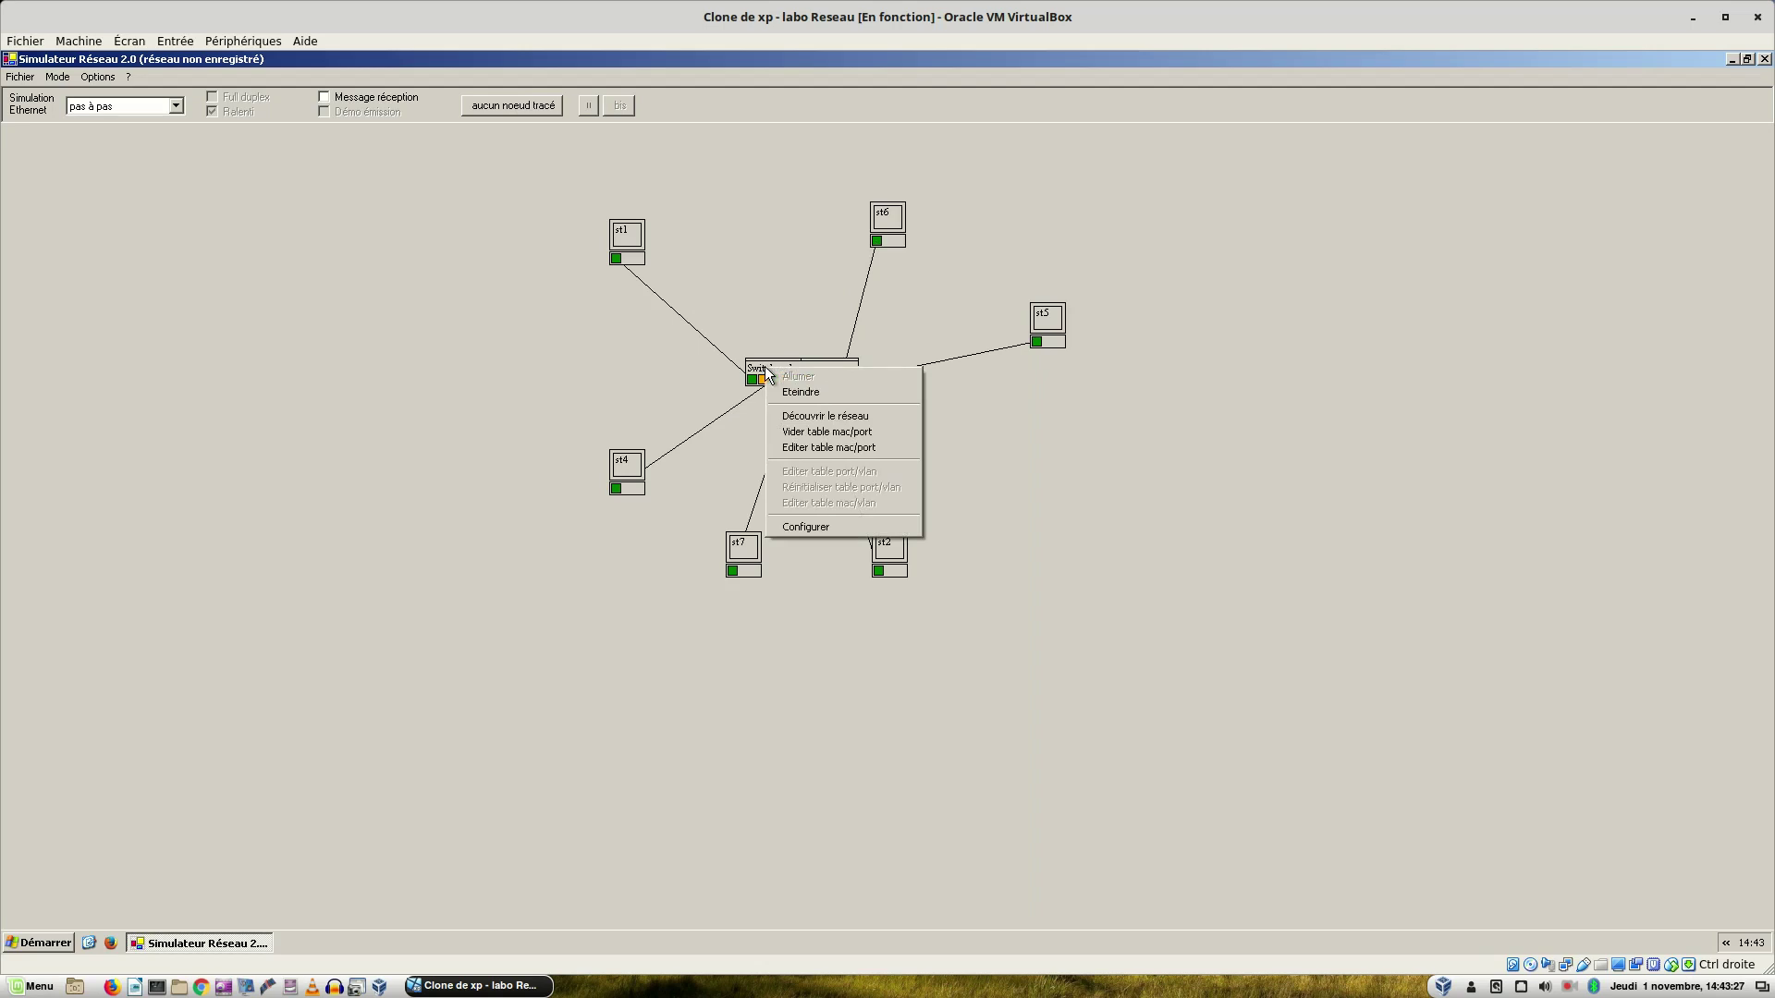
left_click(805, 417)
Open sw1's MAC/port table beside the diagram, compare its entries with the stations' switch ports, and close it.
mouse_move(776, 373)
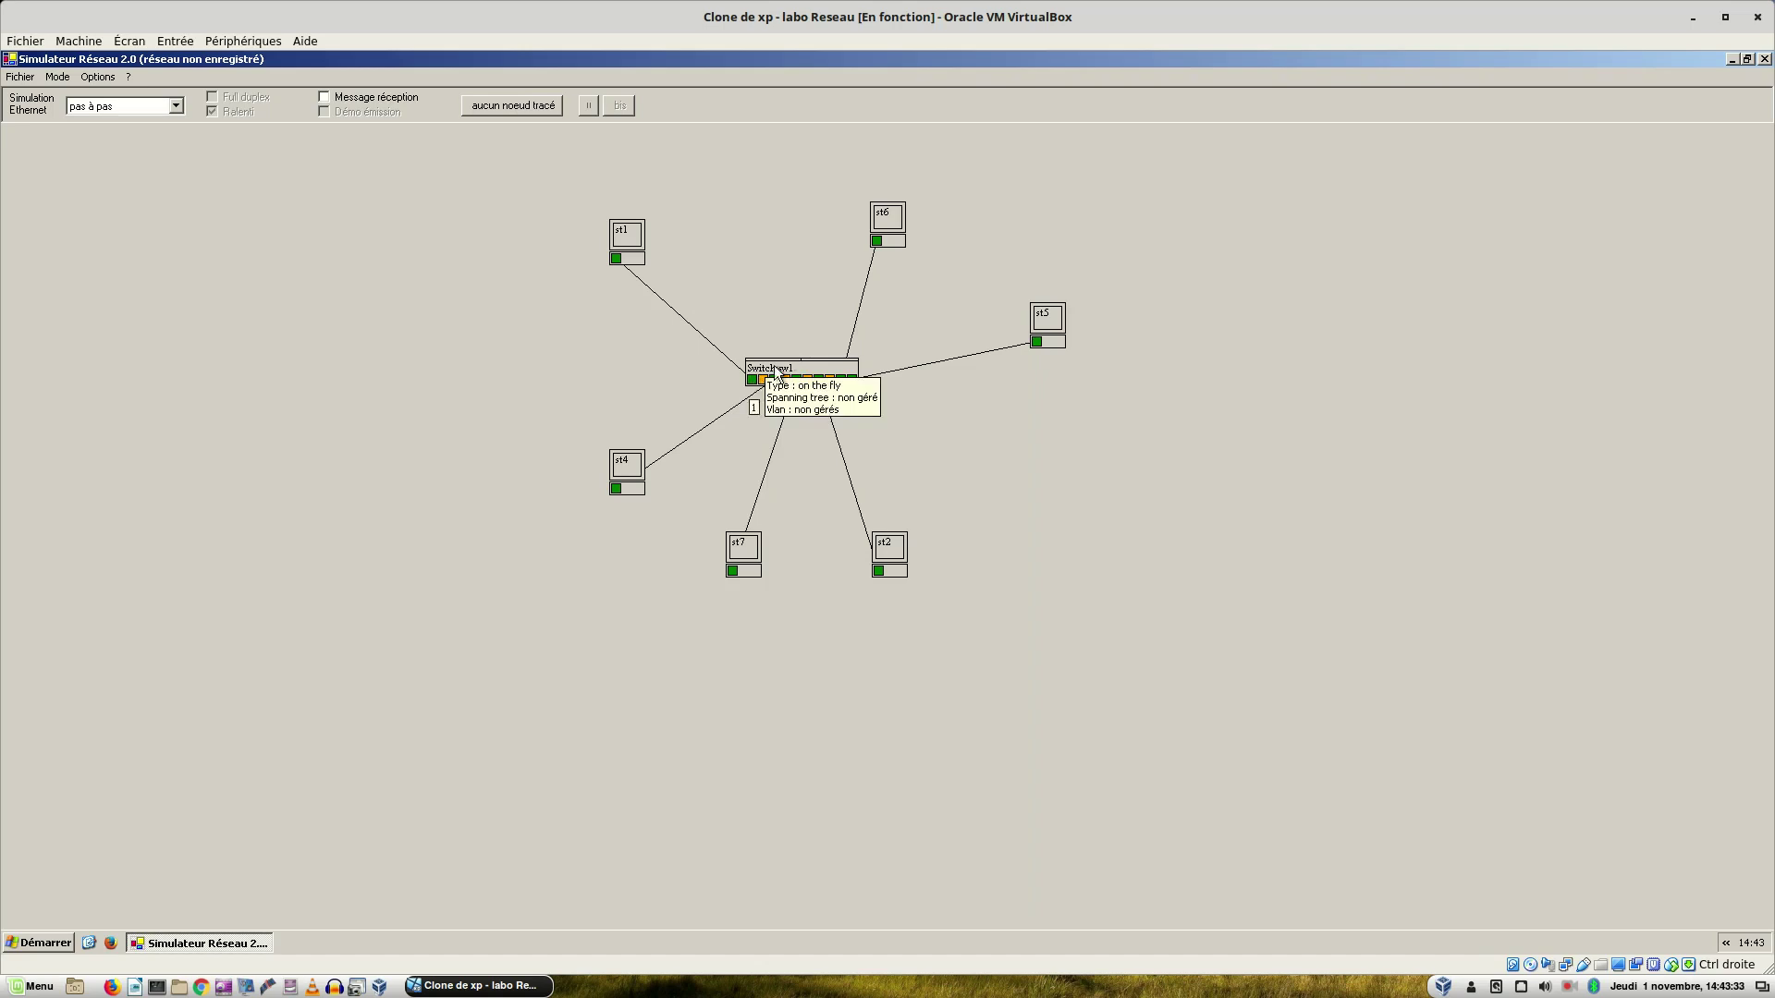
right_click(777, 371)
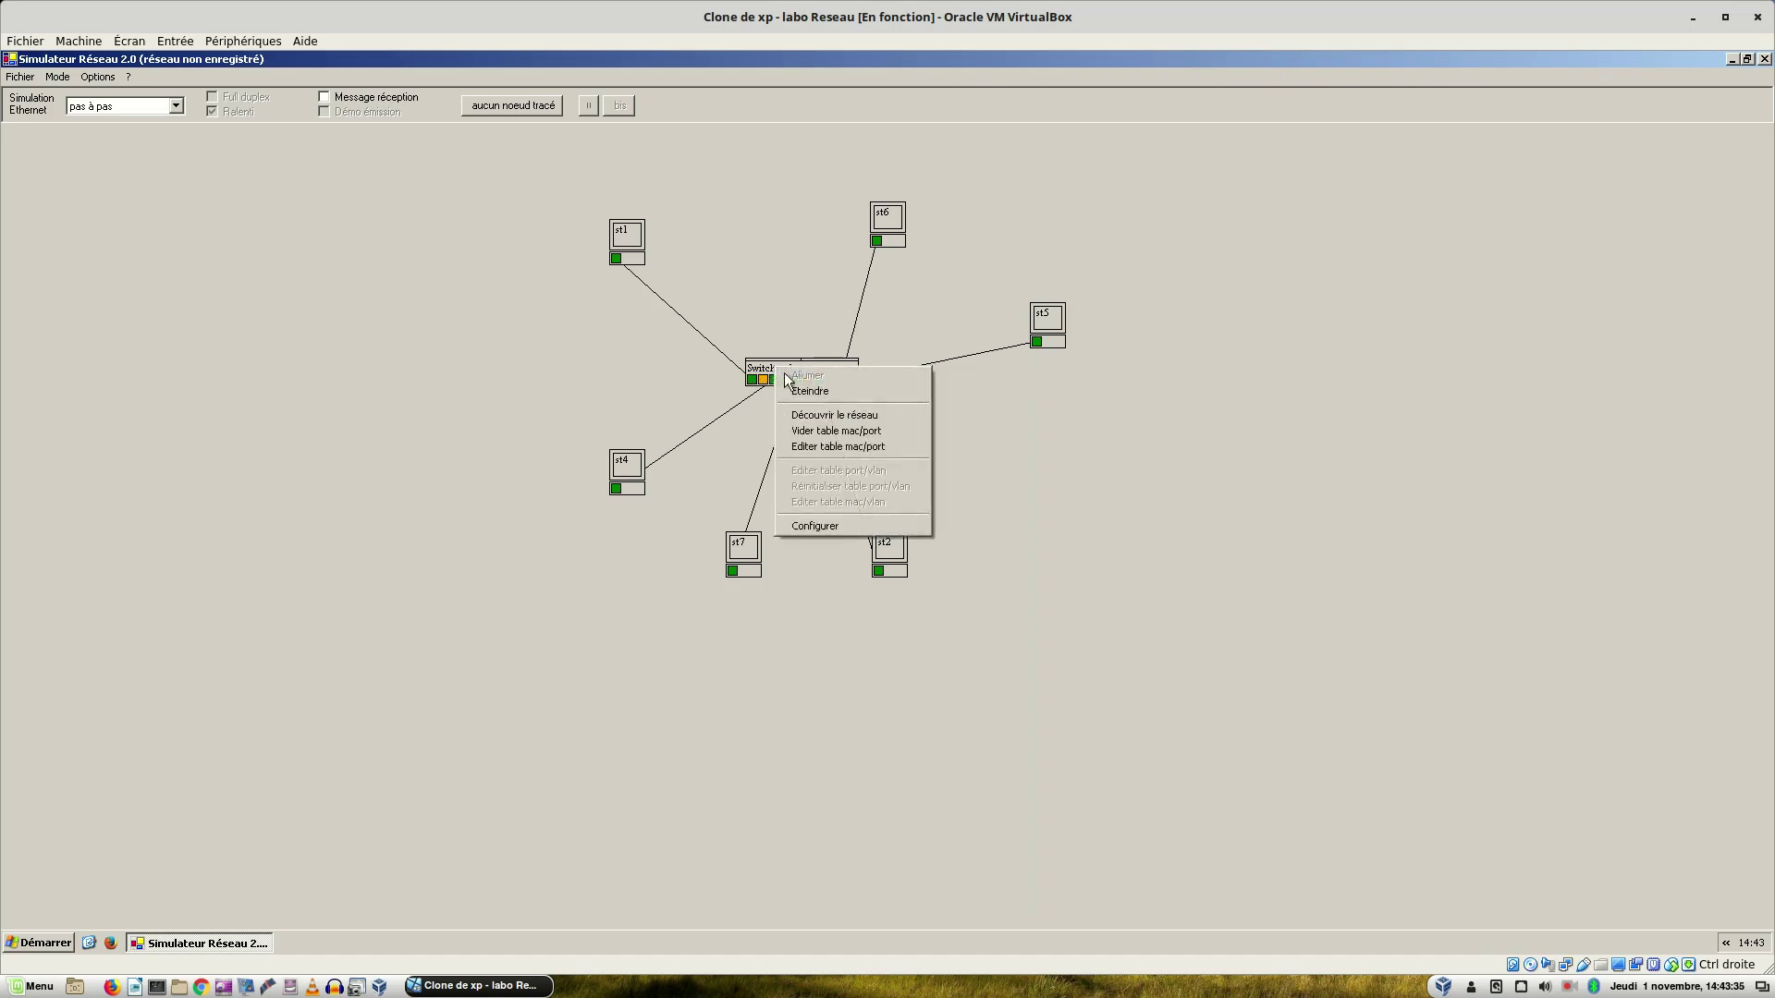
left_click(808, 448)
left_click_drag(971, 500, 1083, 593)
left_click_drag(903, 379, 1157, 408)
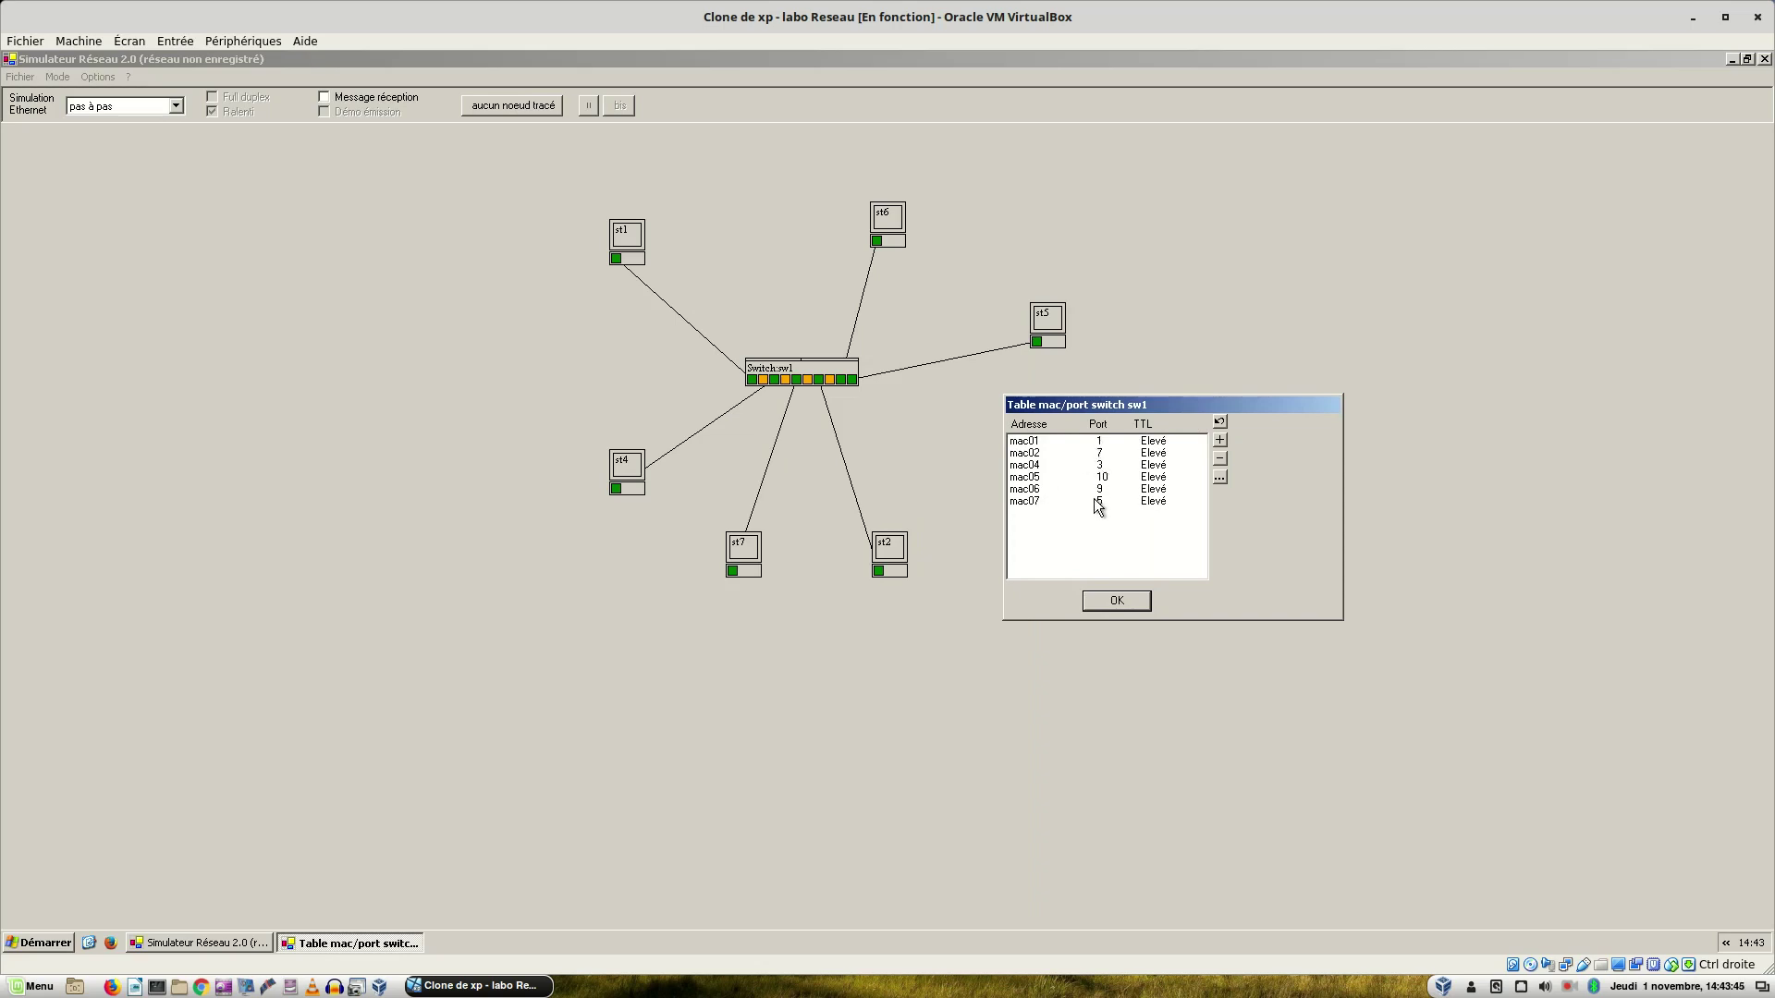
mouse_move(756, 387)
mouse_move(622, 264)
mouse_move(819, 382)
mouse_move(883, 575)
mouse_move(618, 492)
left_click(1113, 601)
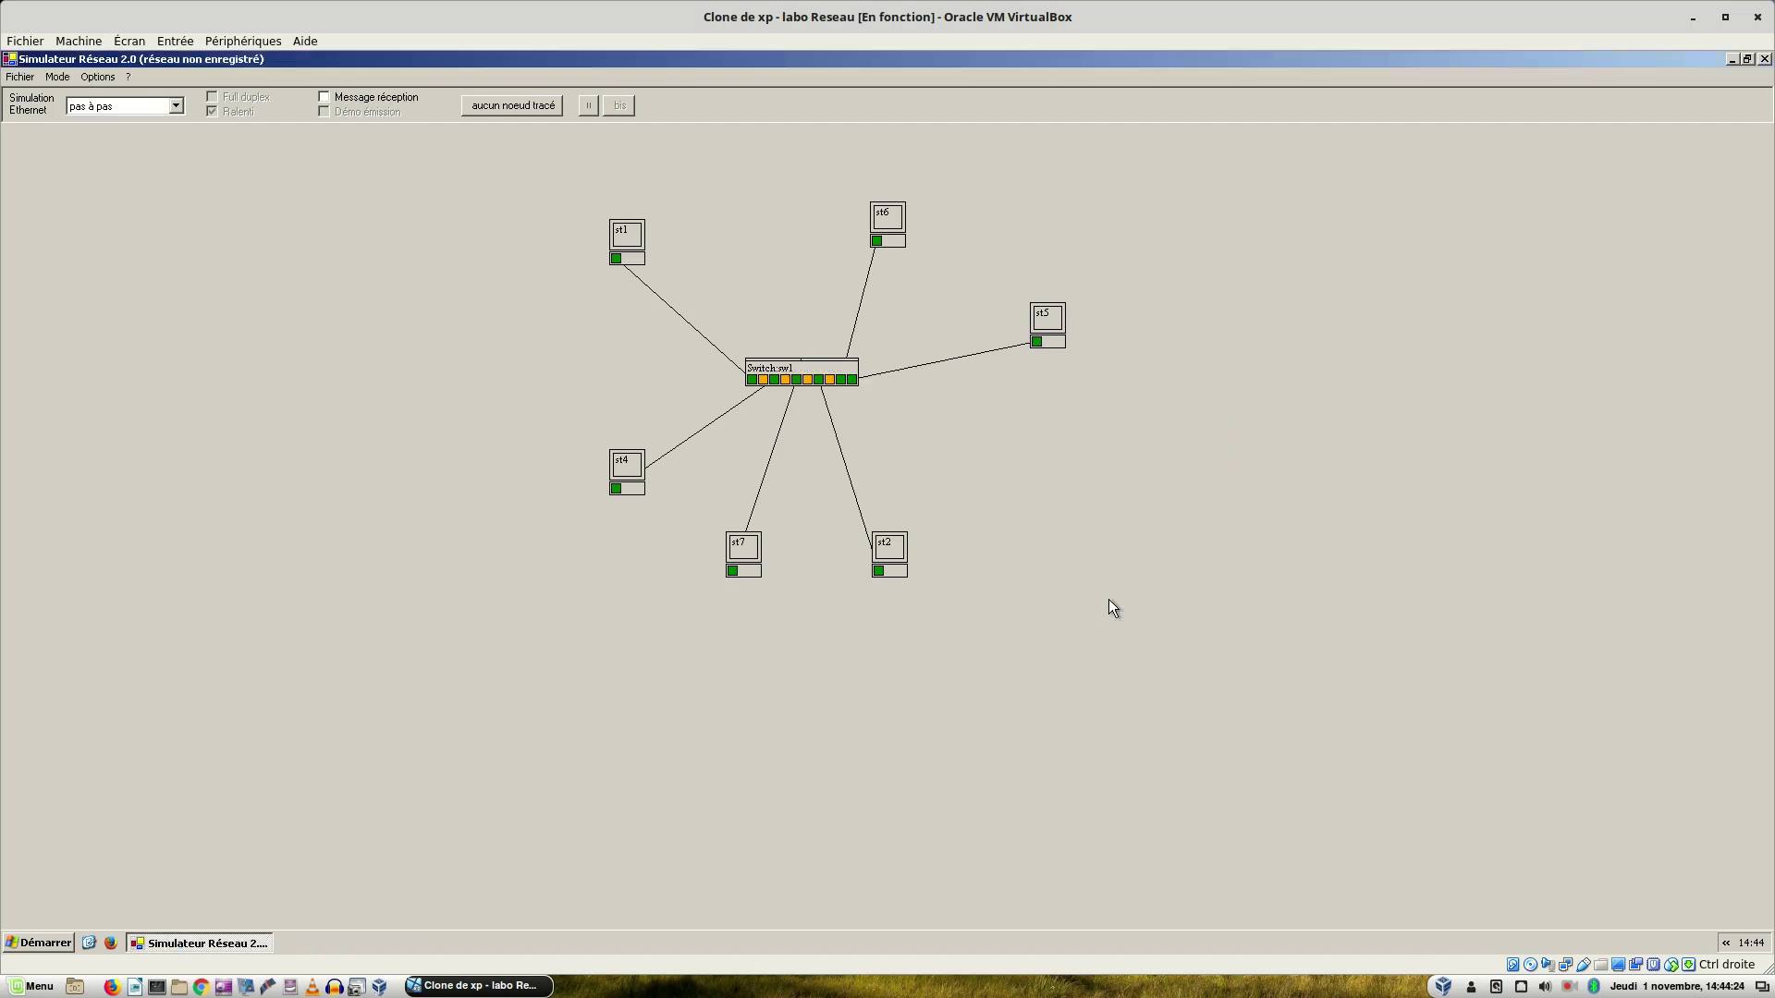
Send a unicast frame from station st1 to st2's network card (mac02), keeping the emitter dialog clear of the diagram.
right_click(619, 261)
left_click(647, 268)
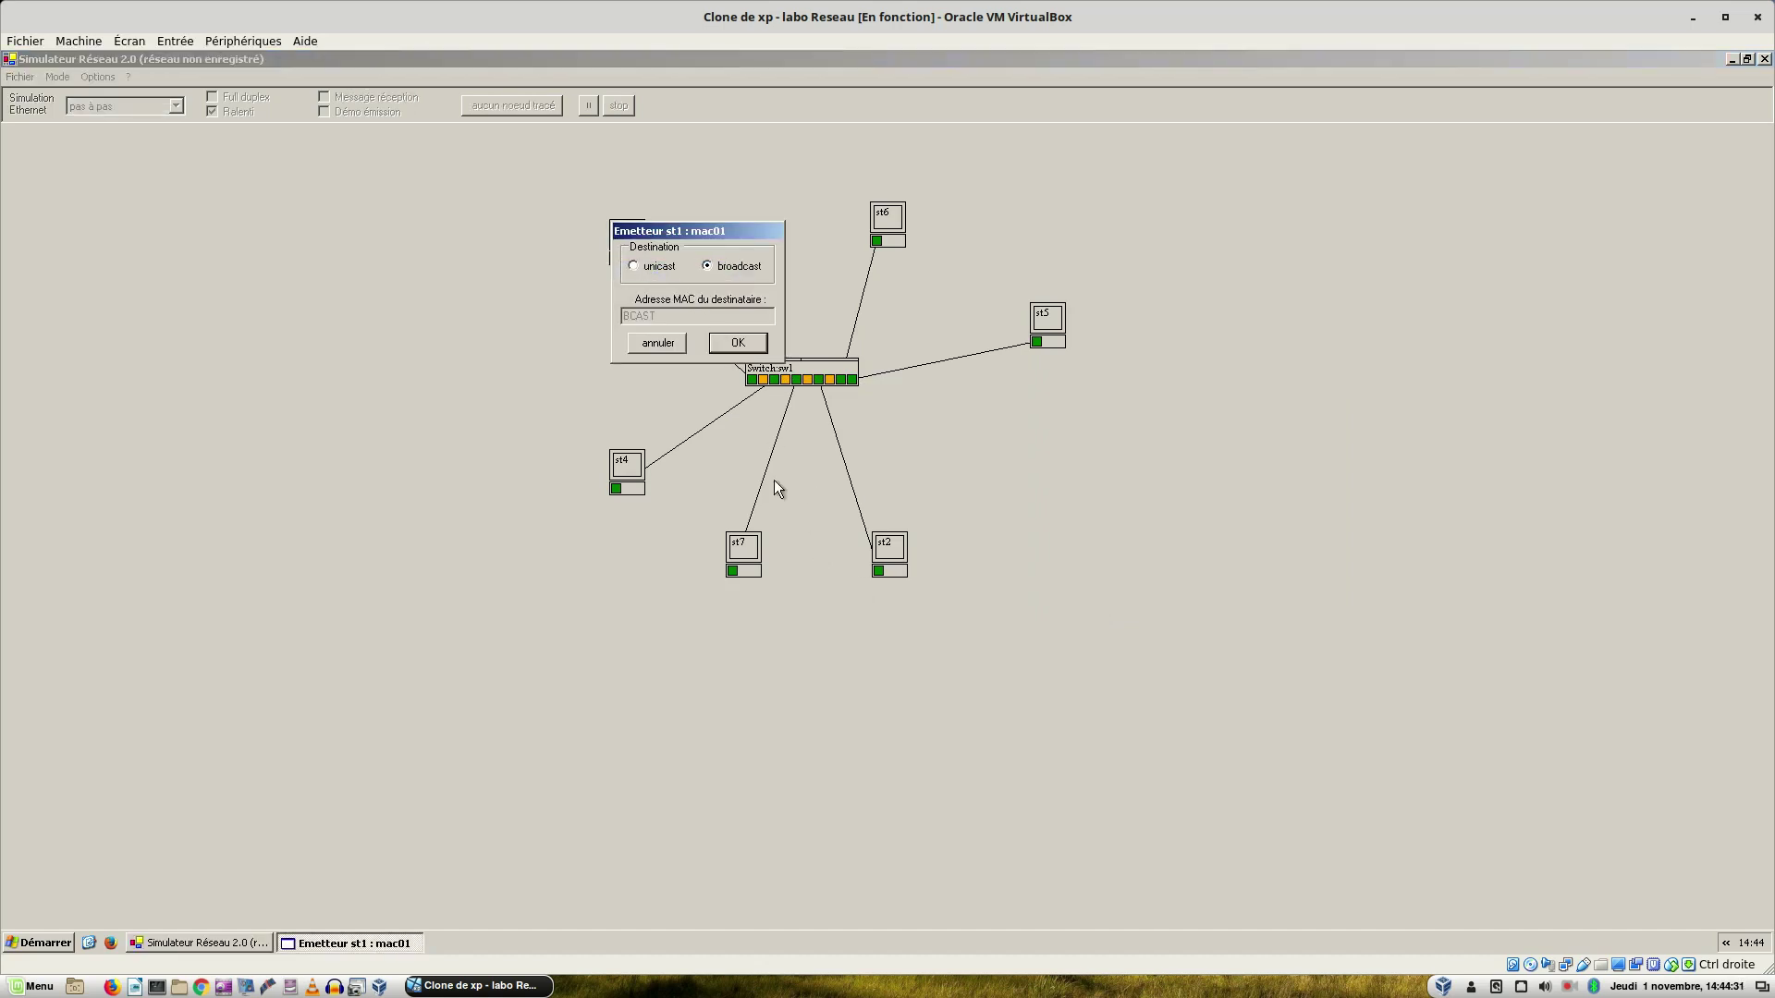
left_click(635, 267)
left_click(876, 569)
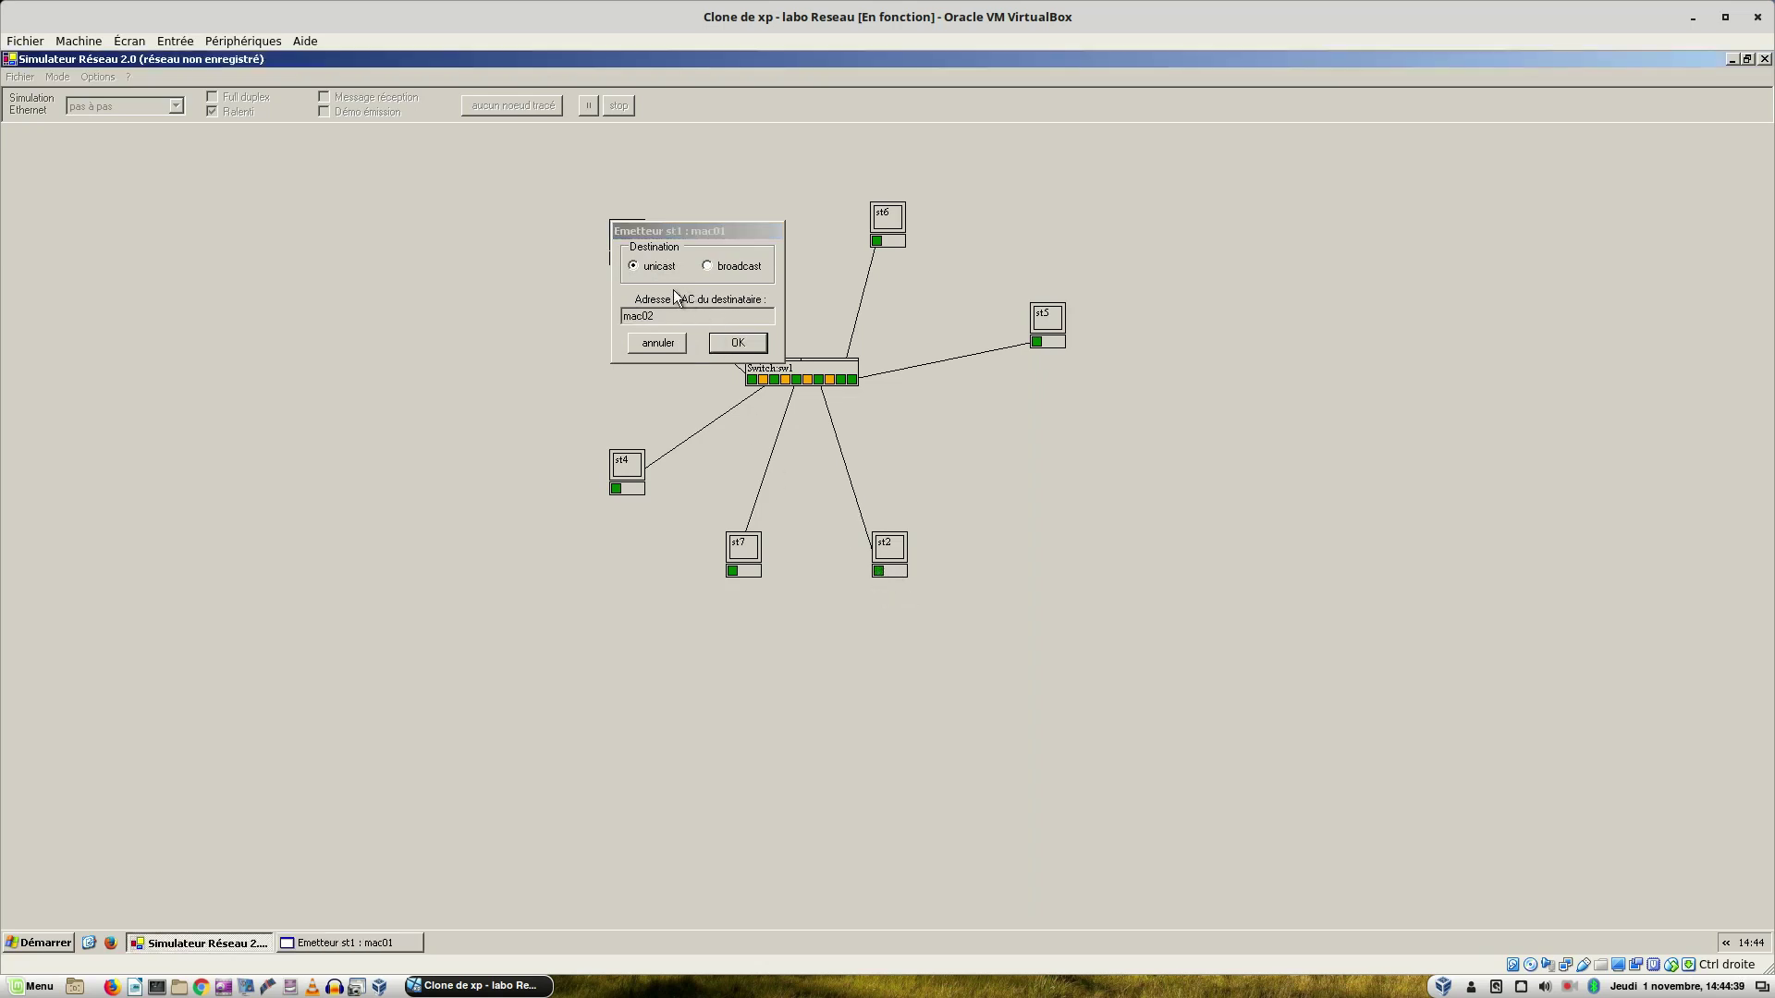
left_click_drag(680, 238, 555, 274)
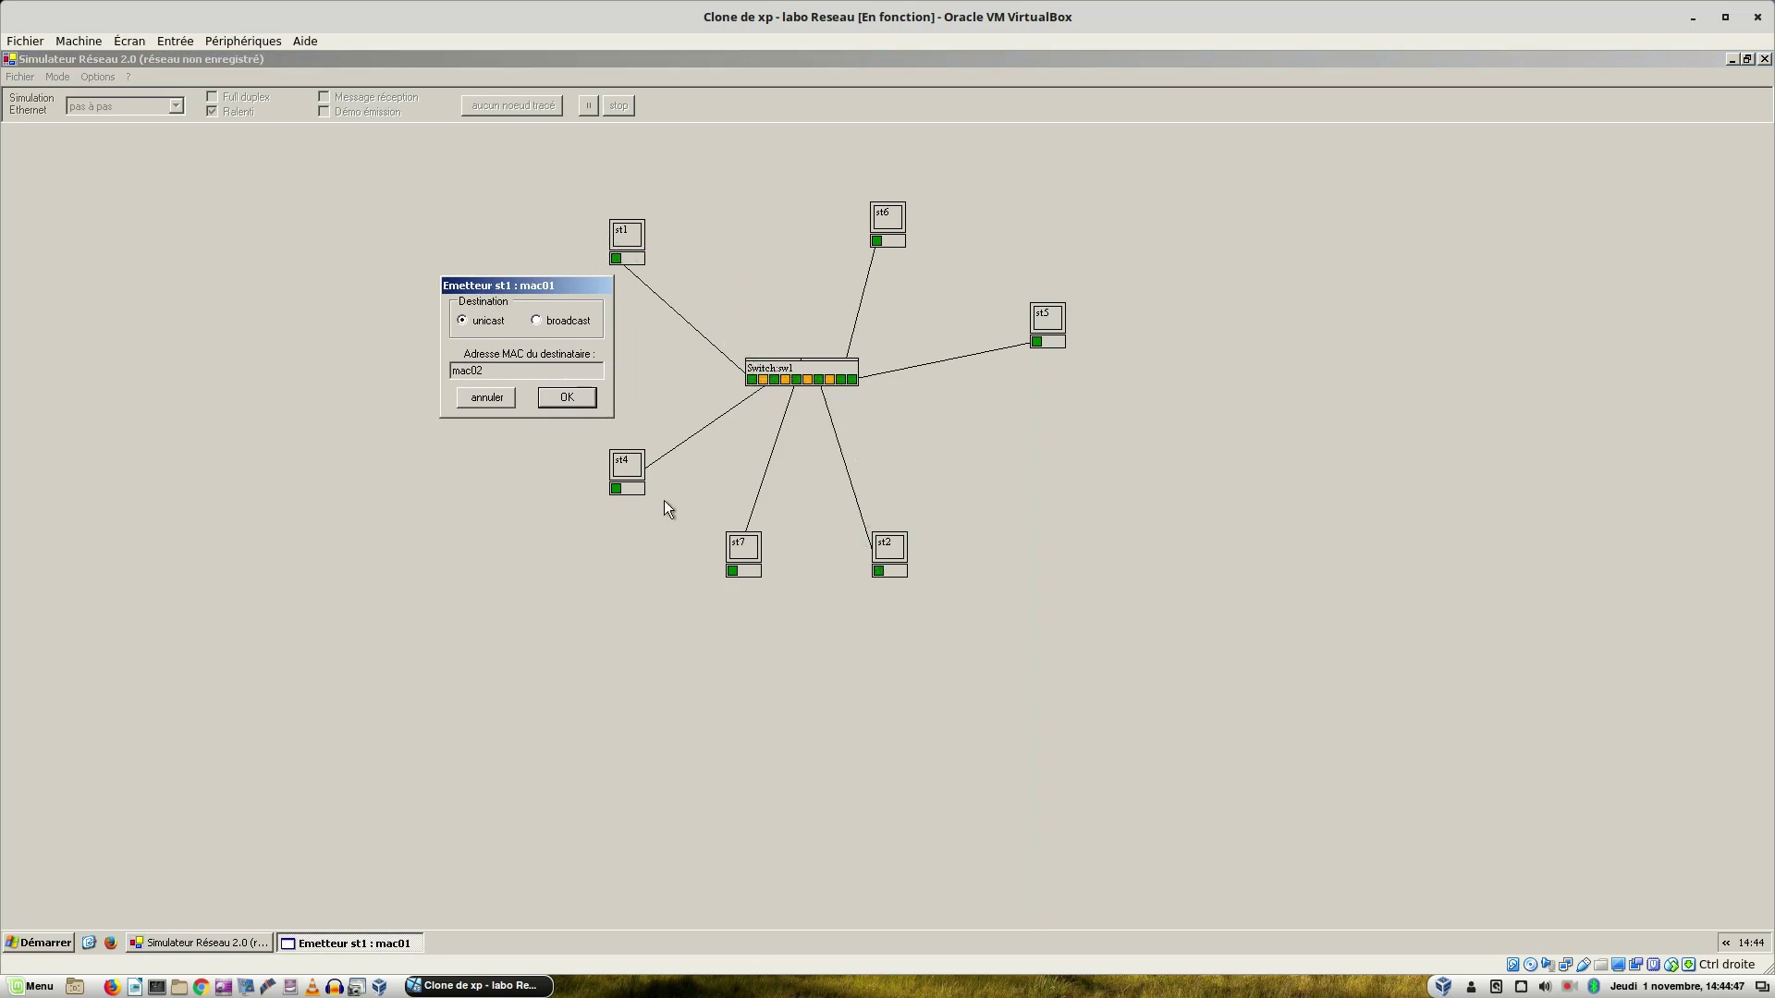
left_click(569, 397)
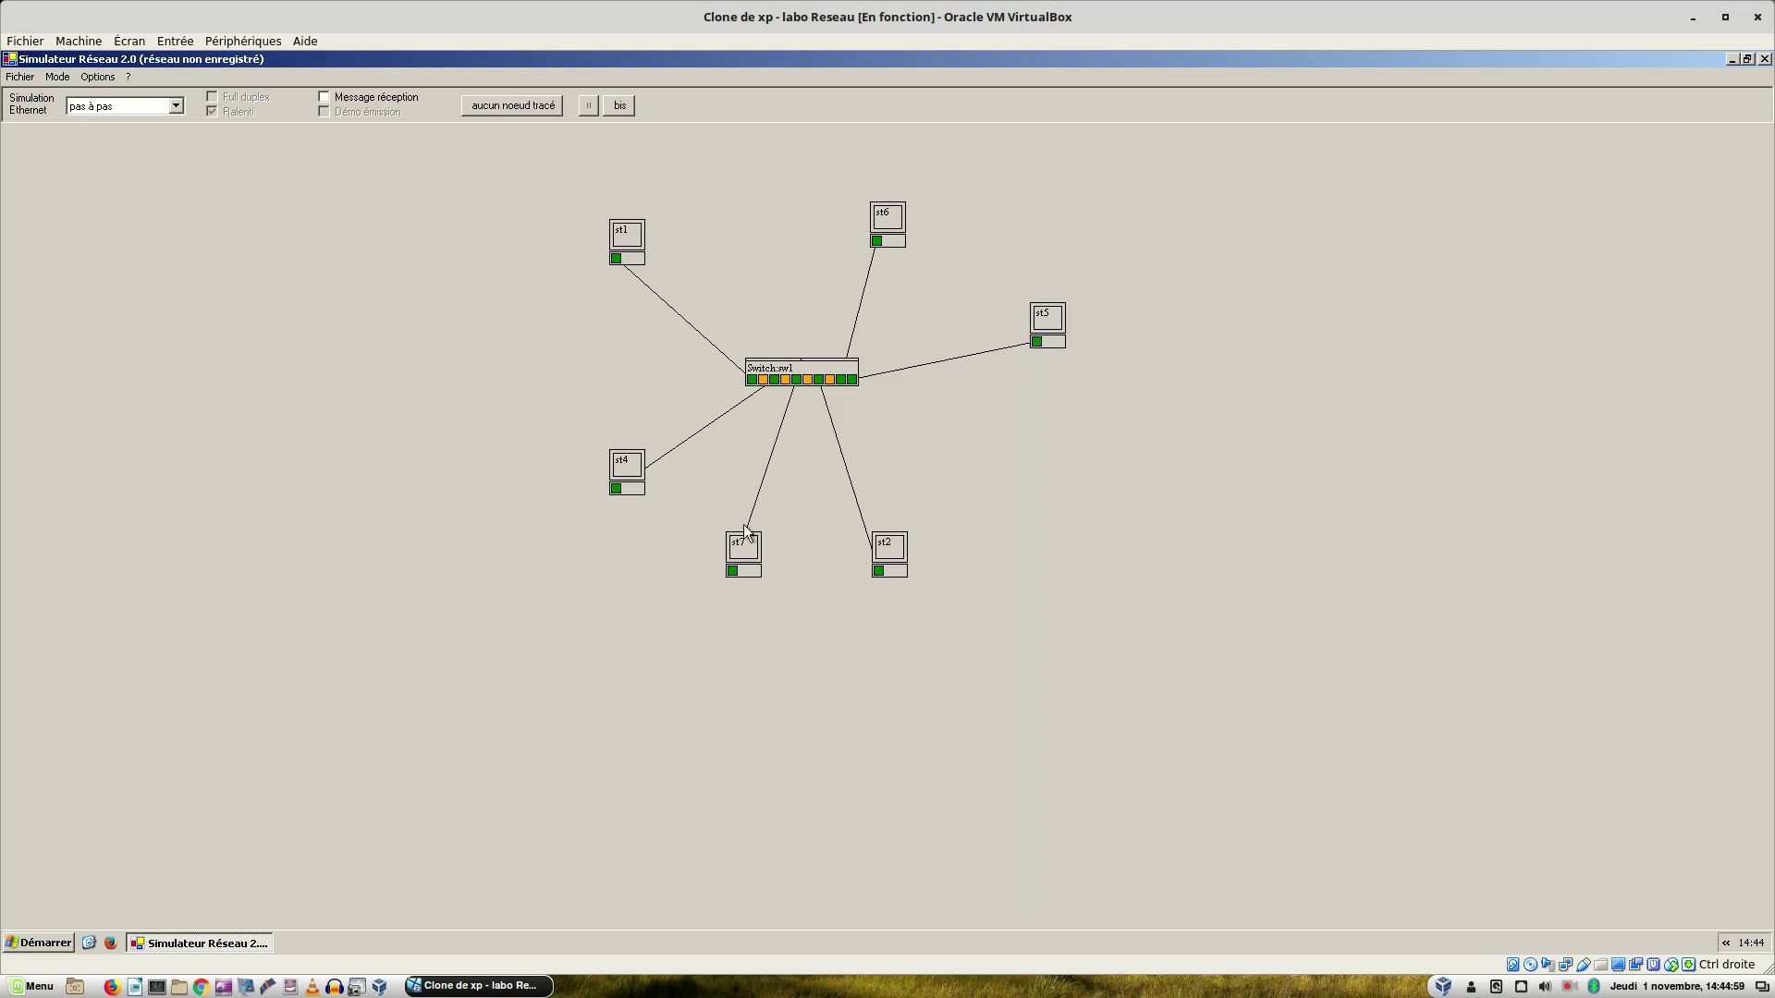
Send a unicast frame from station st4 to st6's network card (mac06).
right_click(619, 490)
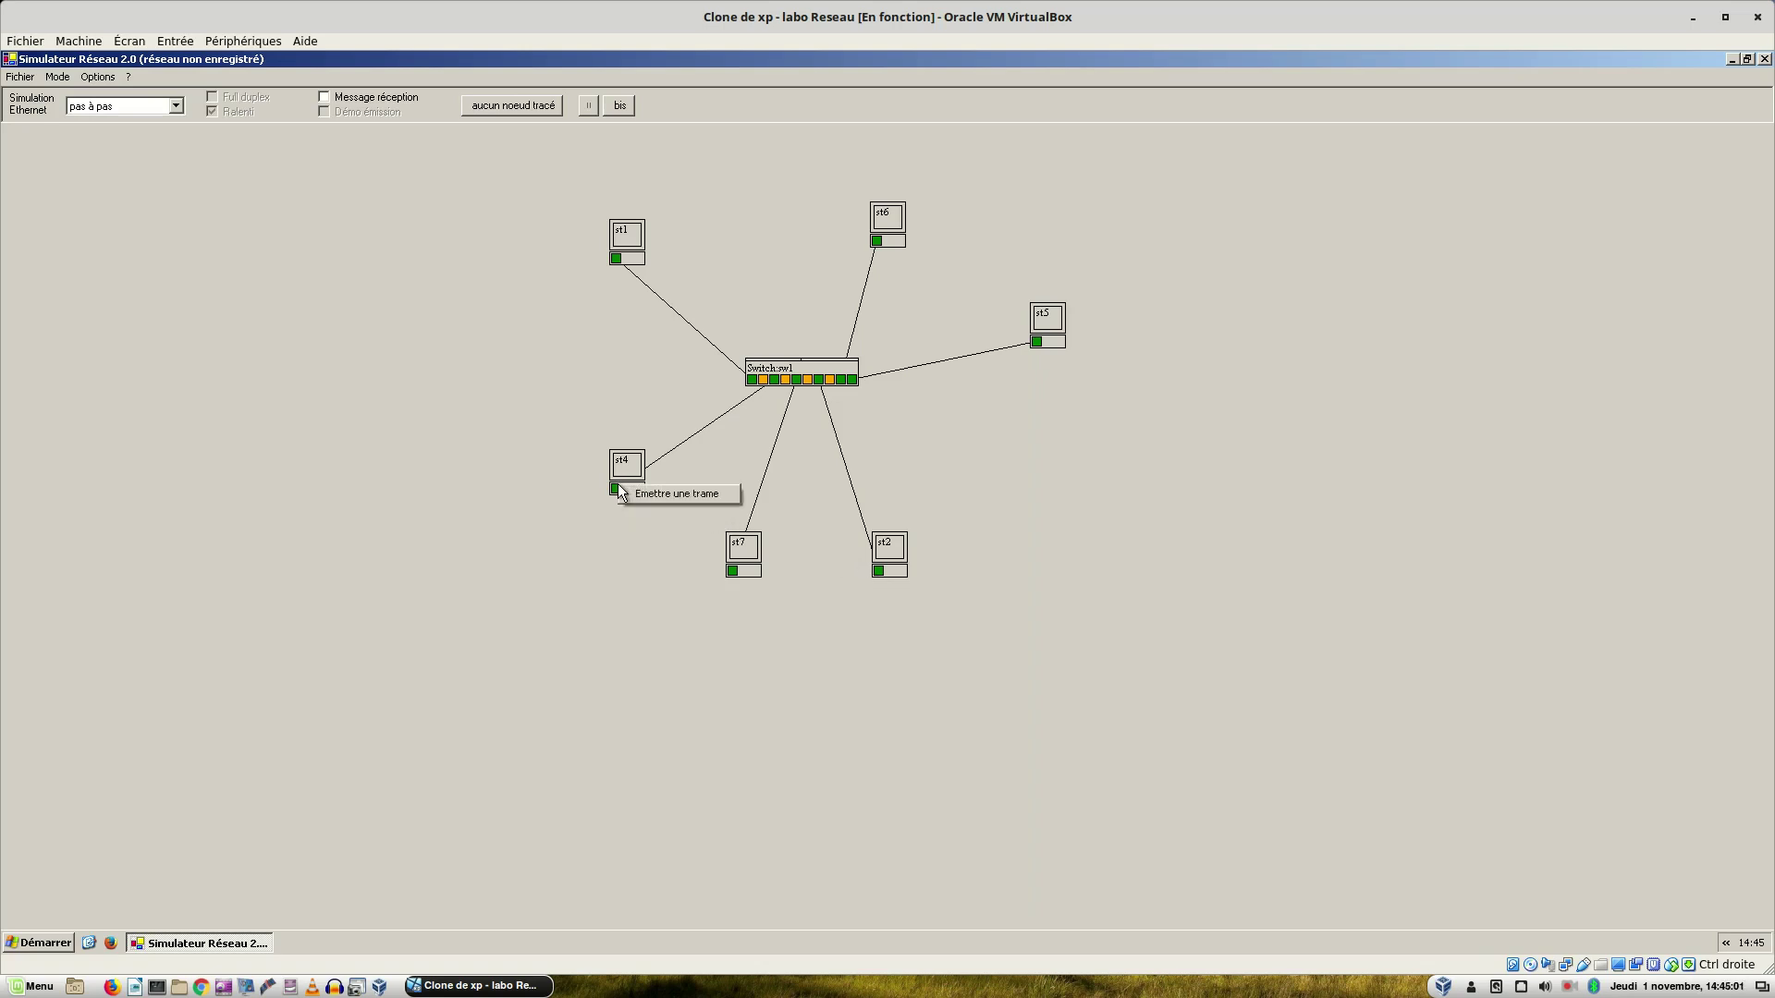
left_click(658, 497)
left_click(652, 496)
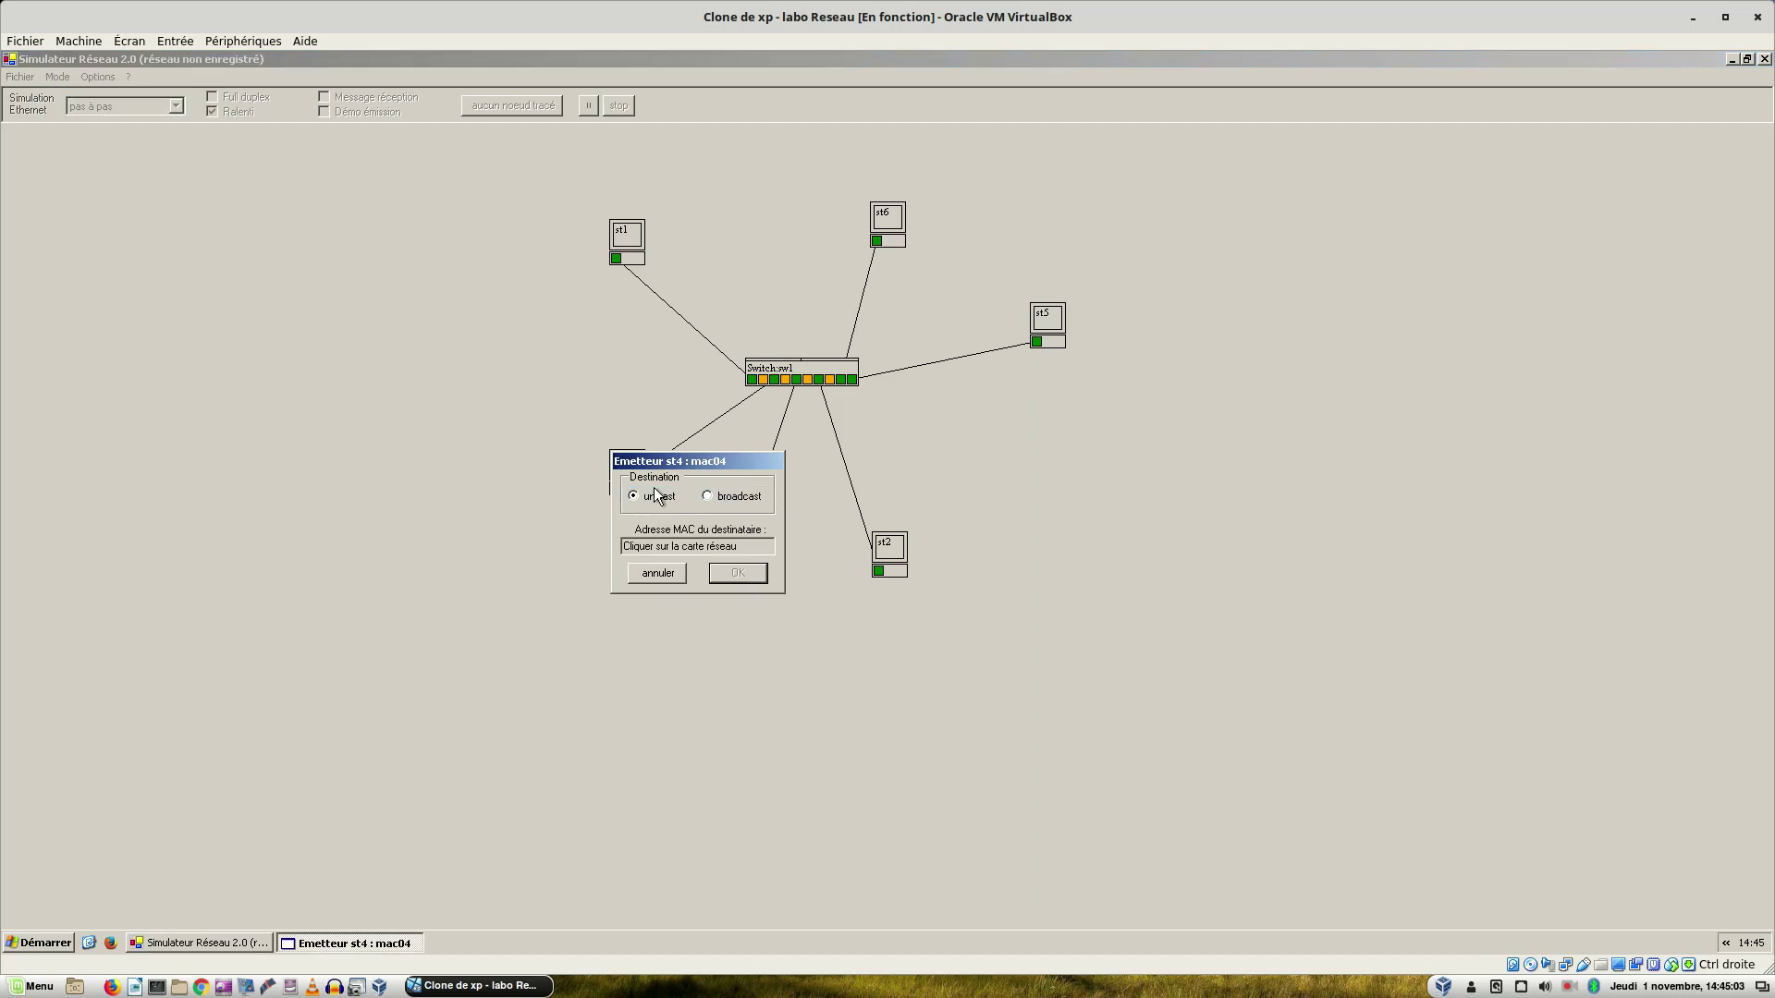
left_click(875, 240)
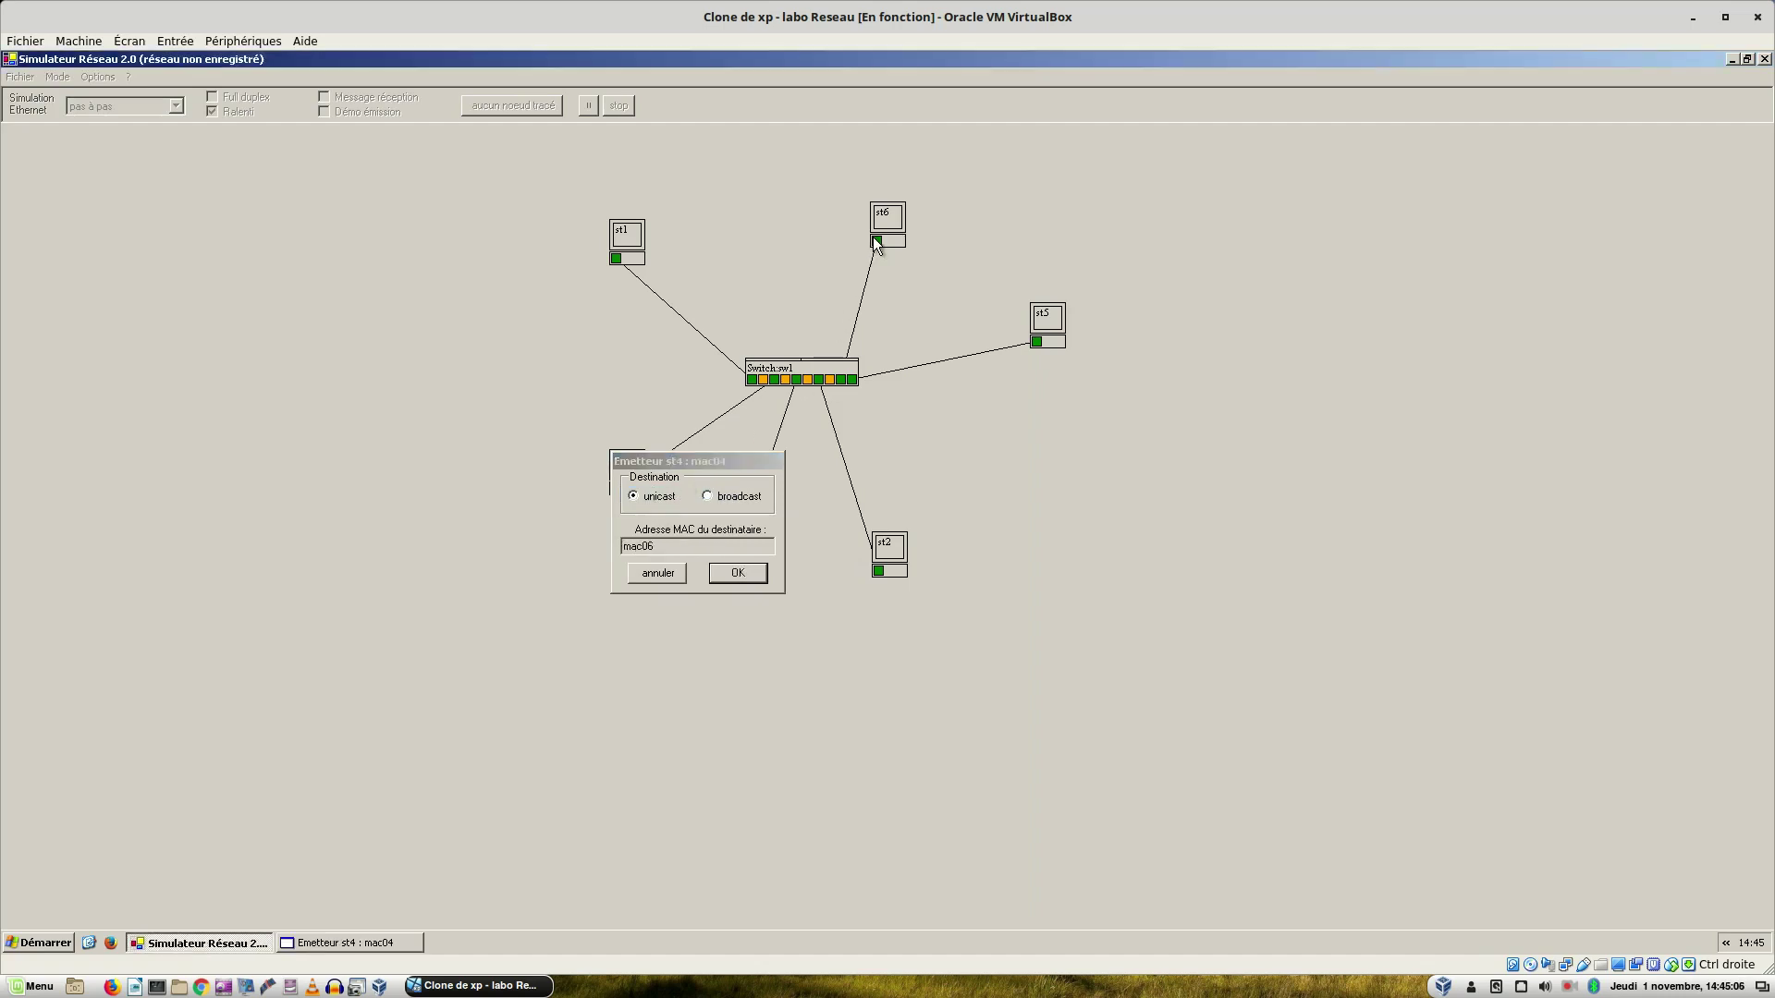
left_click(737, 573)
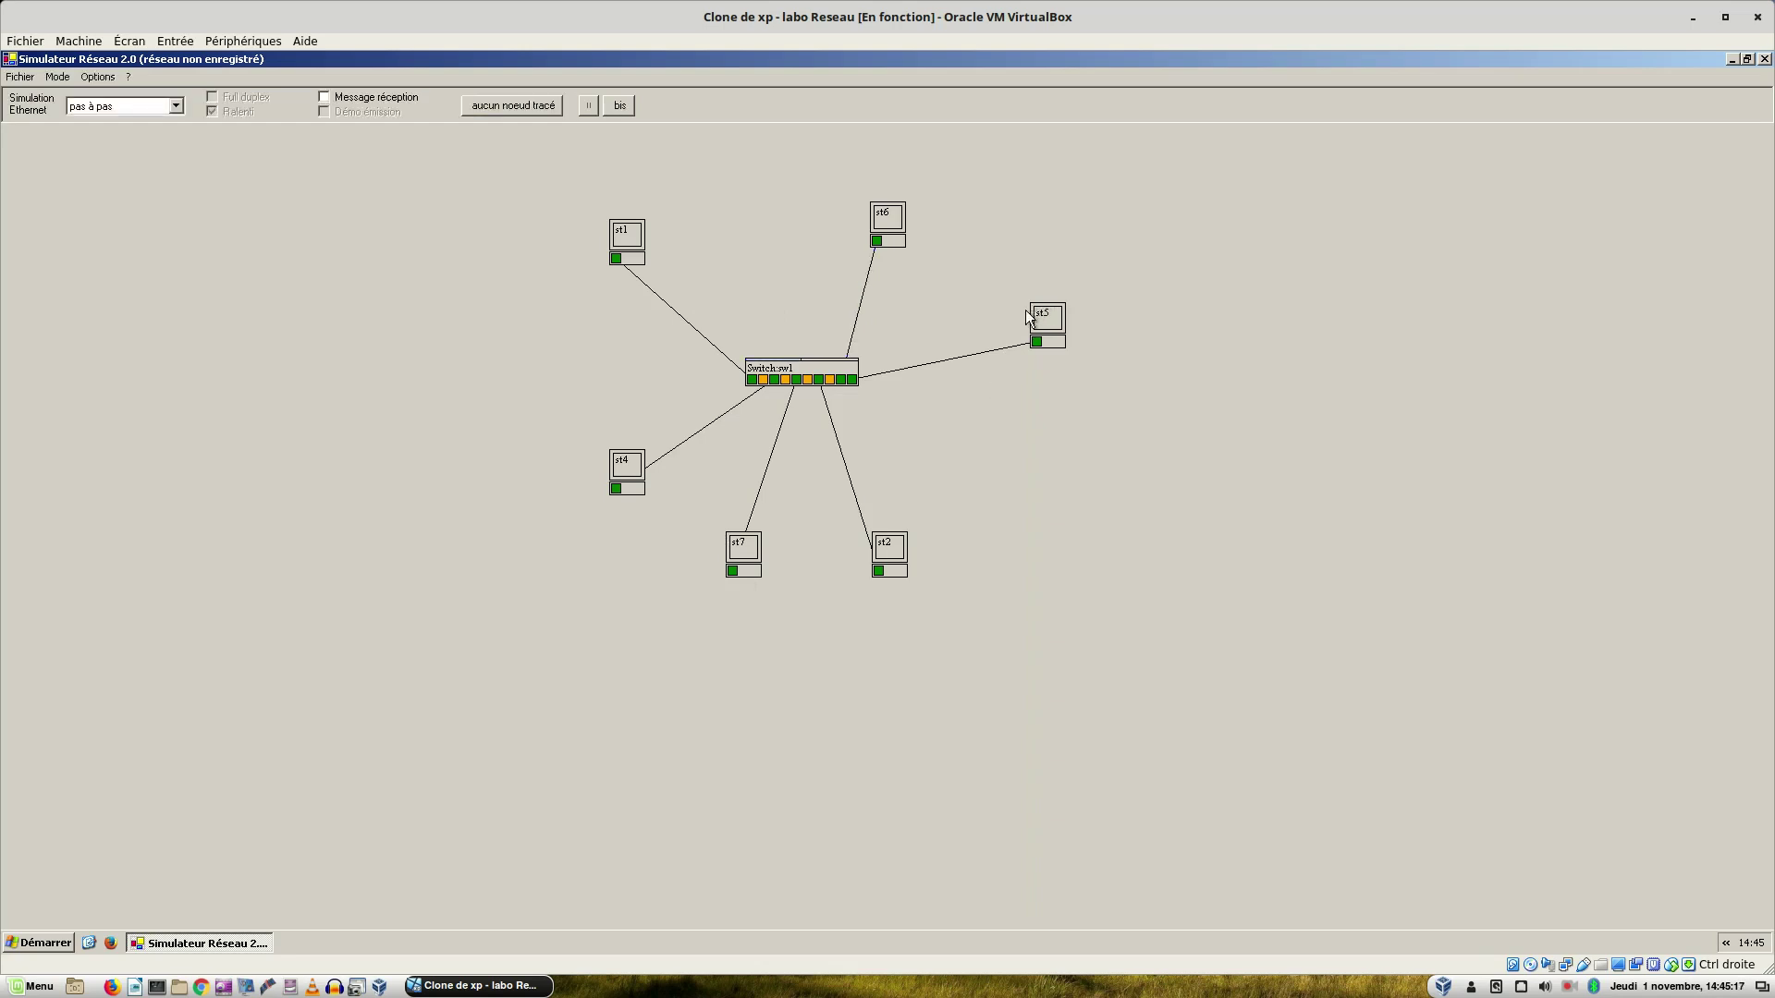
Restart switch sw1 by powering it off and back on.
right_click(786, 369)
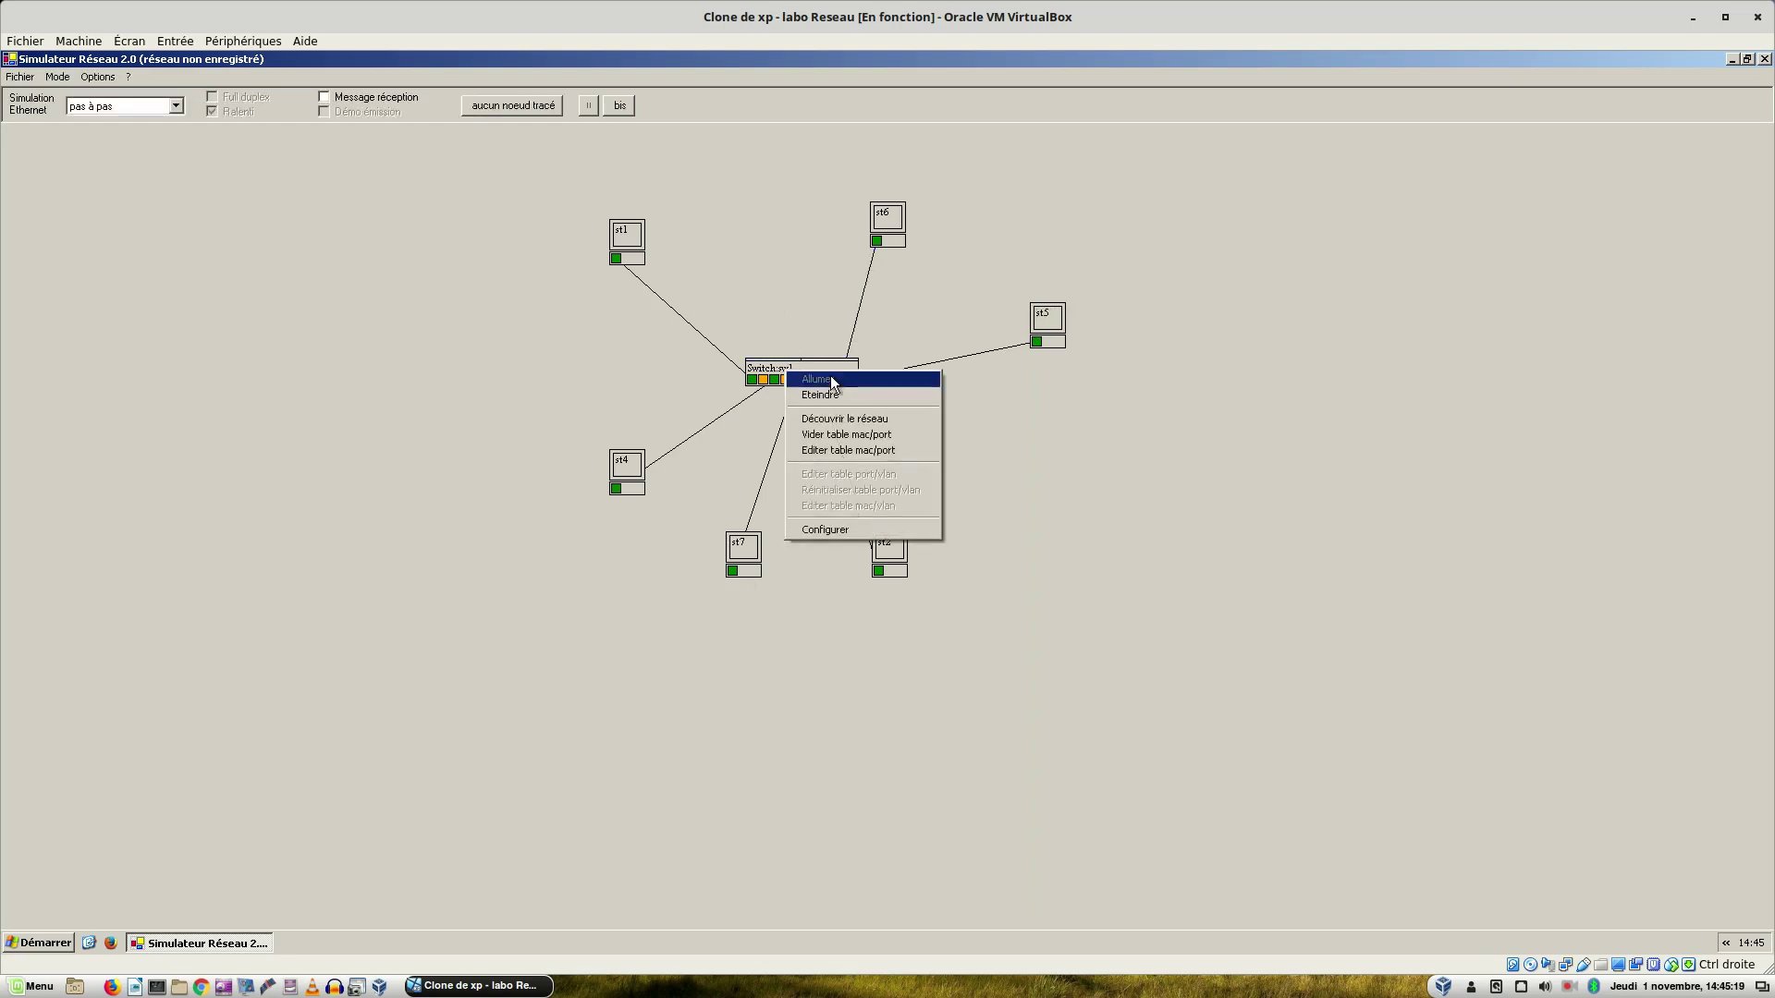
left_click(825, 395)
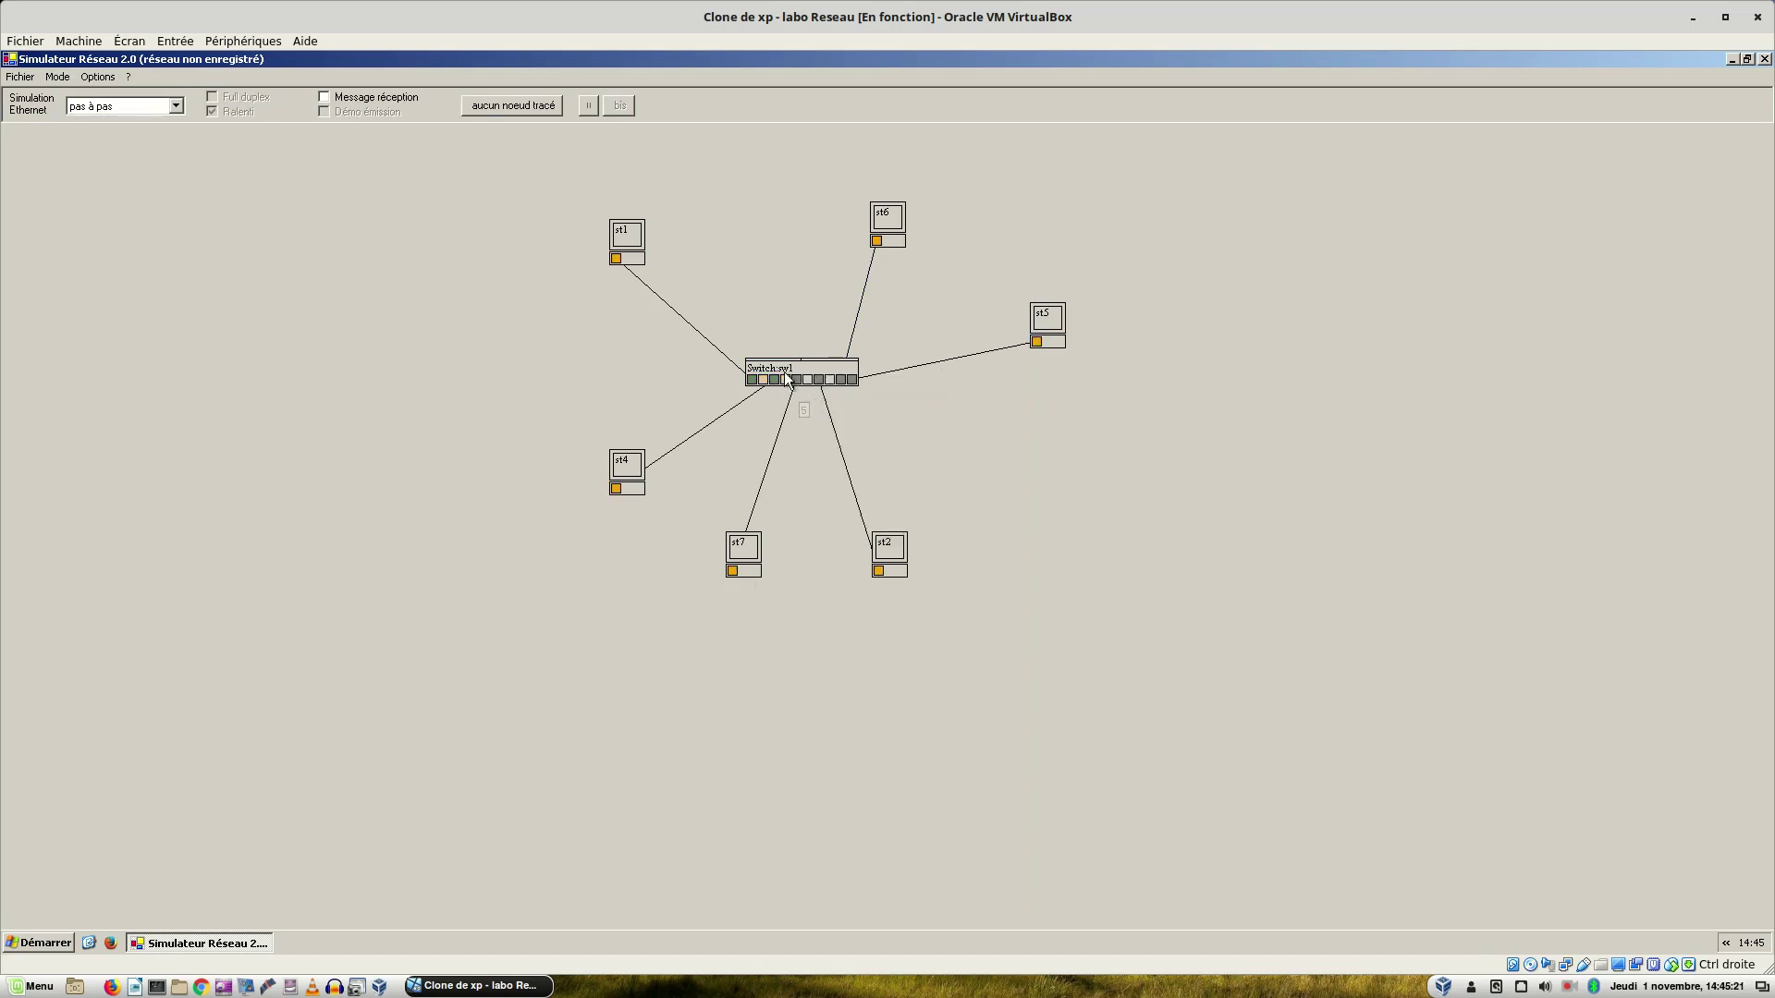
right_click(783, 369)
left_click(795, 381)
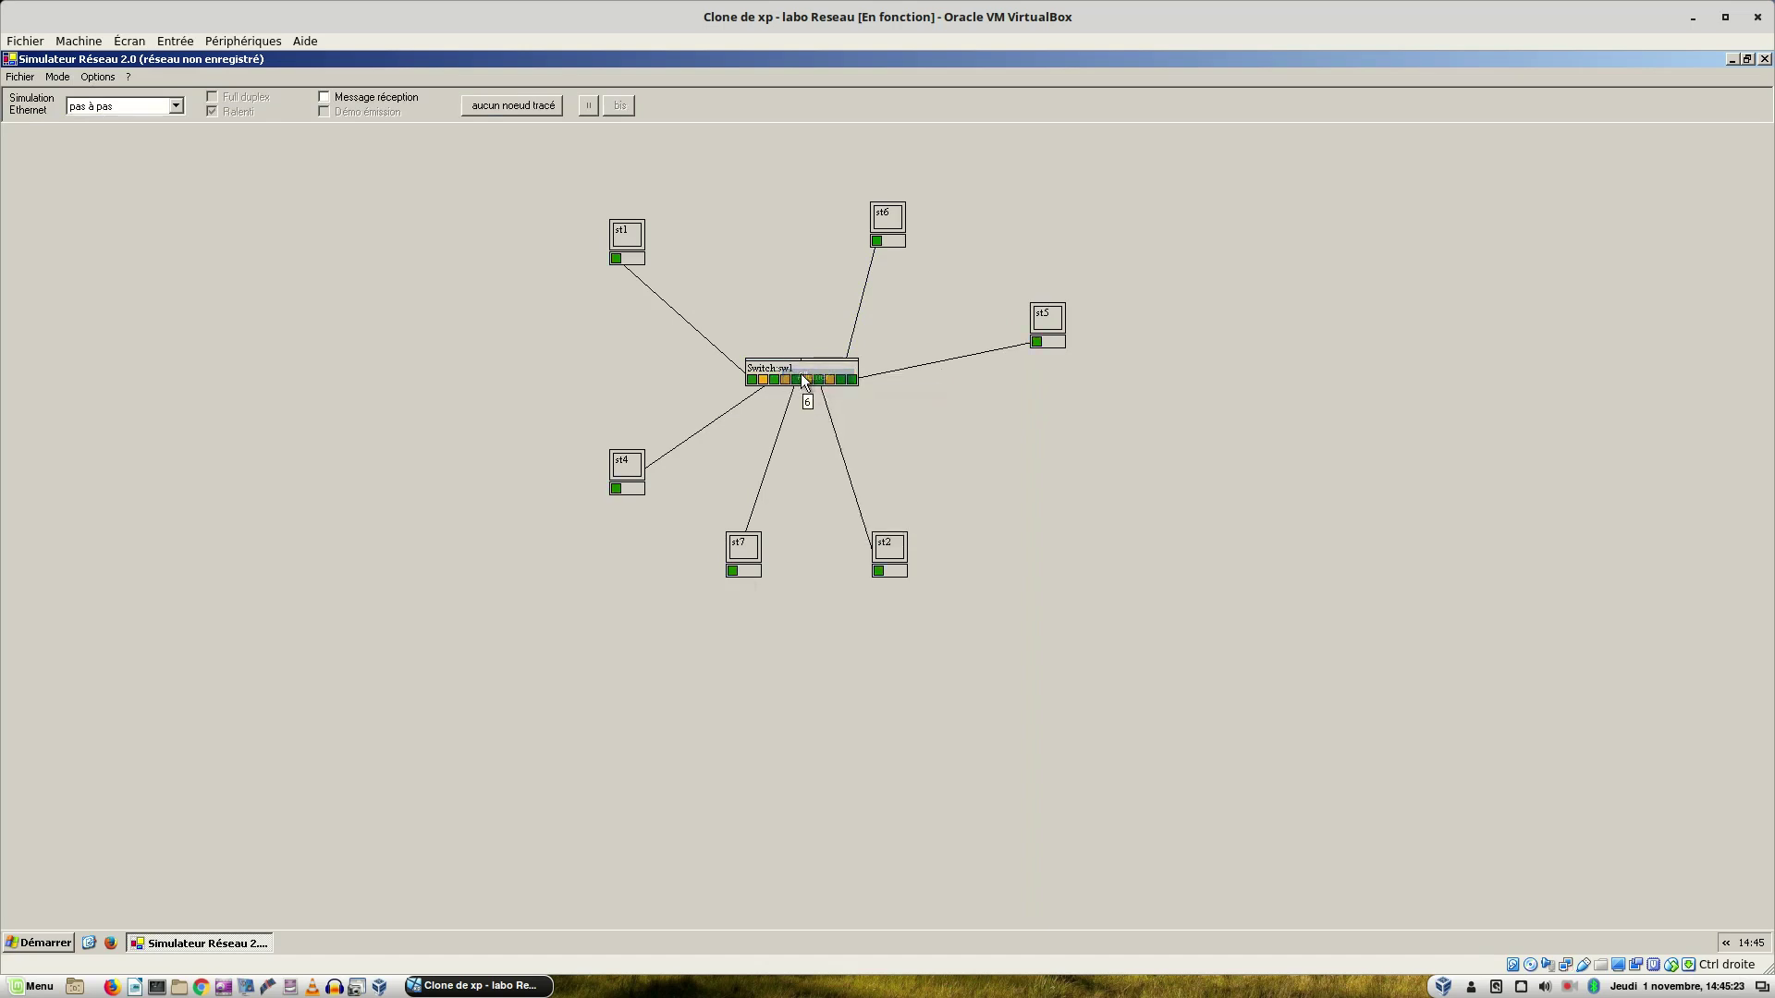
Empty sw1's MAC/port table, check its contents, and close the table.
right_click(796, 373)
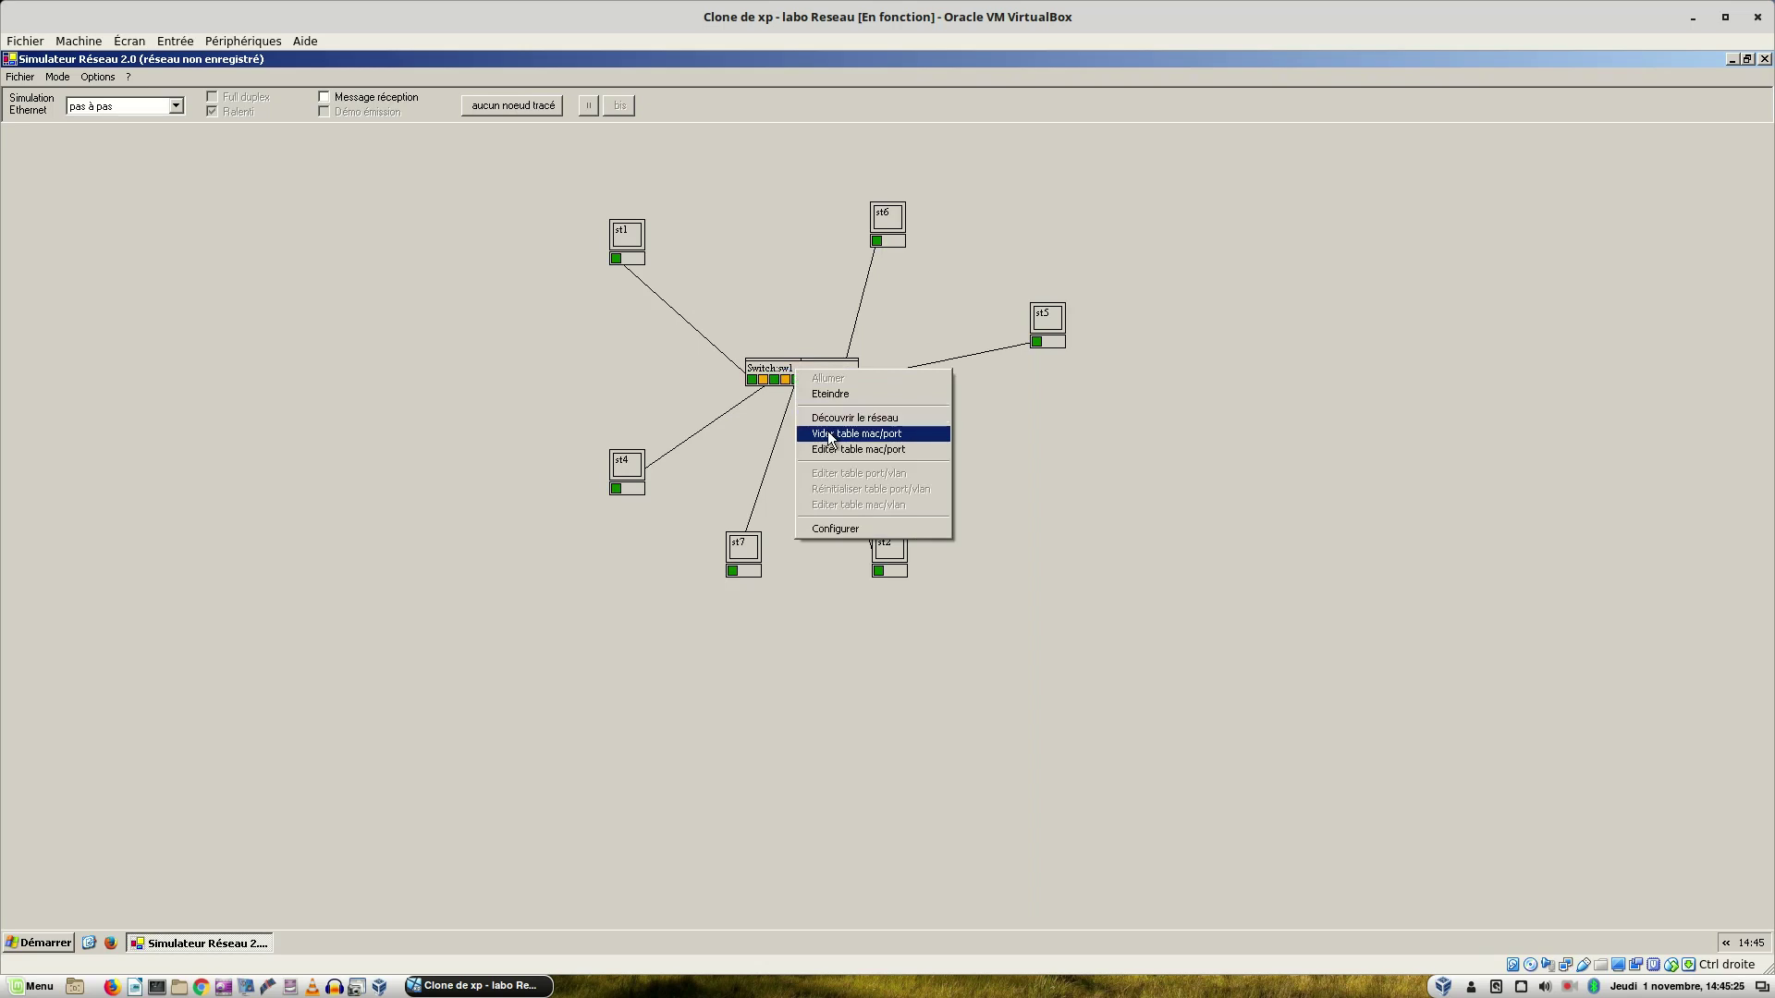
left_click(830, 438)
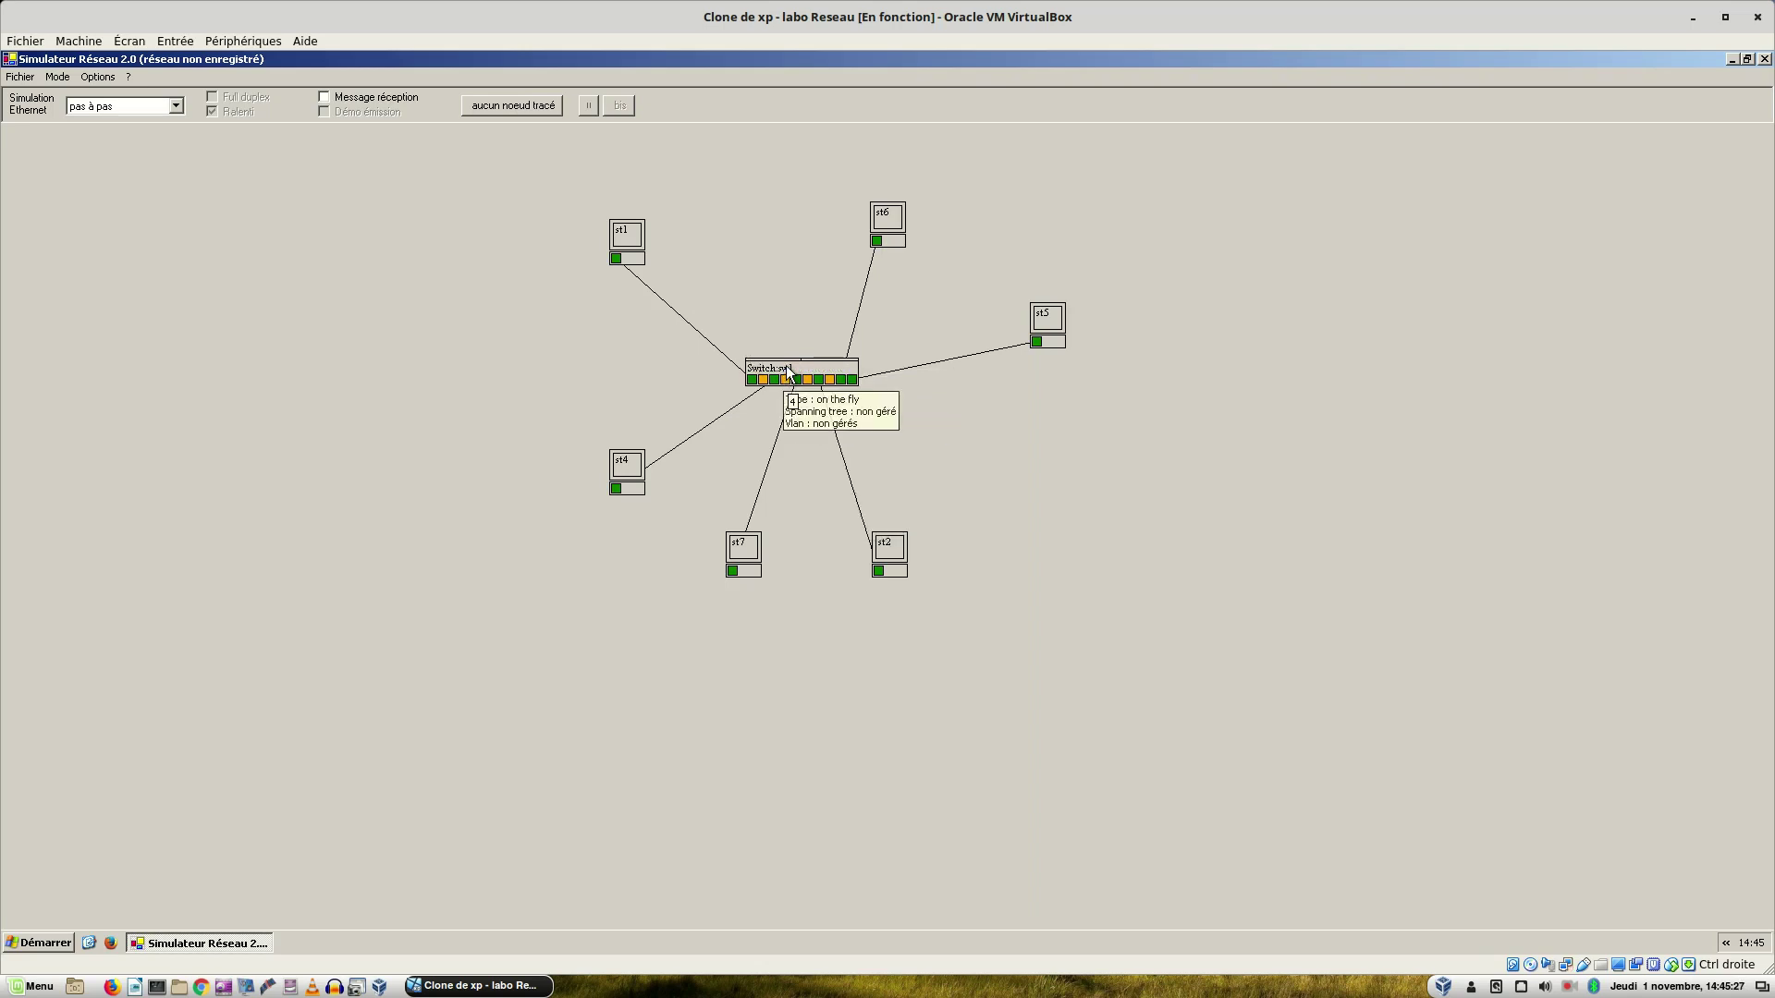
right_click(788, 370)
left_click(813, 445)
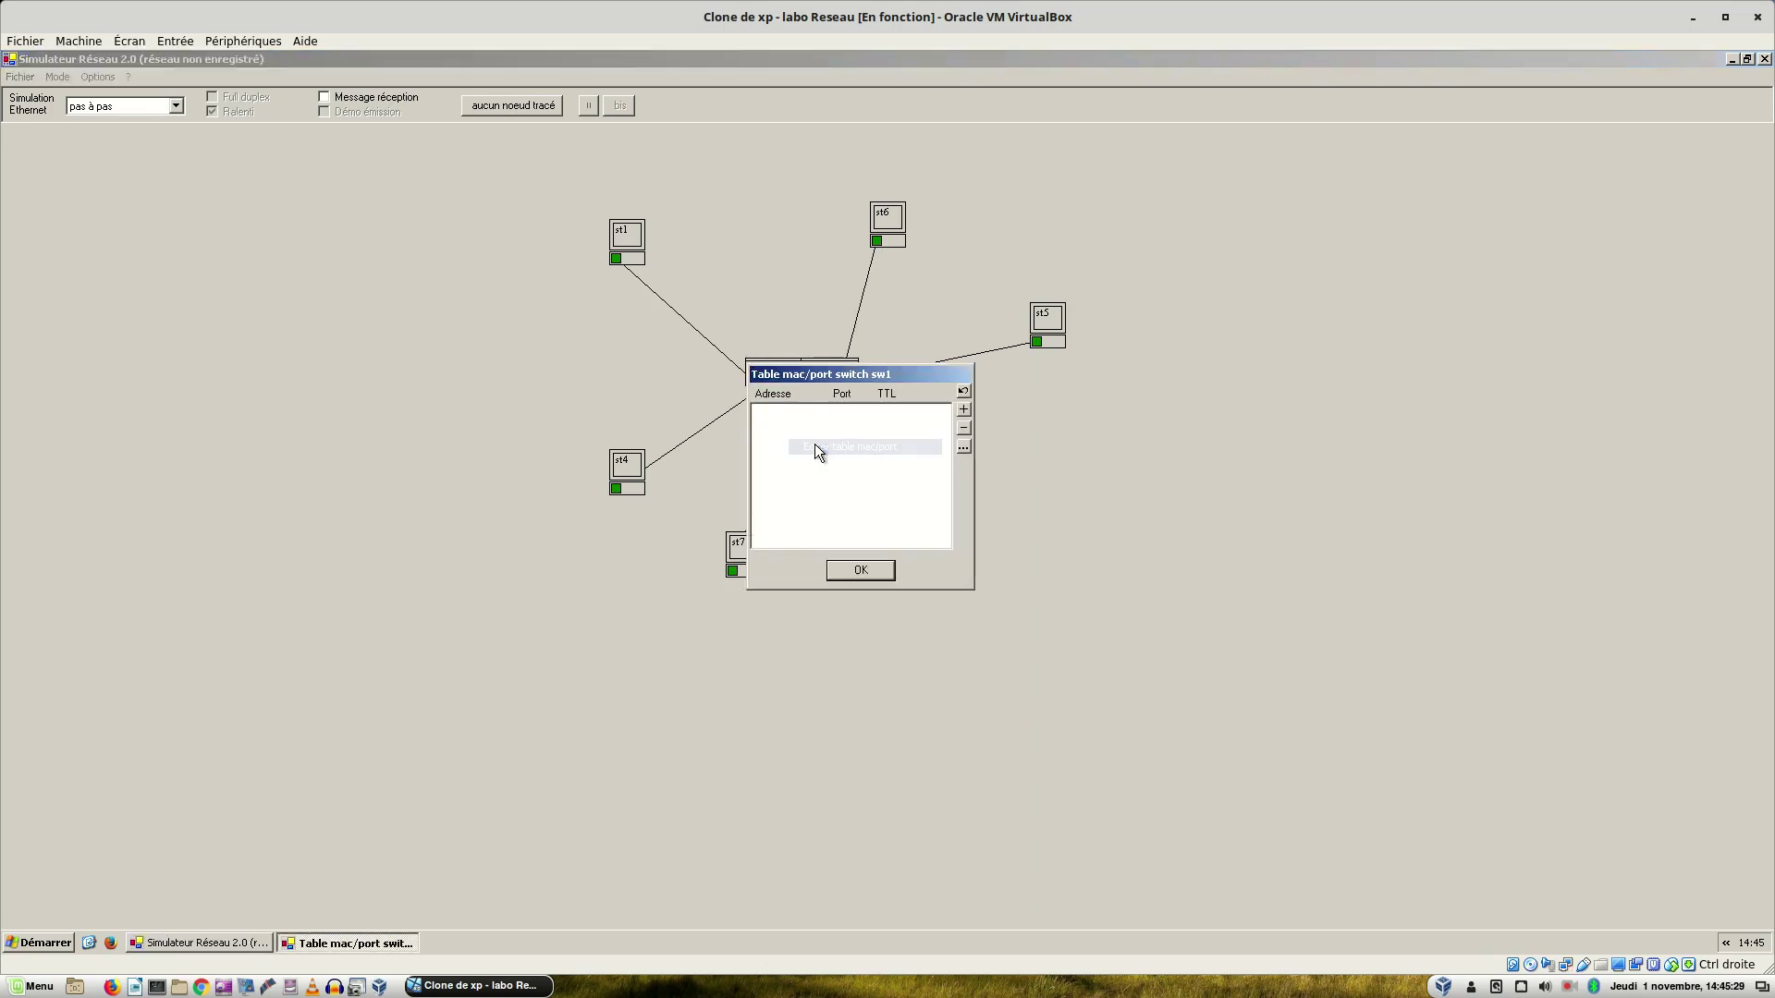
left_click(861, 568)
Send a unicast frame from station st1 to st2 (mac02) through the switch with the emptied table.
right_click(618, 263)
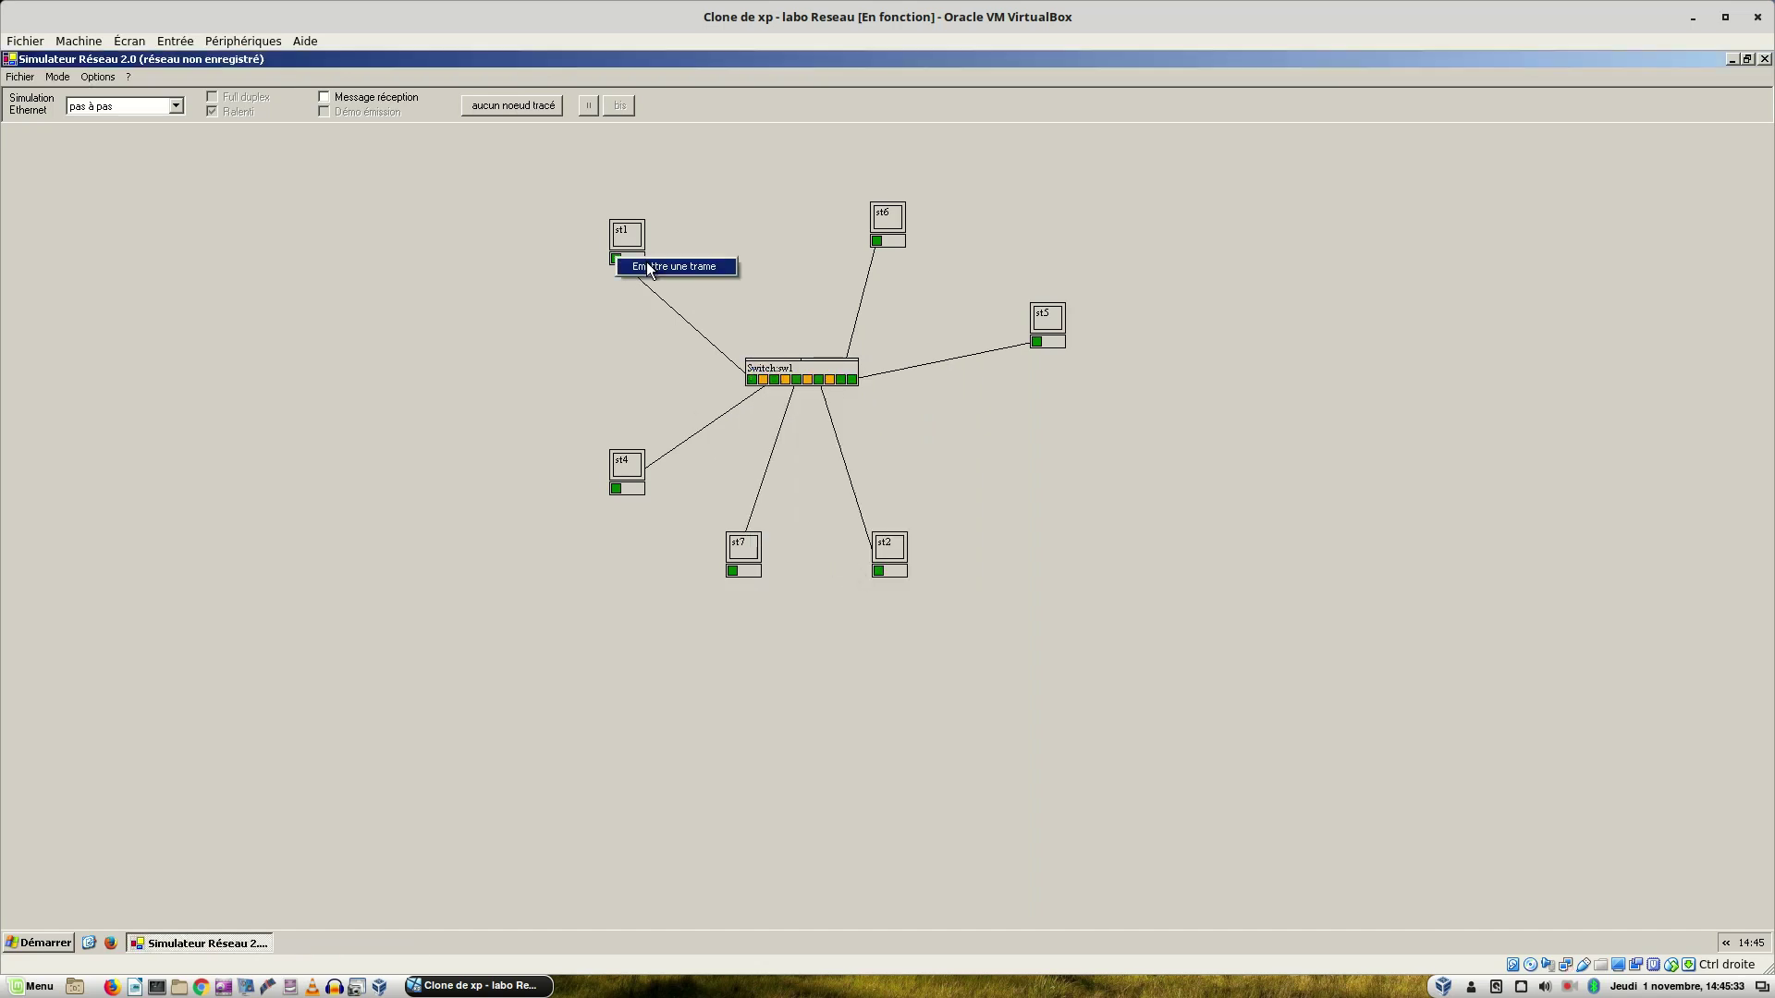
left_click(649, 268)
left_click(657, 270)
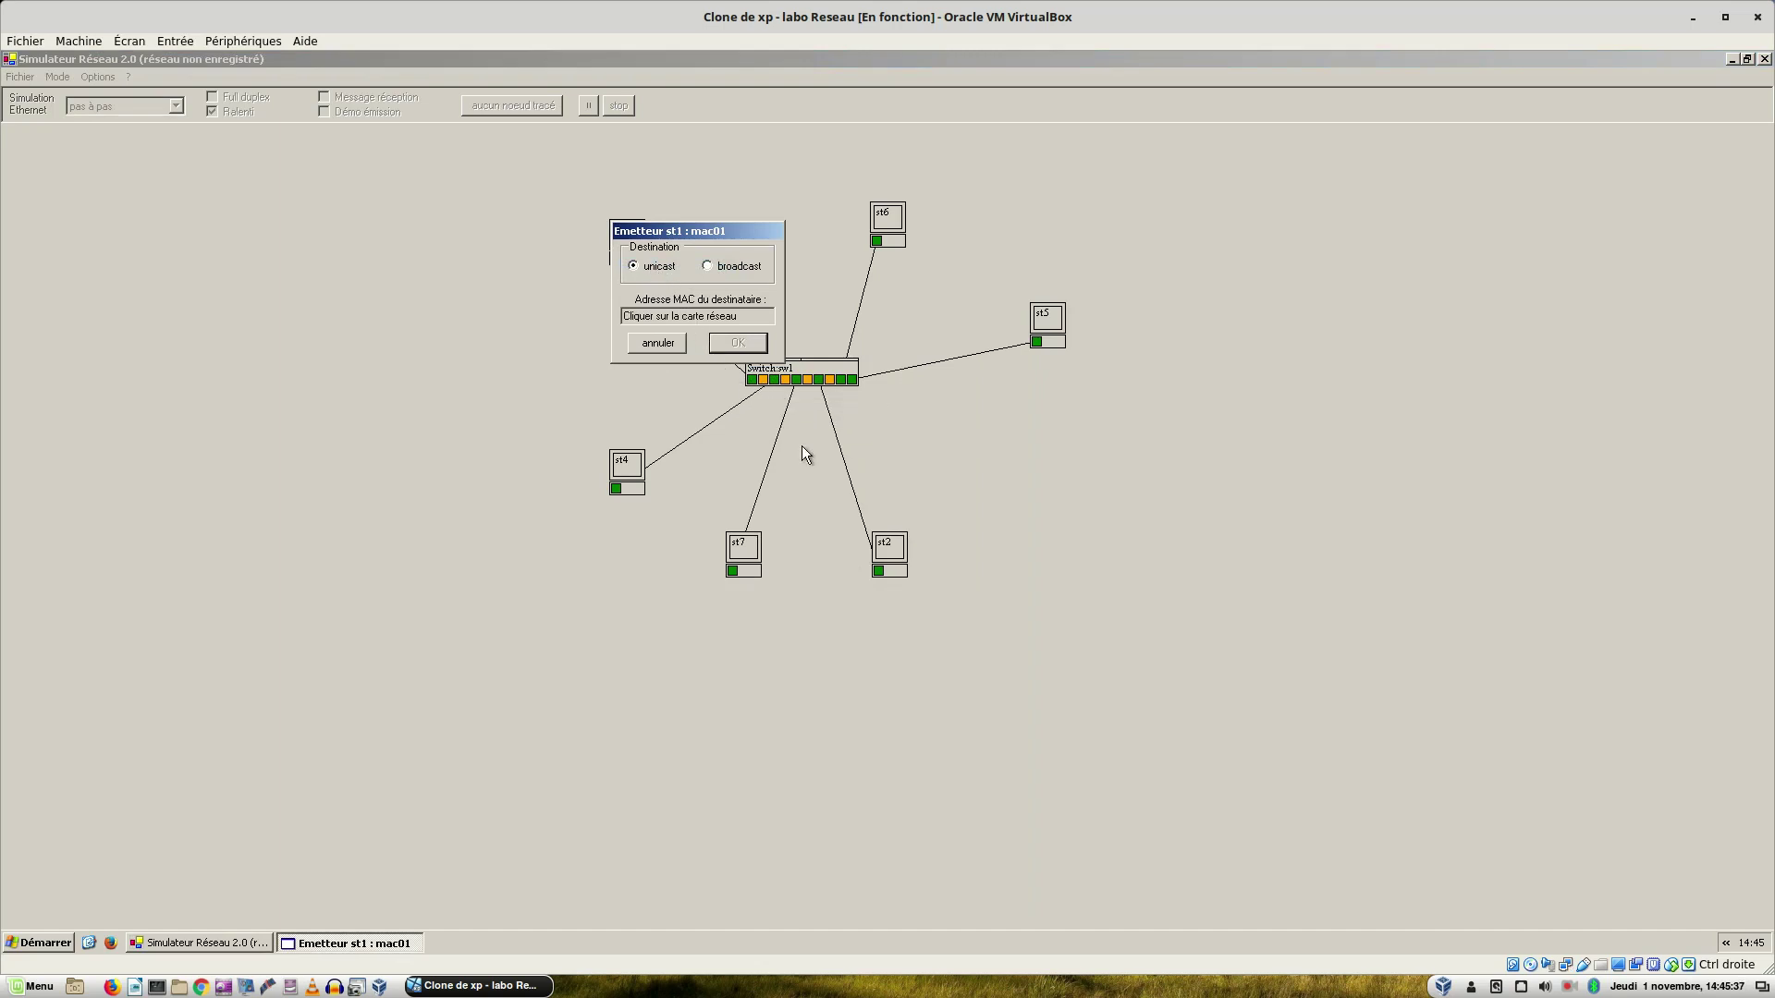
left_click(880, 569)
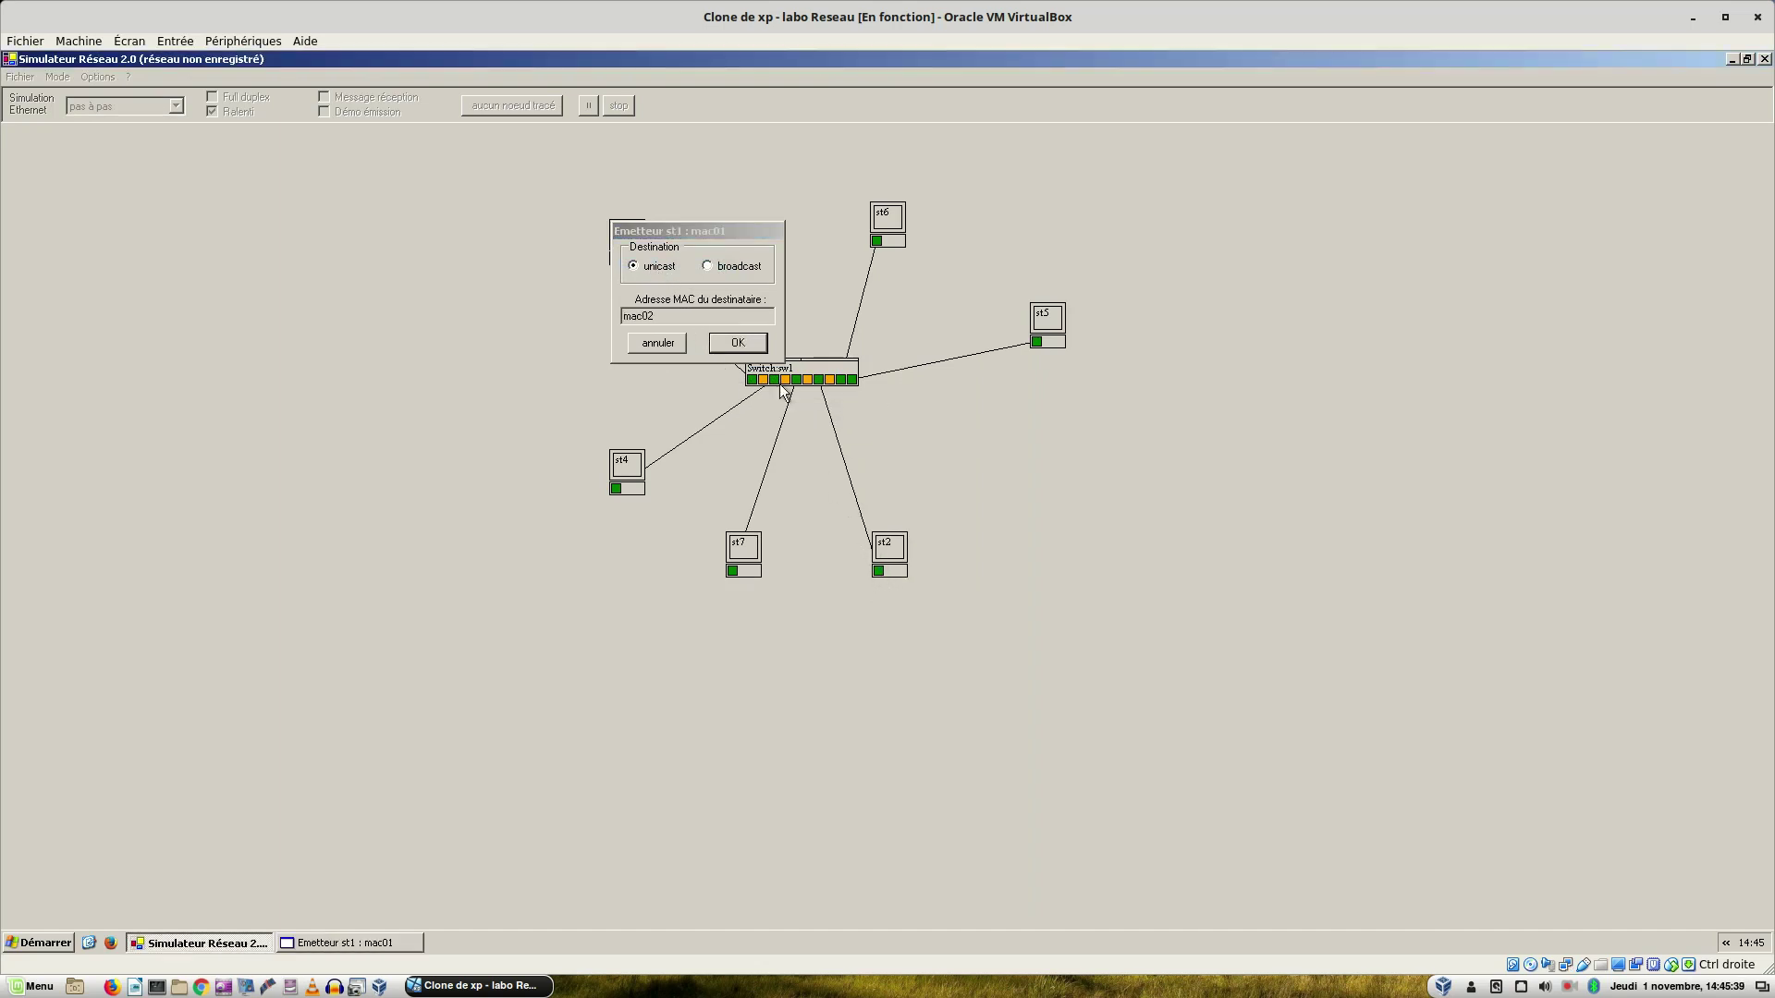
left_click(737, 342)
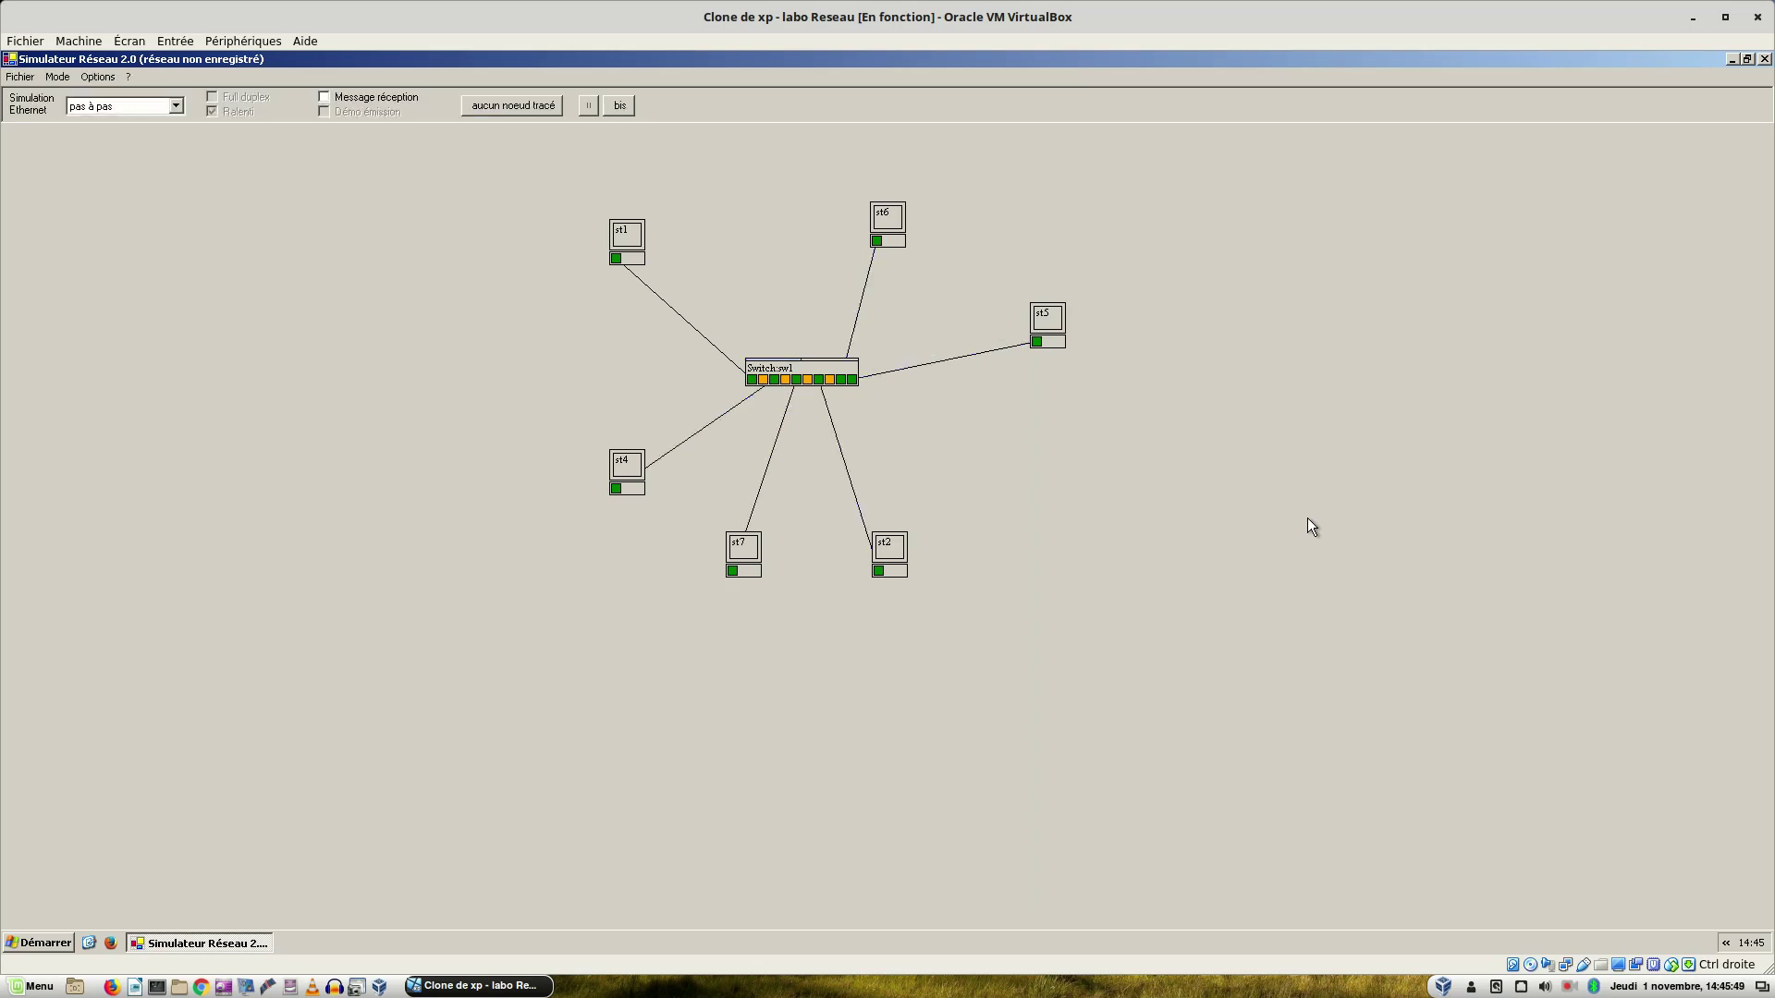
Send a second unicast frame from st1 to st2, with mac02 as the destination address.
right_click(619, 266)
left_click(669, 270)
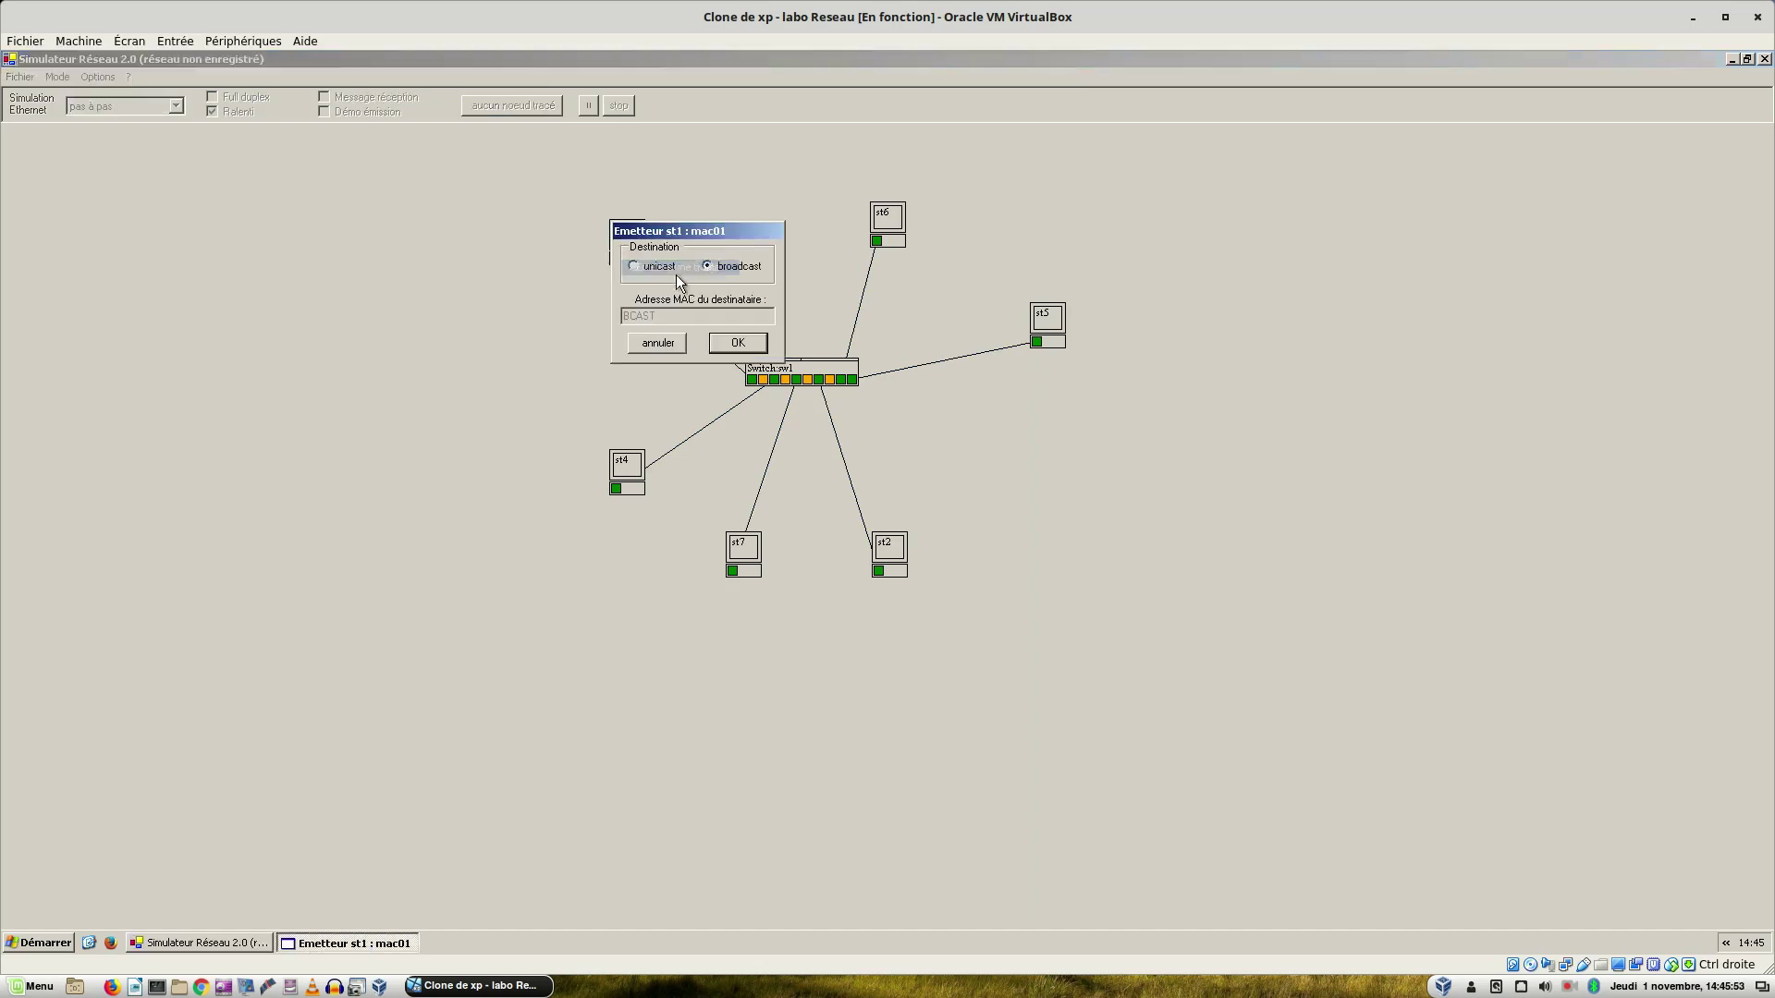
left_click(634, 266)
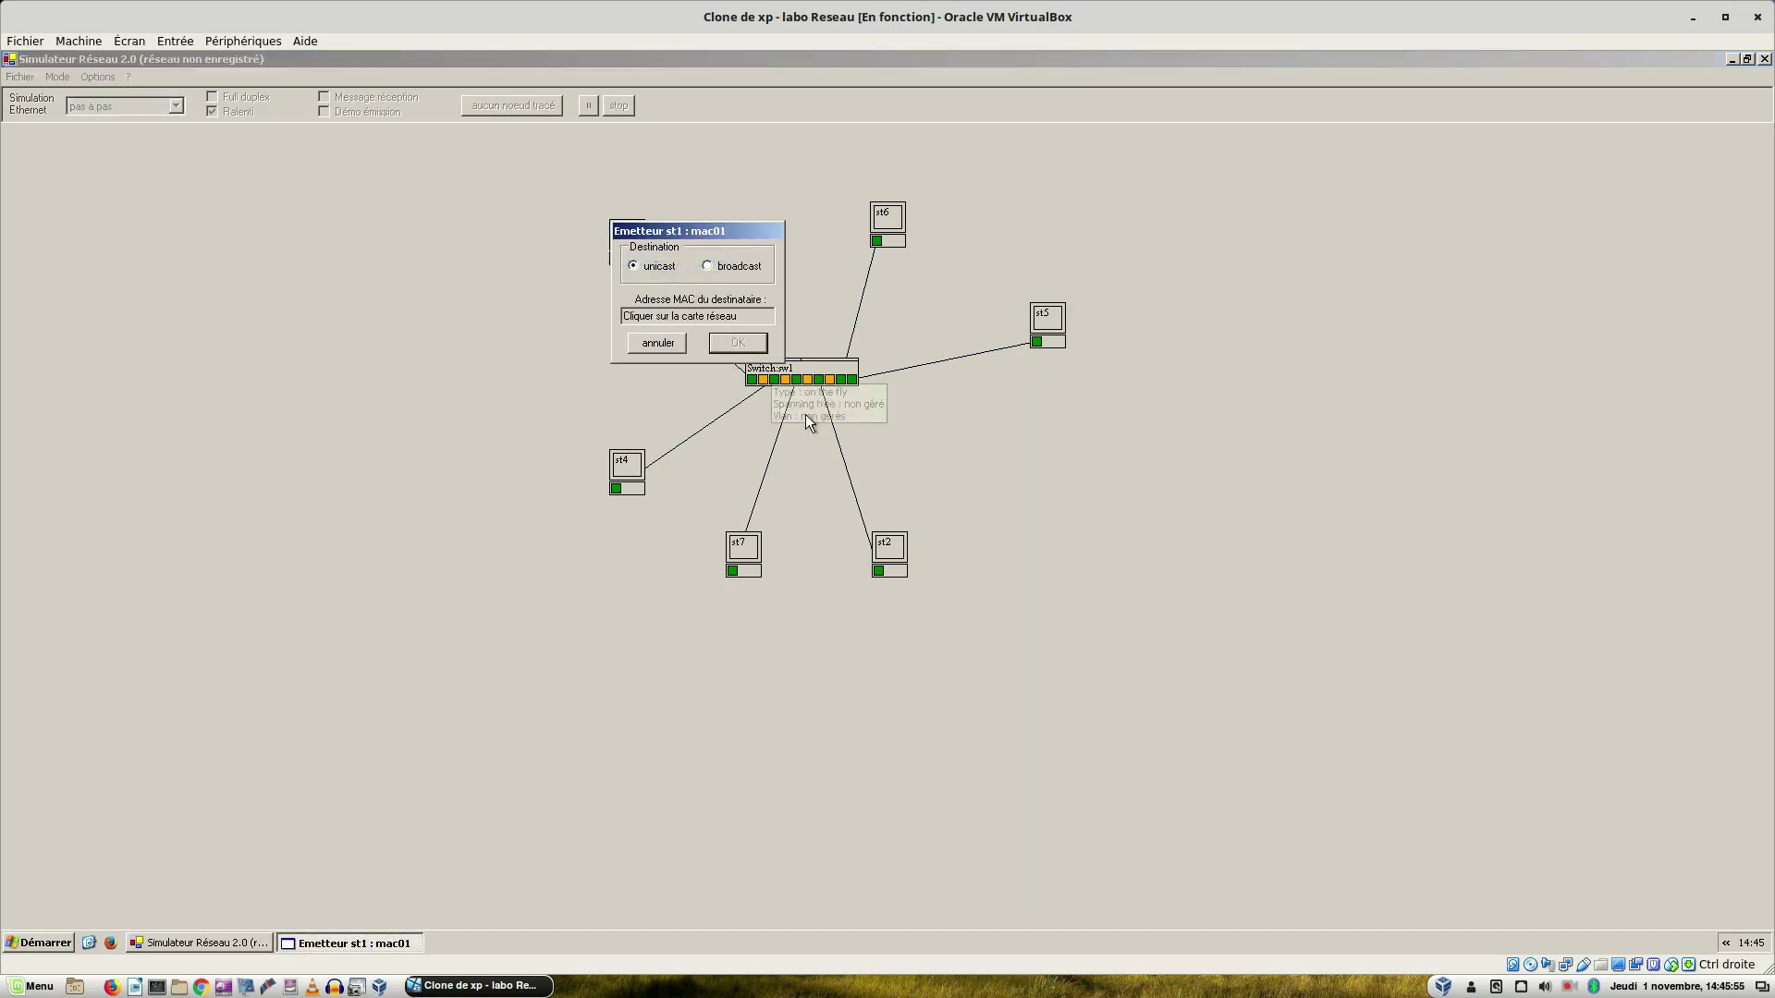
left_click(879, 569)
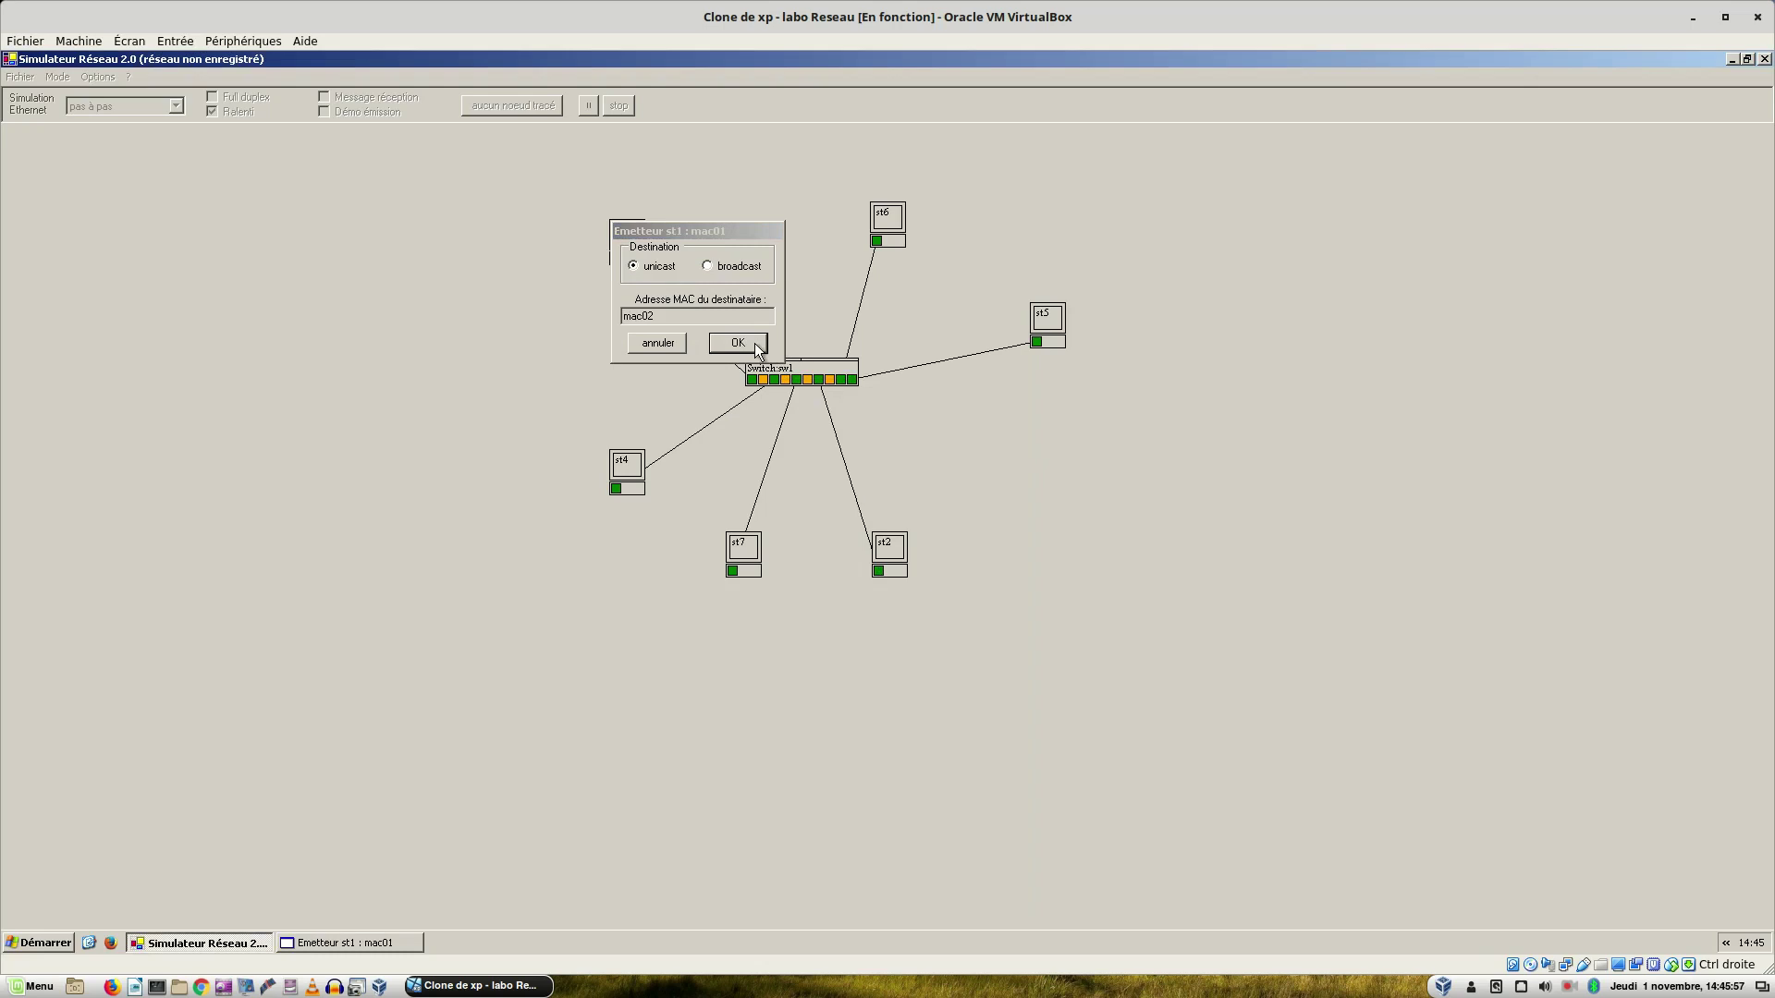
left_click(738, 343)
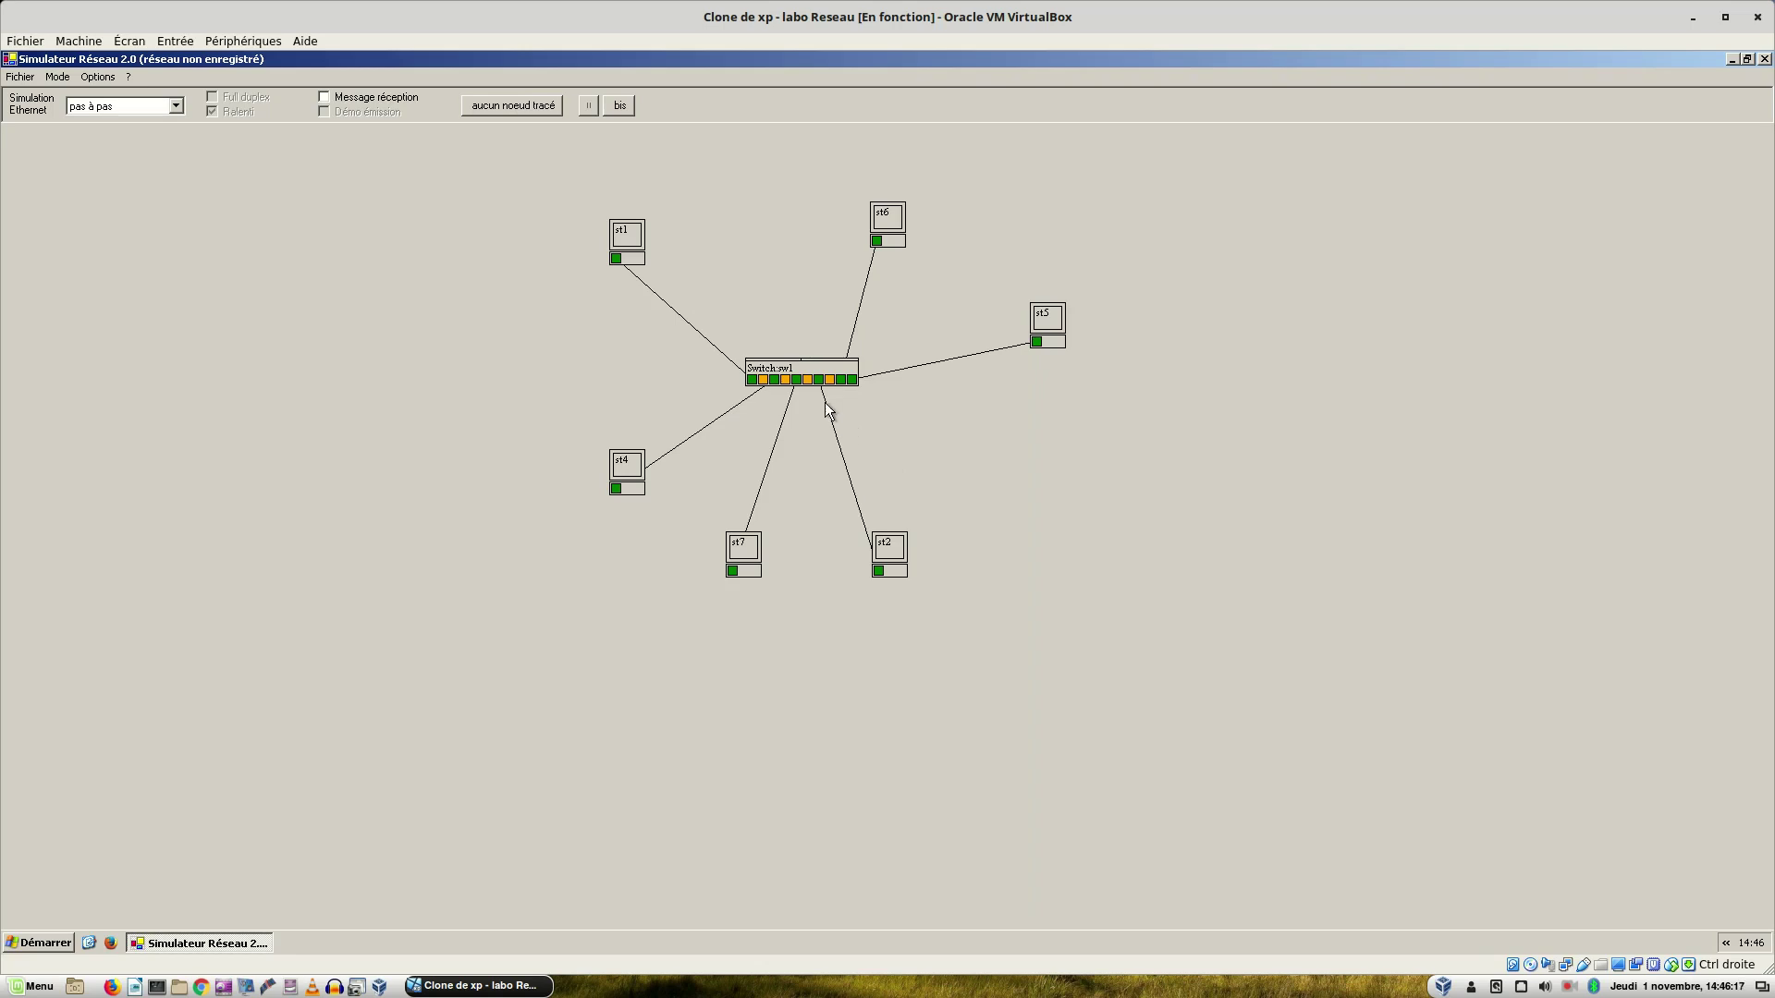
Repeat the unicast transmission from st1 to mac02 once more to observe how the switch forwards it.
mouse_move(801, 373)
right_click(612, 257)
left_click(614, 250)
right_click(619, 262)
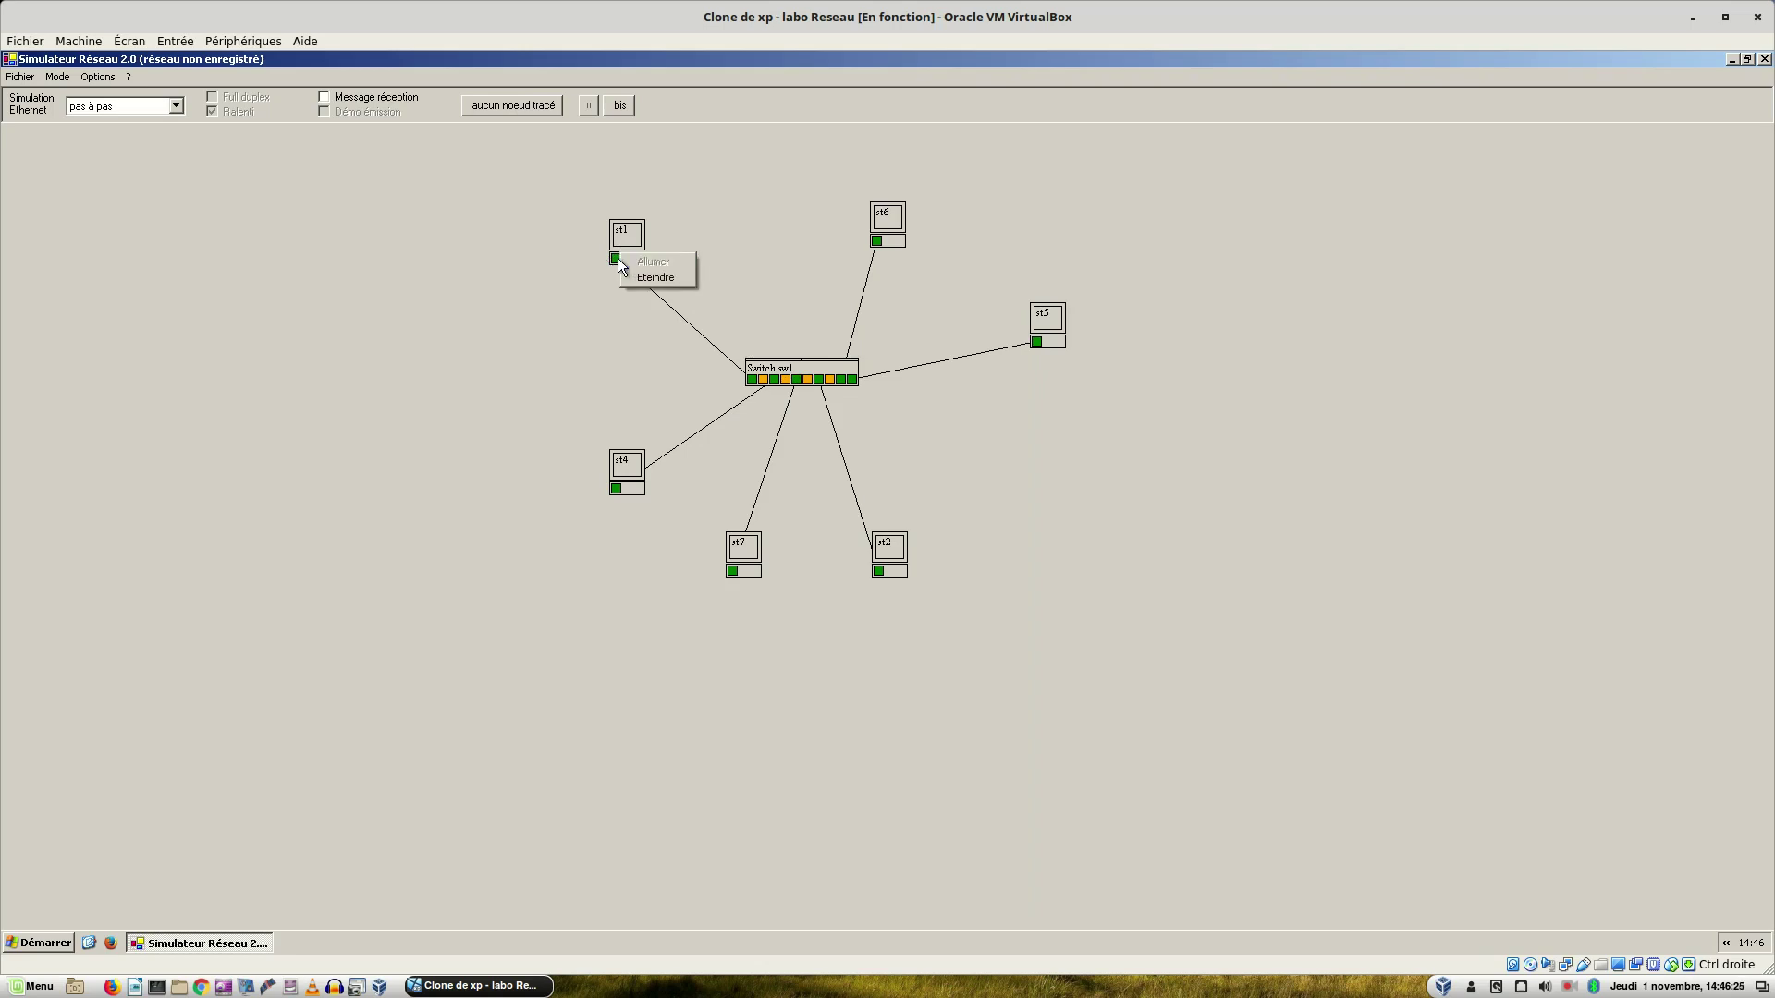
left_click(617, 260)
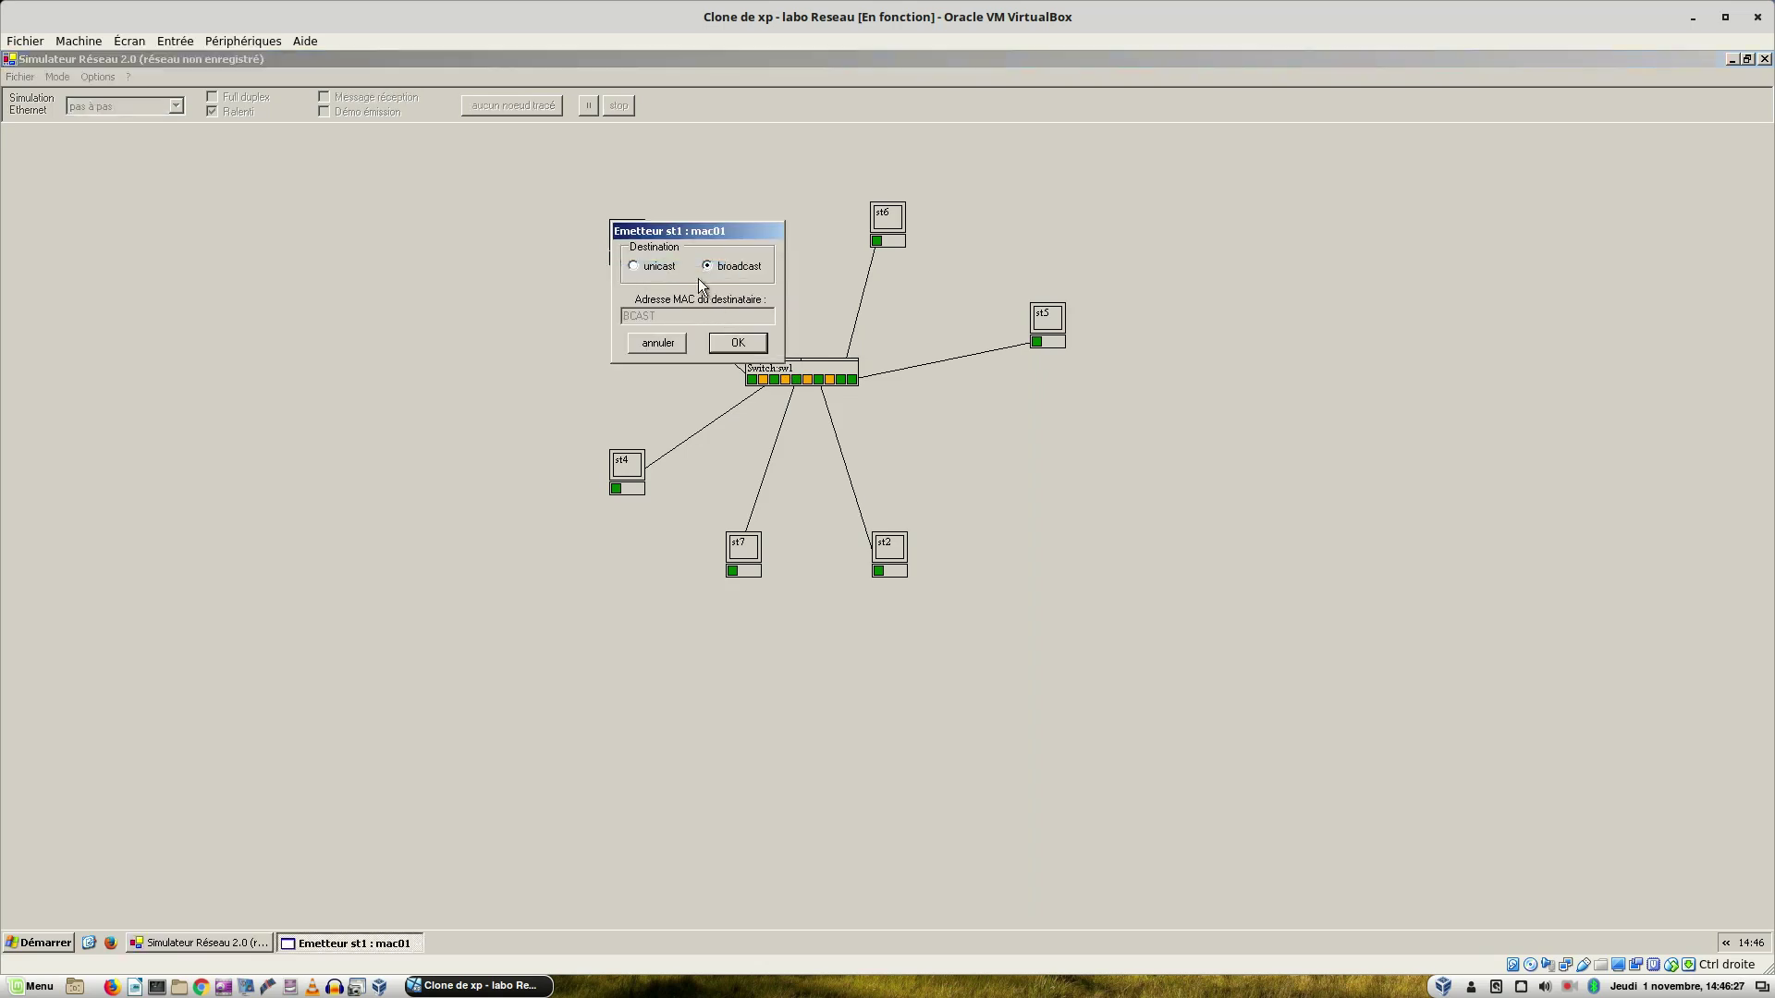
left_click(651, 269)
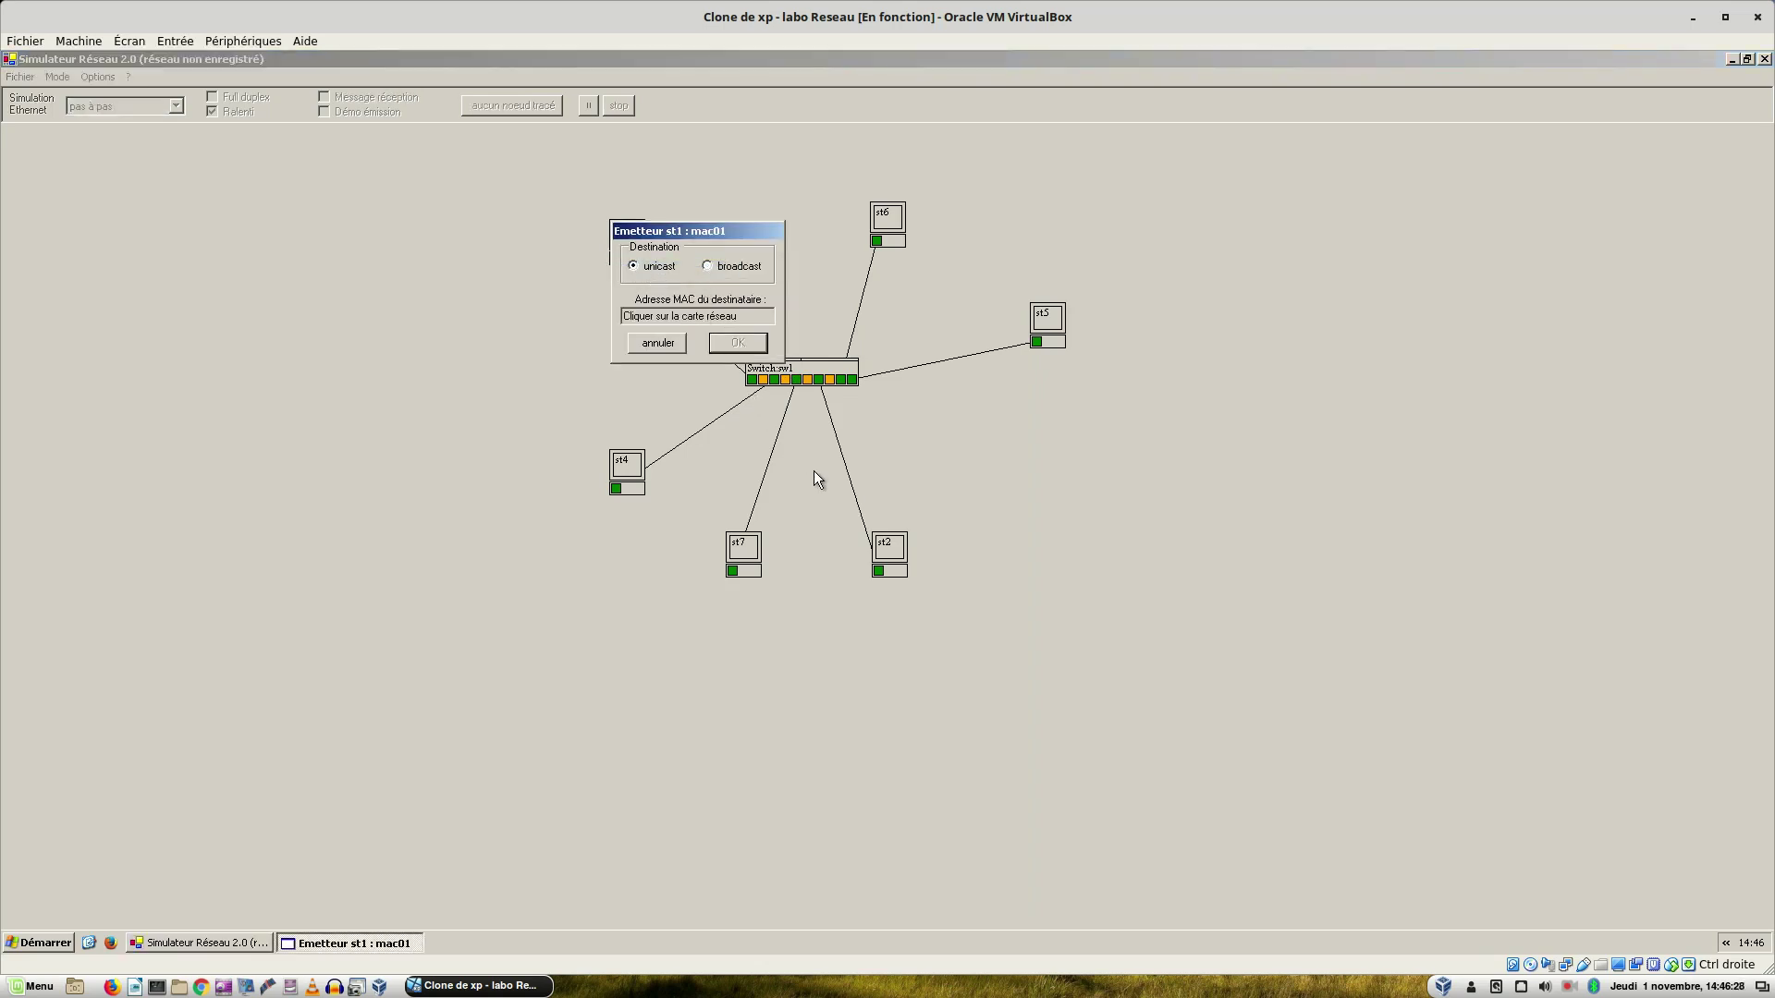
left_click(875, 572)
left_click(737, 342)
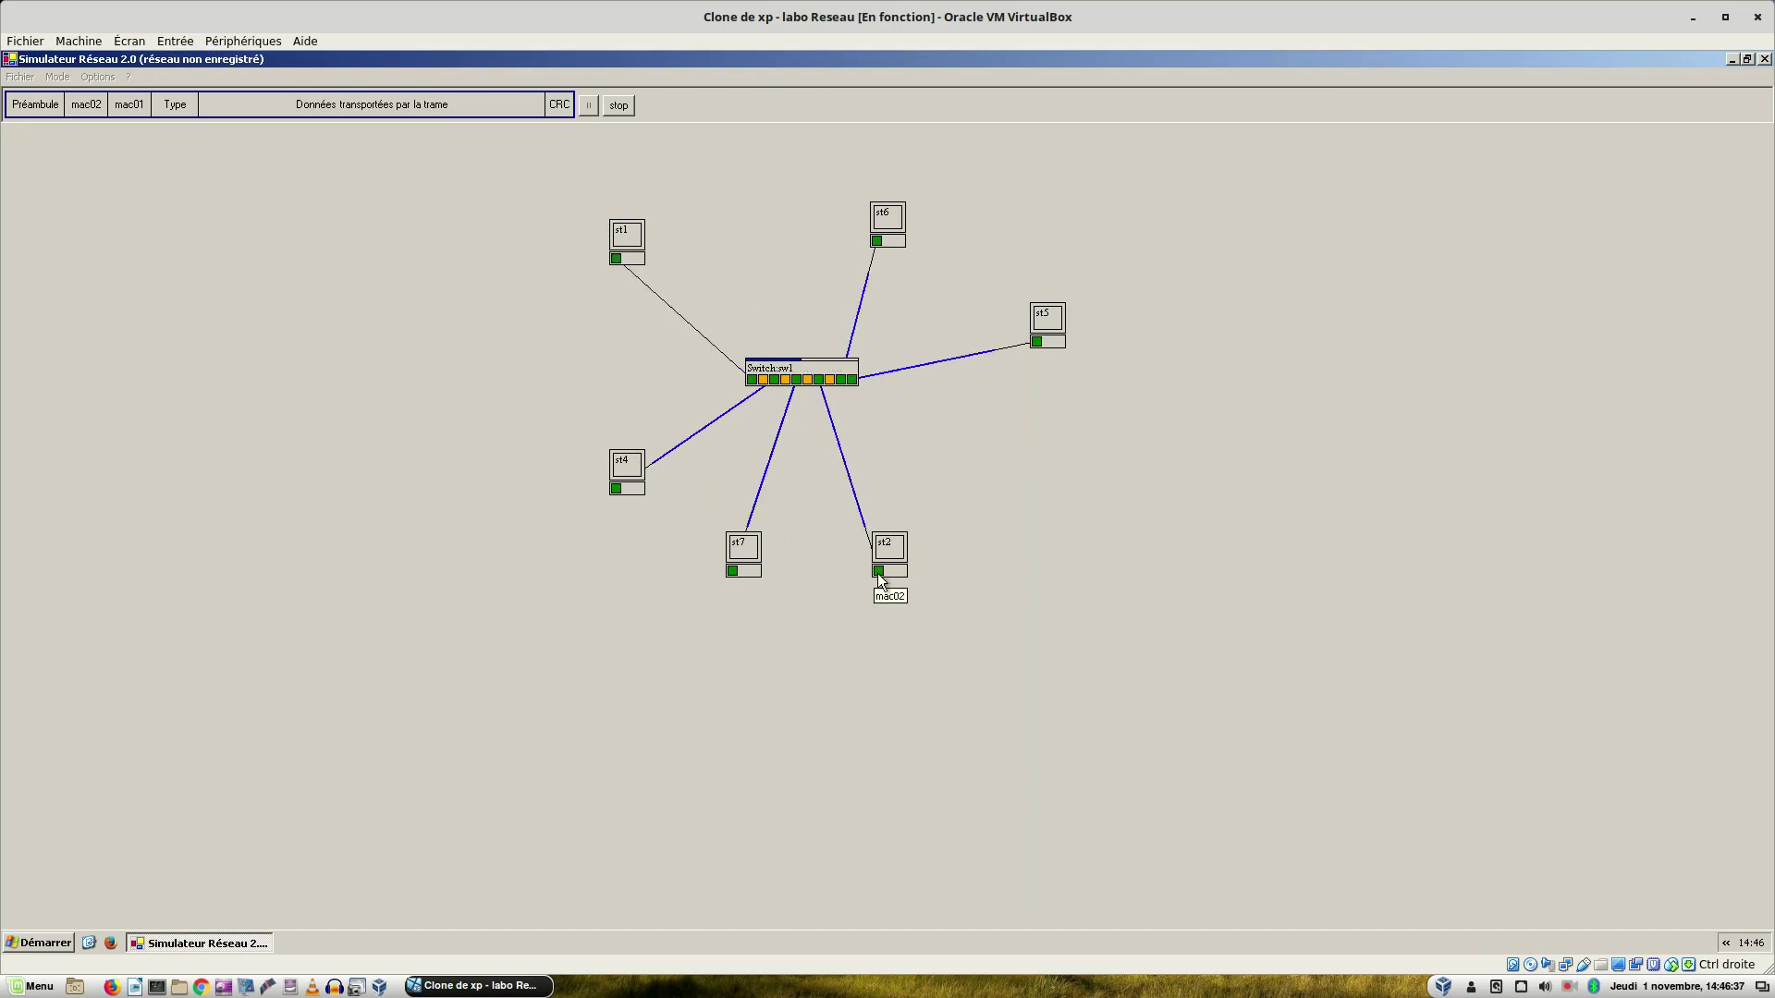
Open sw1's MAC/port table beside the diagram, check which address it learned from the transmissions, and close it.
right_click(799, 370)
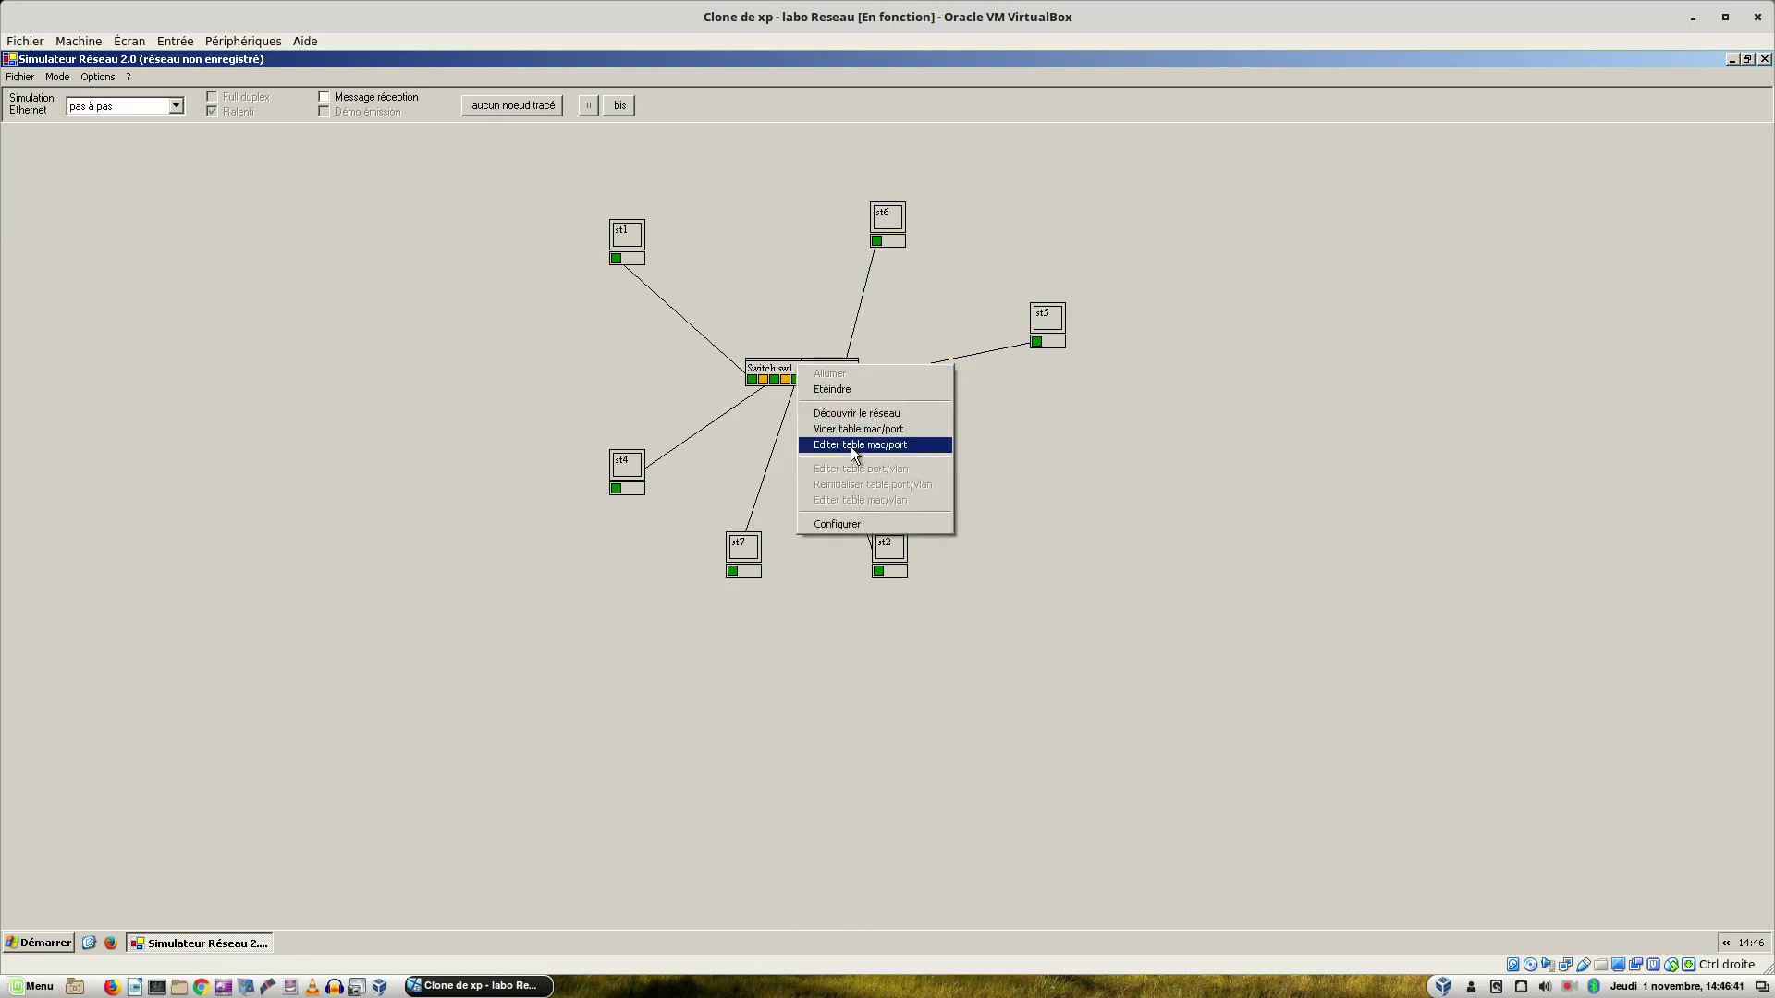
left_click(852, 445)
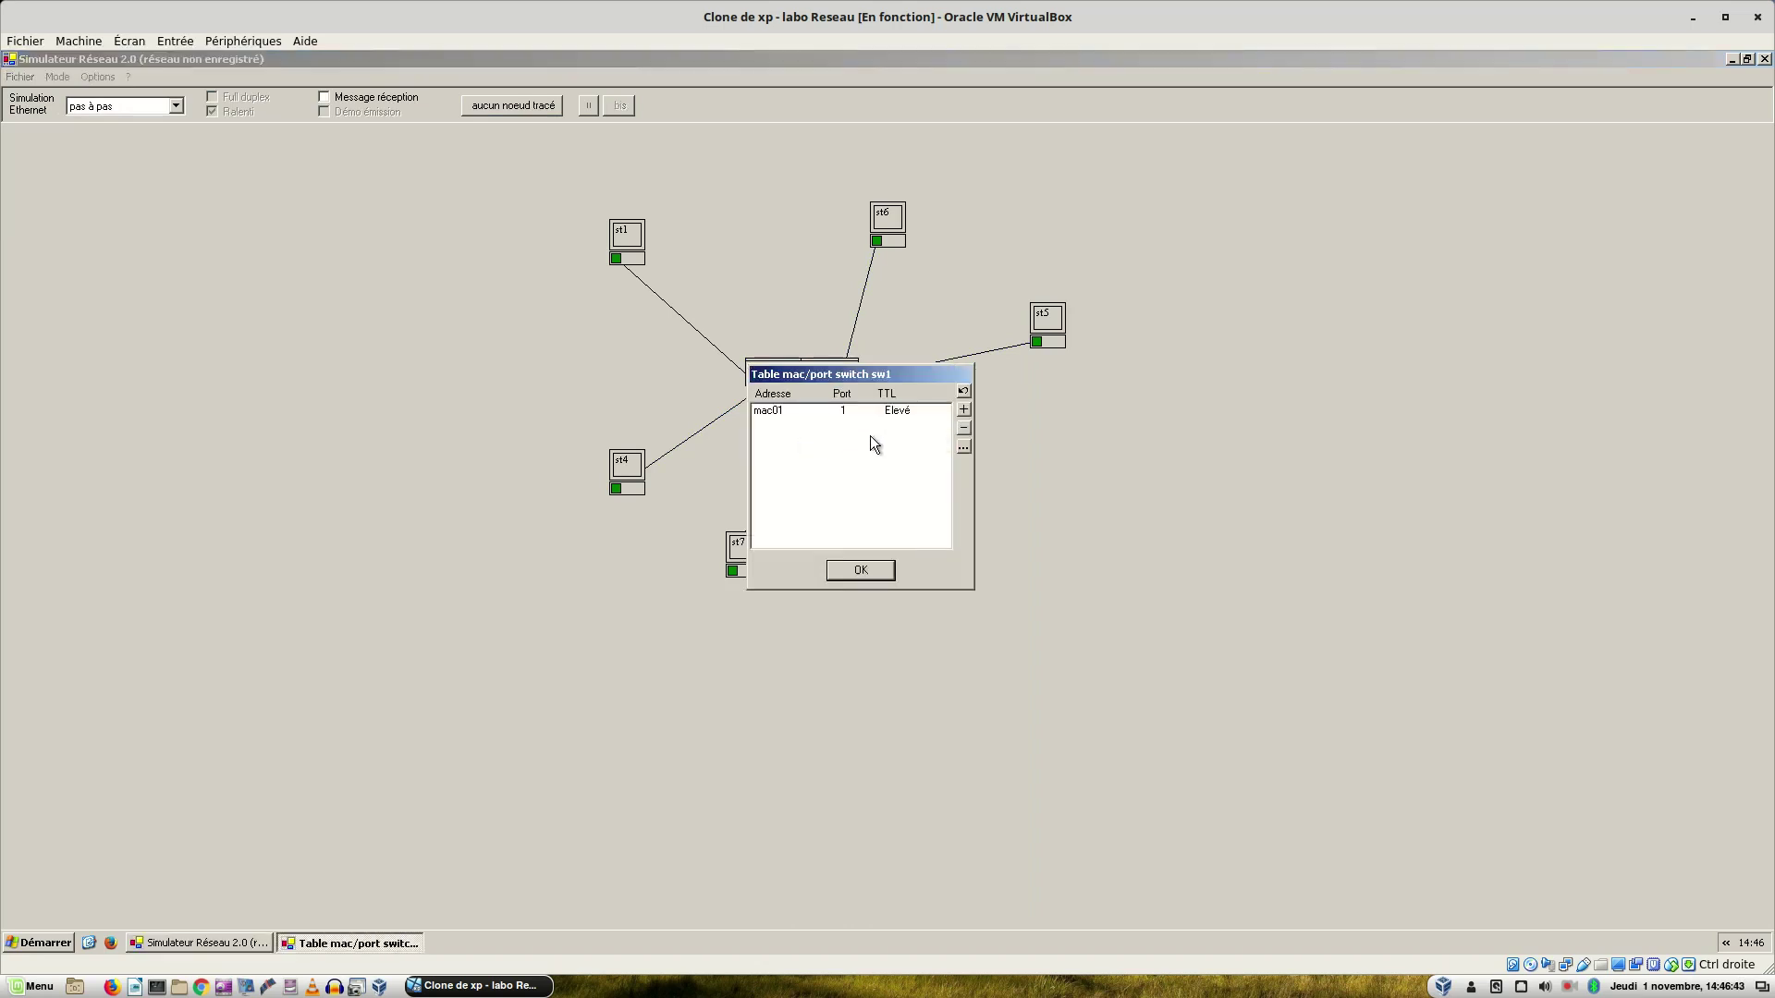
left_click_drag(853, 379, 1112, 350)
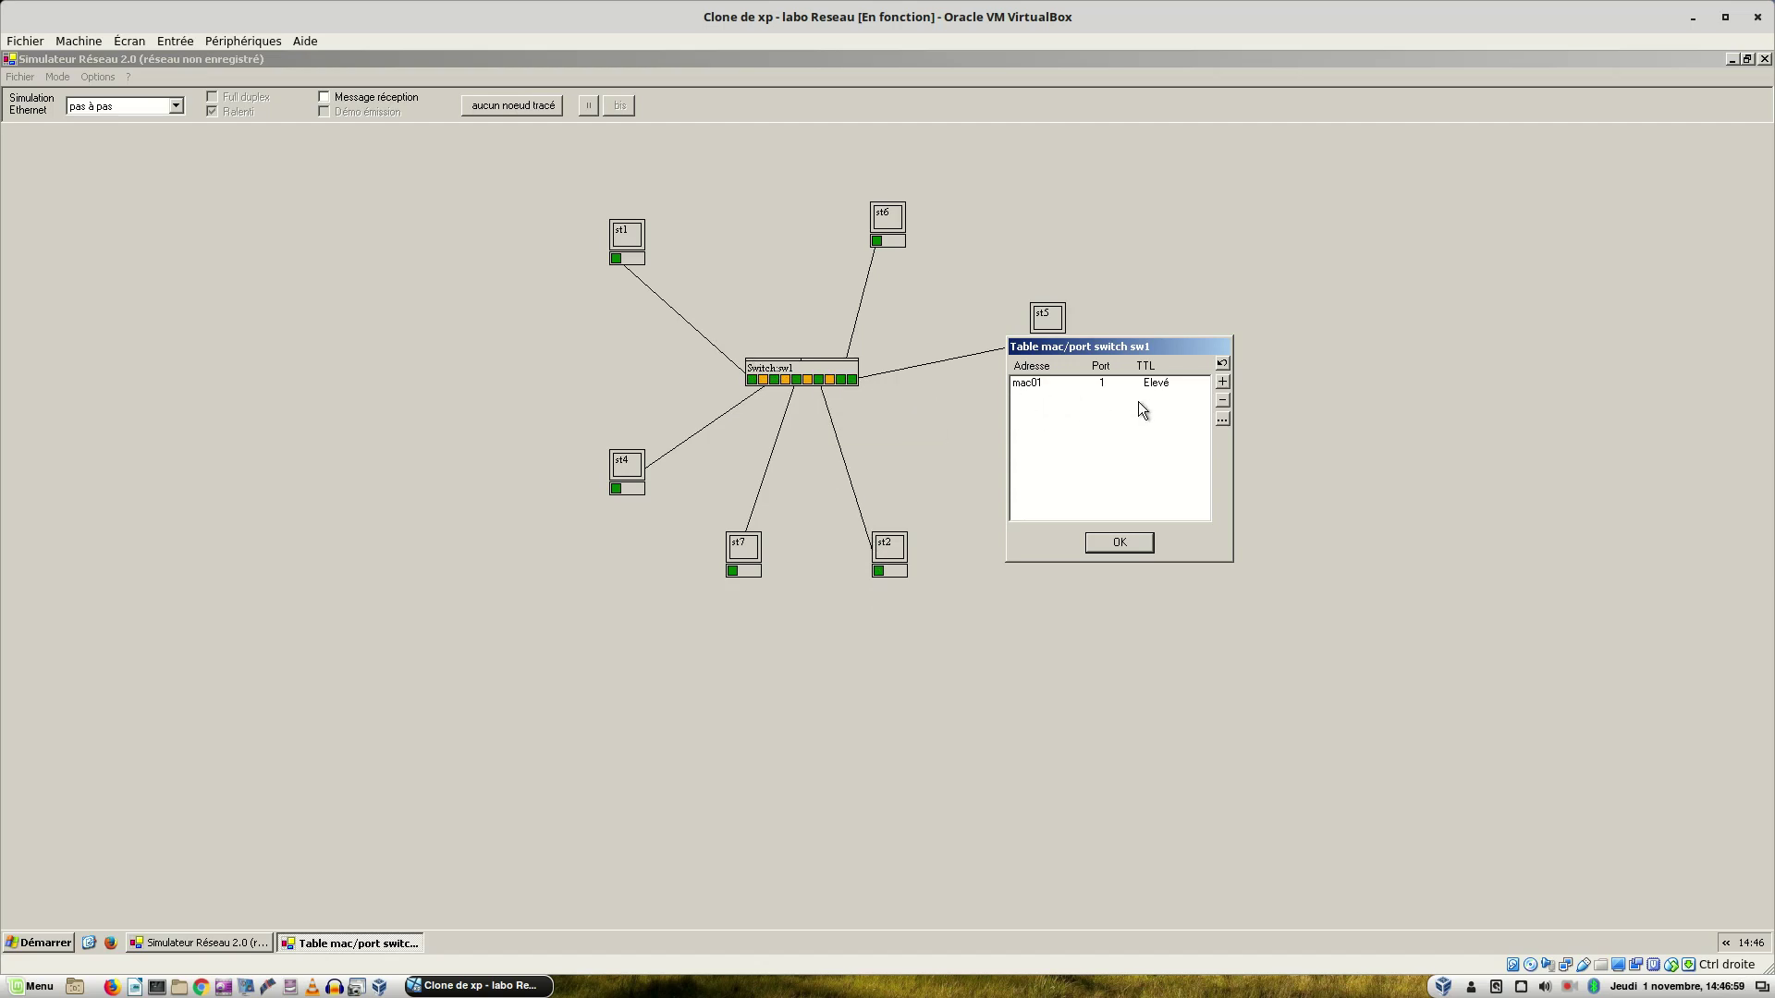
left_click(1126, 543)
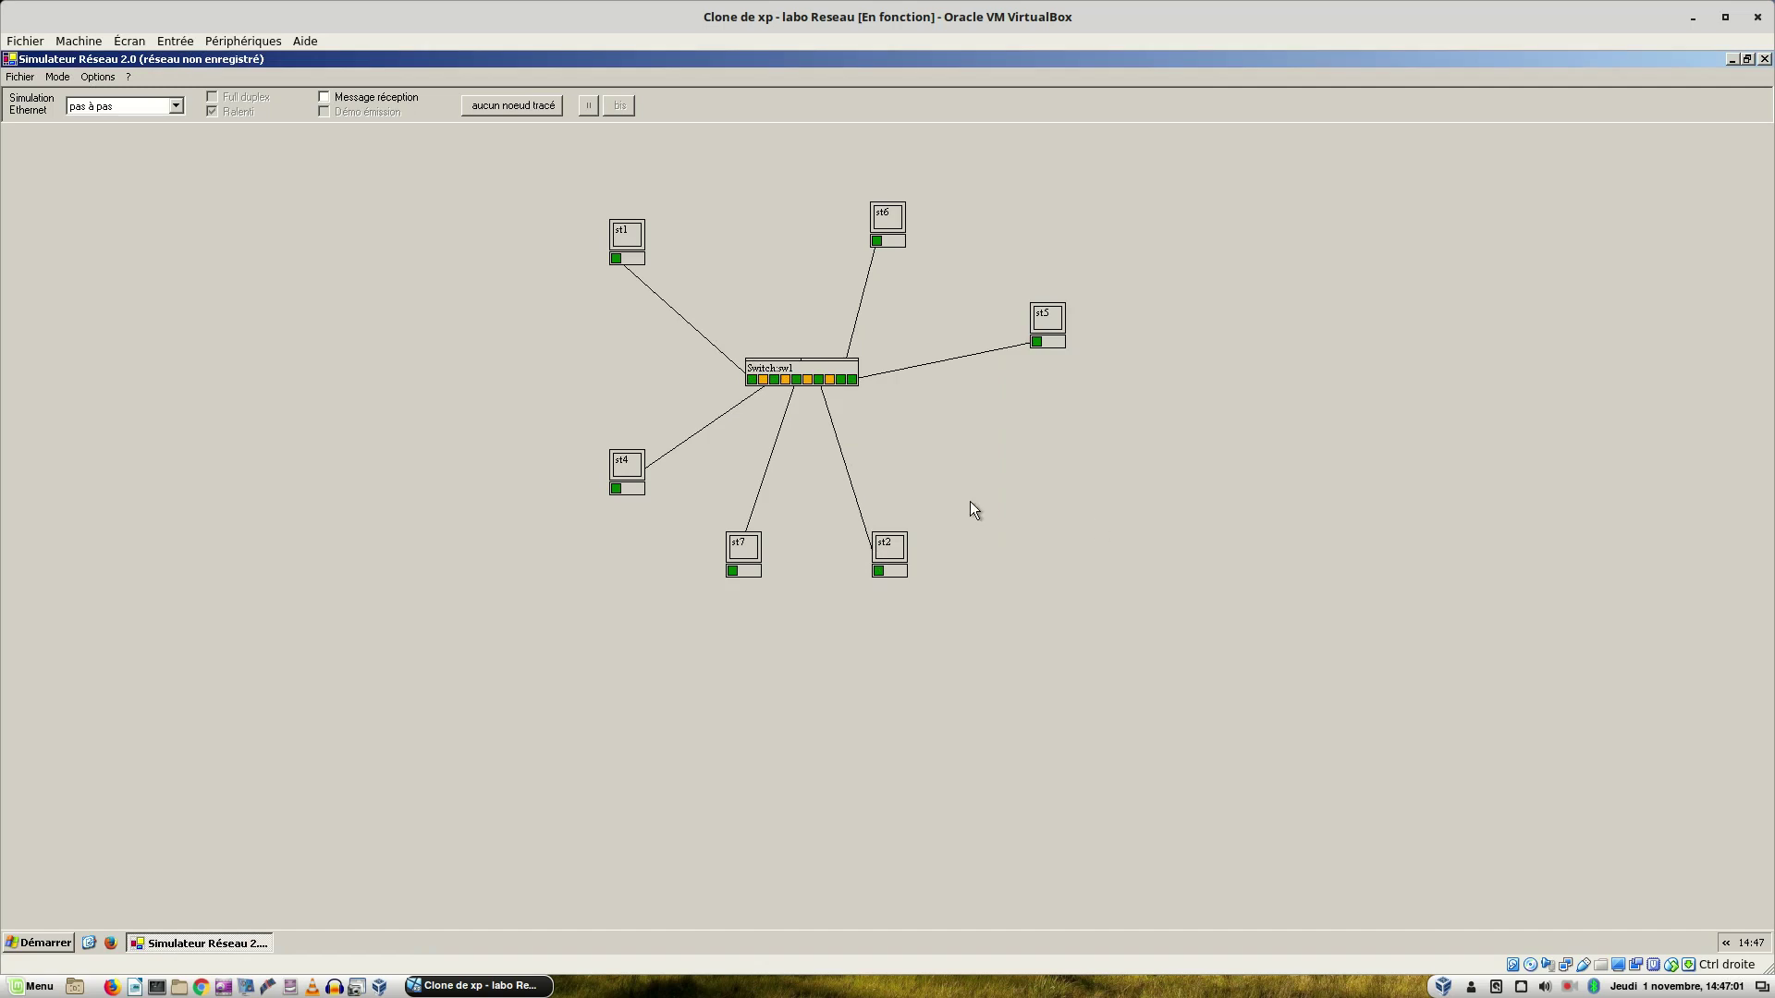
Empty sw1's MAC/port table, and restart the switch by powering it off and on again.
right_click(762, 365)
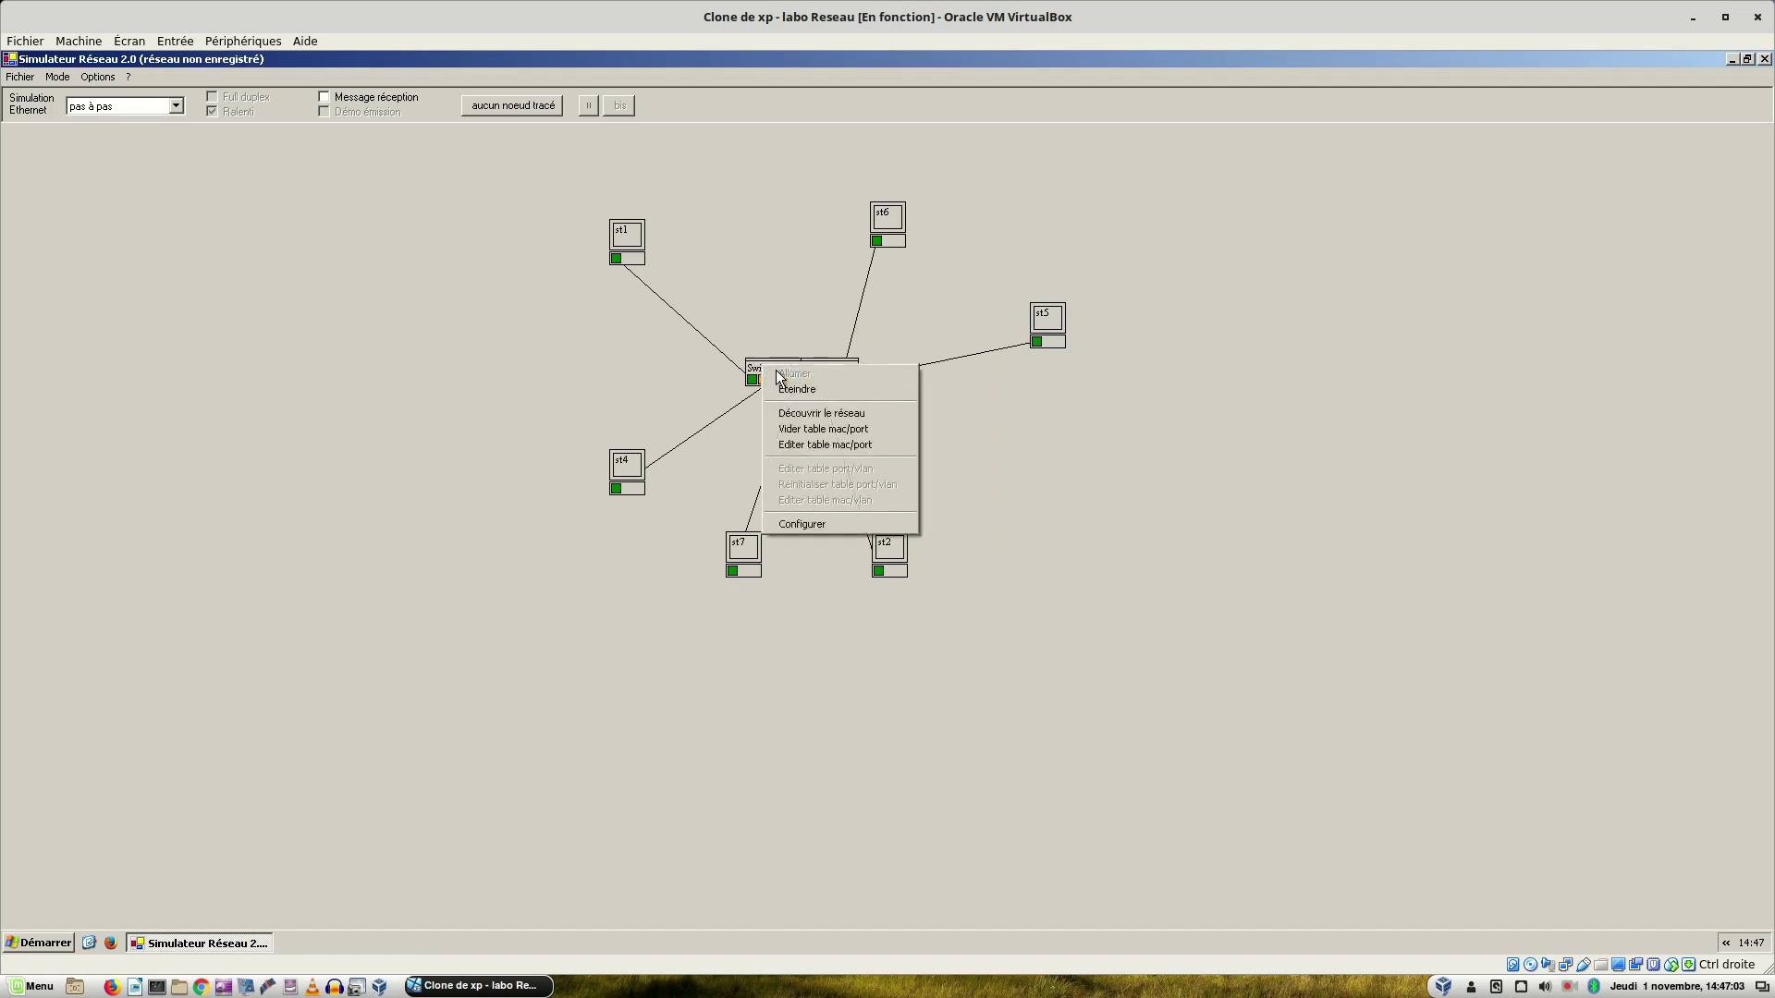
left_click(807, 428)
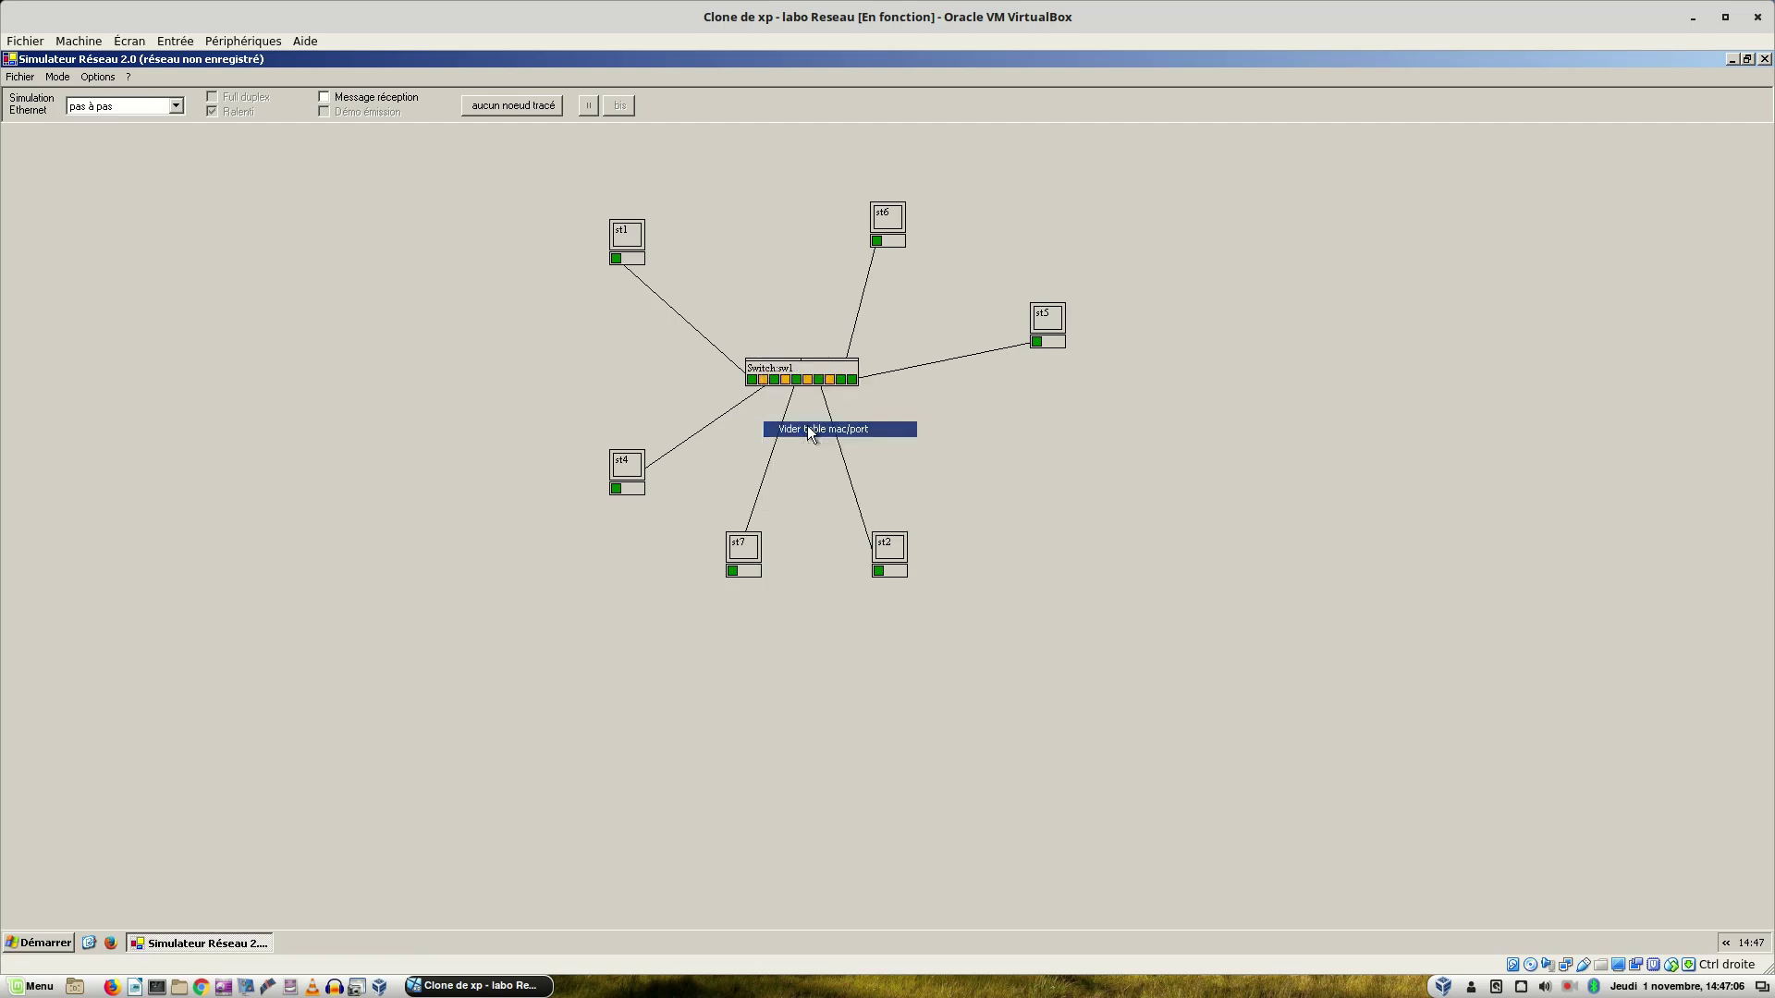
right_click(763, 364)
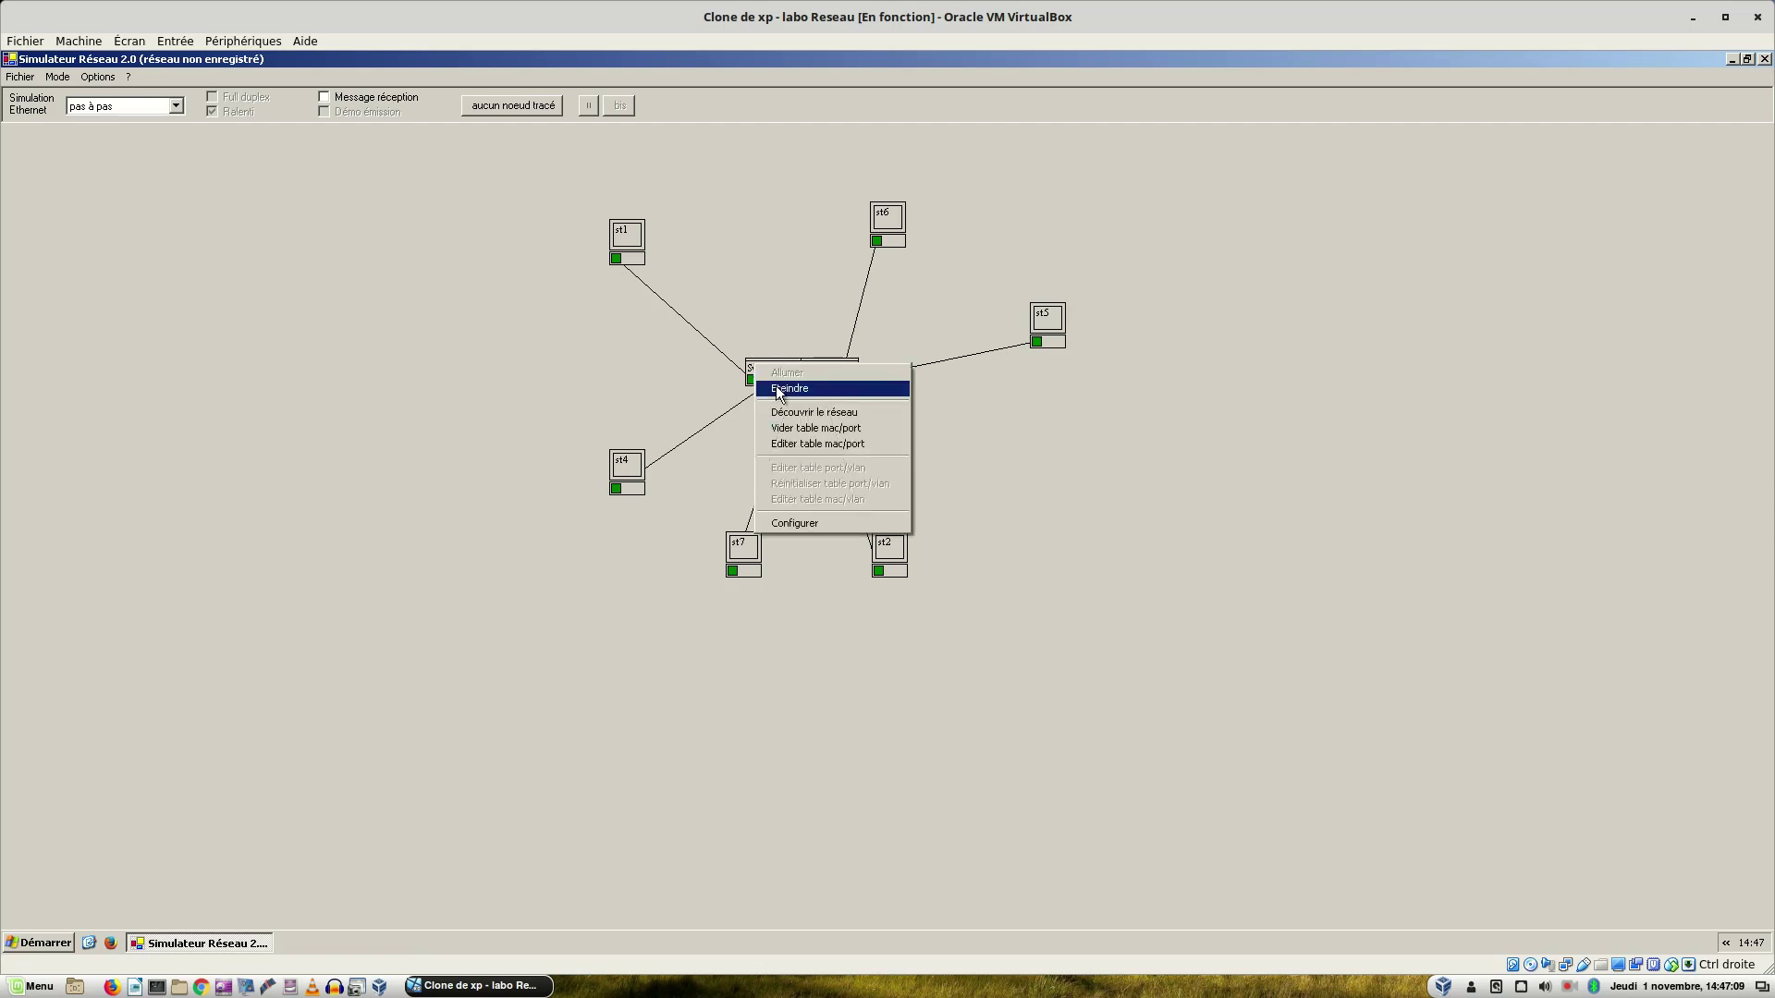
left_click(790, 389)
right_click(781, 373)
left_click(801, 378)
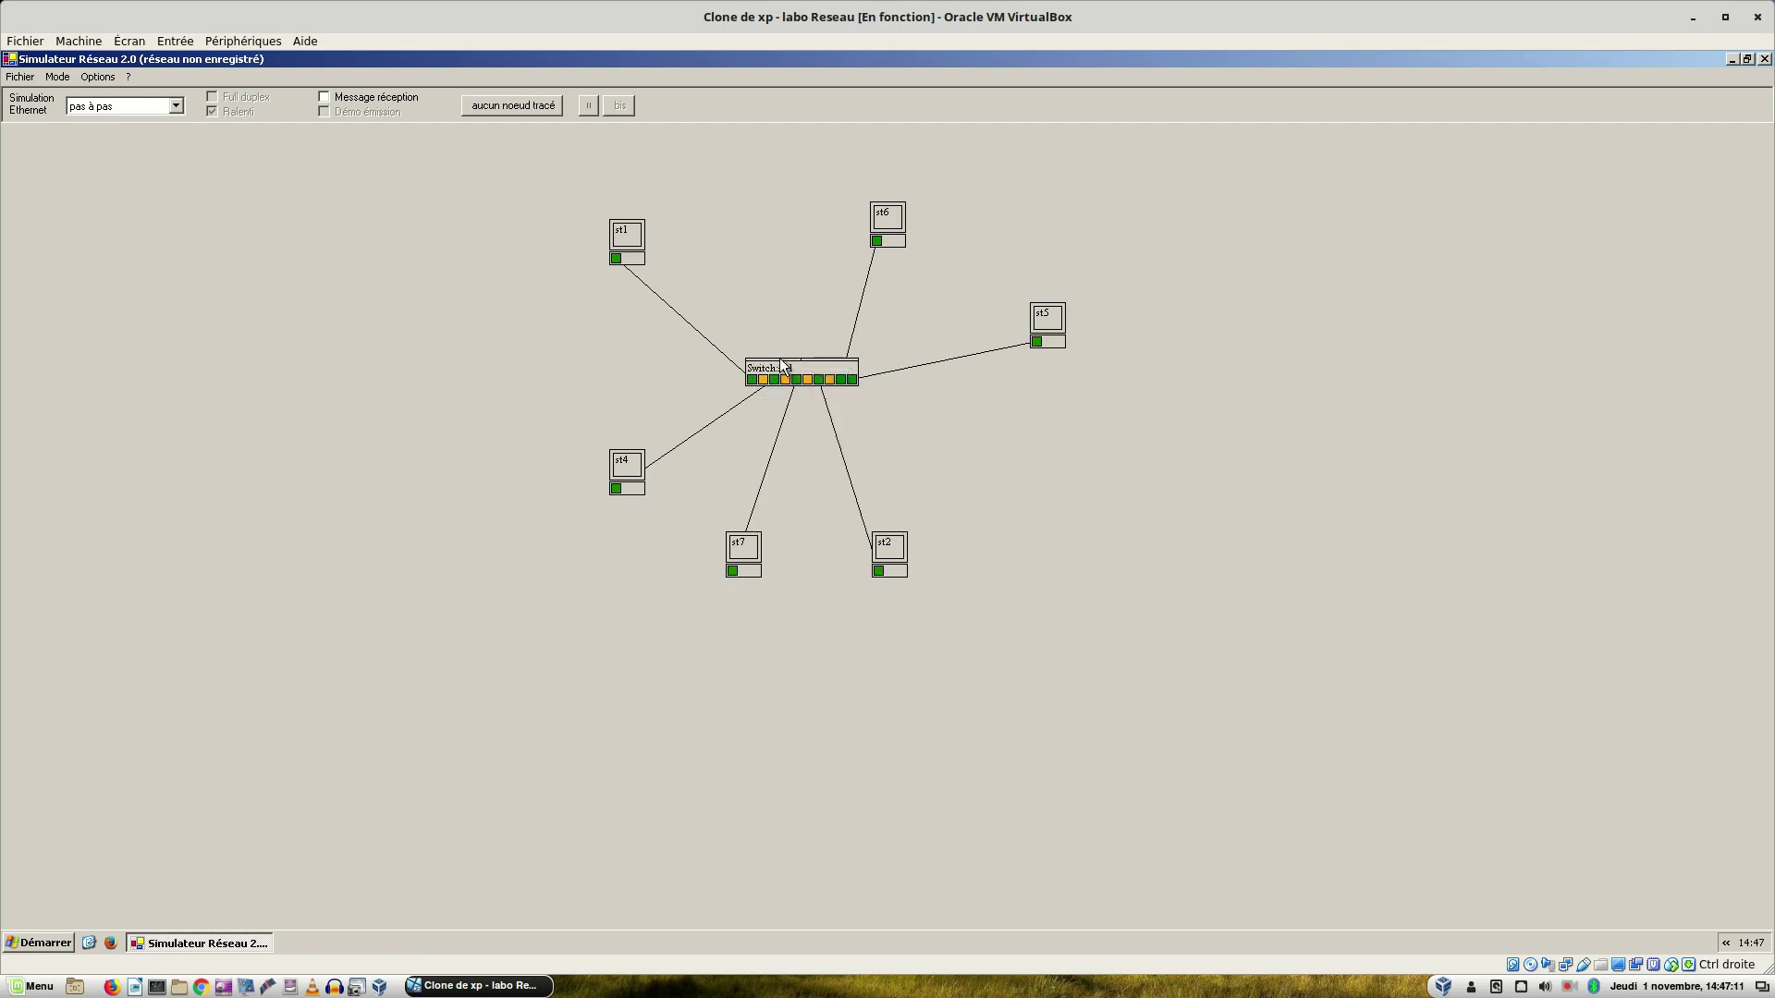
Open the restarted switch sw1's MAC/port table to check whether it holds any entries, and close it.
right_click(787, 372)
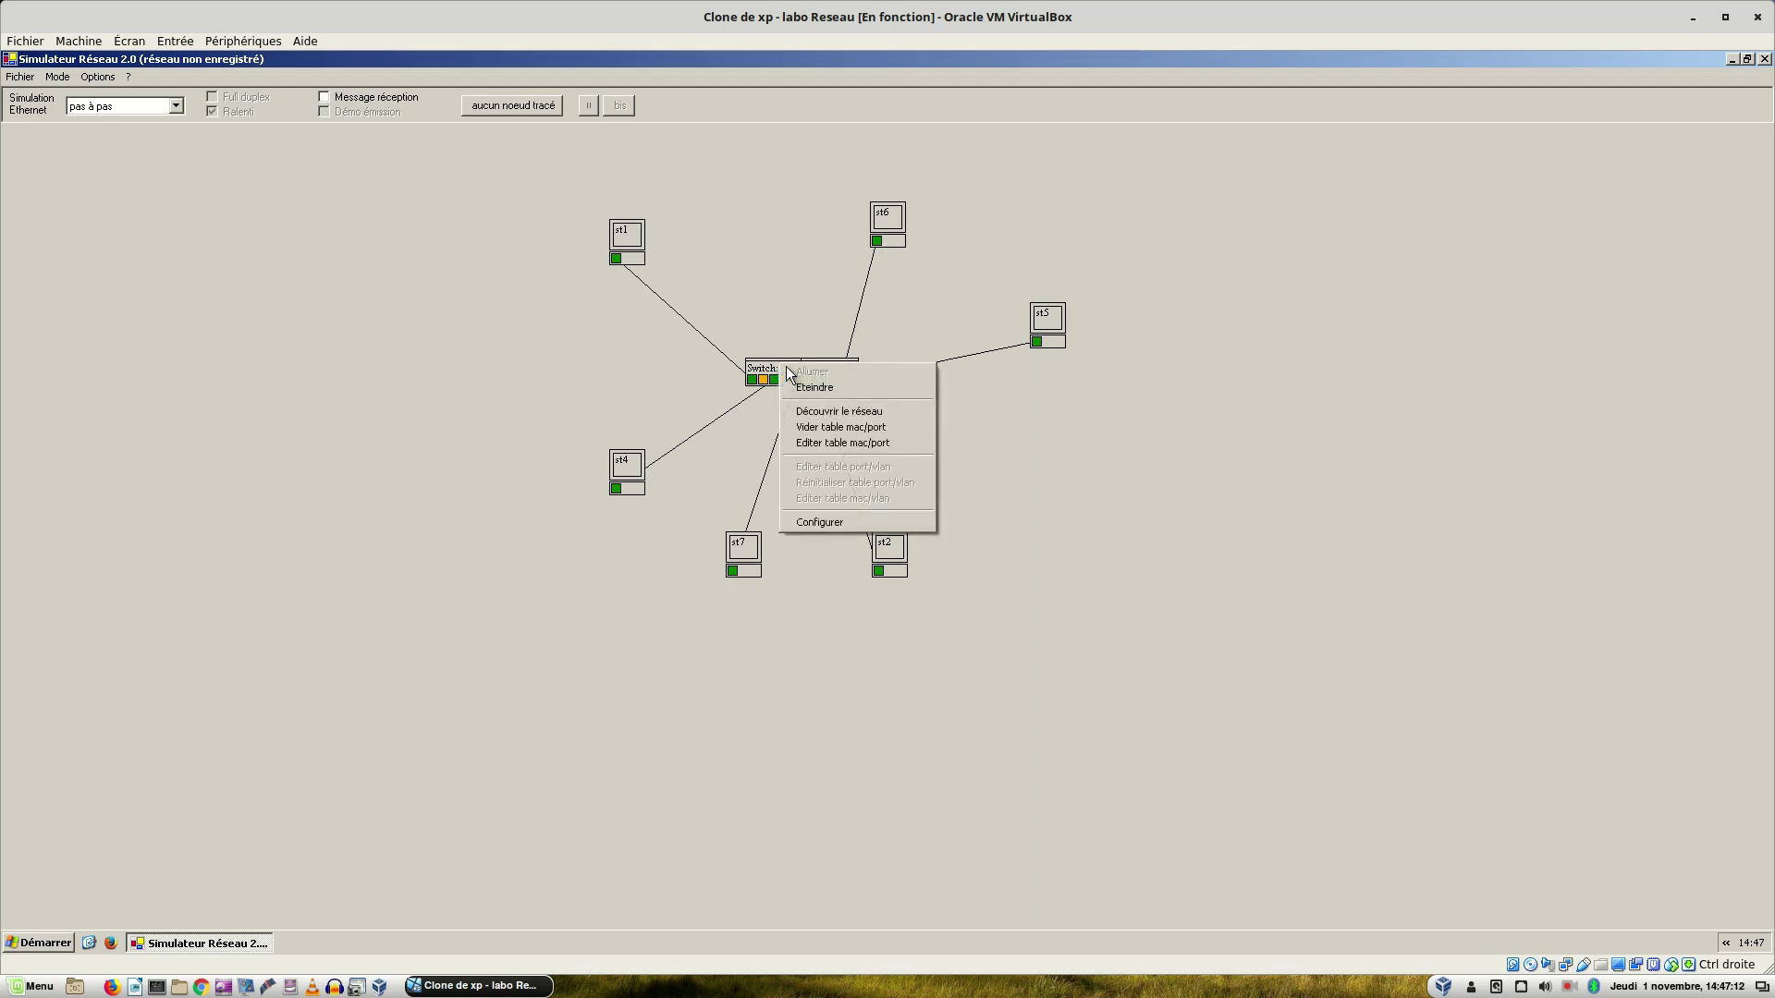
left_click(806, 443)
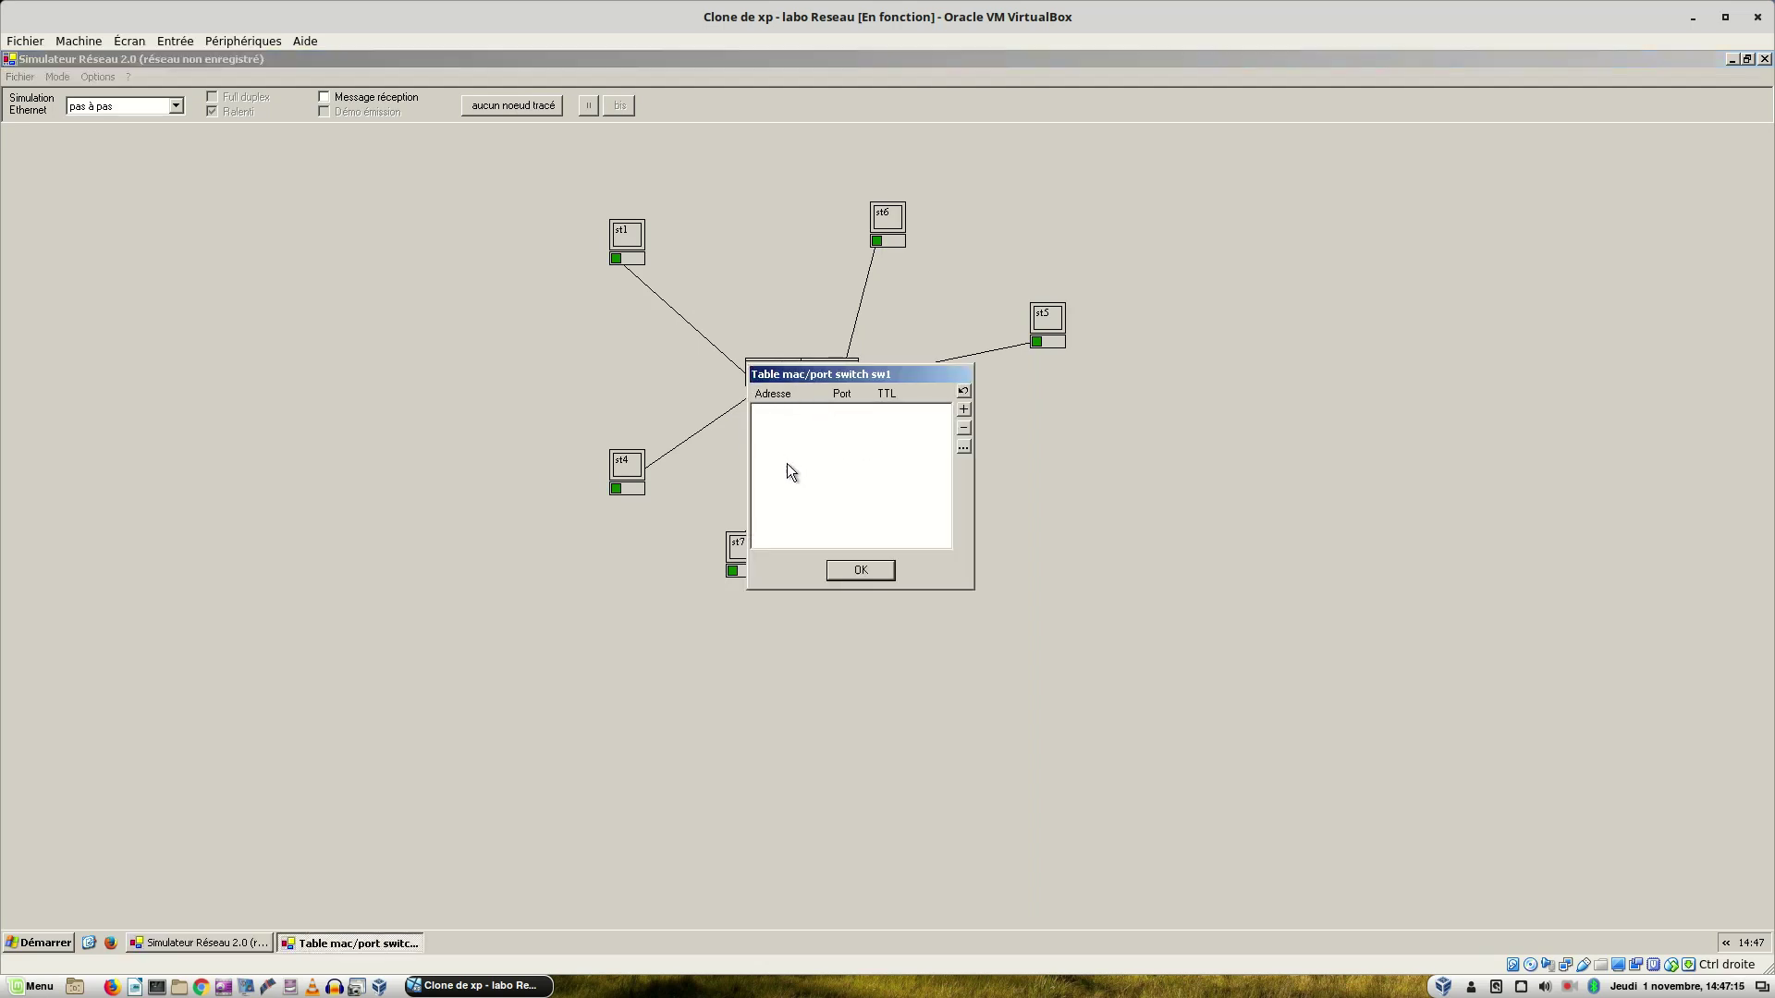
left_click(859, 571)
Send a unicast frame from st1 to st2 (mac02), moving the sender dialog clear of the diagram.
right_click(620, 262)
left_click(646, 272)
left_click(634, 267)
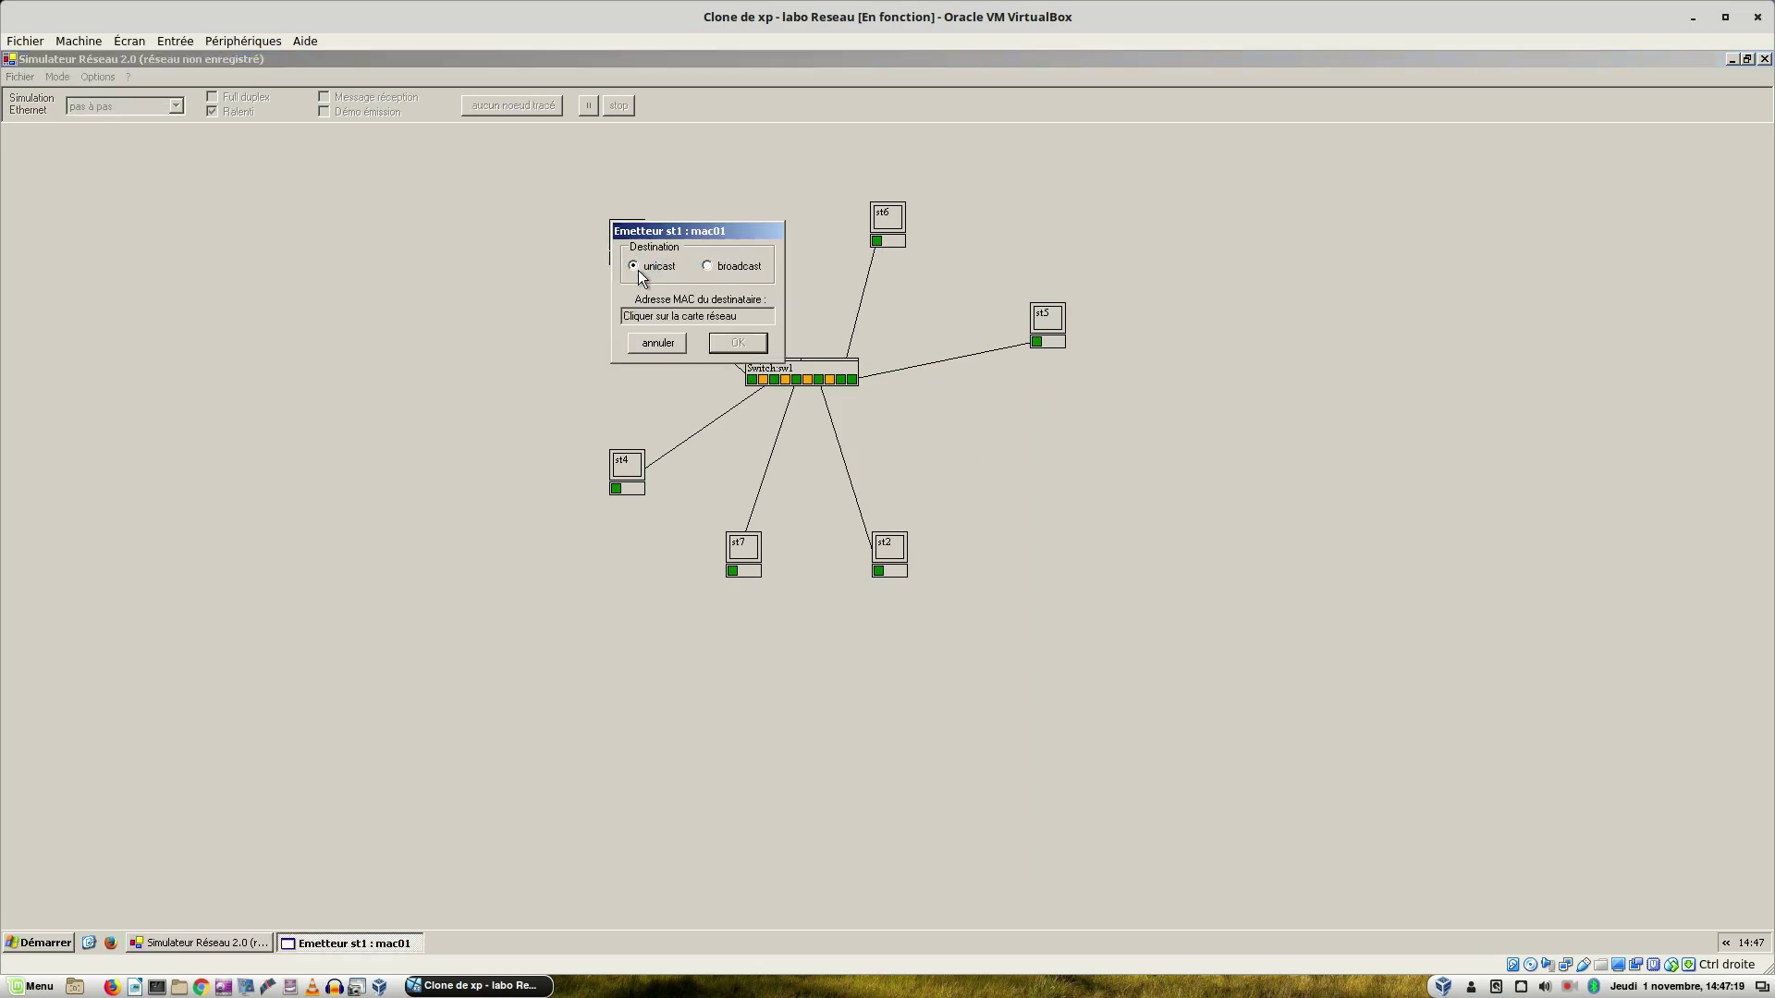
left_click(878, 570)
left_click_drag(686, 231, 470, 253)
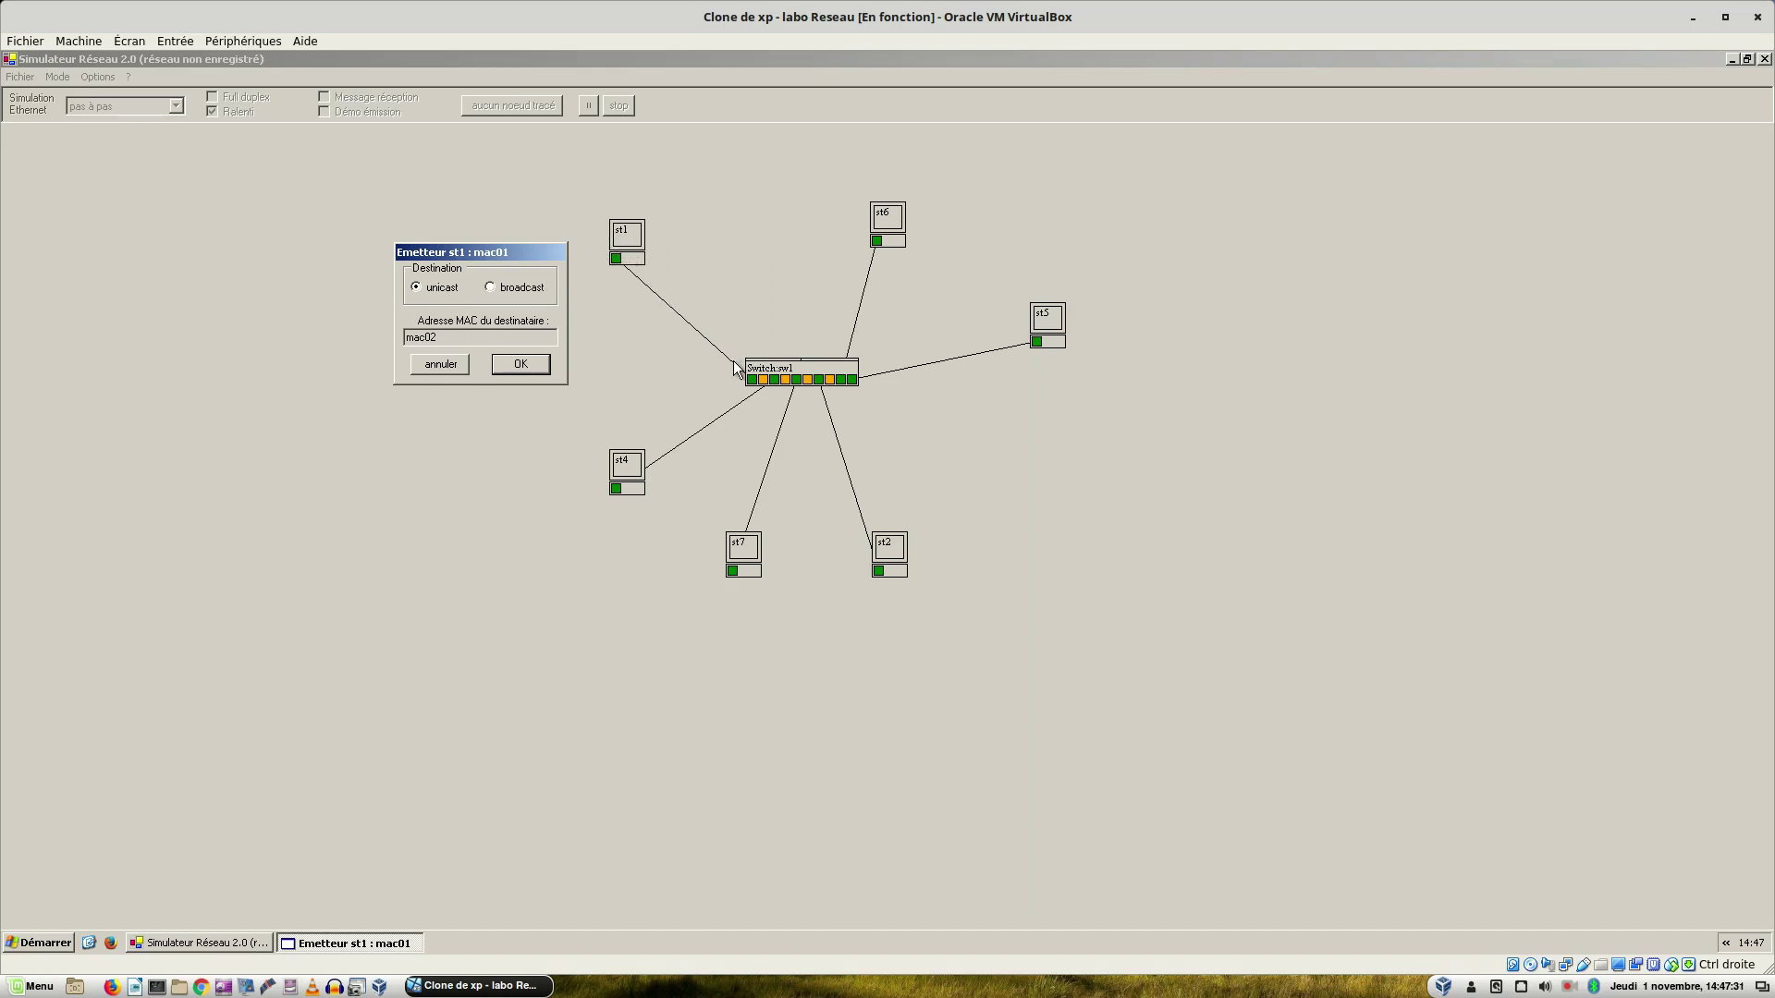
mouse_move(751, 374)
left_click(524, 366)
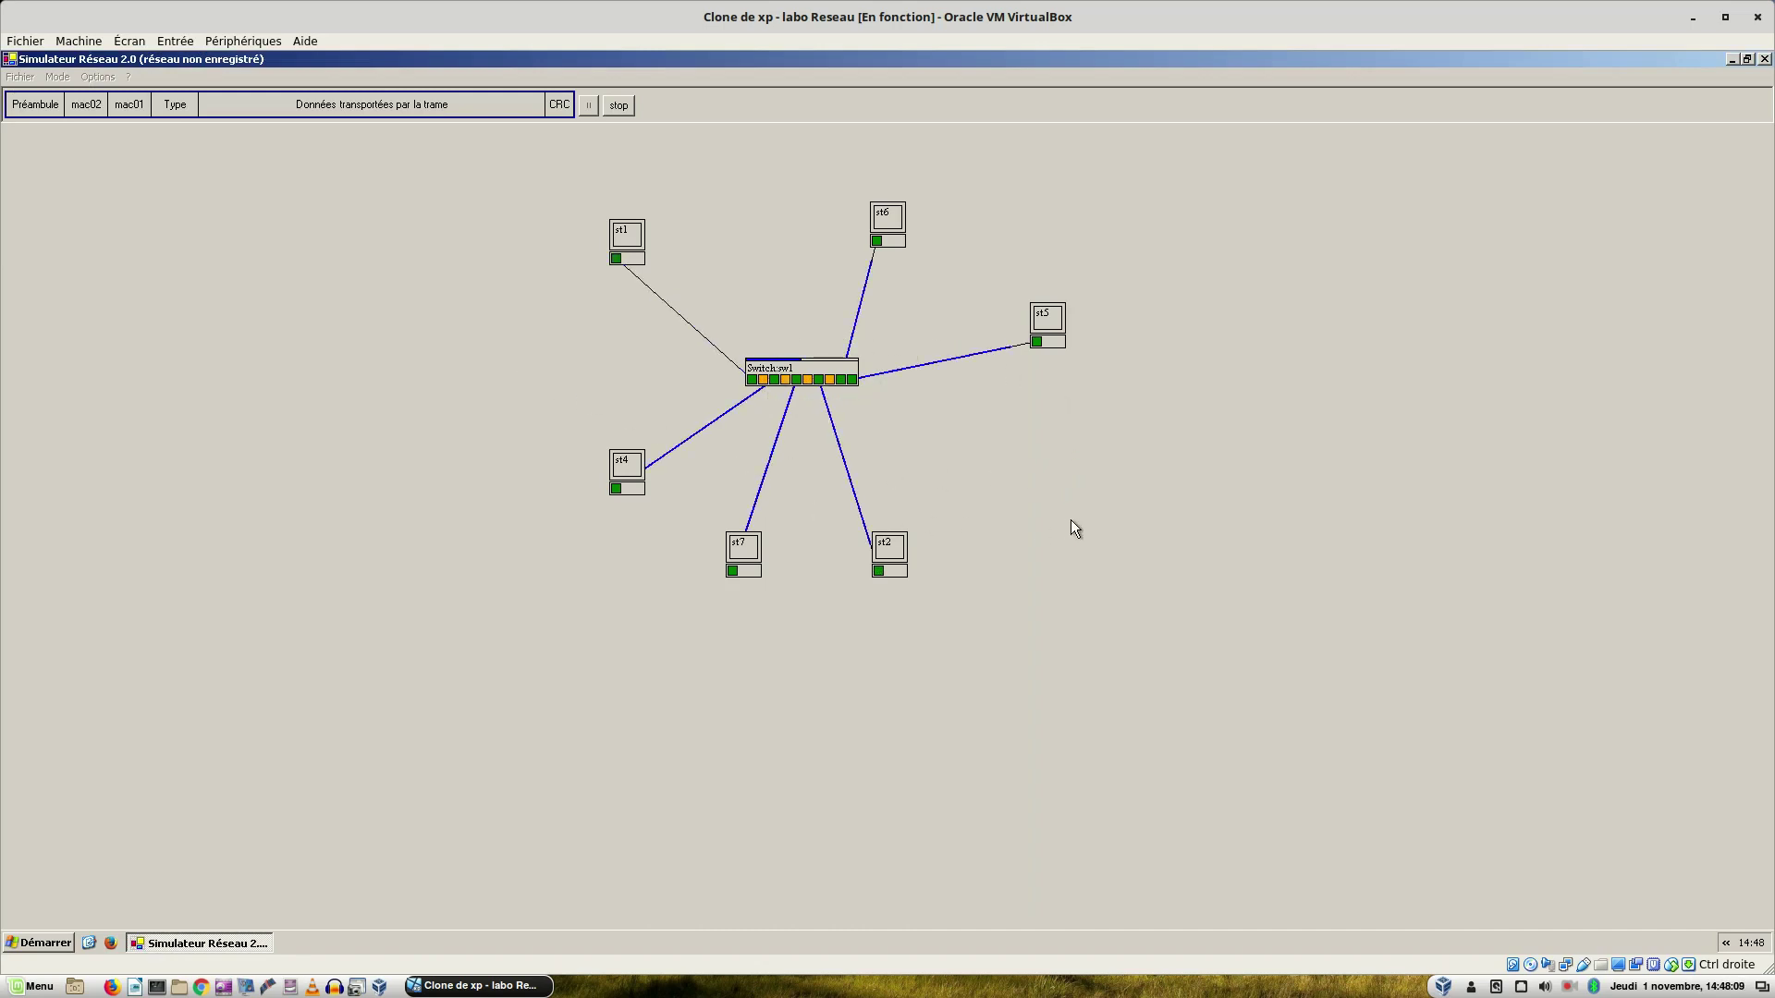
Check which address sw1 learned in its MAC/port table from st1's frame, and close the table.
right_click(811, 368)
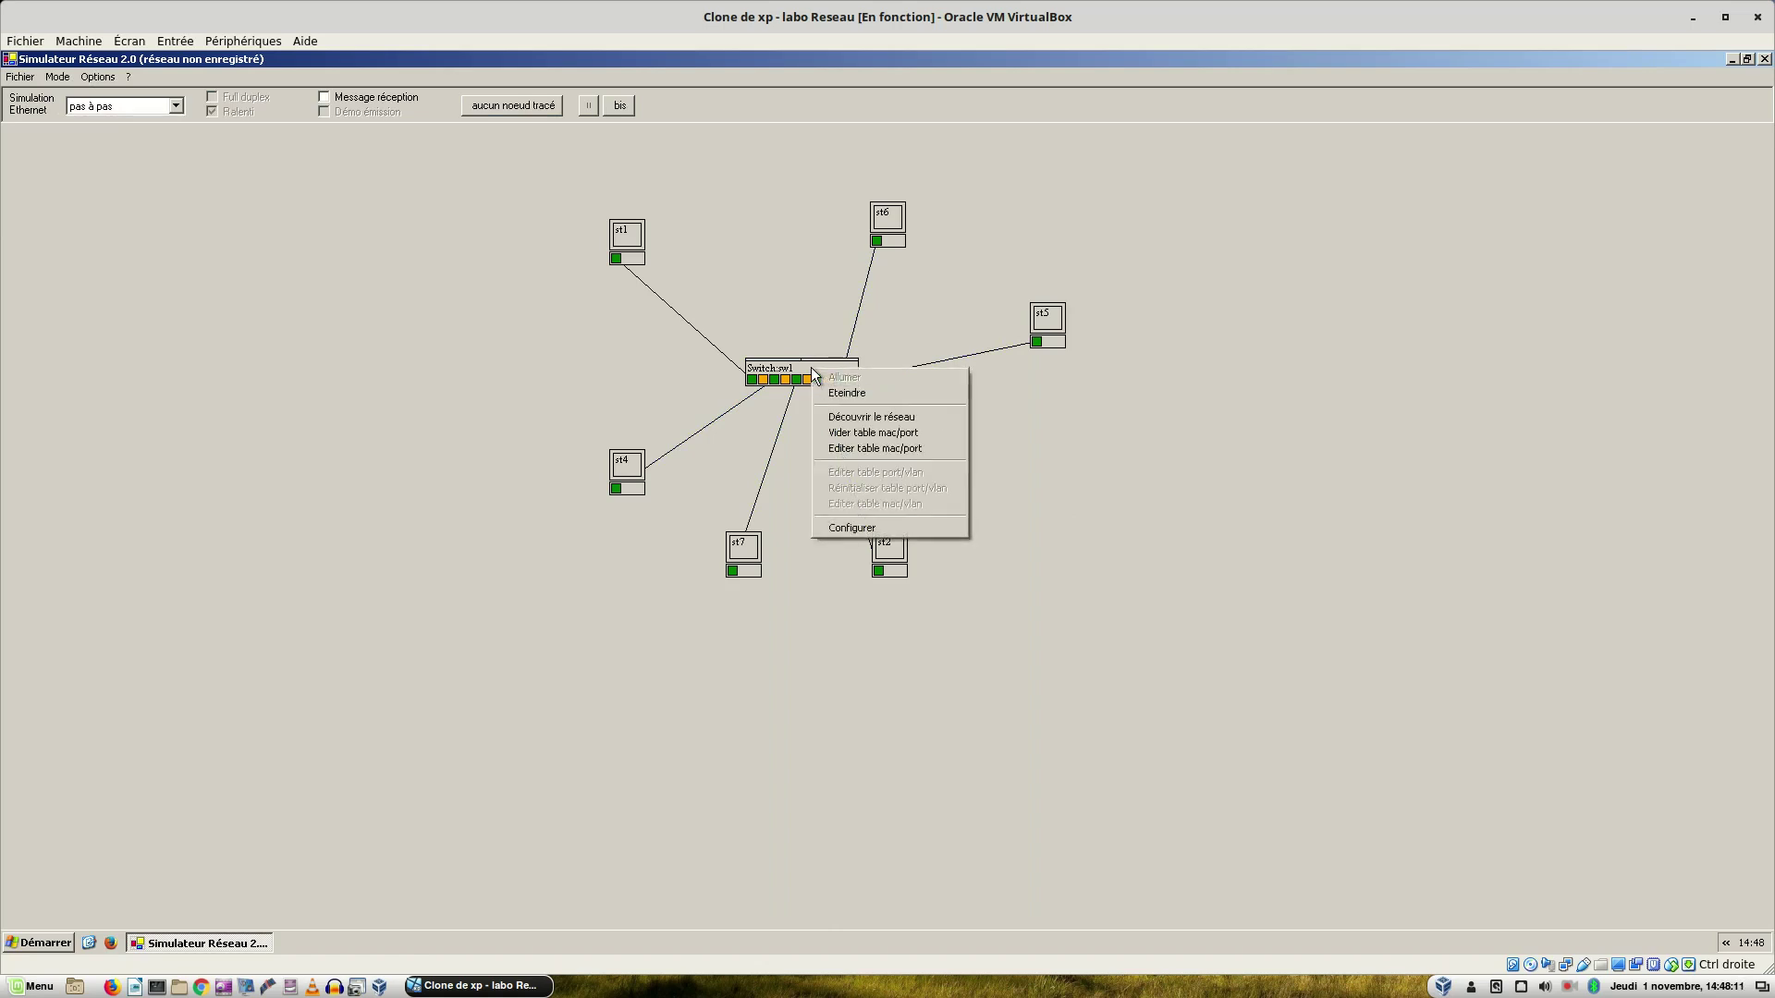
left_click(877, 451)
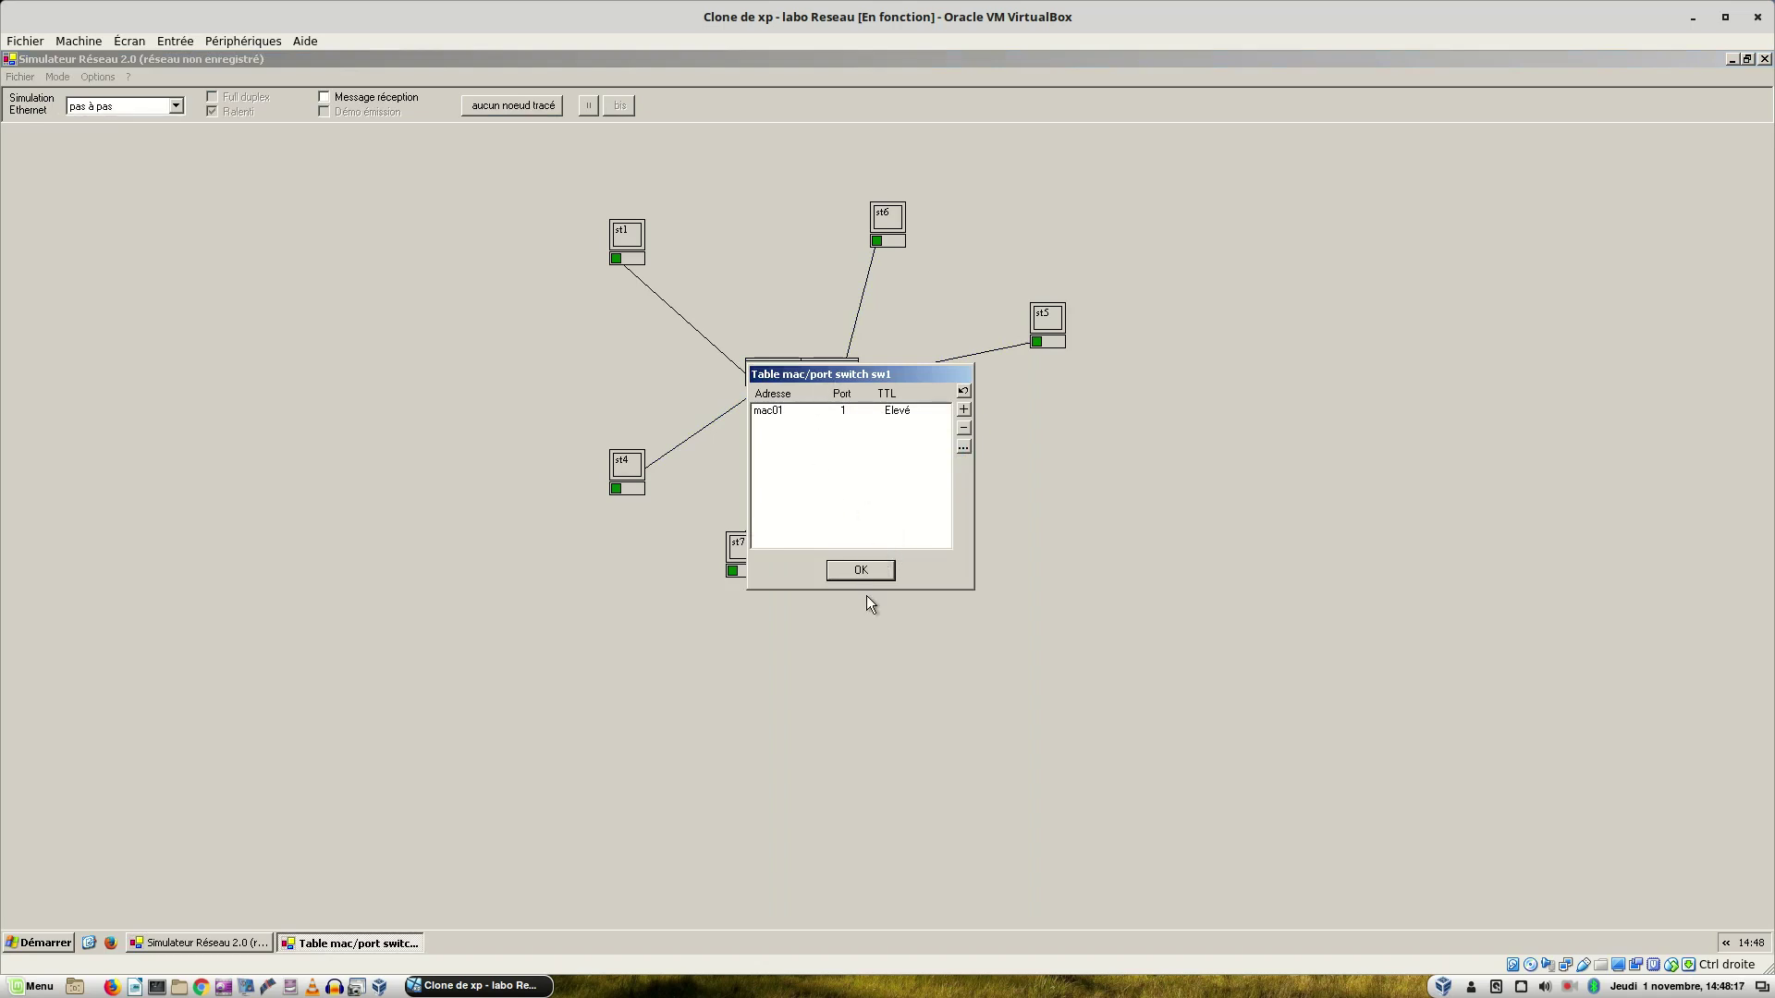
left_click(858, 571)
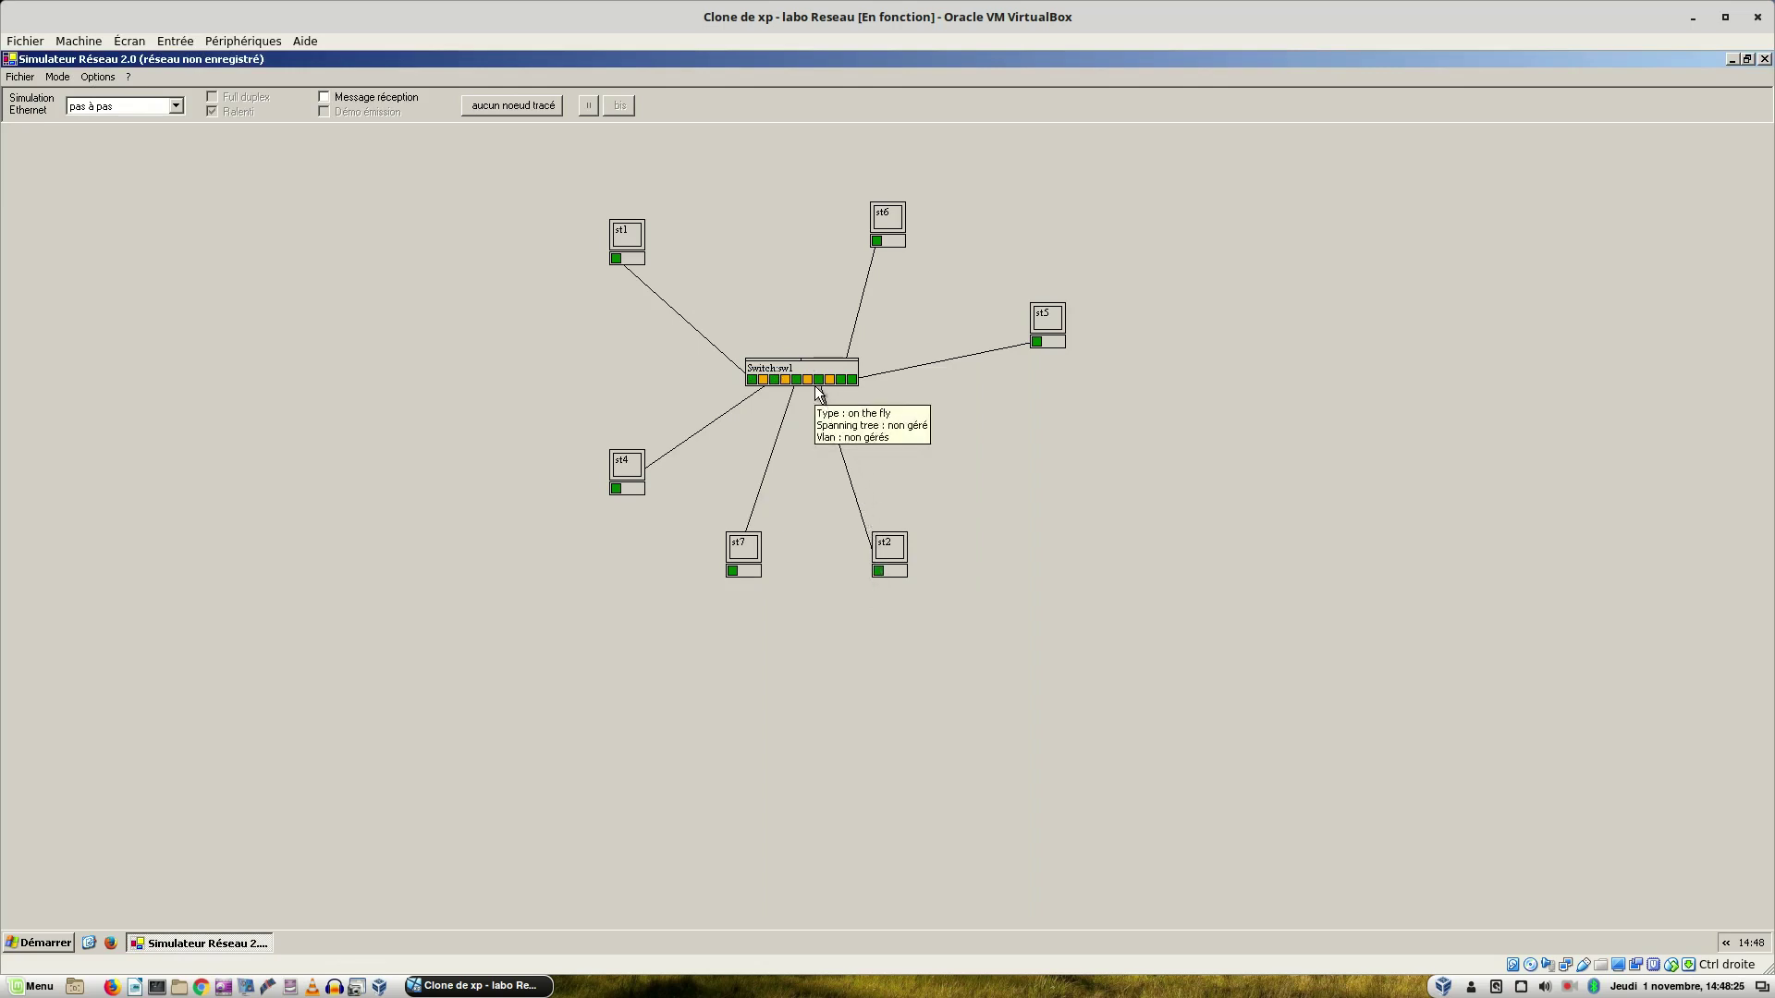
right_click(878, 575)
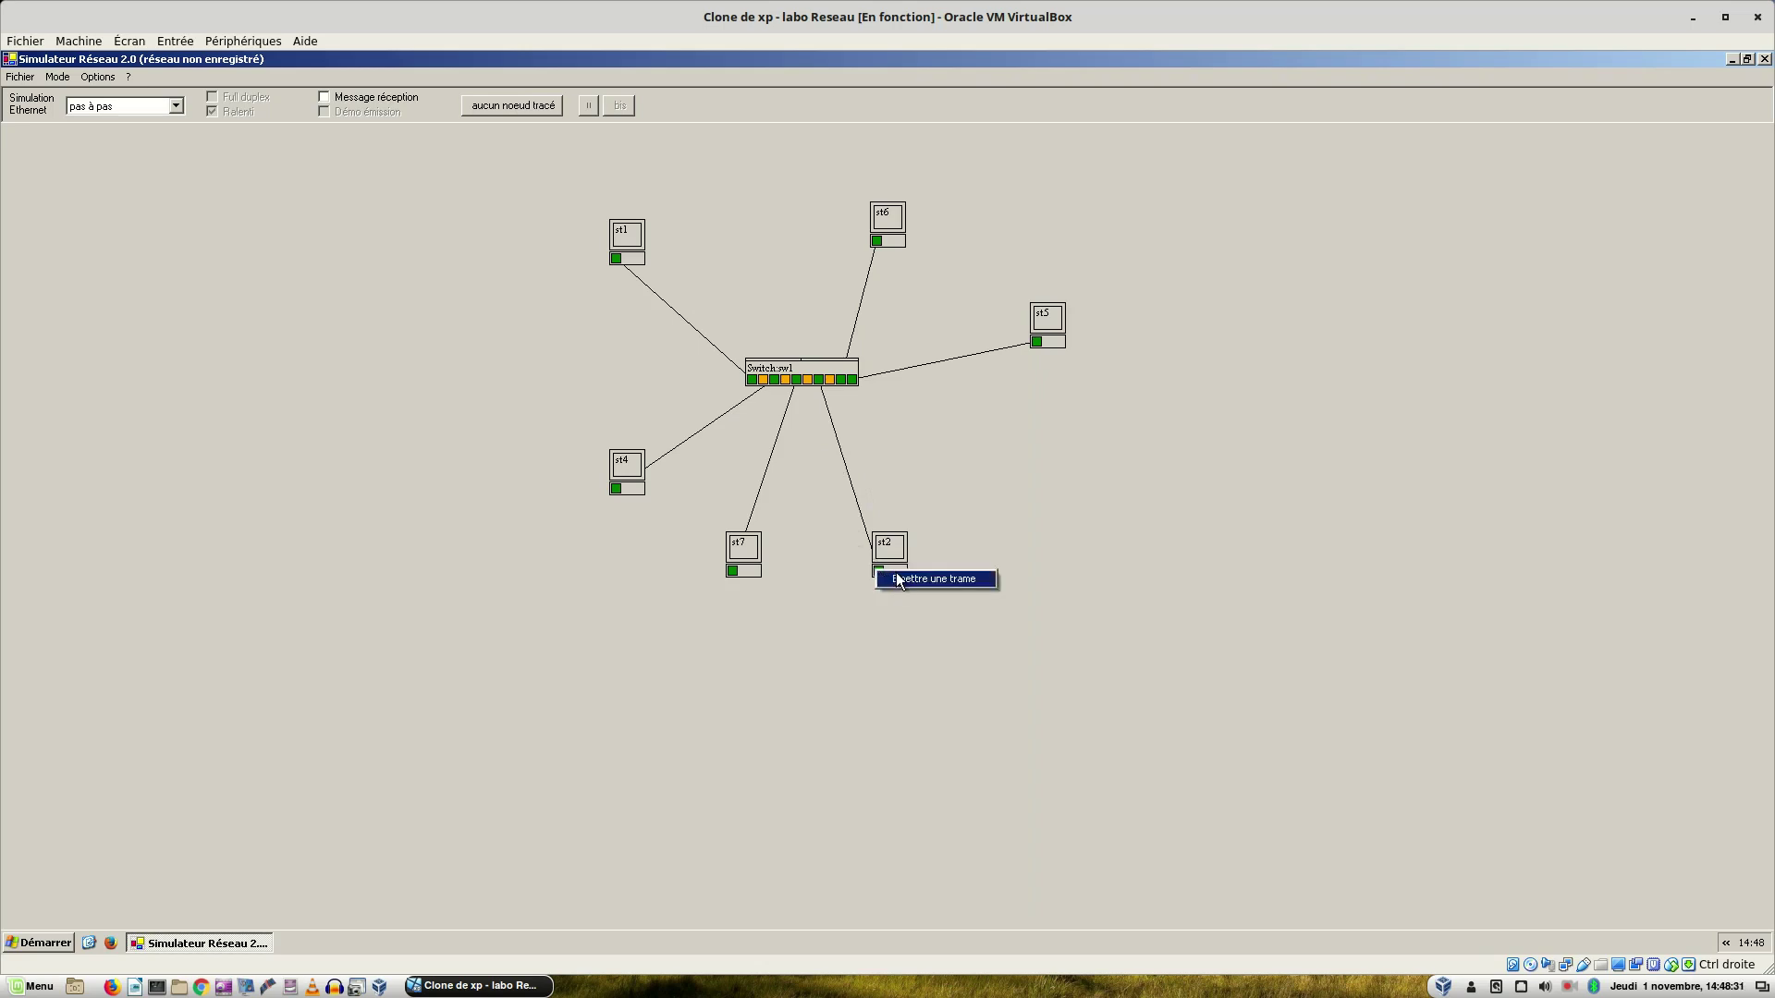
left_click(898, 577)
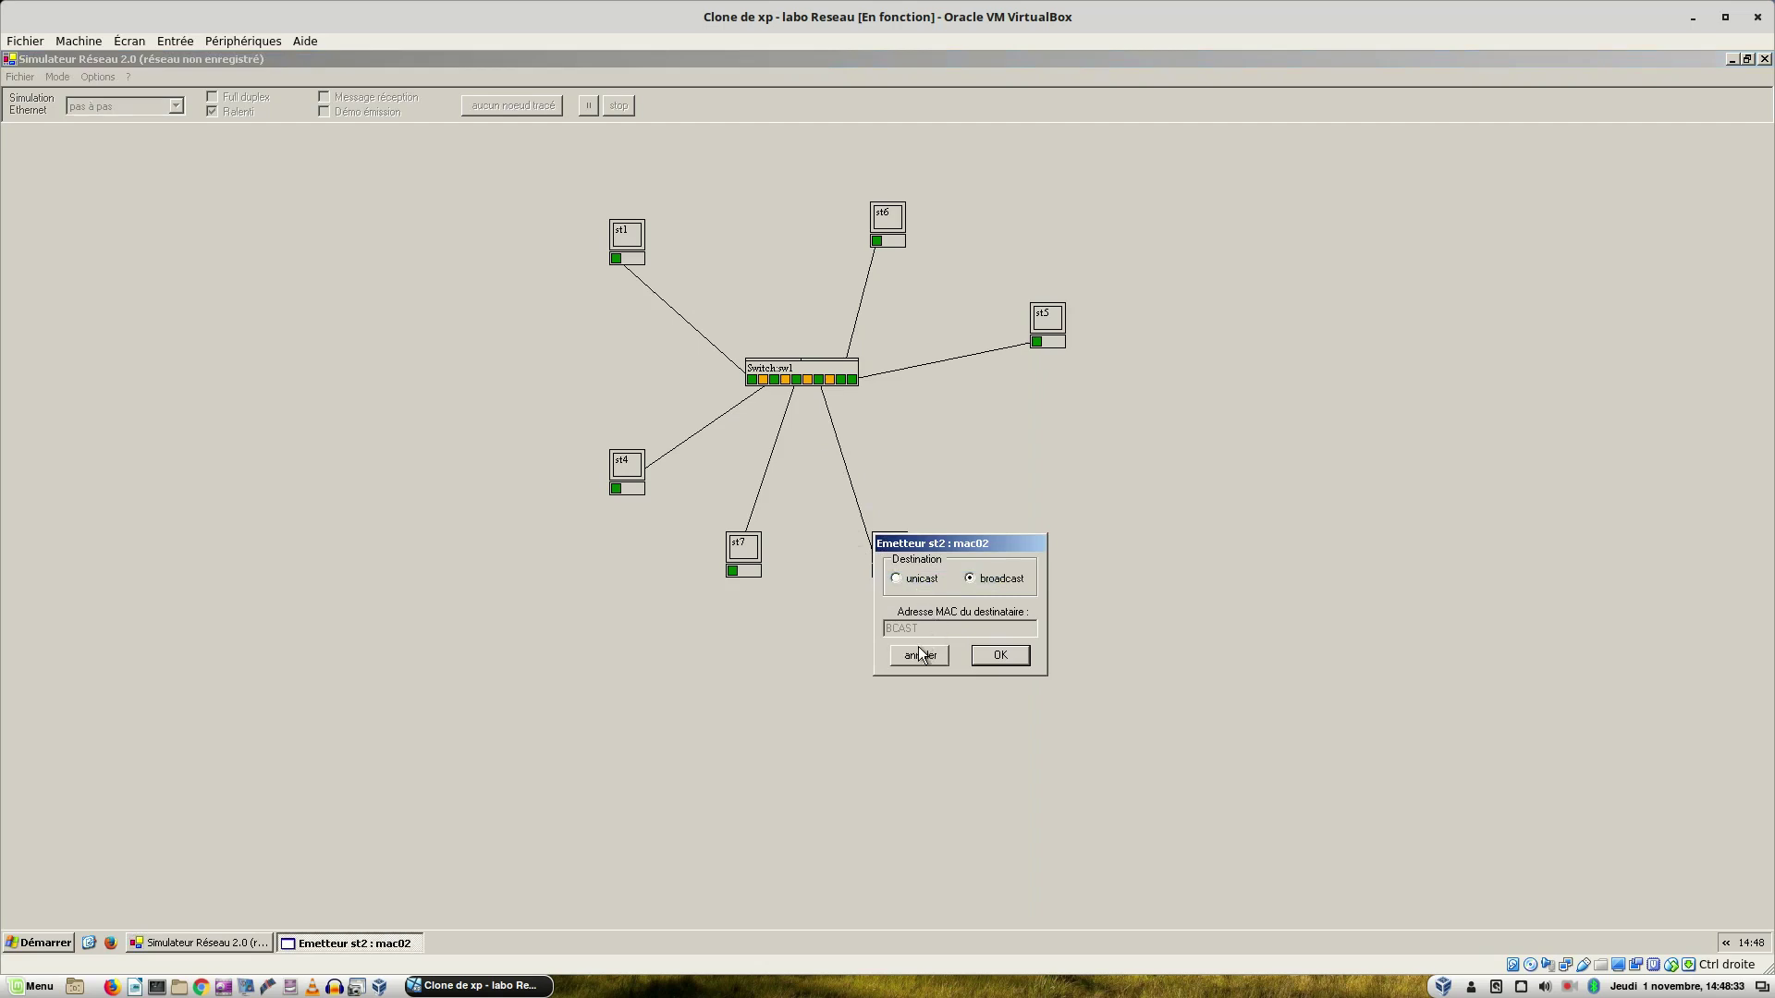
left_click(1001, 655)
Send a unicast frame from st5 to st1 (mac01), moving the sender dialog away from st5.
right_click(1036, 342)
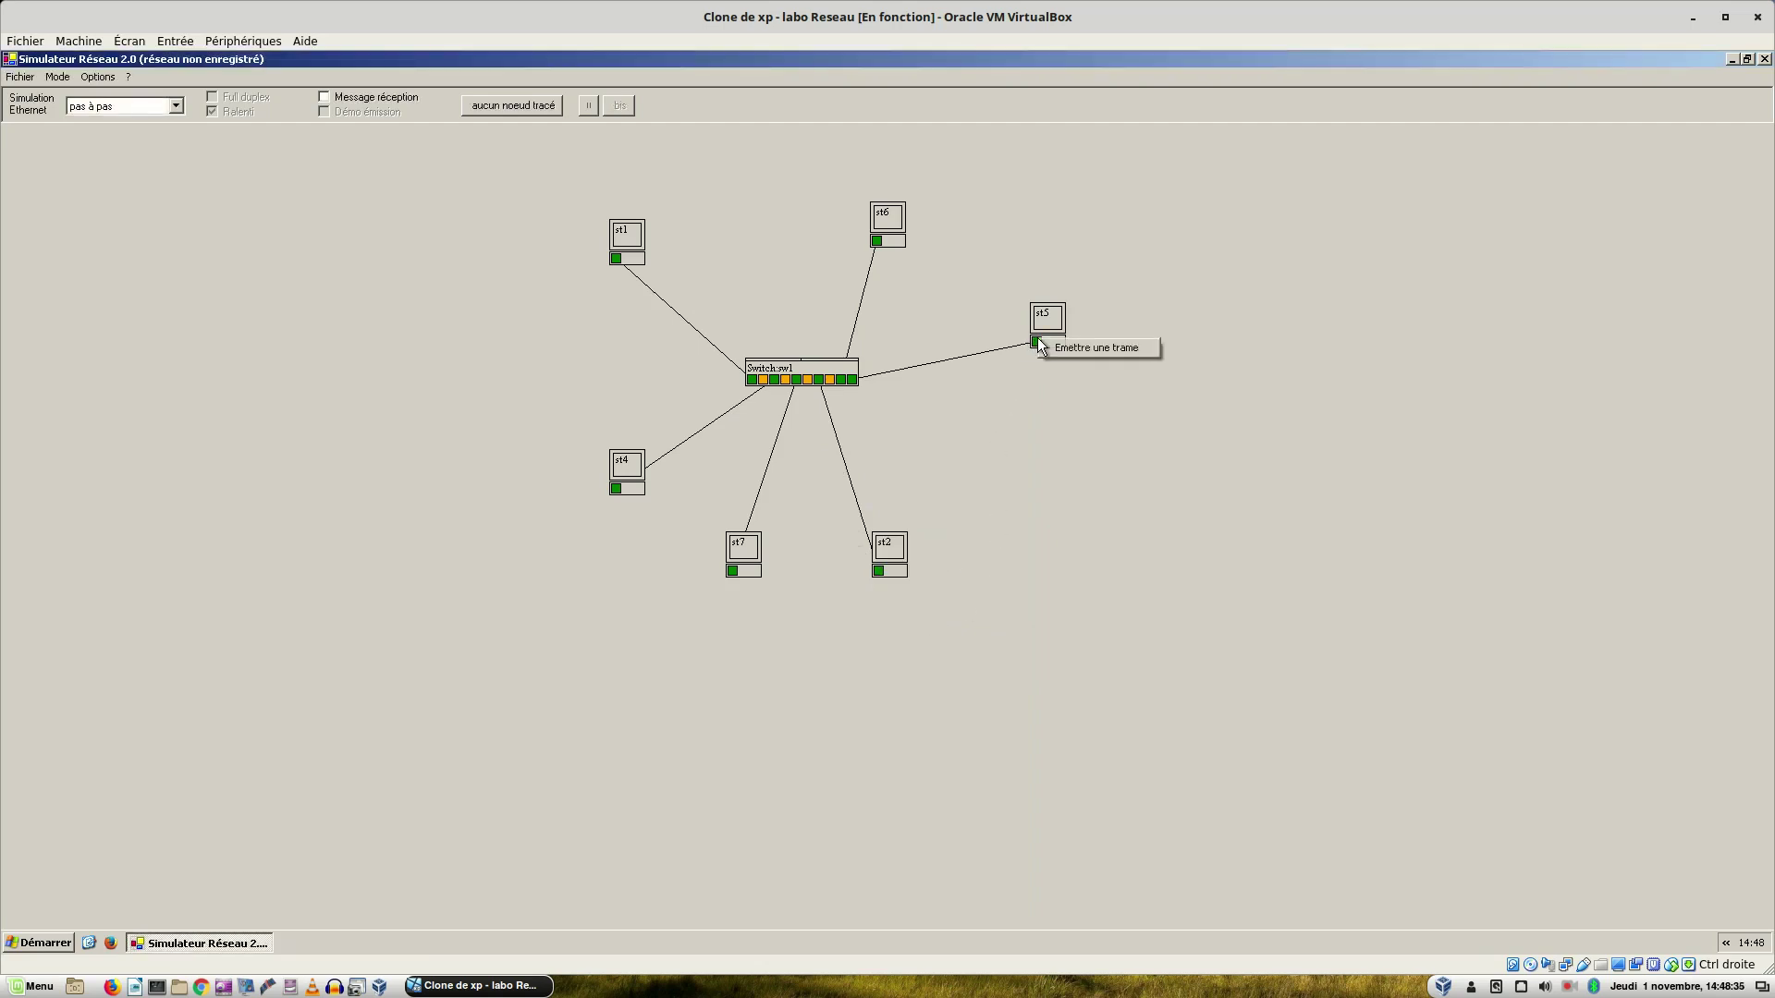
left_click(1063, 347)
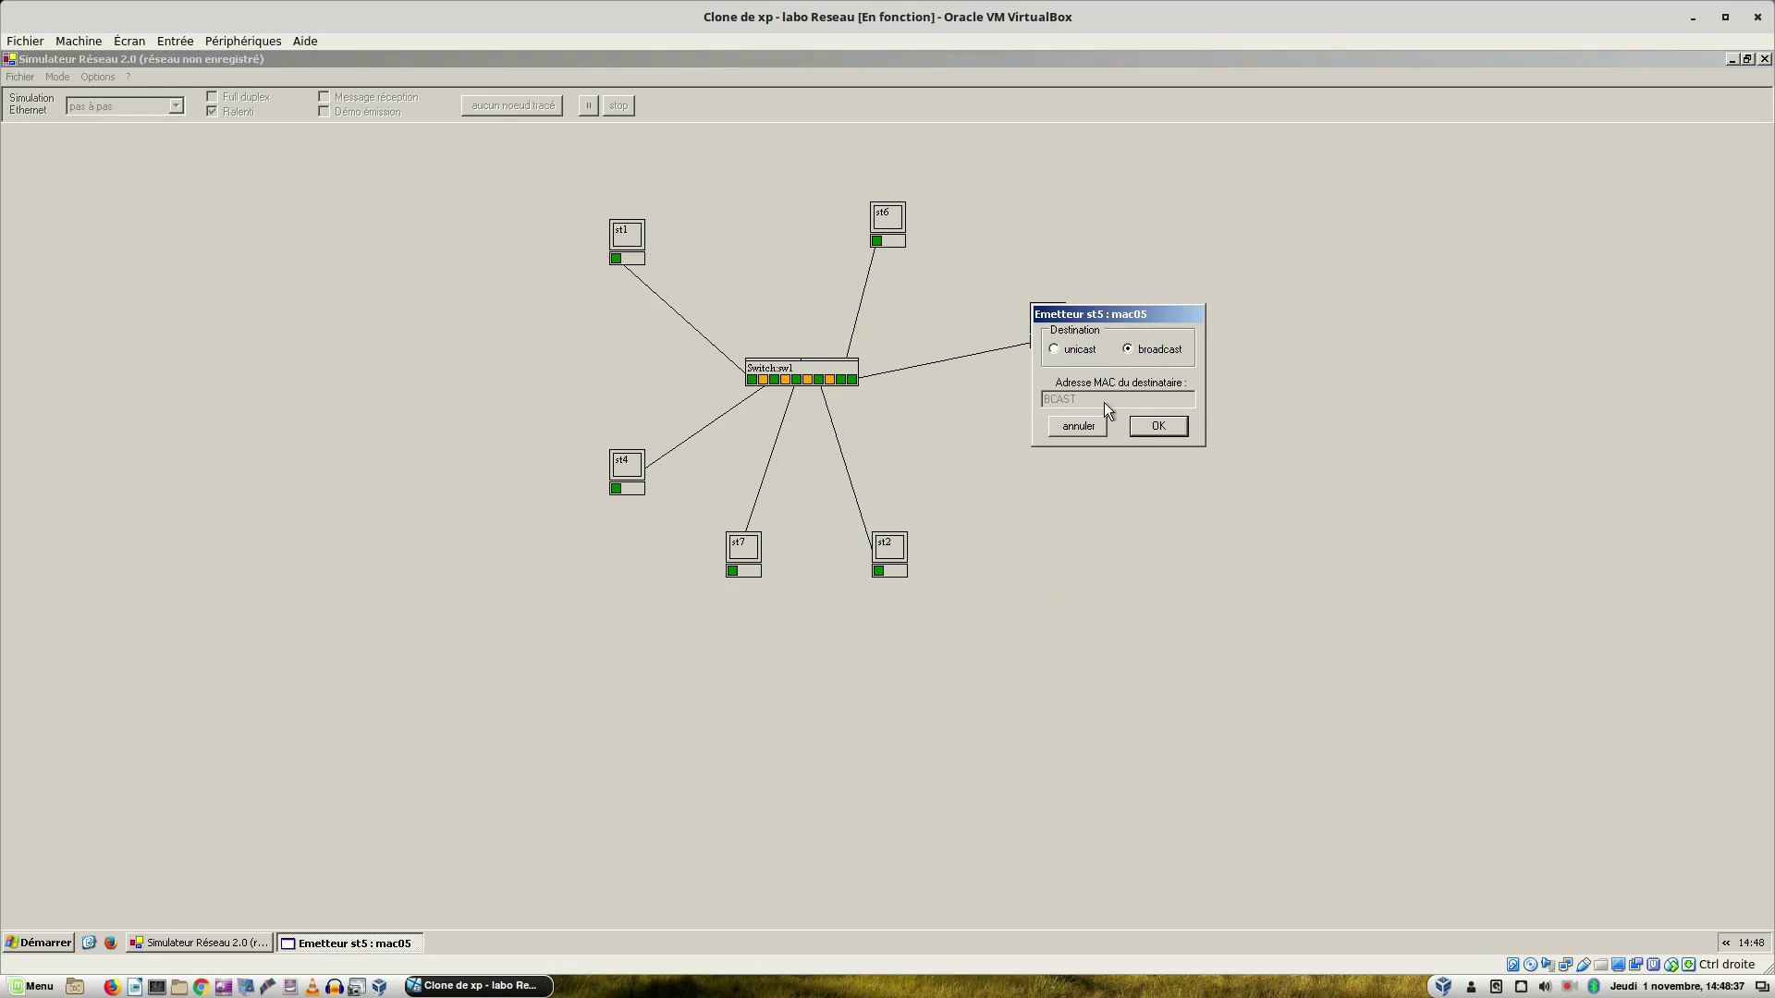
left_click(1055, 350)
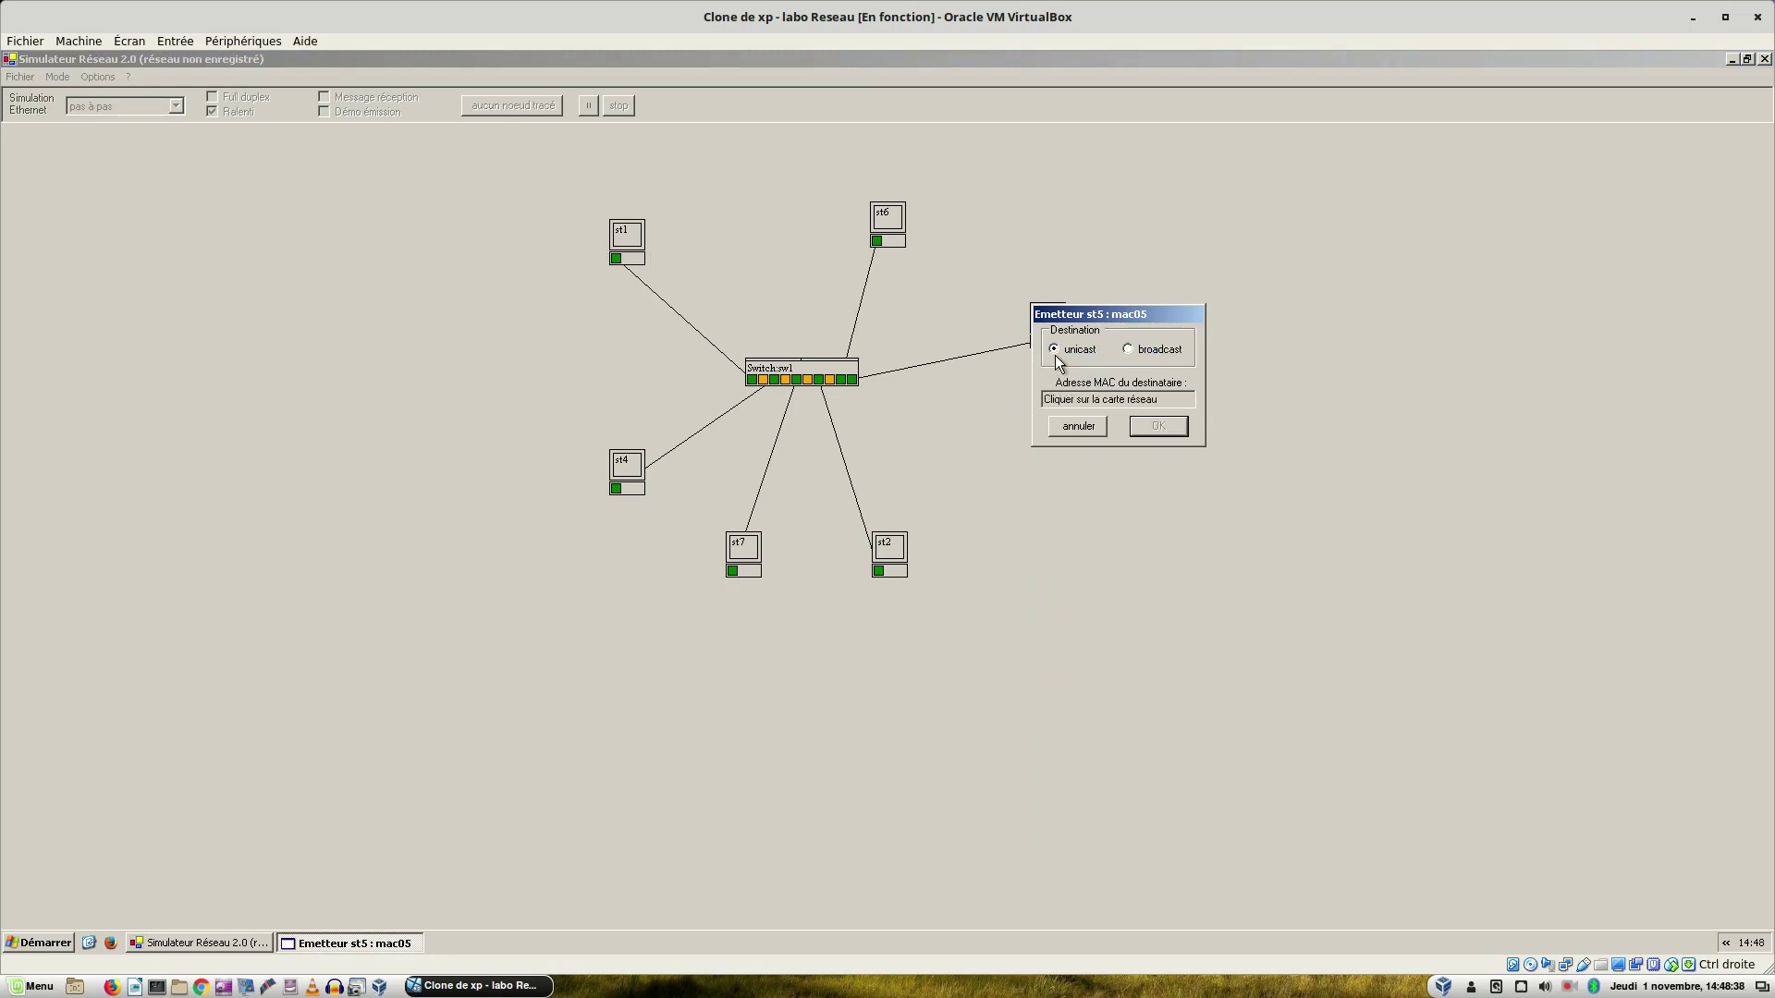
left_click(611, 258)
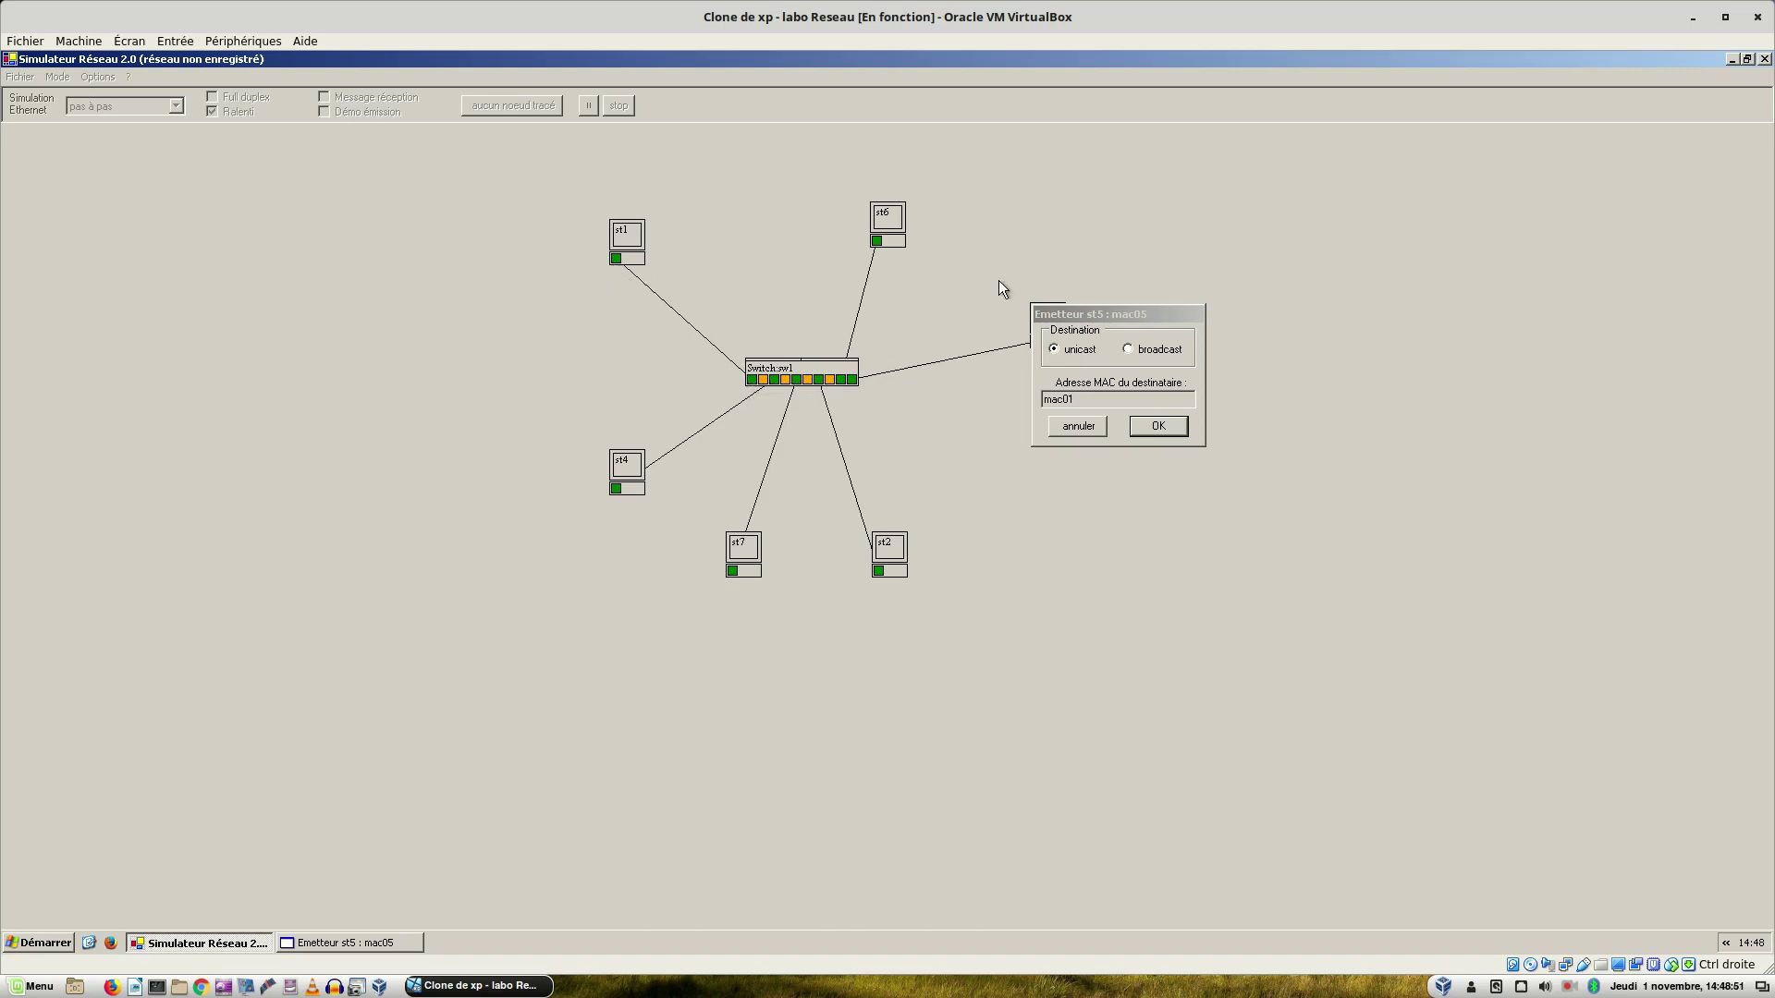
left_click_drag(1078, 315, 1001, 398)
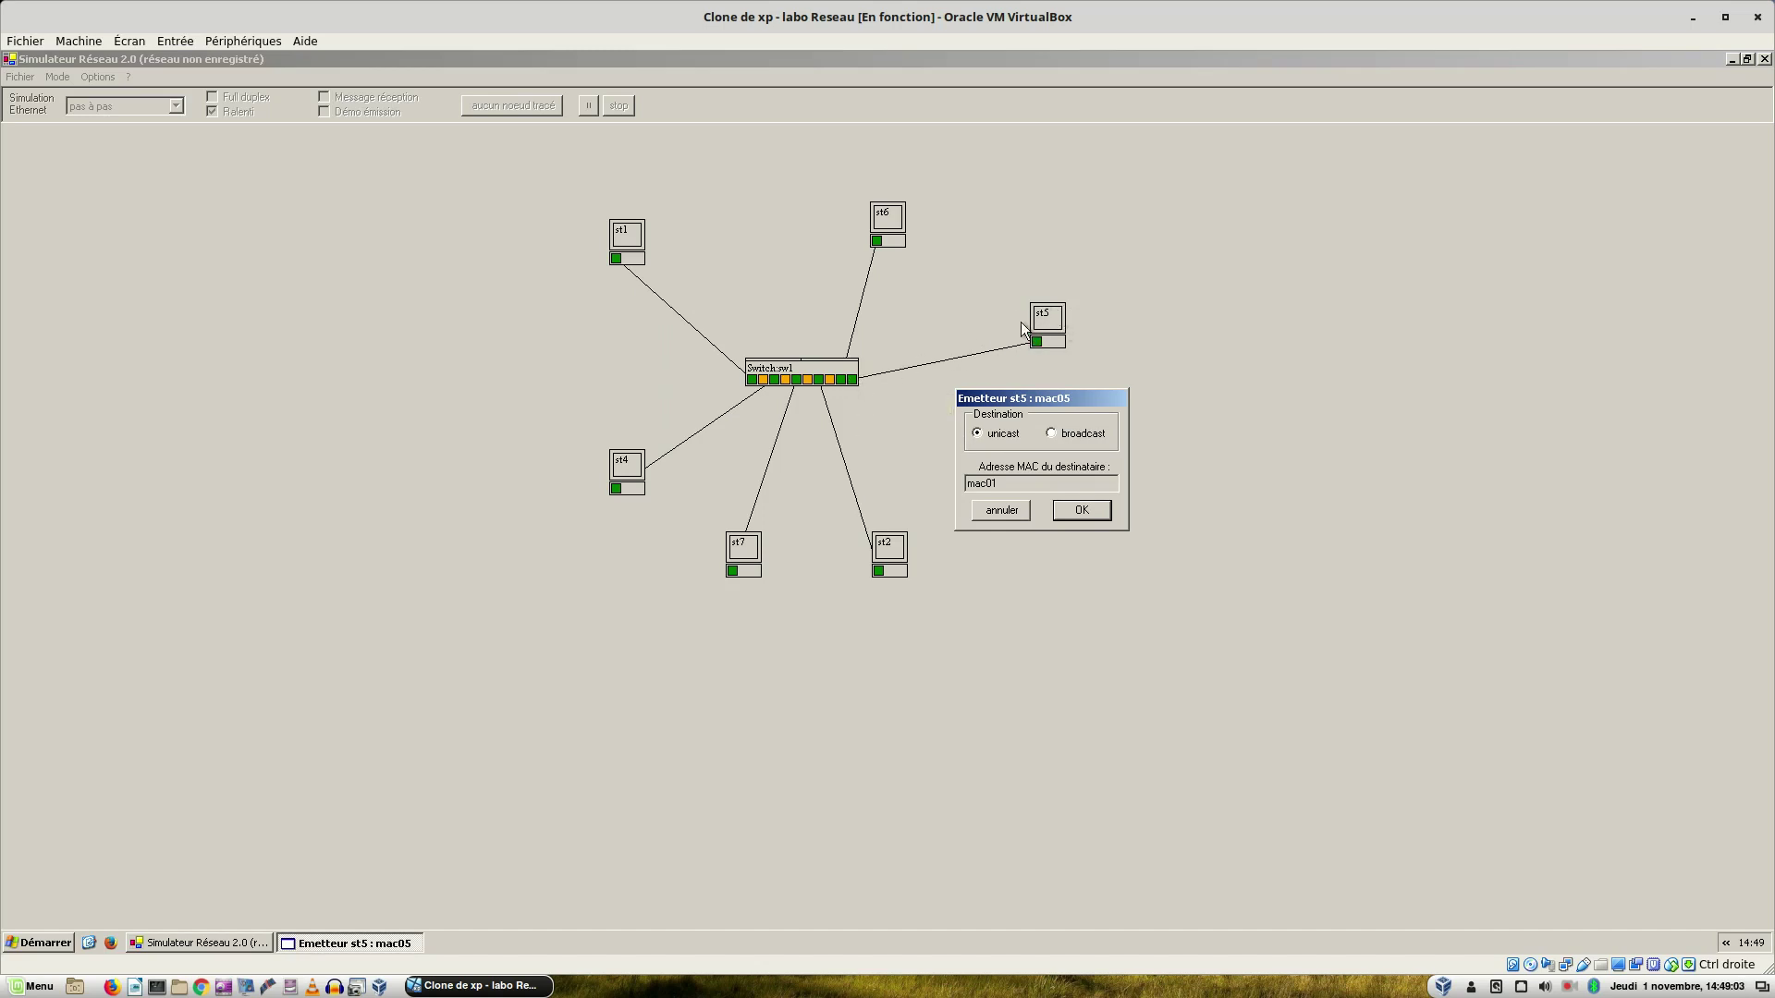
left_click(1080, 510)
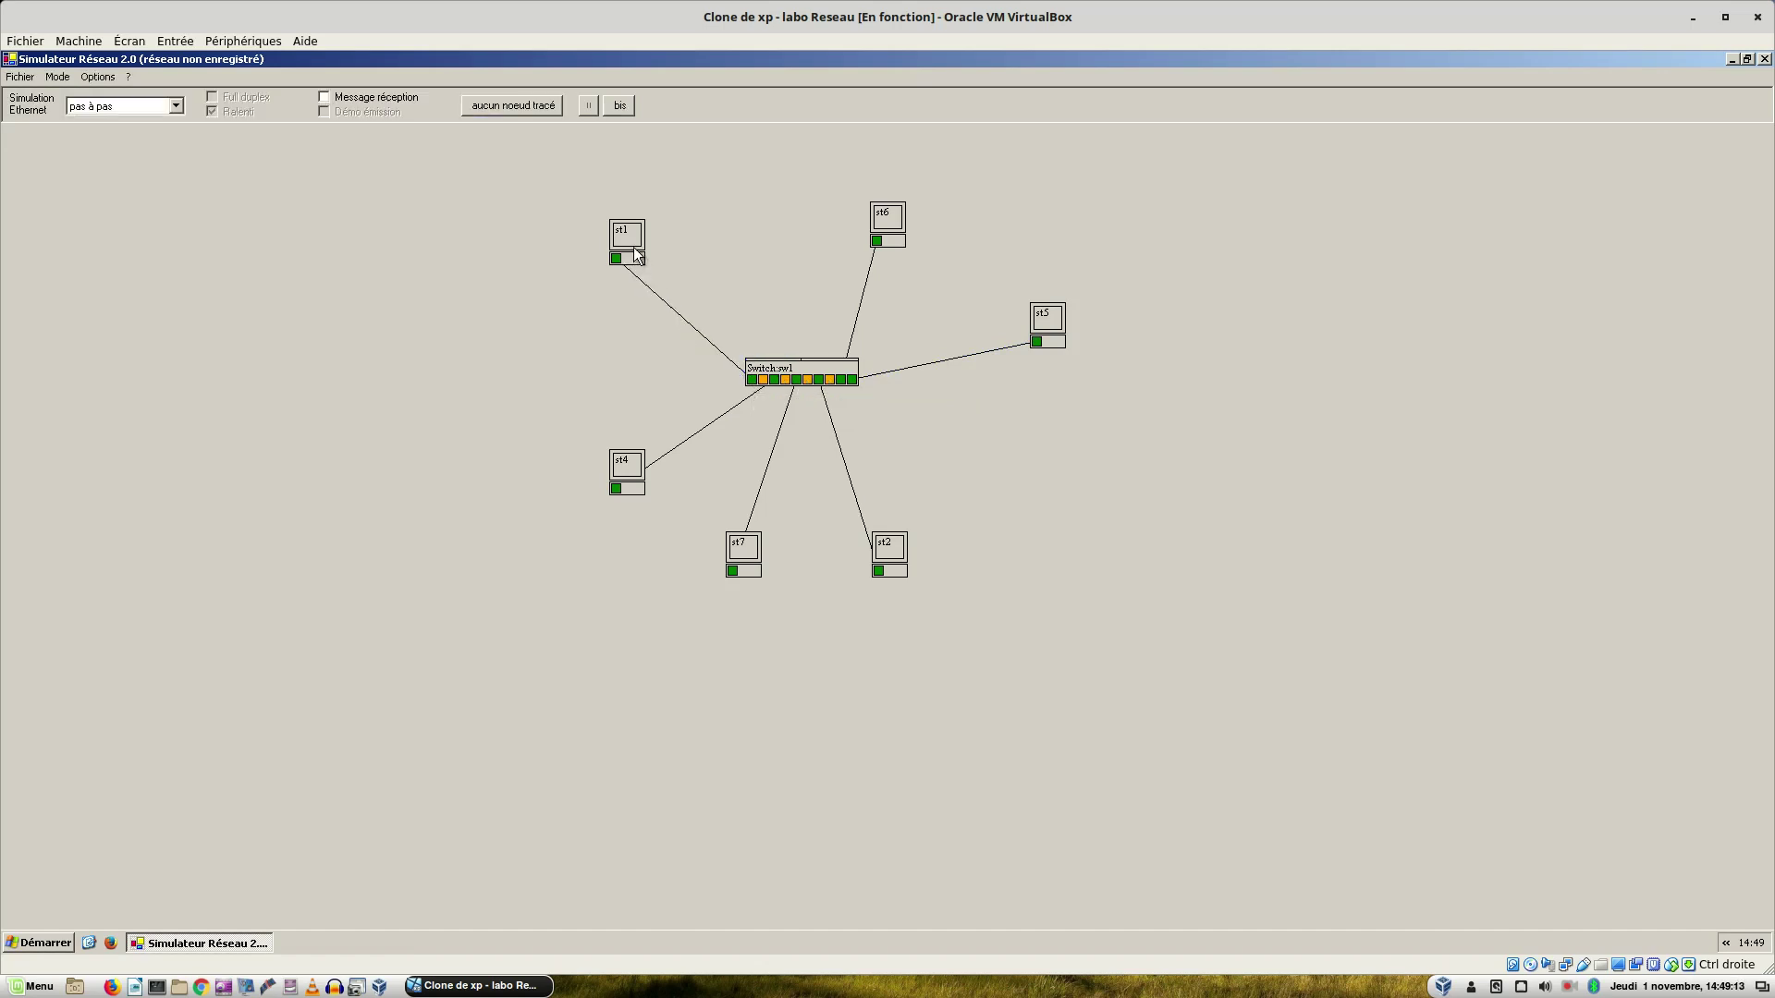
Examine the mac05 entry in sw1's MAC/port table, including its port and TTL, and close the table.
right_click(769, 367)
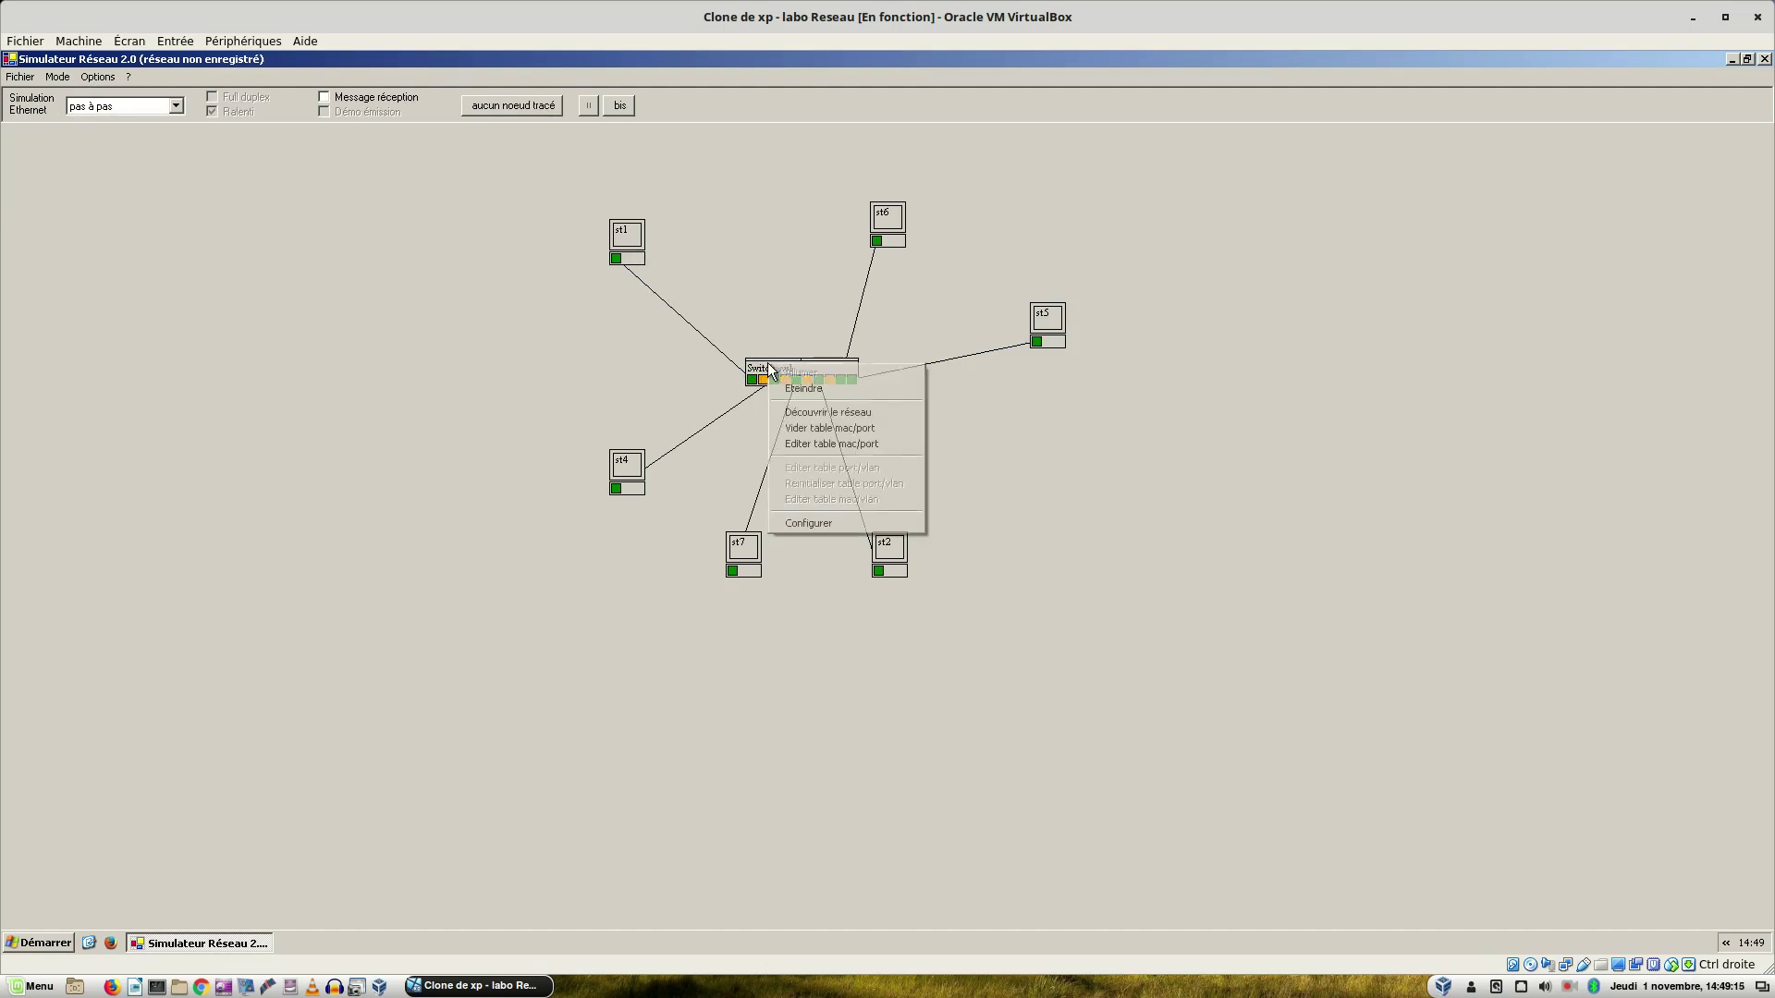
left_click(802, 449)
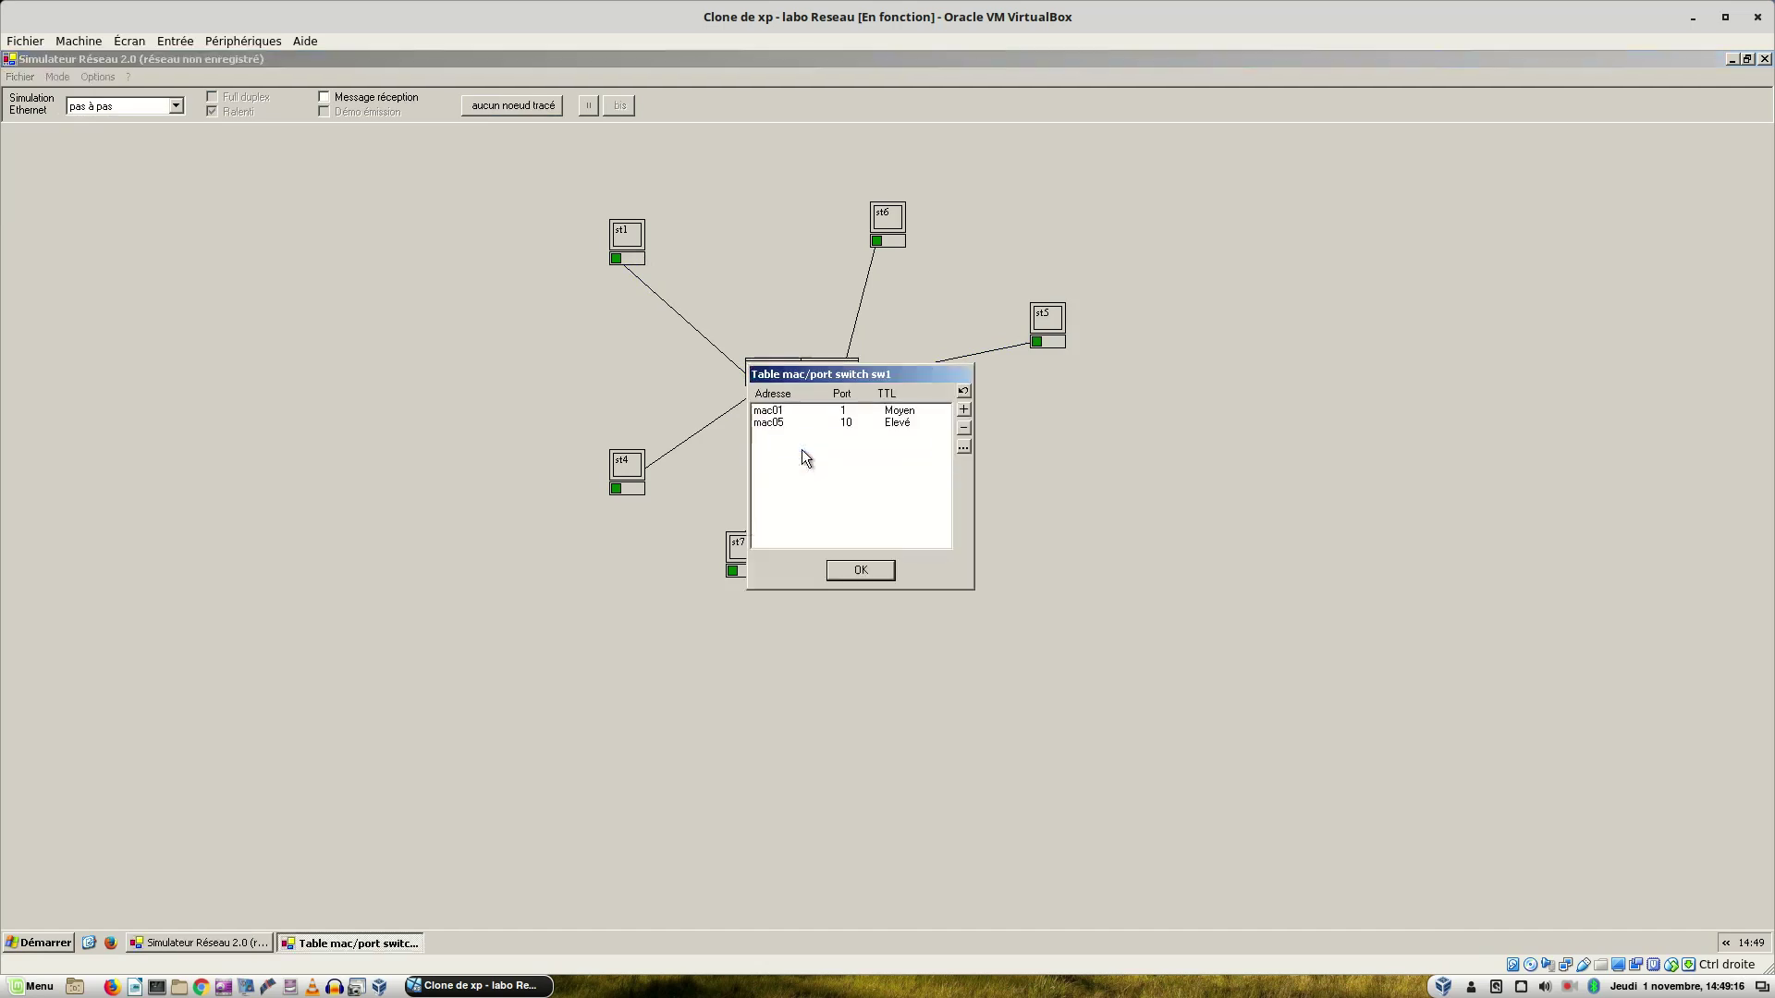
left_click(760, 424)
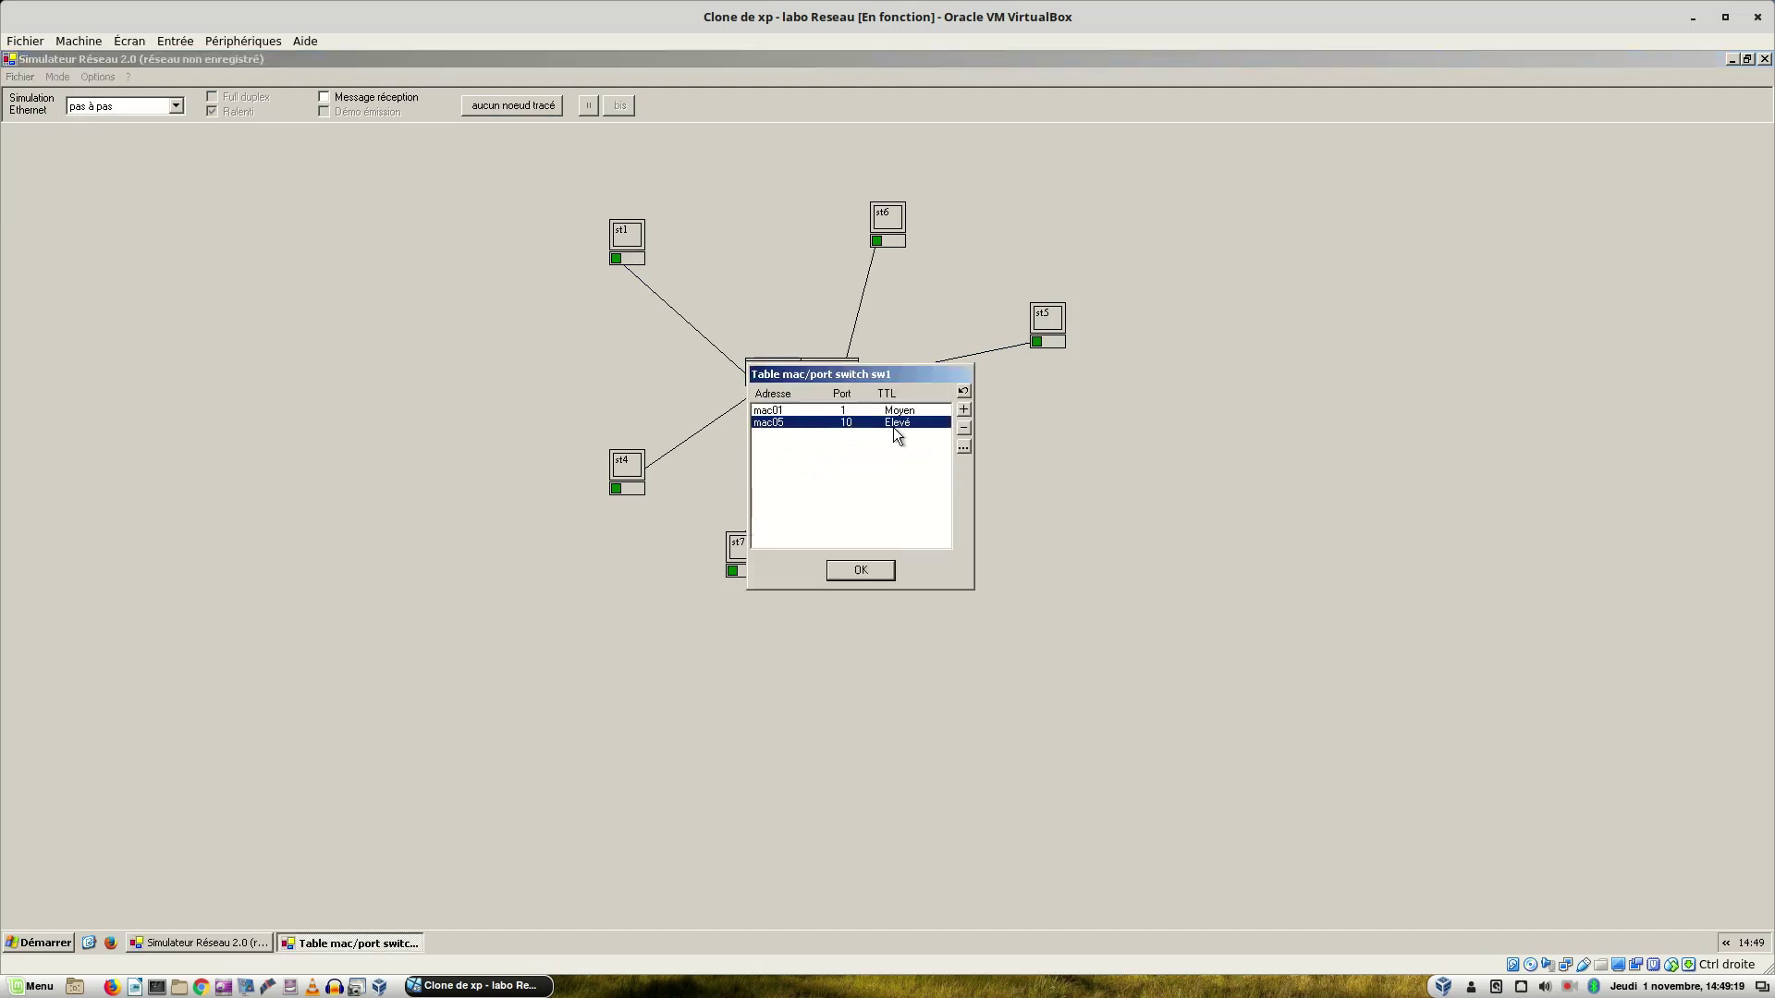
left_click(859, 571)
left_click(855, 570)
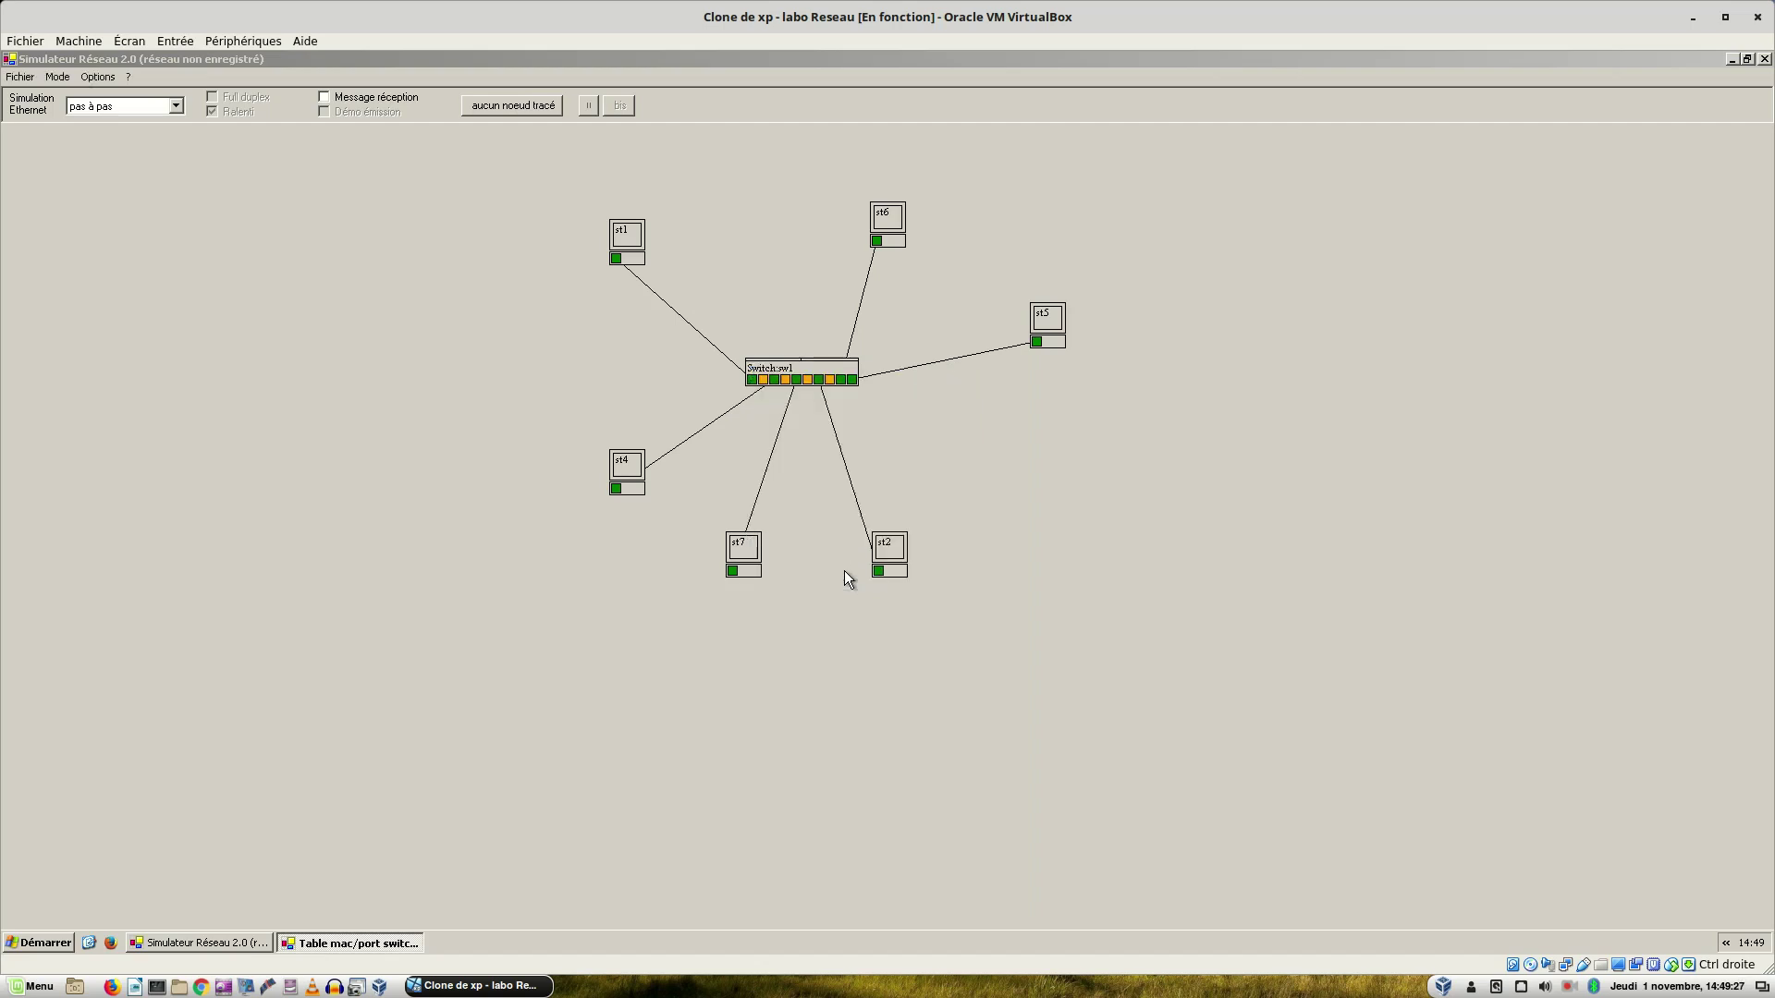
right_click(772, 375)
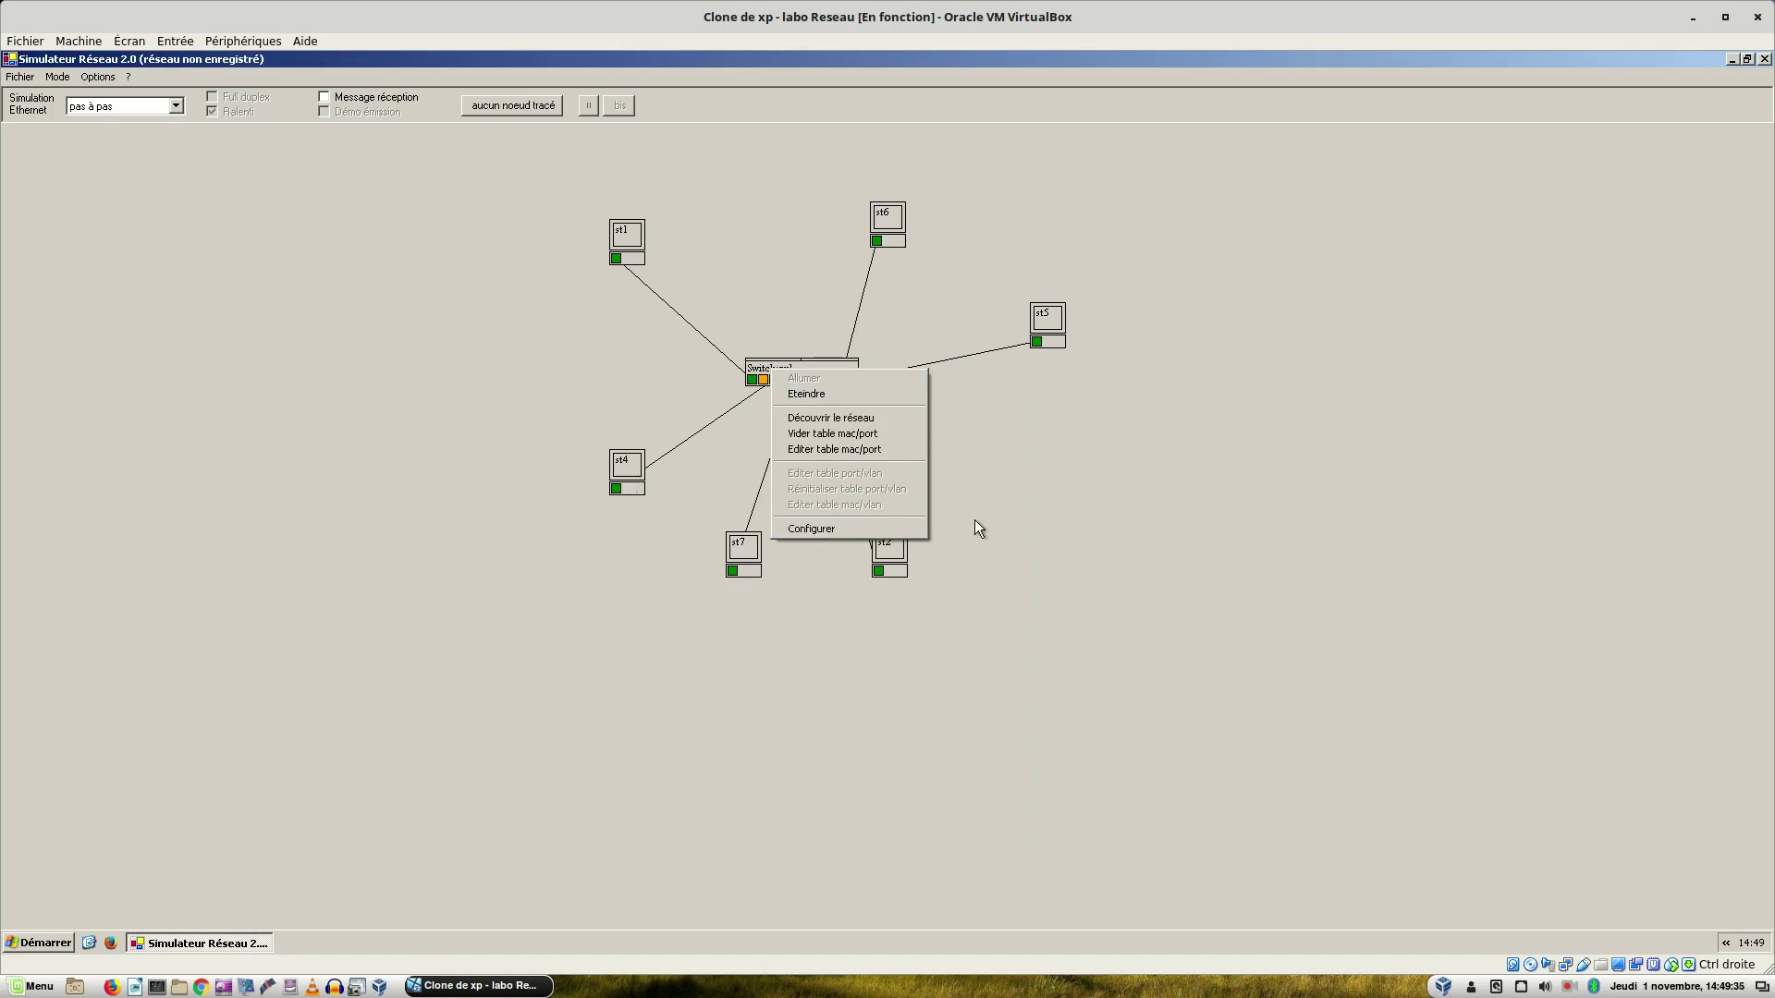
left_click(1163, 493)
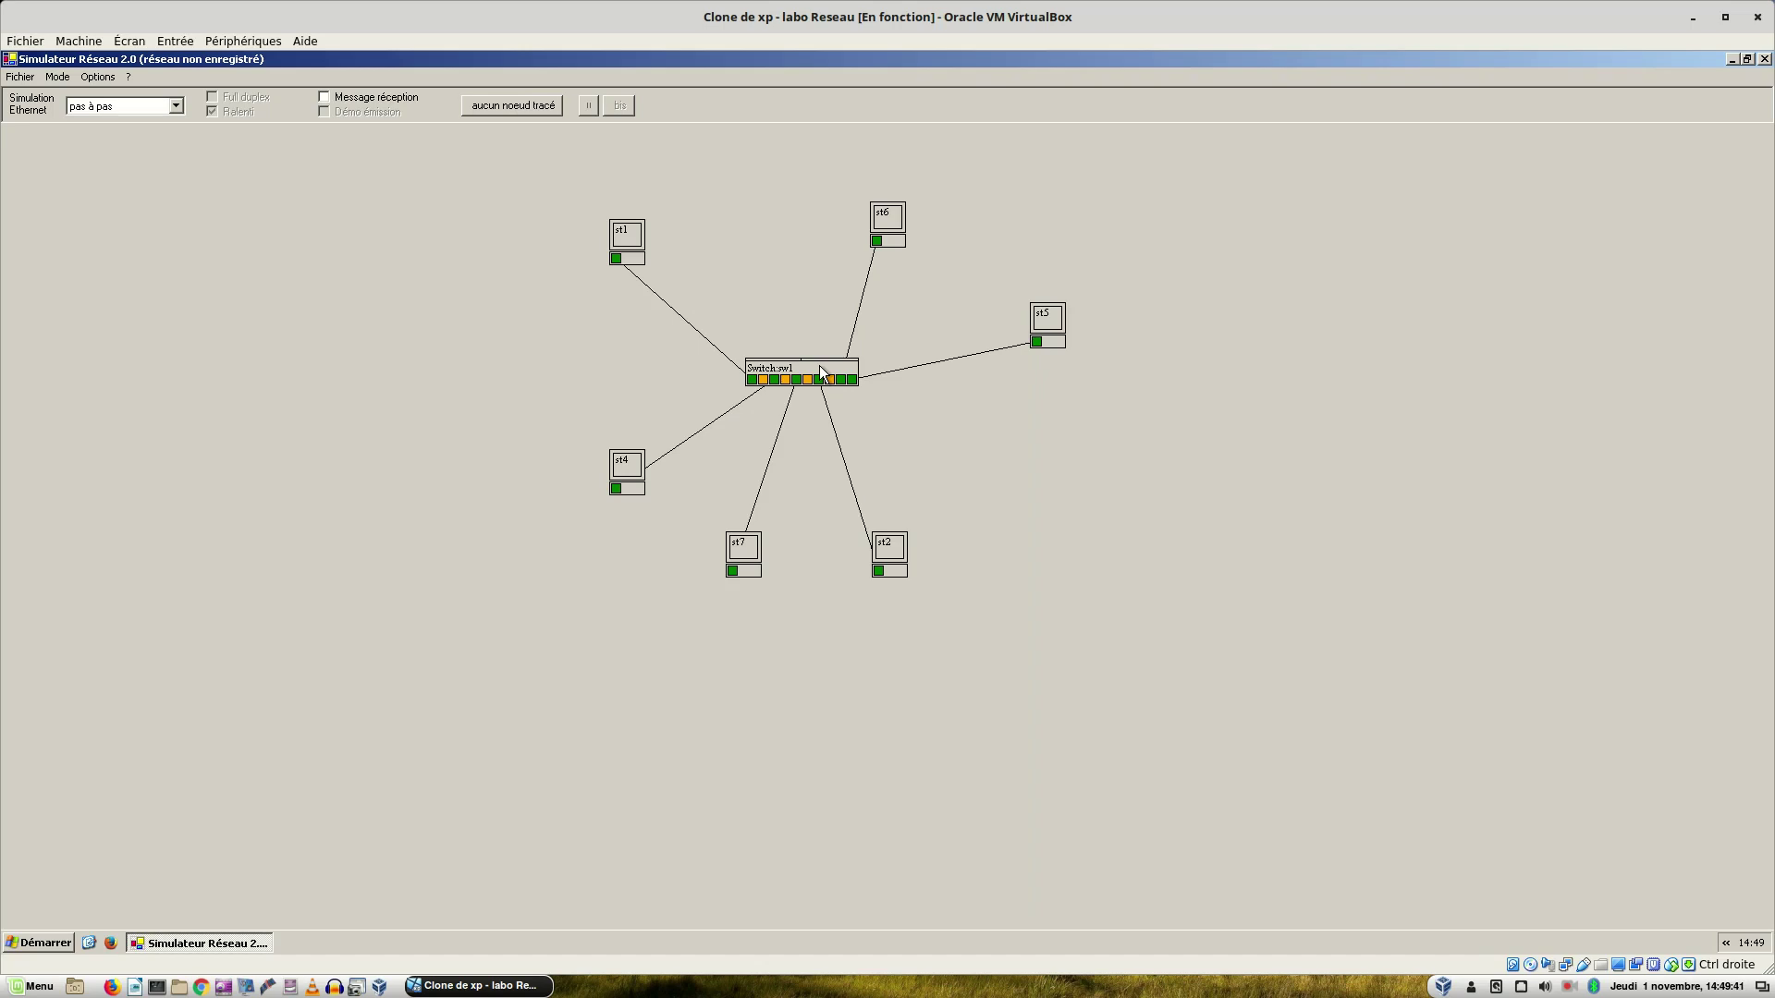
Run network discovery on sw1 to fill its MAC/port table, review the learned entries, and close the table.
mouse_move(800, 381)
right_click(784, 372)
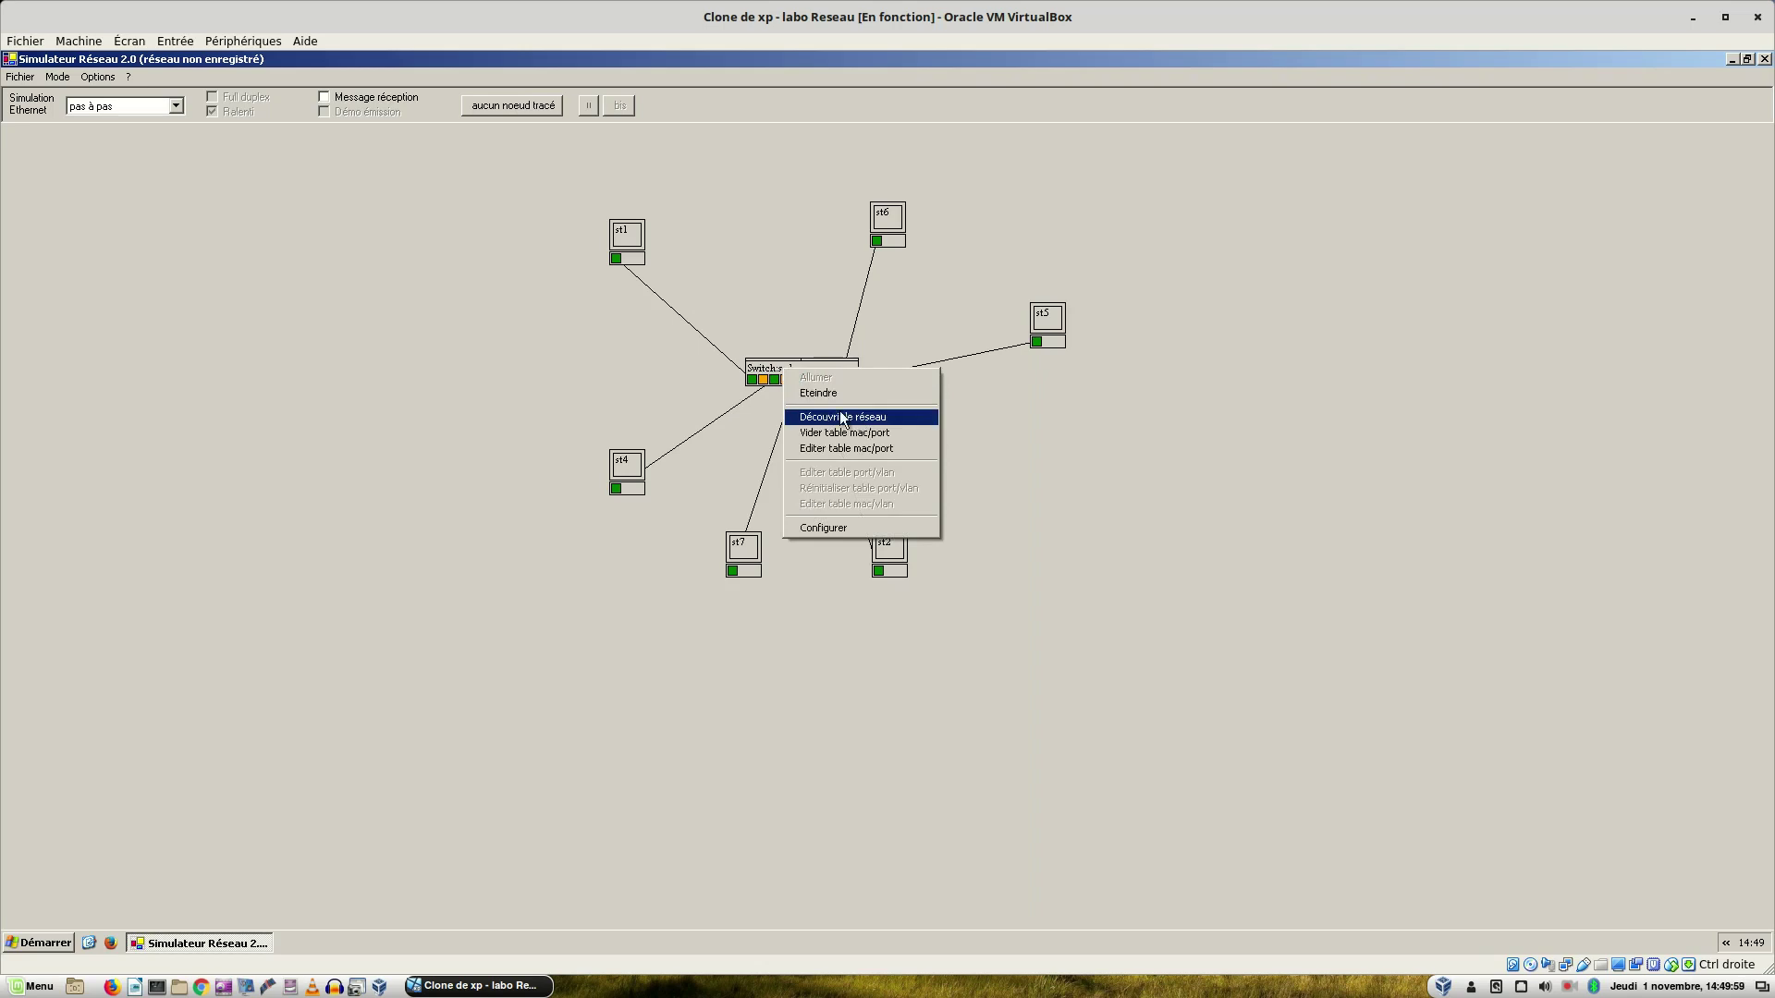
left_click(835, 416)
right_click(801, 366)
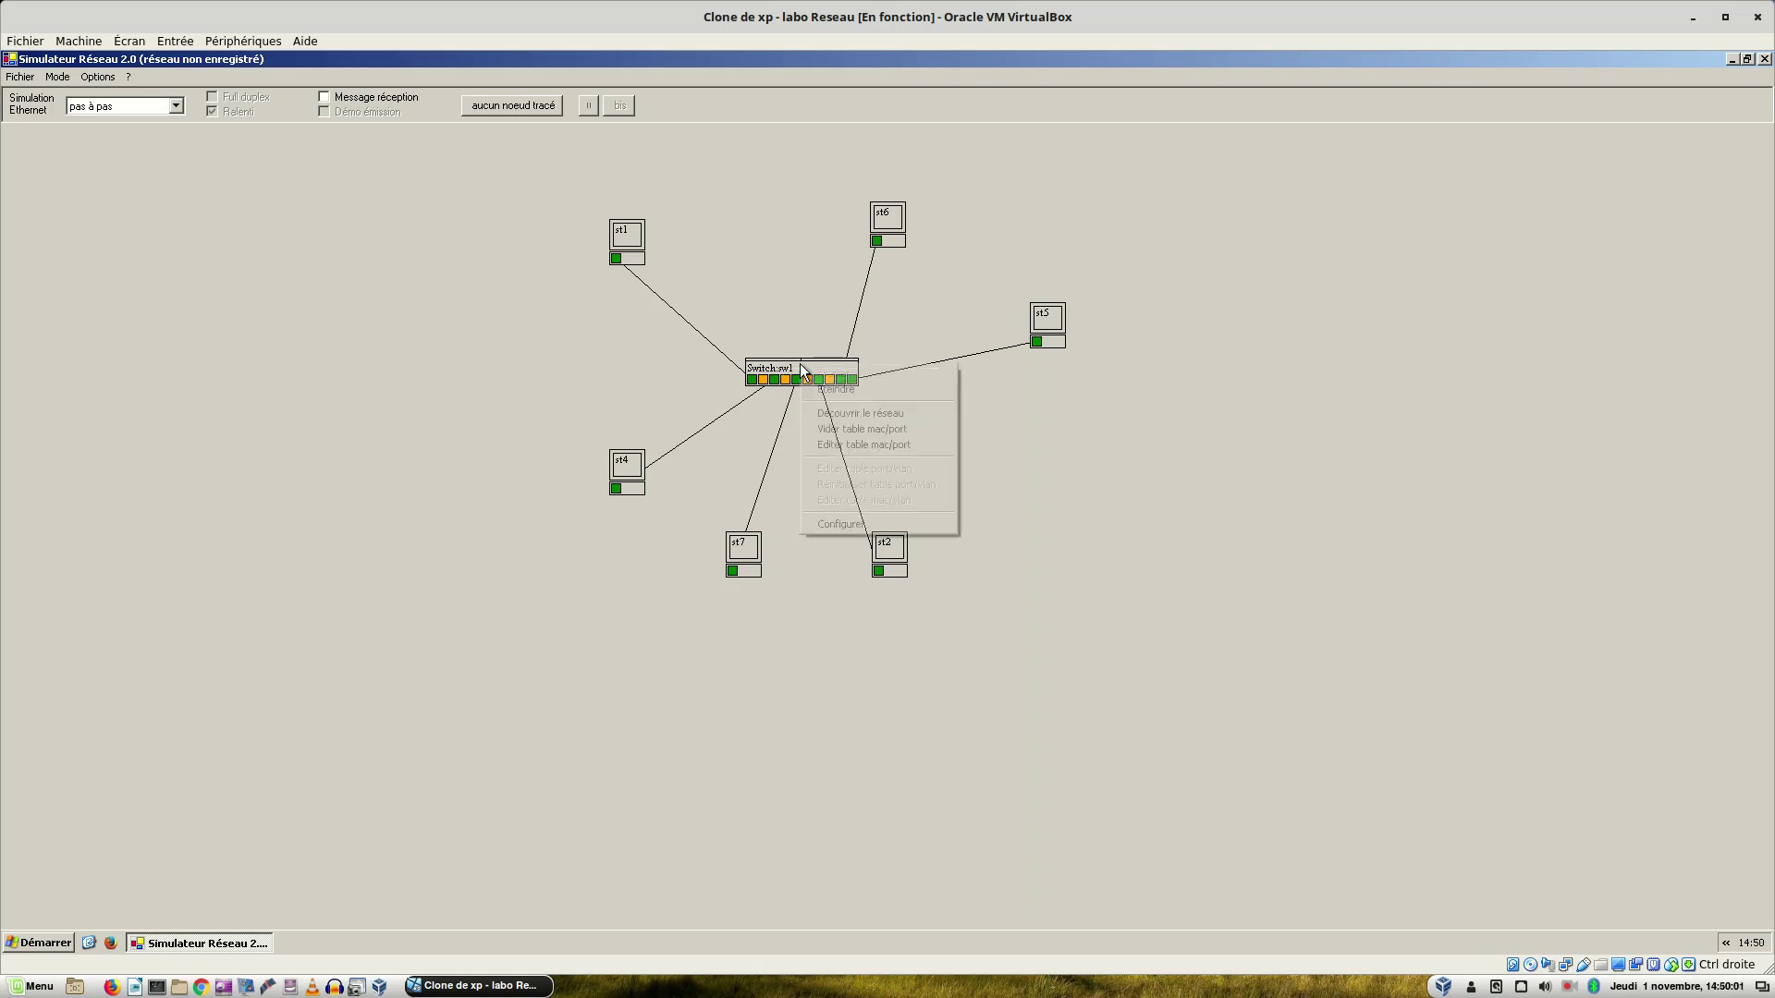
left_click(857, 446)
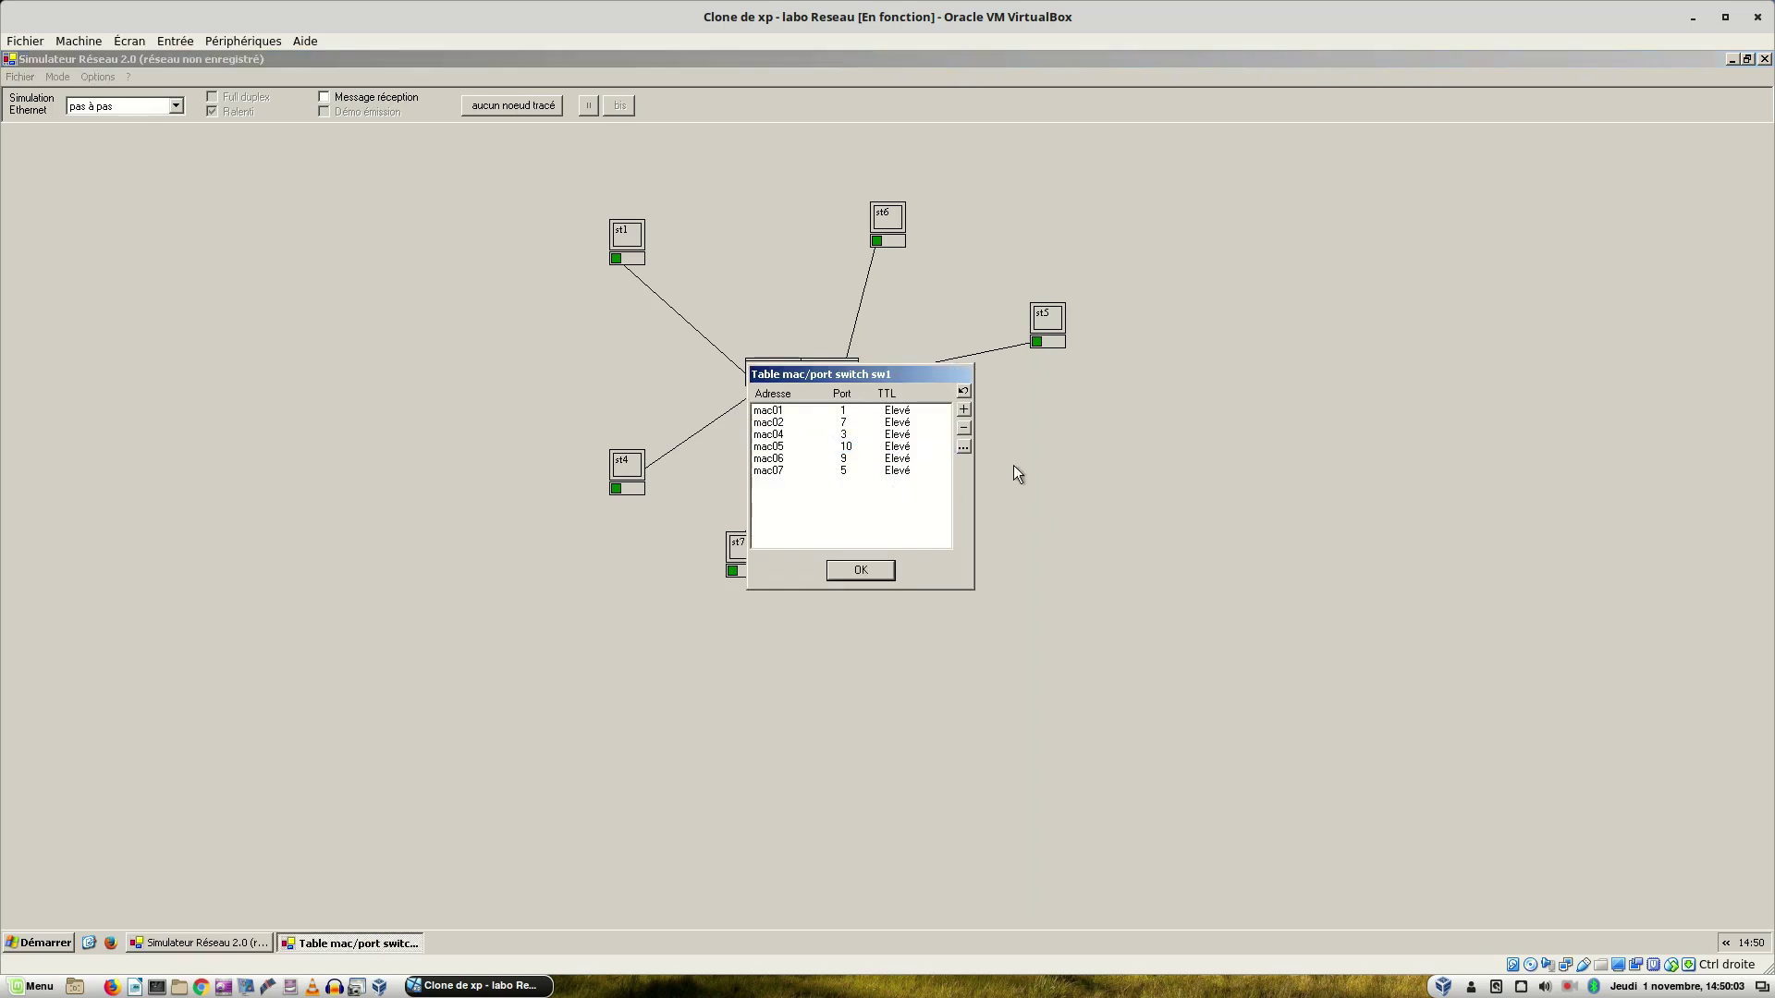
left_click(862, 571)
Send a unicast frame from st4 to st5 (mac05) through the switch with the filled table.
right_click(621, 496)
left_click(666, 502)
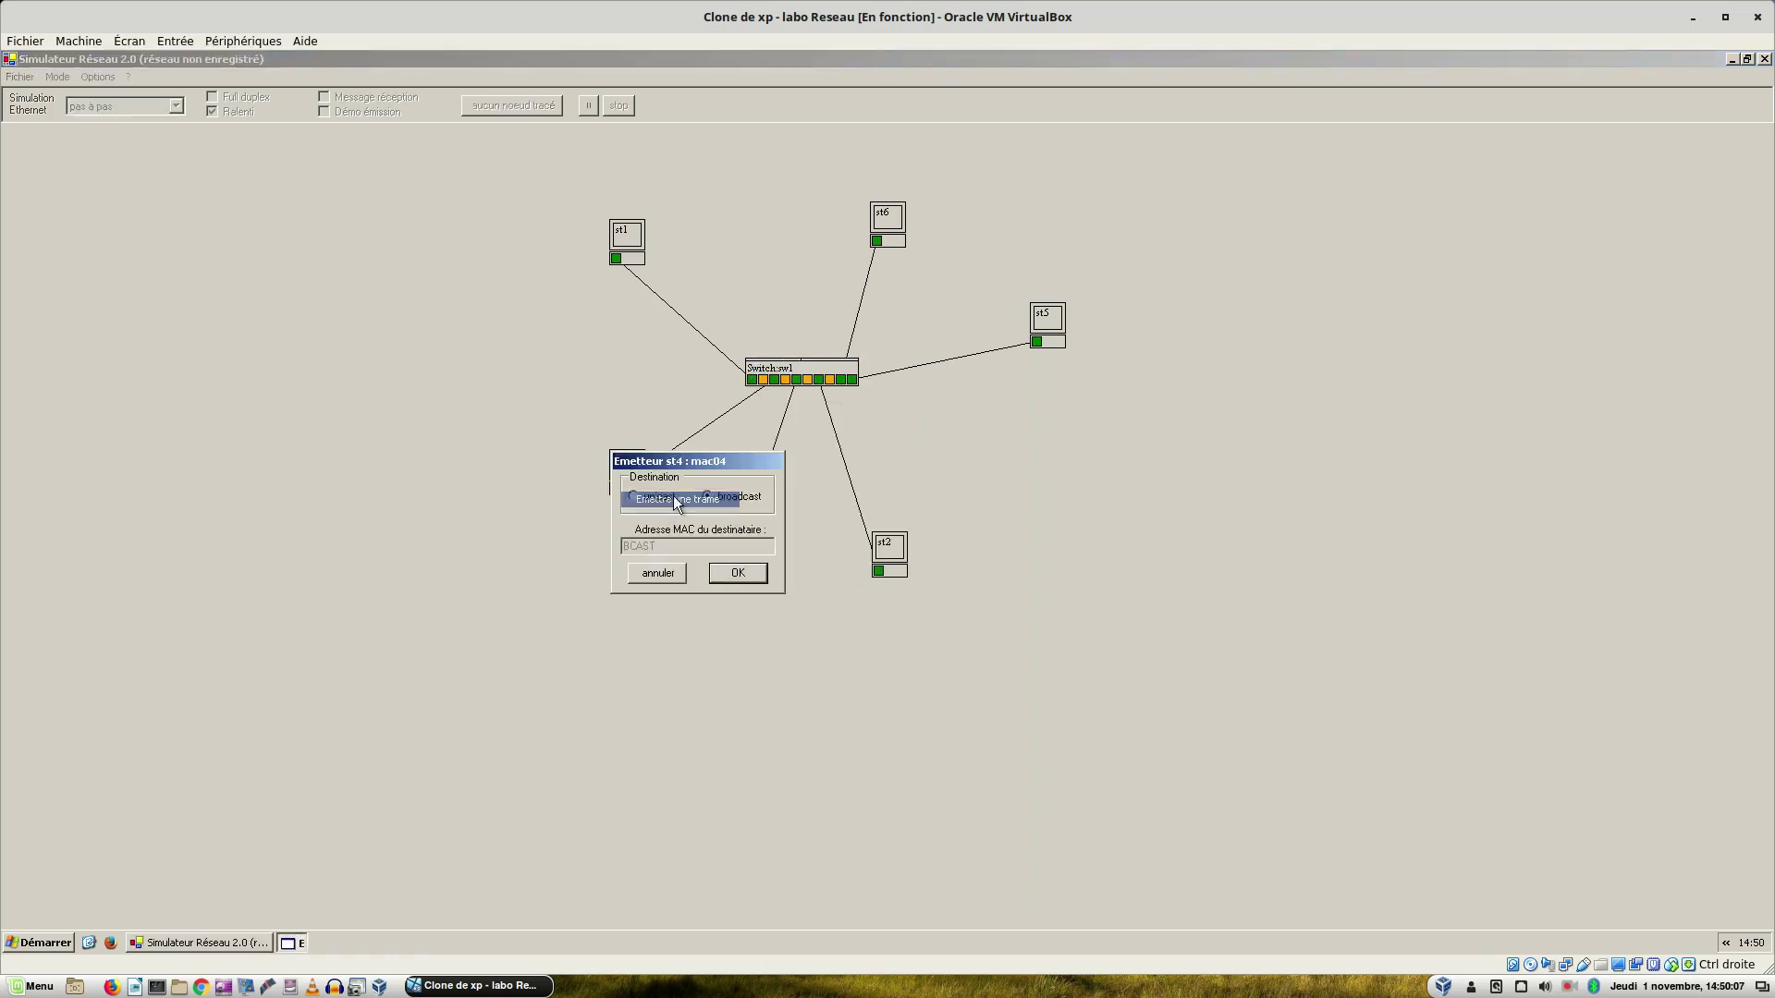
left_click(652, 497)
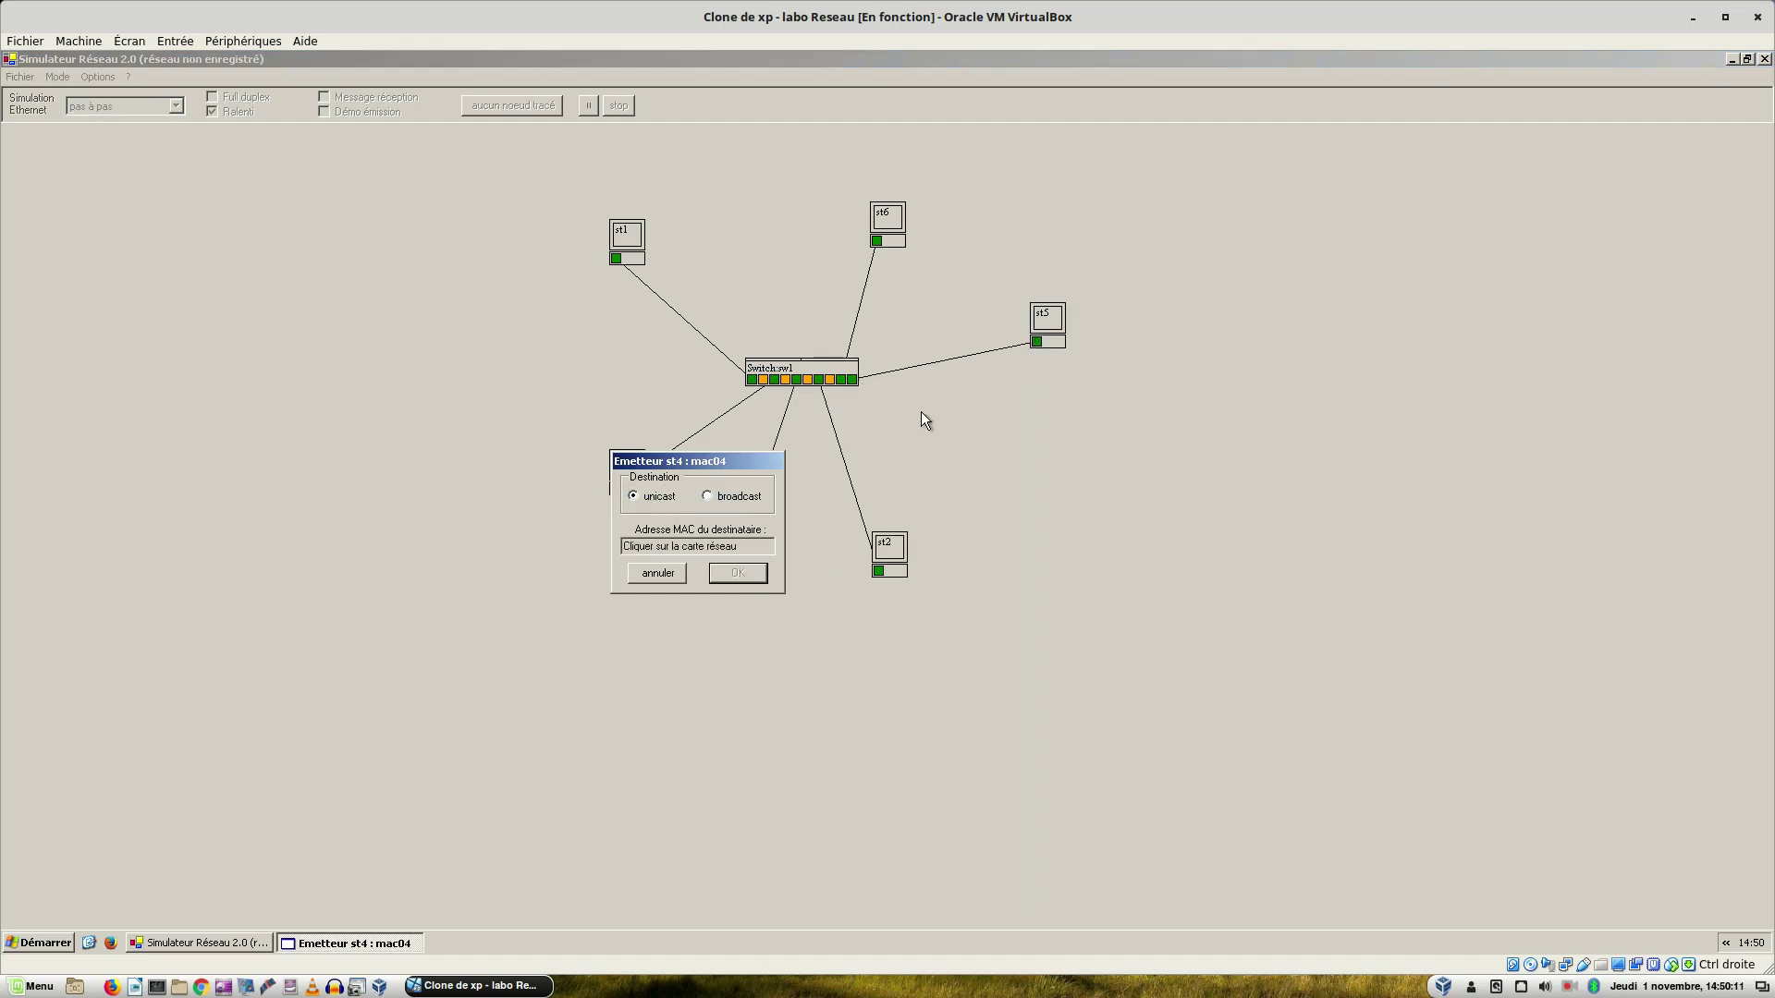
left_click(1035, 342)
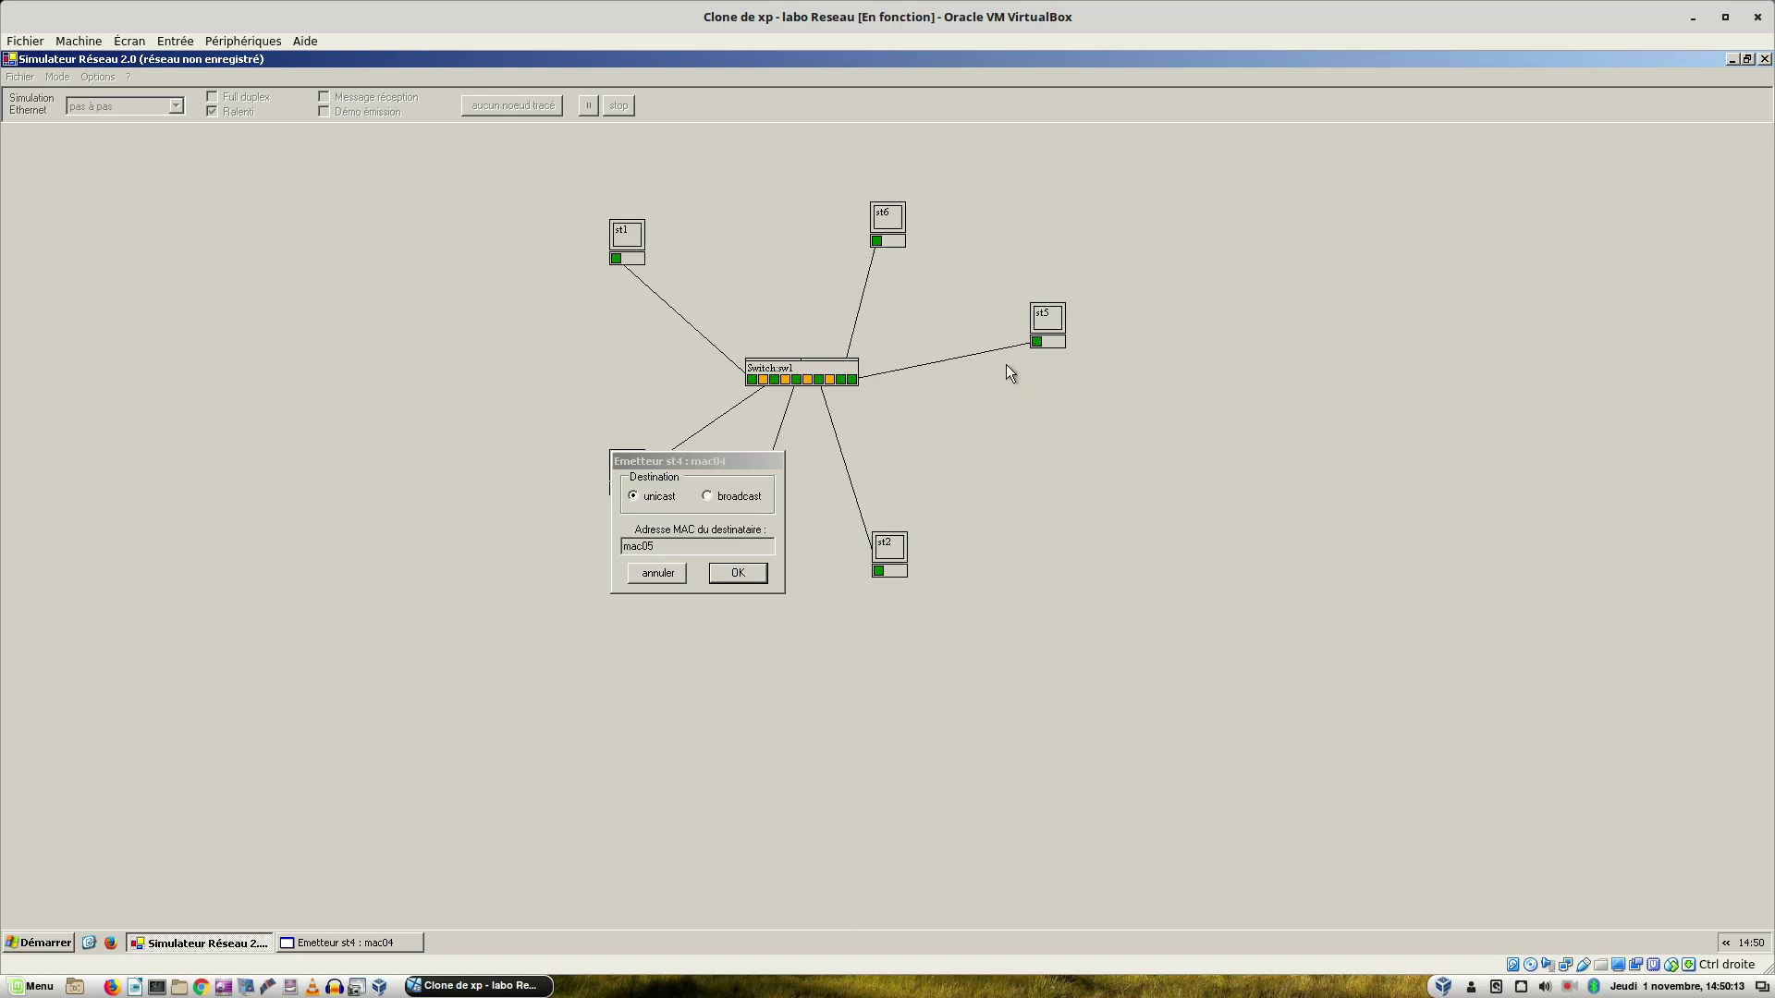
left_click(738, 574)
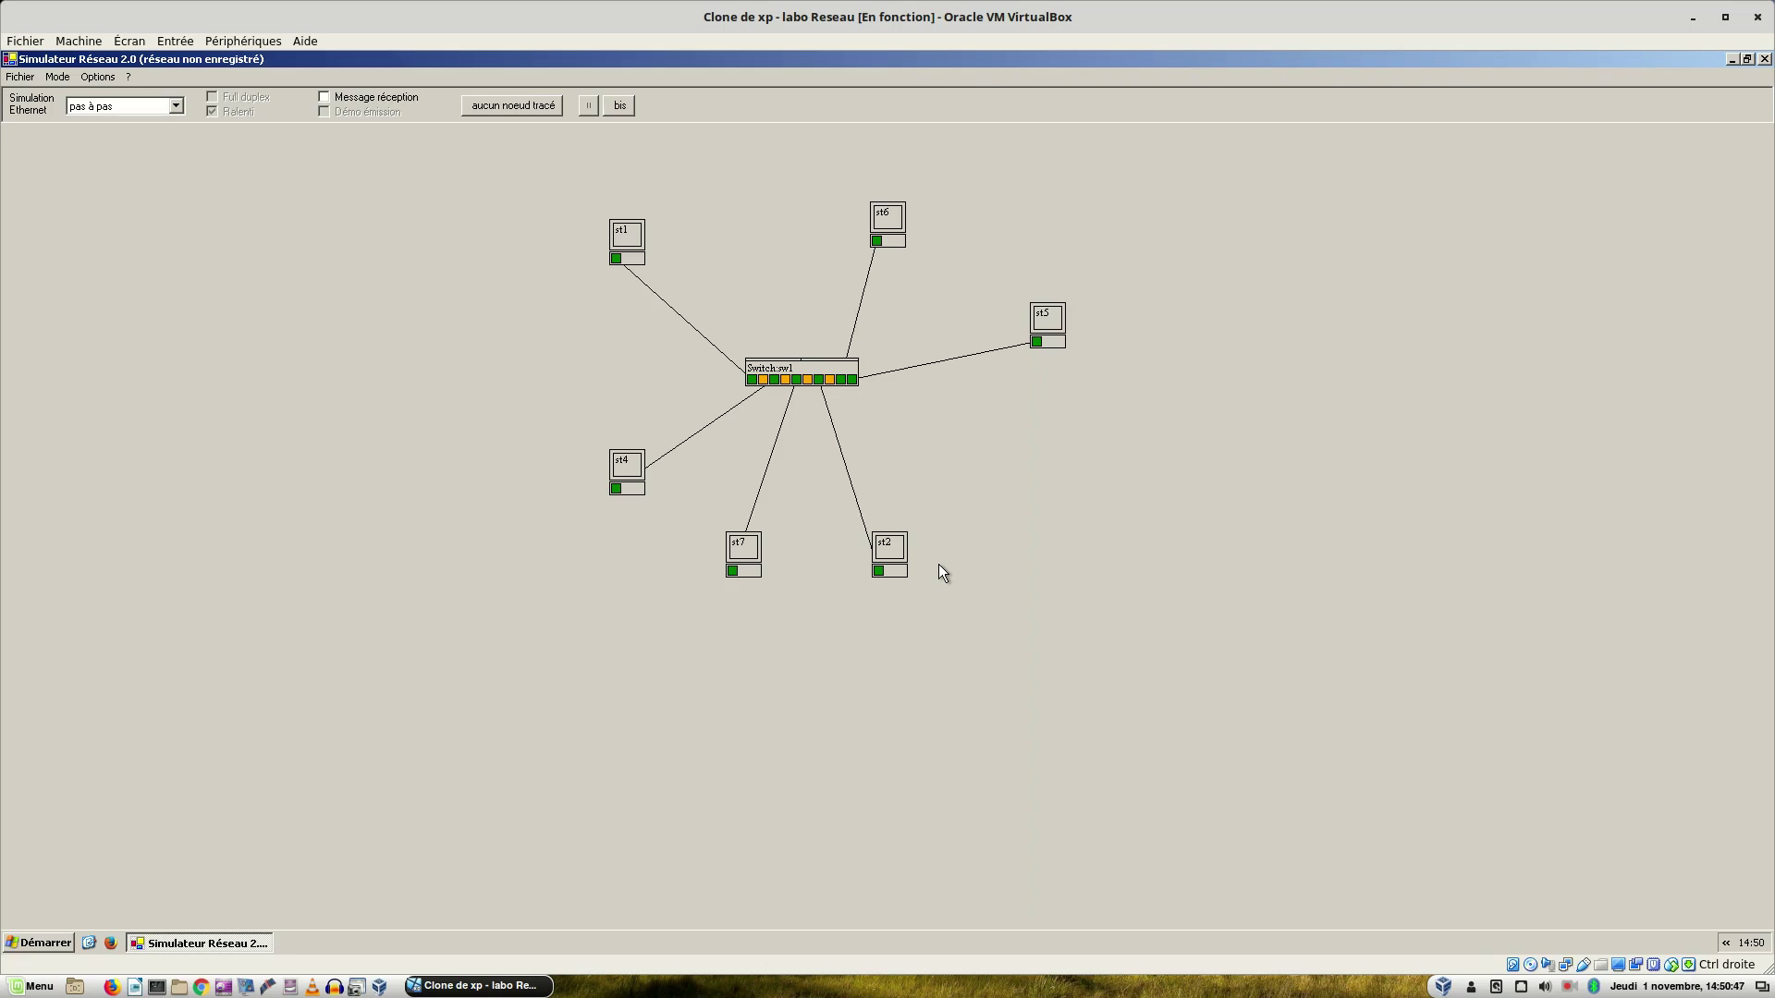
Power sw1 off and back on, check its MAC/port table after the restart, and close the table.
right_click(833, 369)
left_click(835, 390)
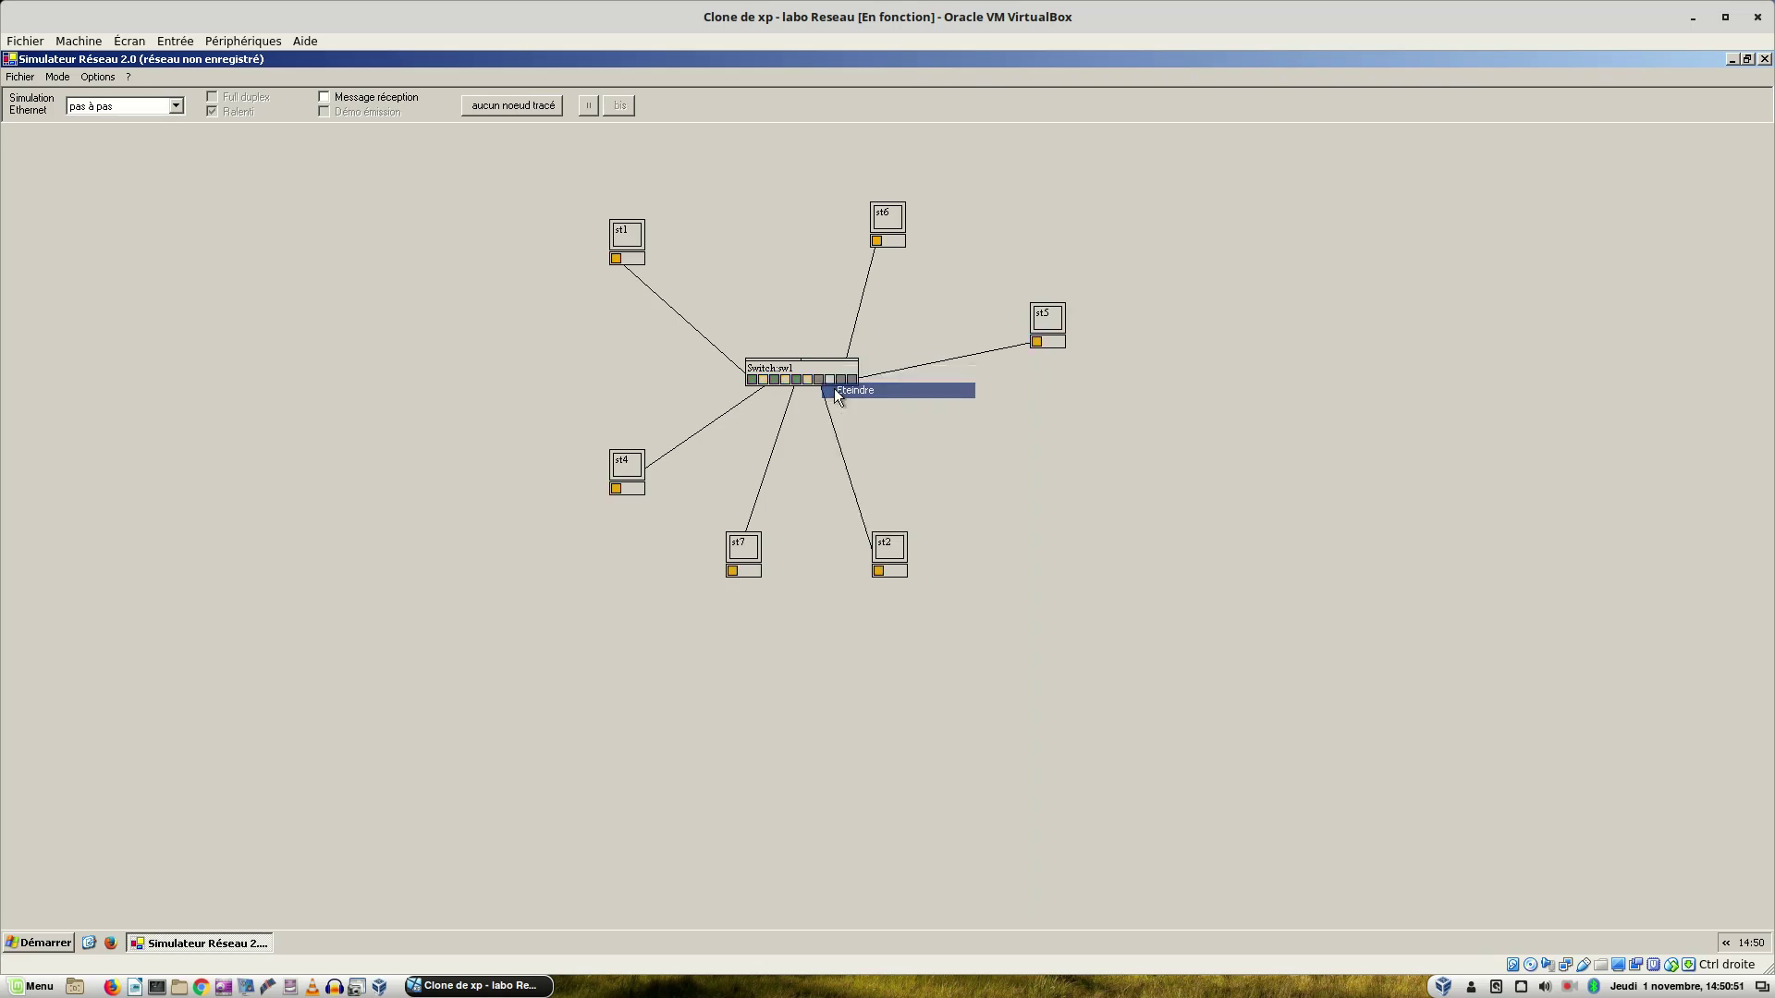
right_click(814, 366)
left_click(831, 375)
right_click(804, 368)
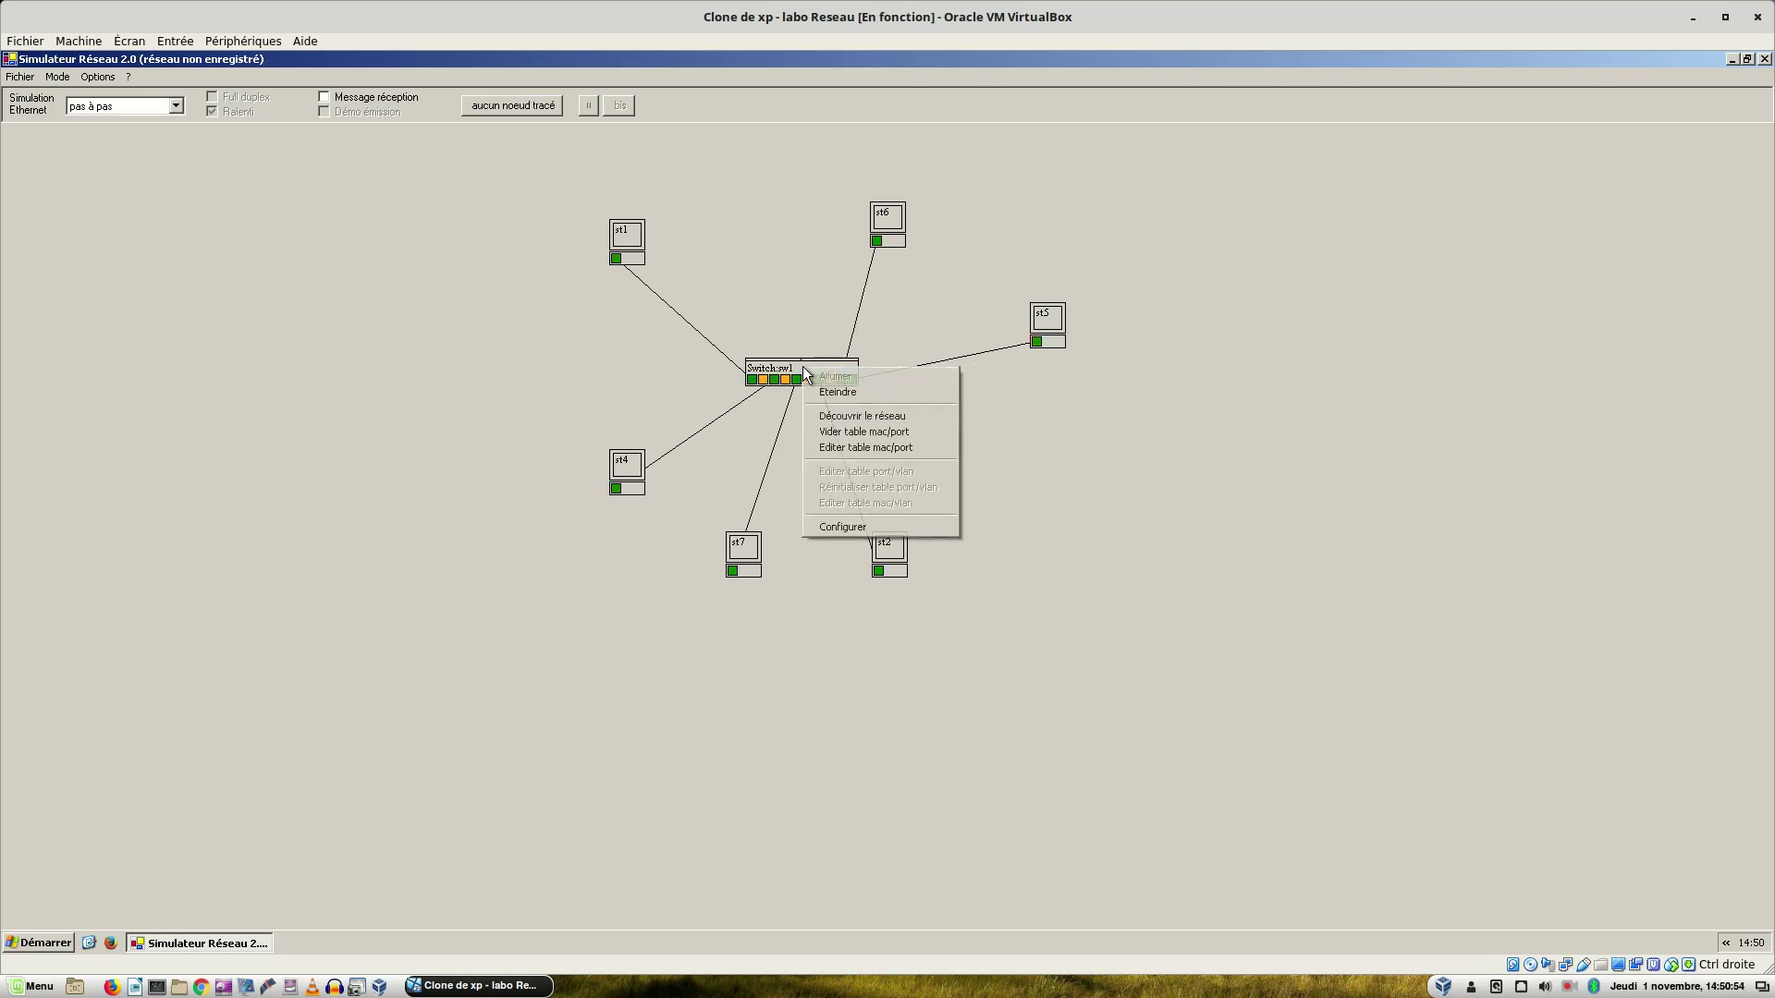
left_click(831, 449)
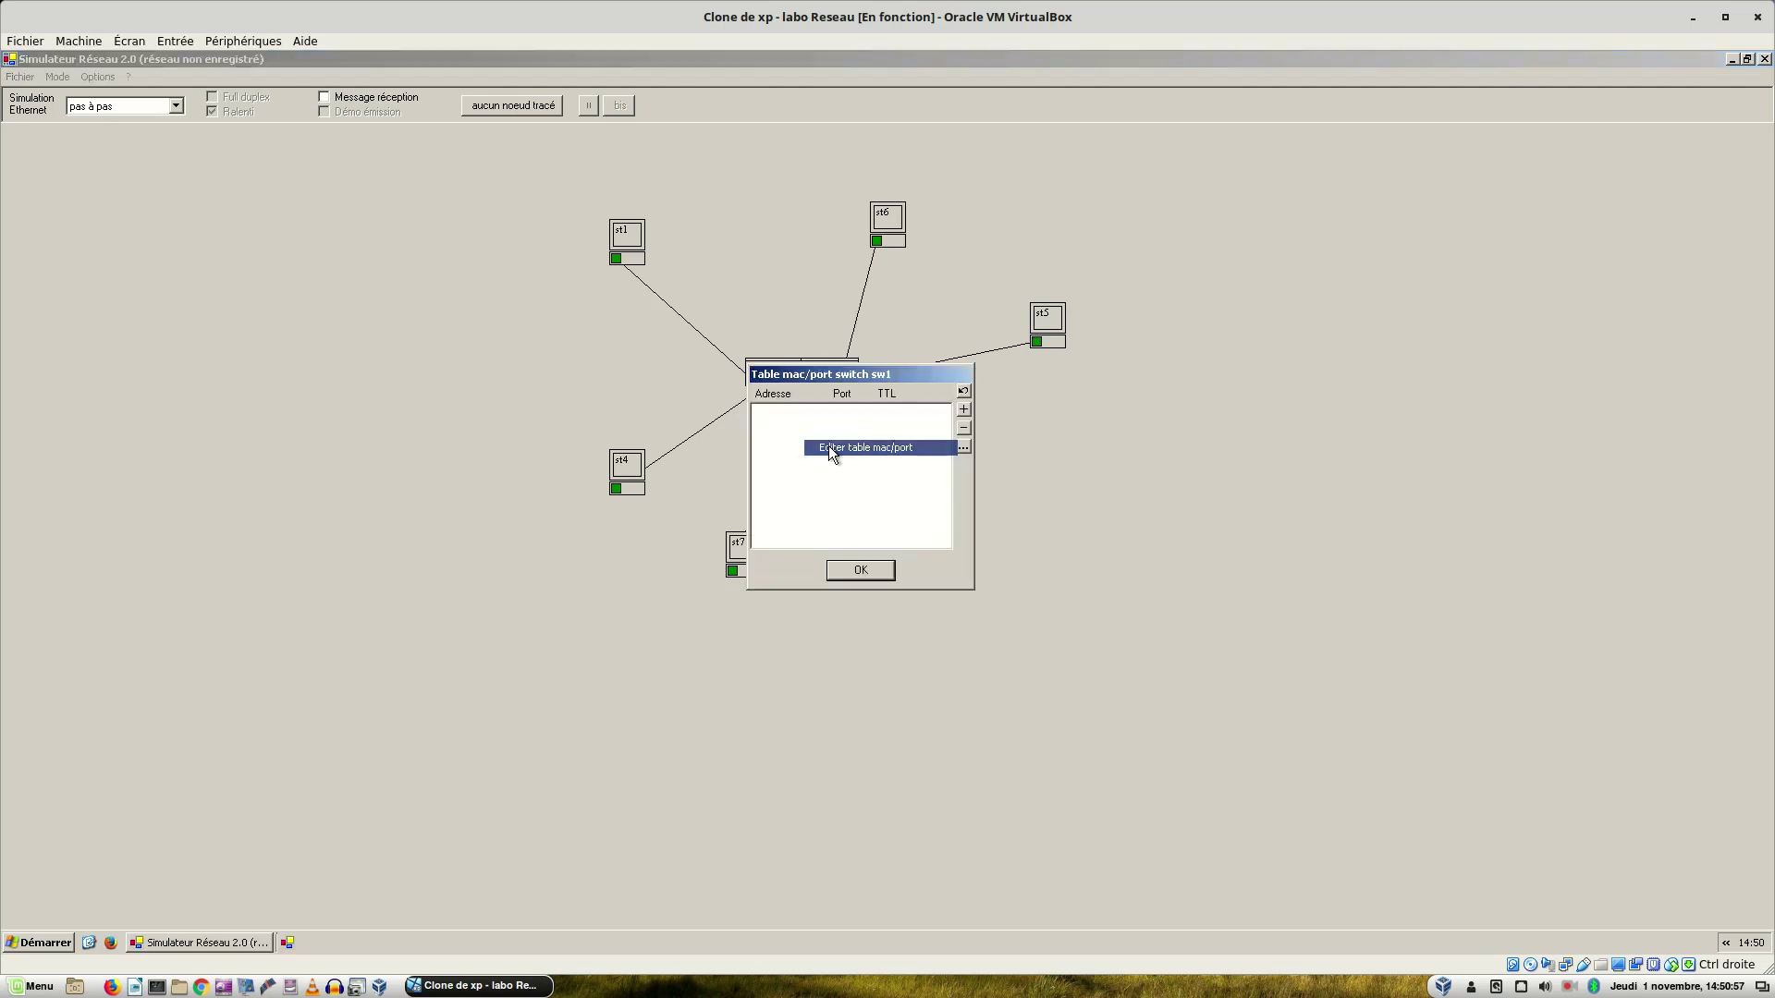
left_click(859, 570)
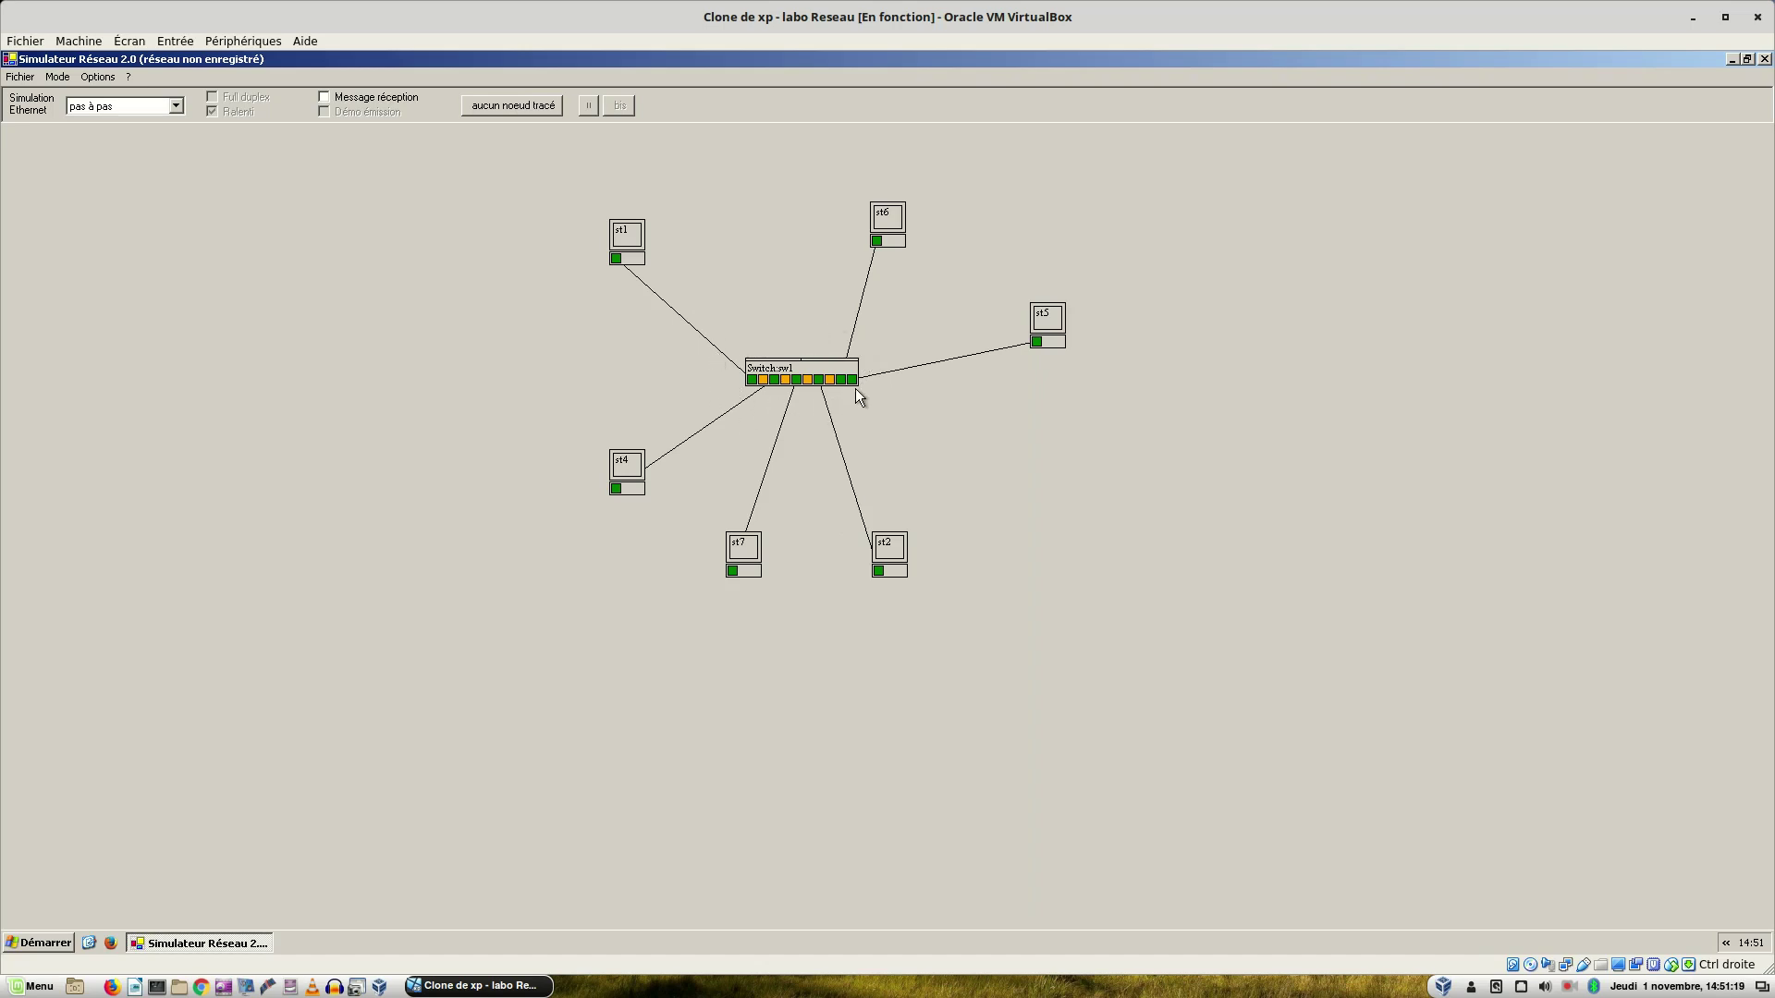
mouse_move(811, 379)
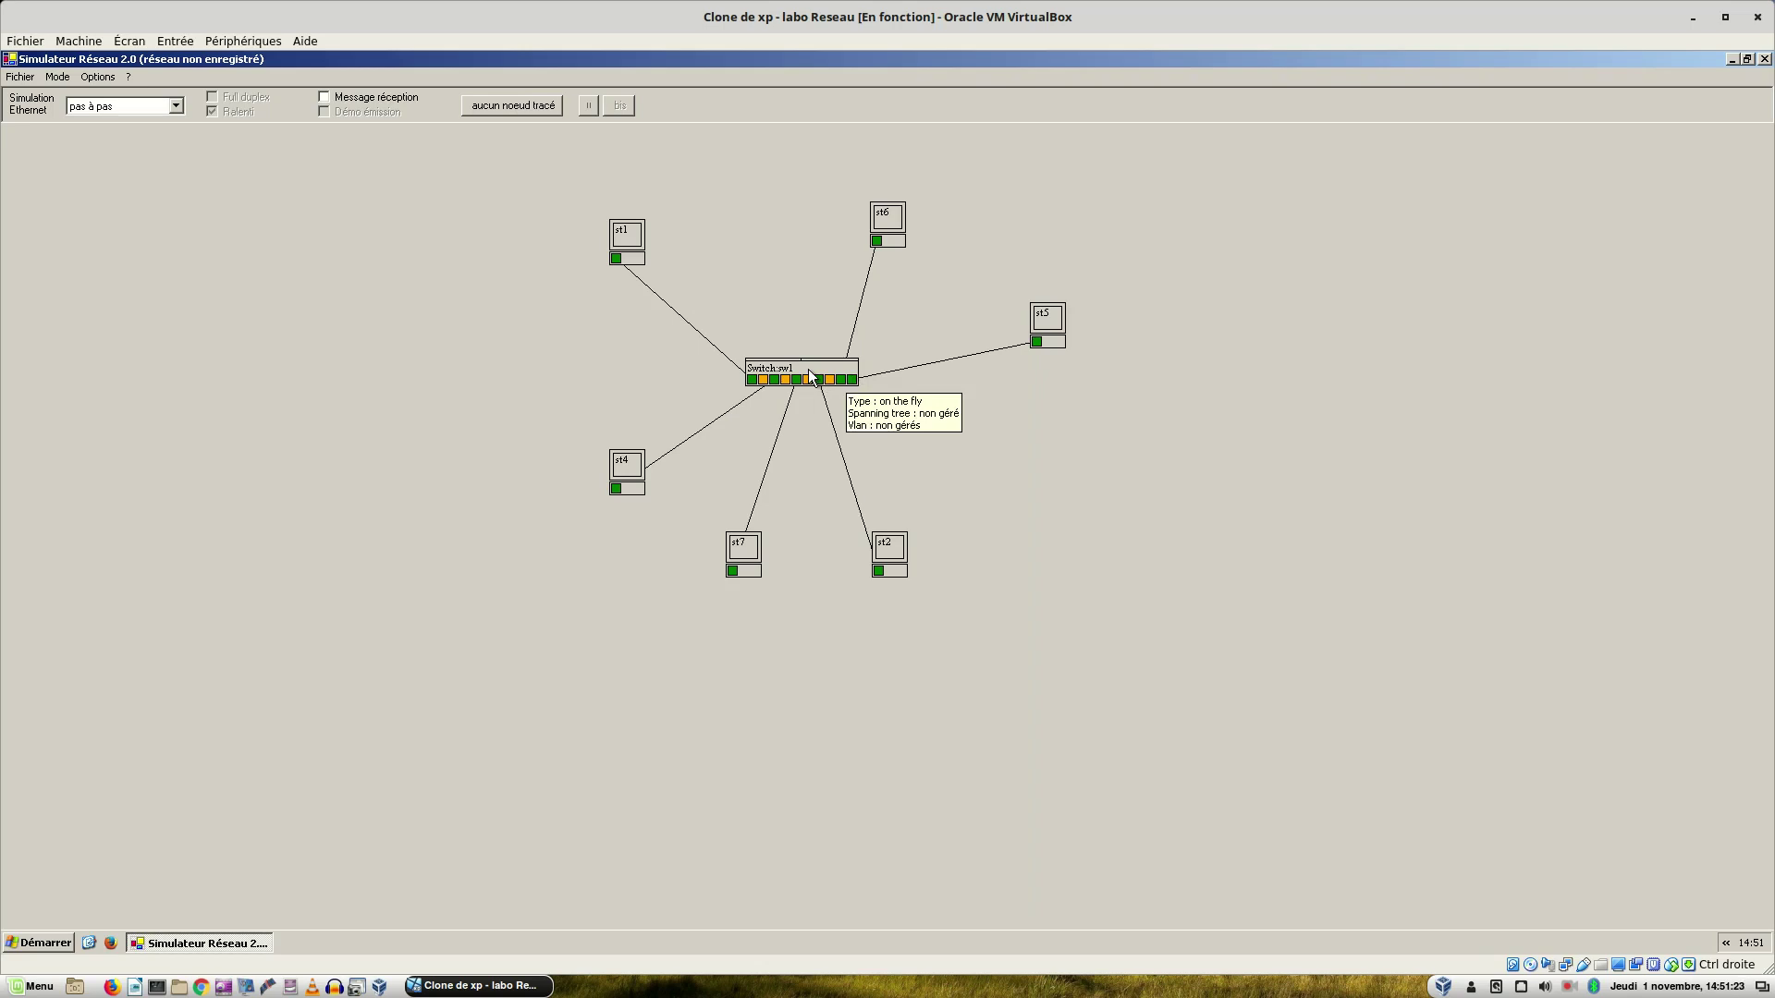
right_click(811, 377)
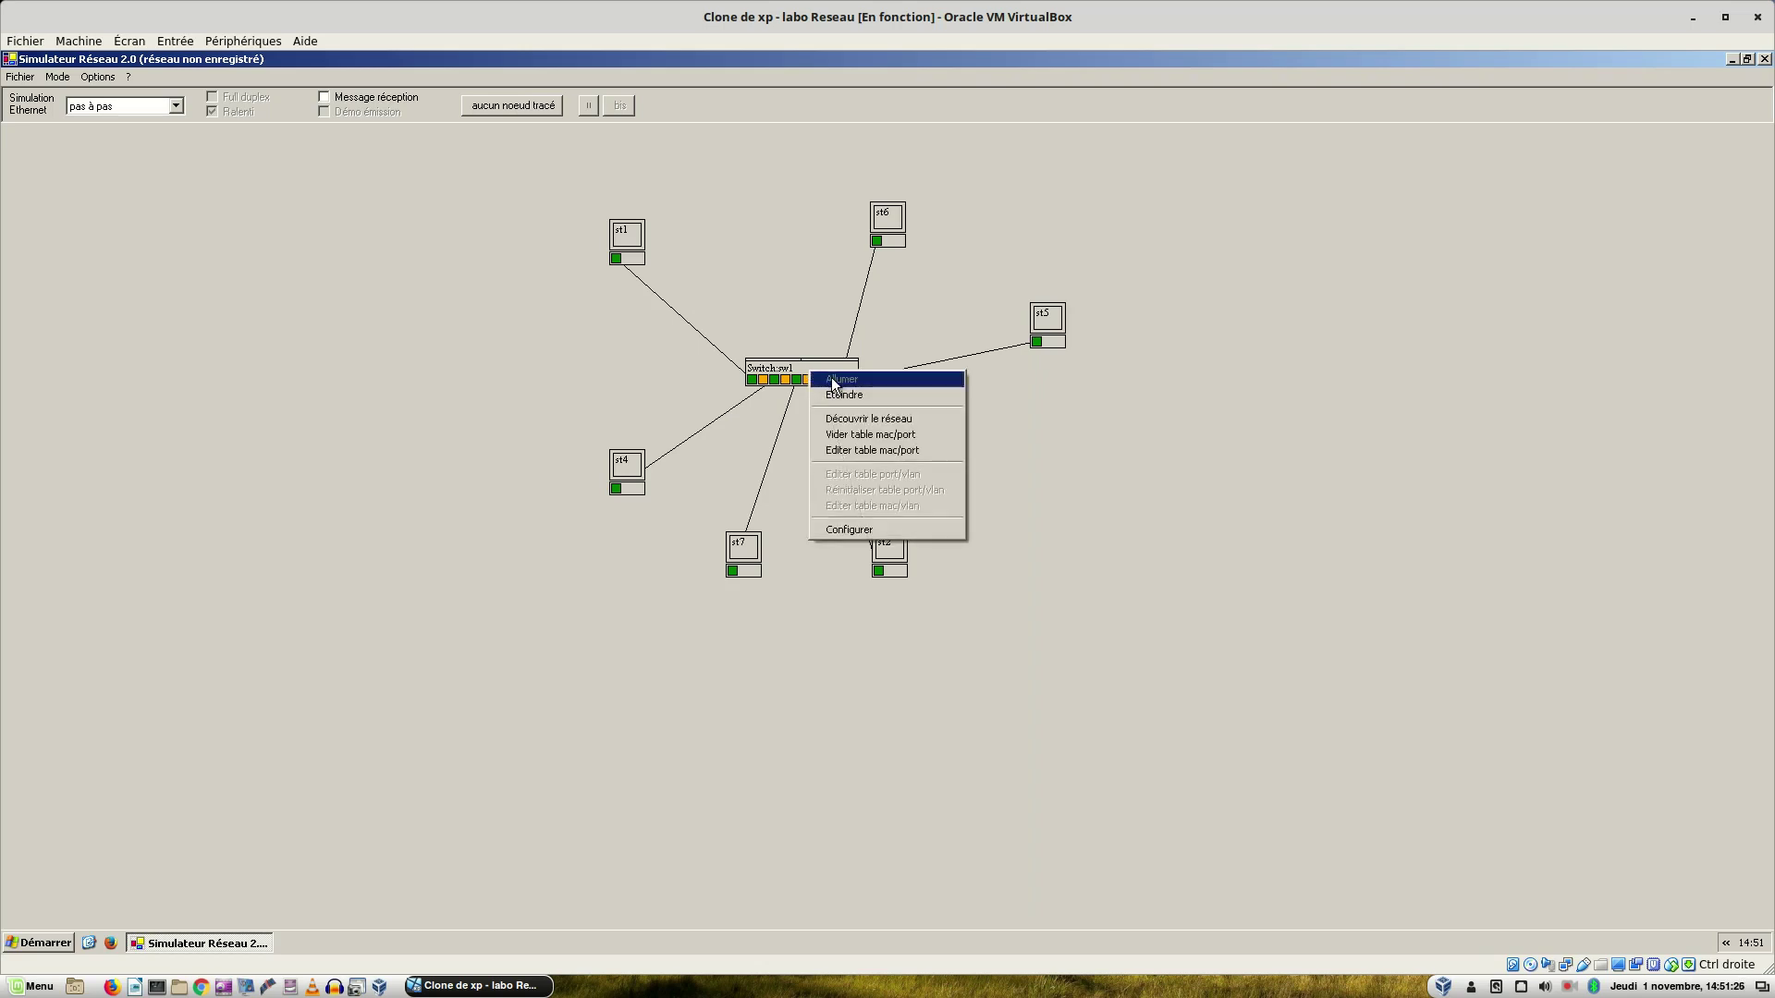
left_click(1178, 419)
Run network discovery on sw1, clear its MAC/port table, and check the cleared table before closing it.
right_click(825, 369)
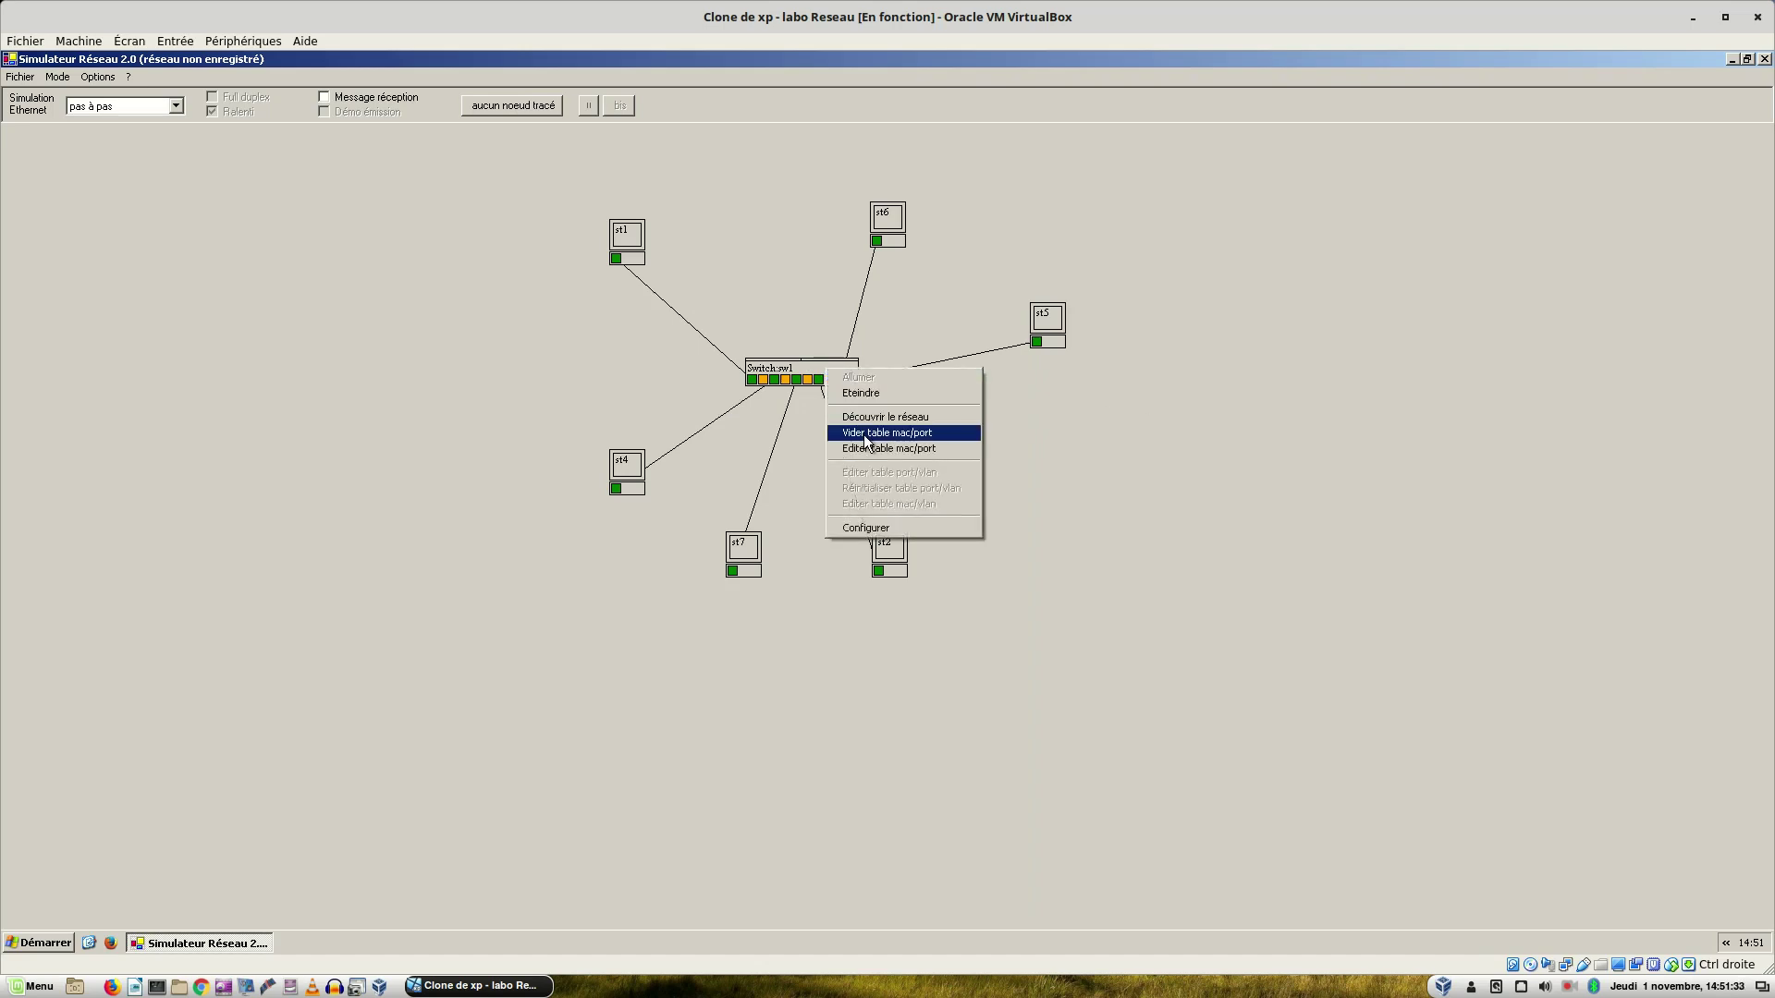
left_click(866, 417)
right_click(830, 383)
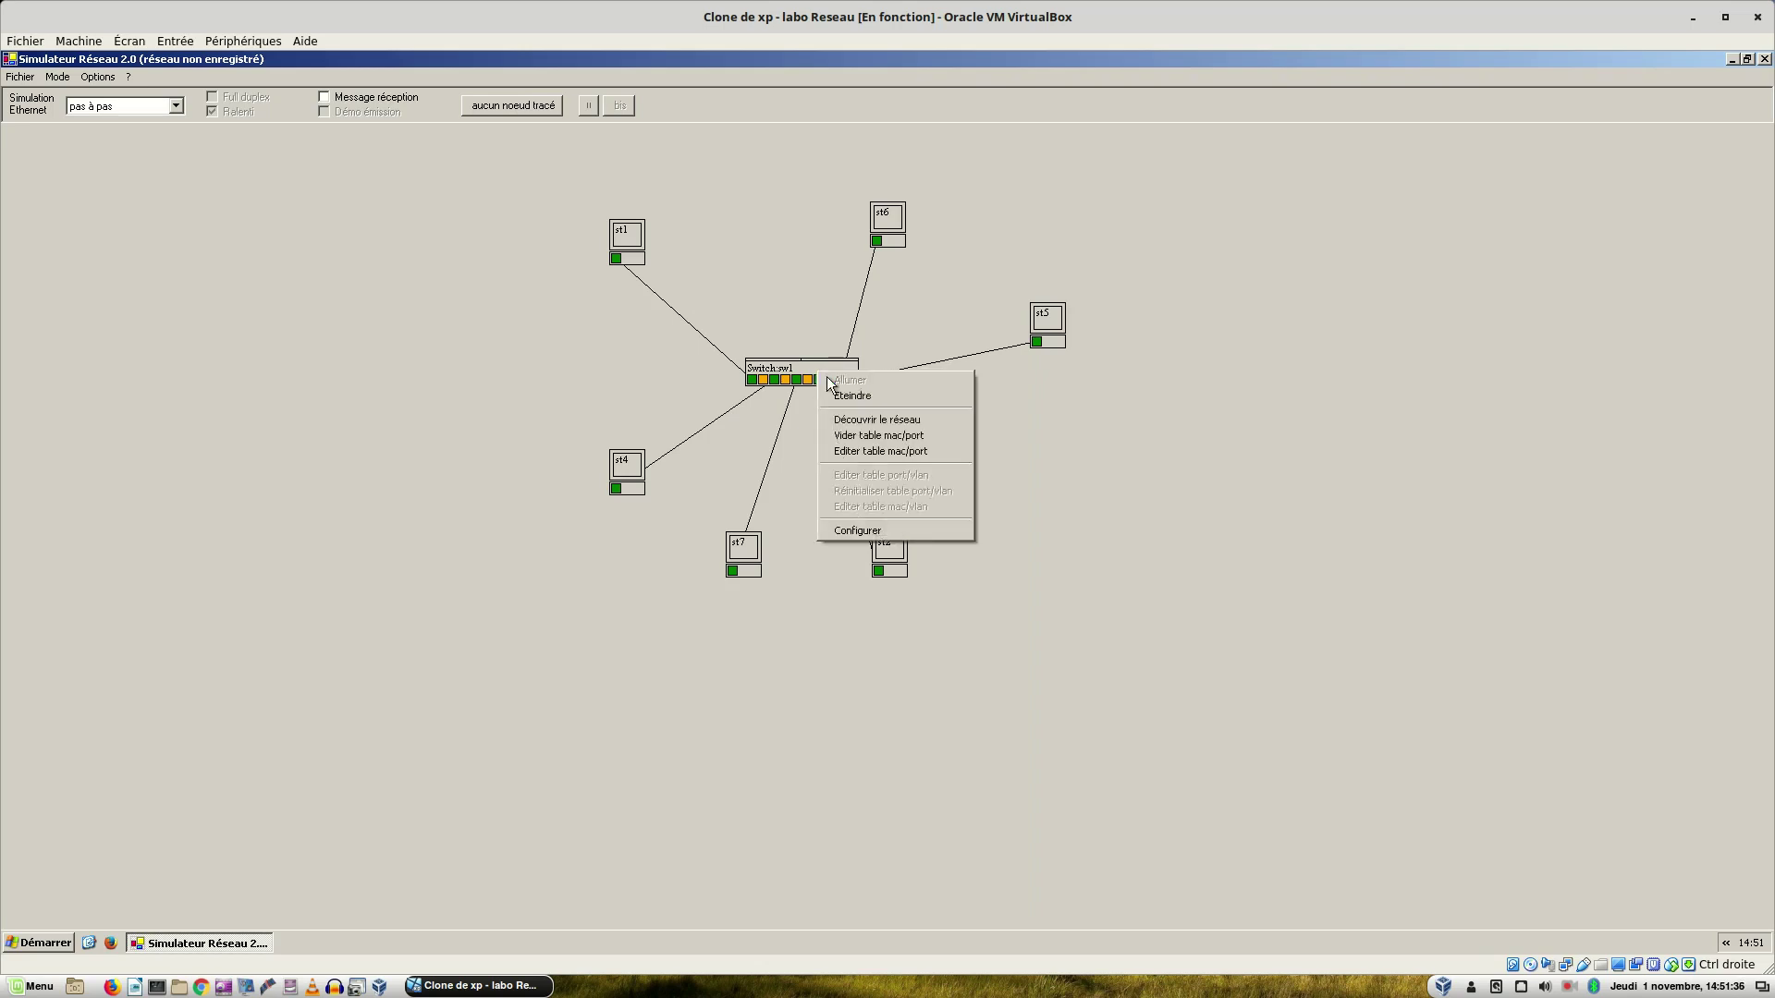
left_click(848, 434)
right_click(814, 360)
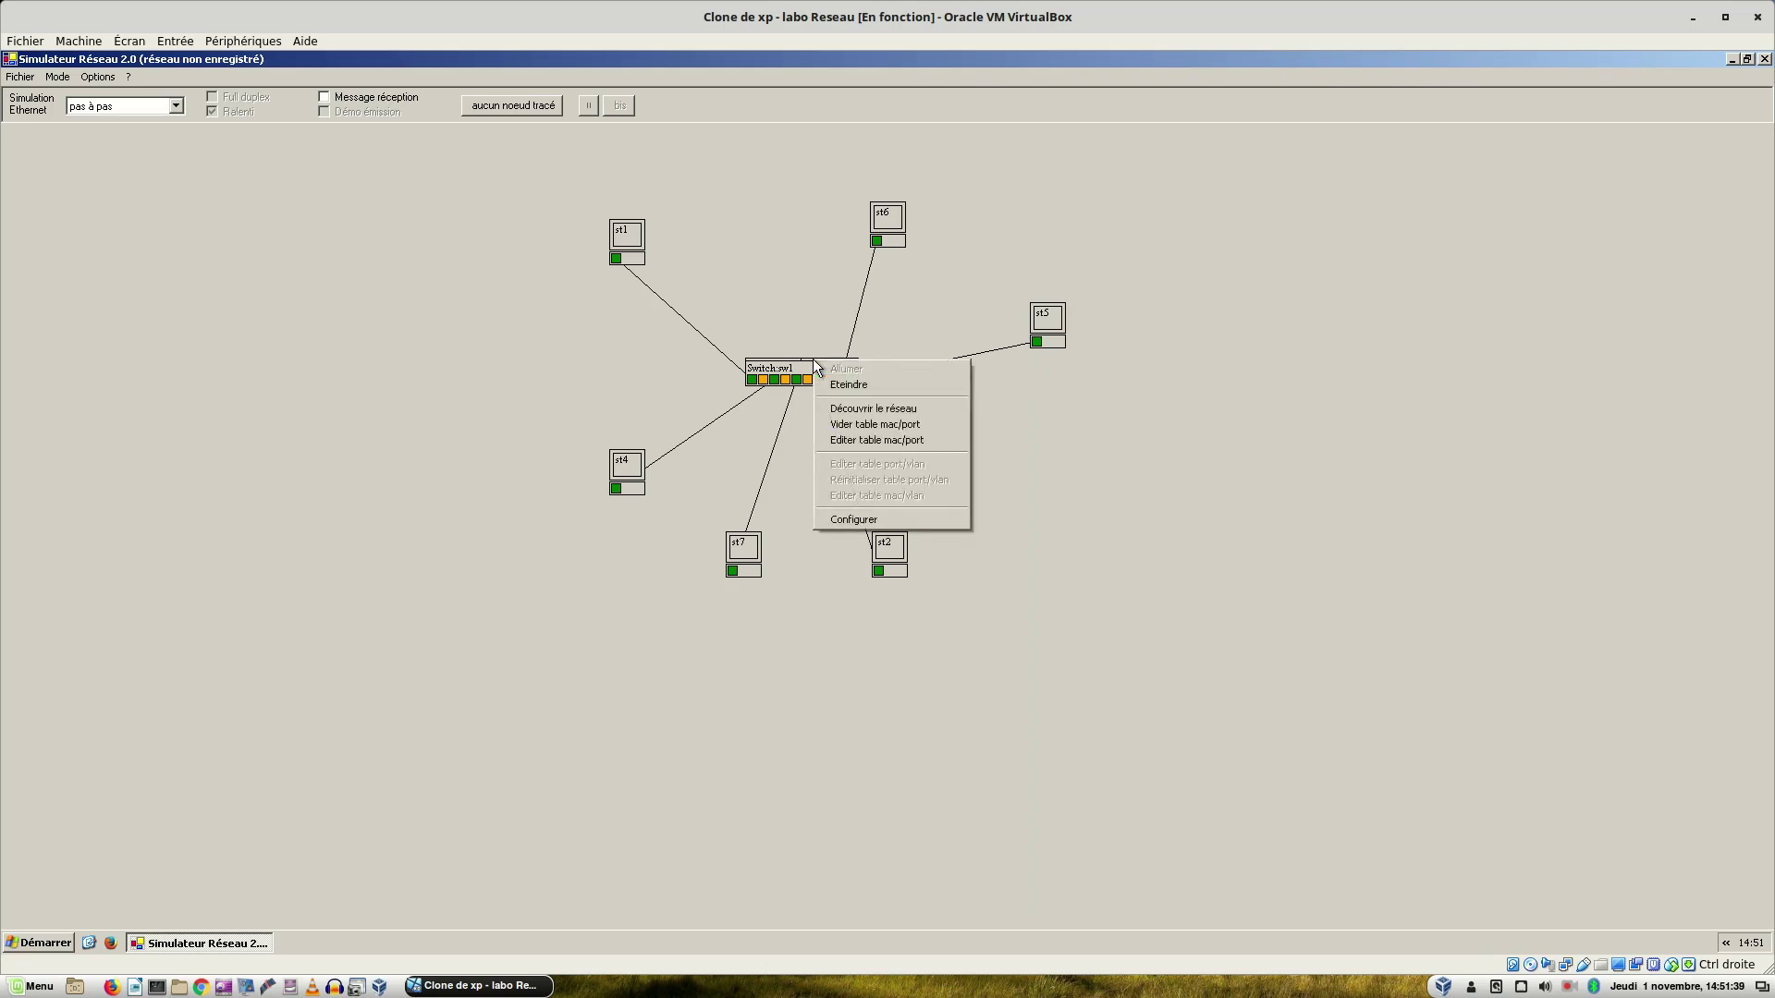
right_click(780, 367)
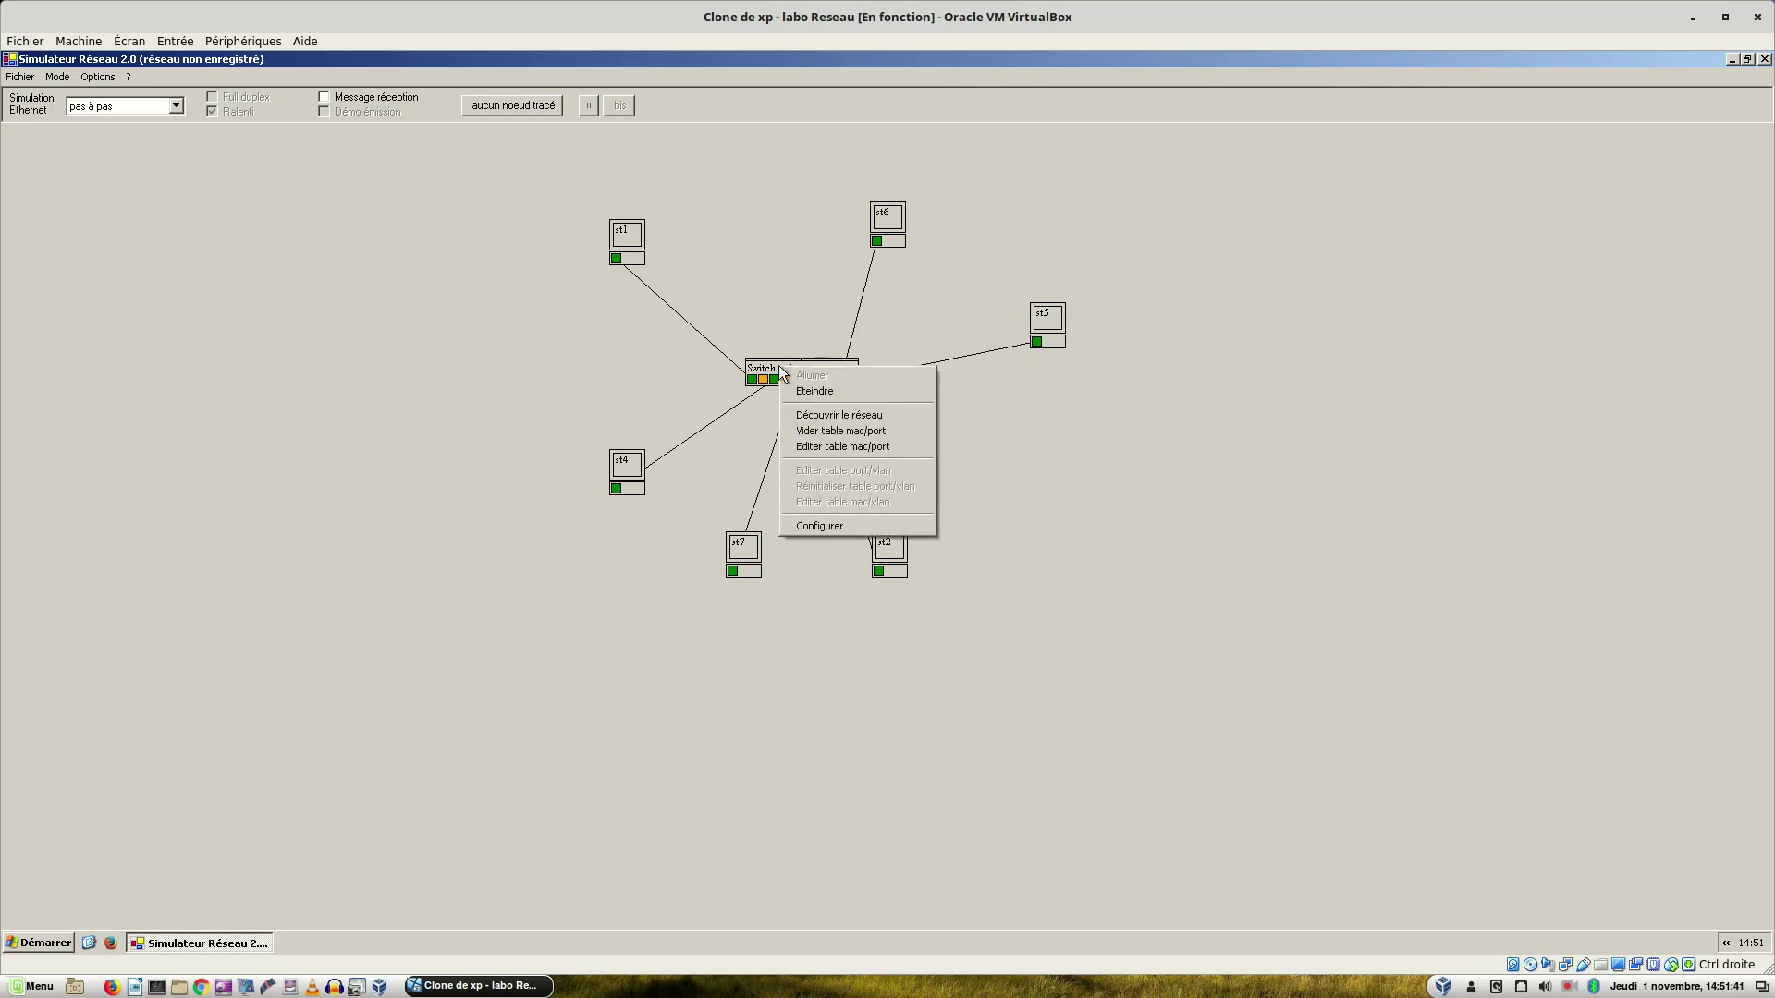
left_click(841, 447)
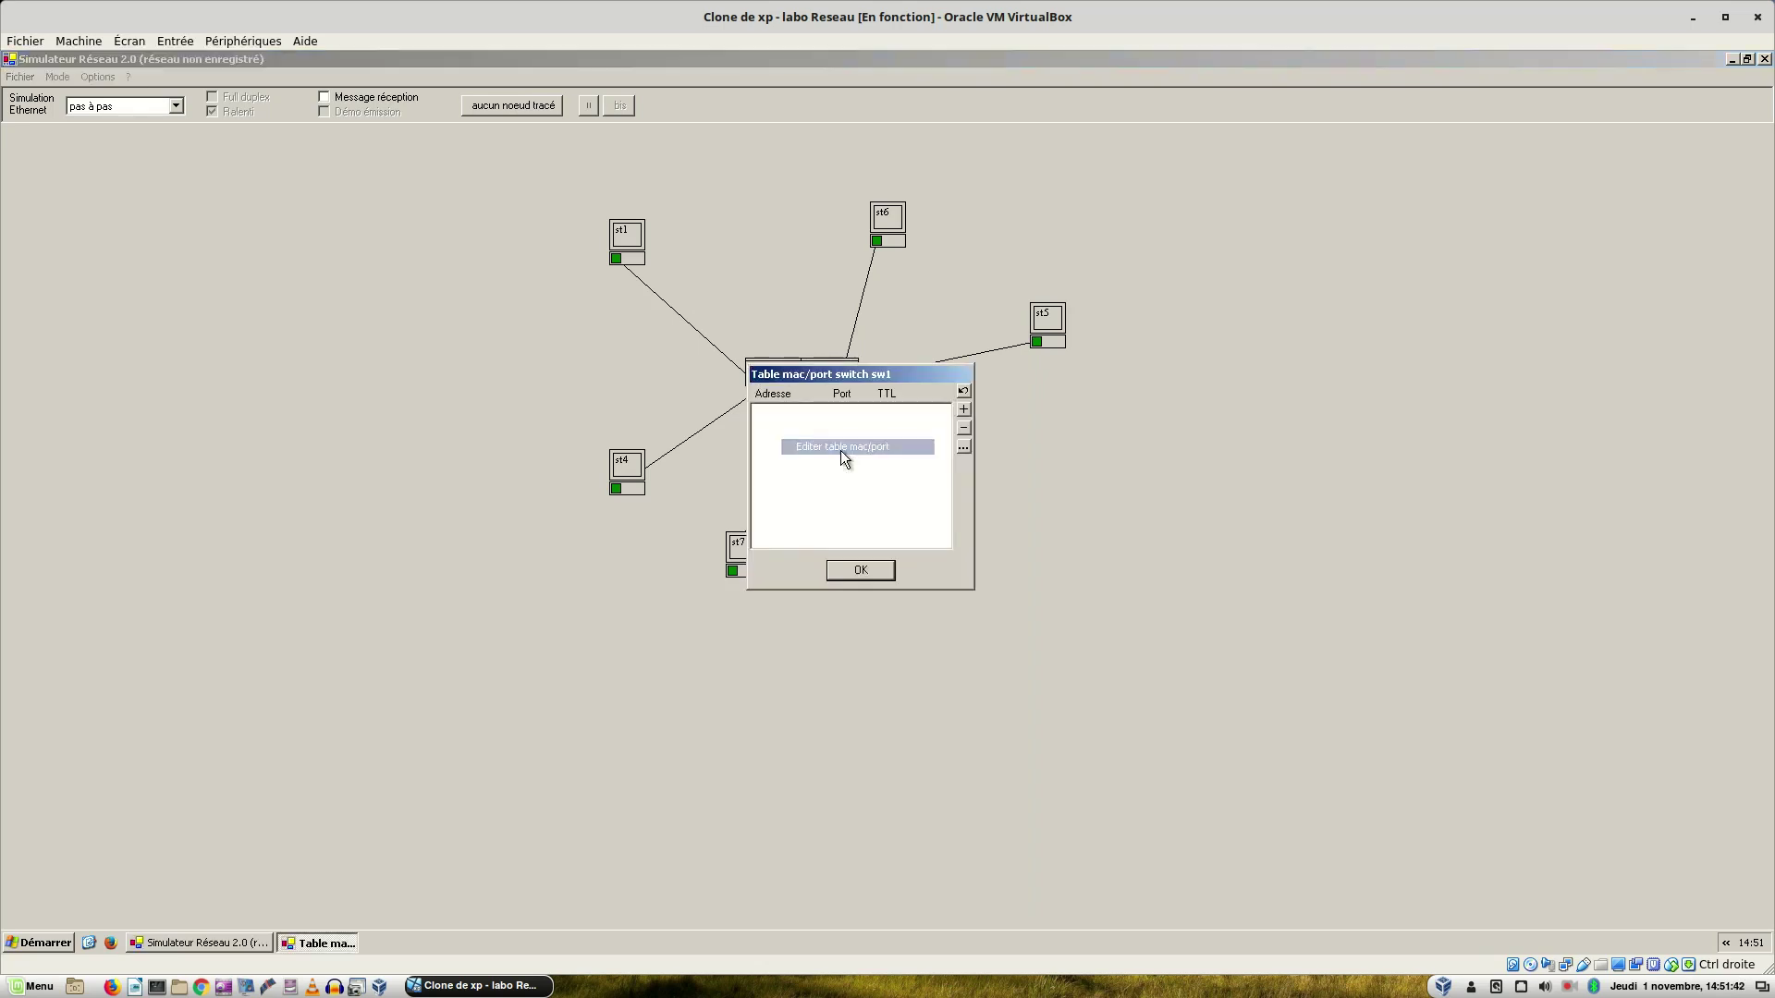
left_click(859, 570)
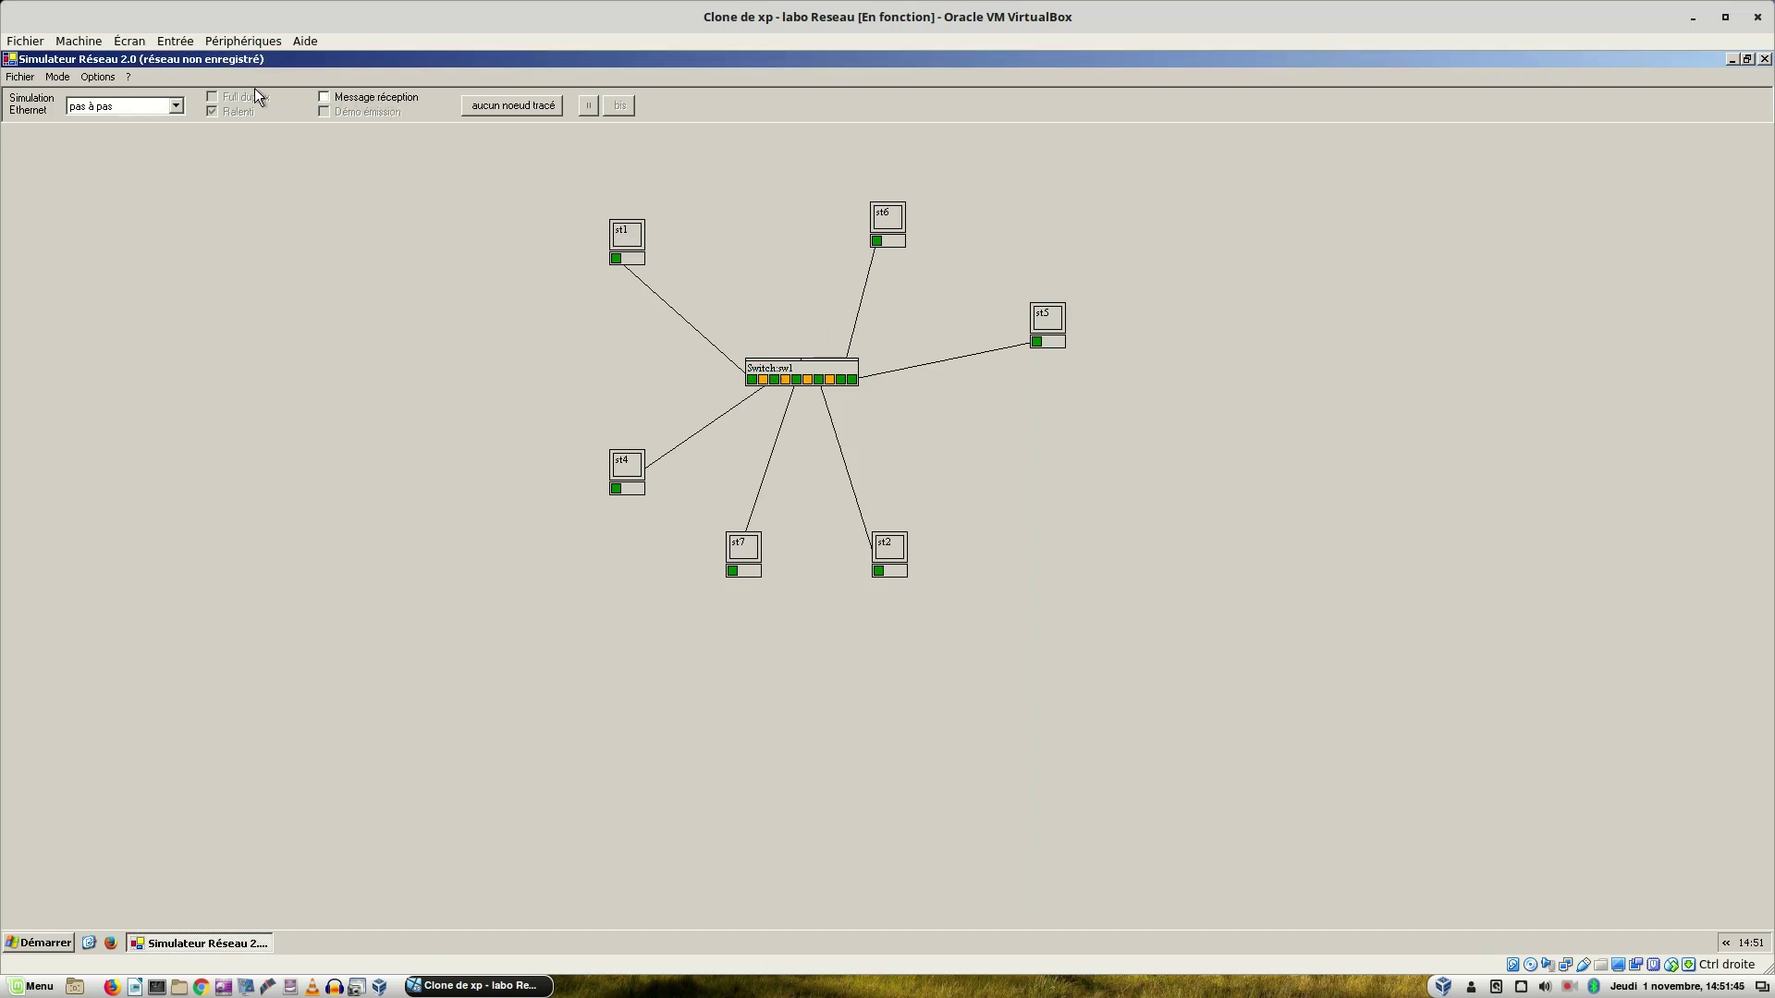
Enable "Les stations s'annoncent" in the Ethernet parameters, save the parameters over param.xml, and close the settings.
left_click(91, 78)
left_click(103, 92)
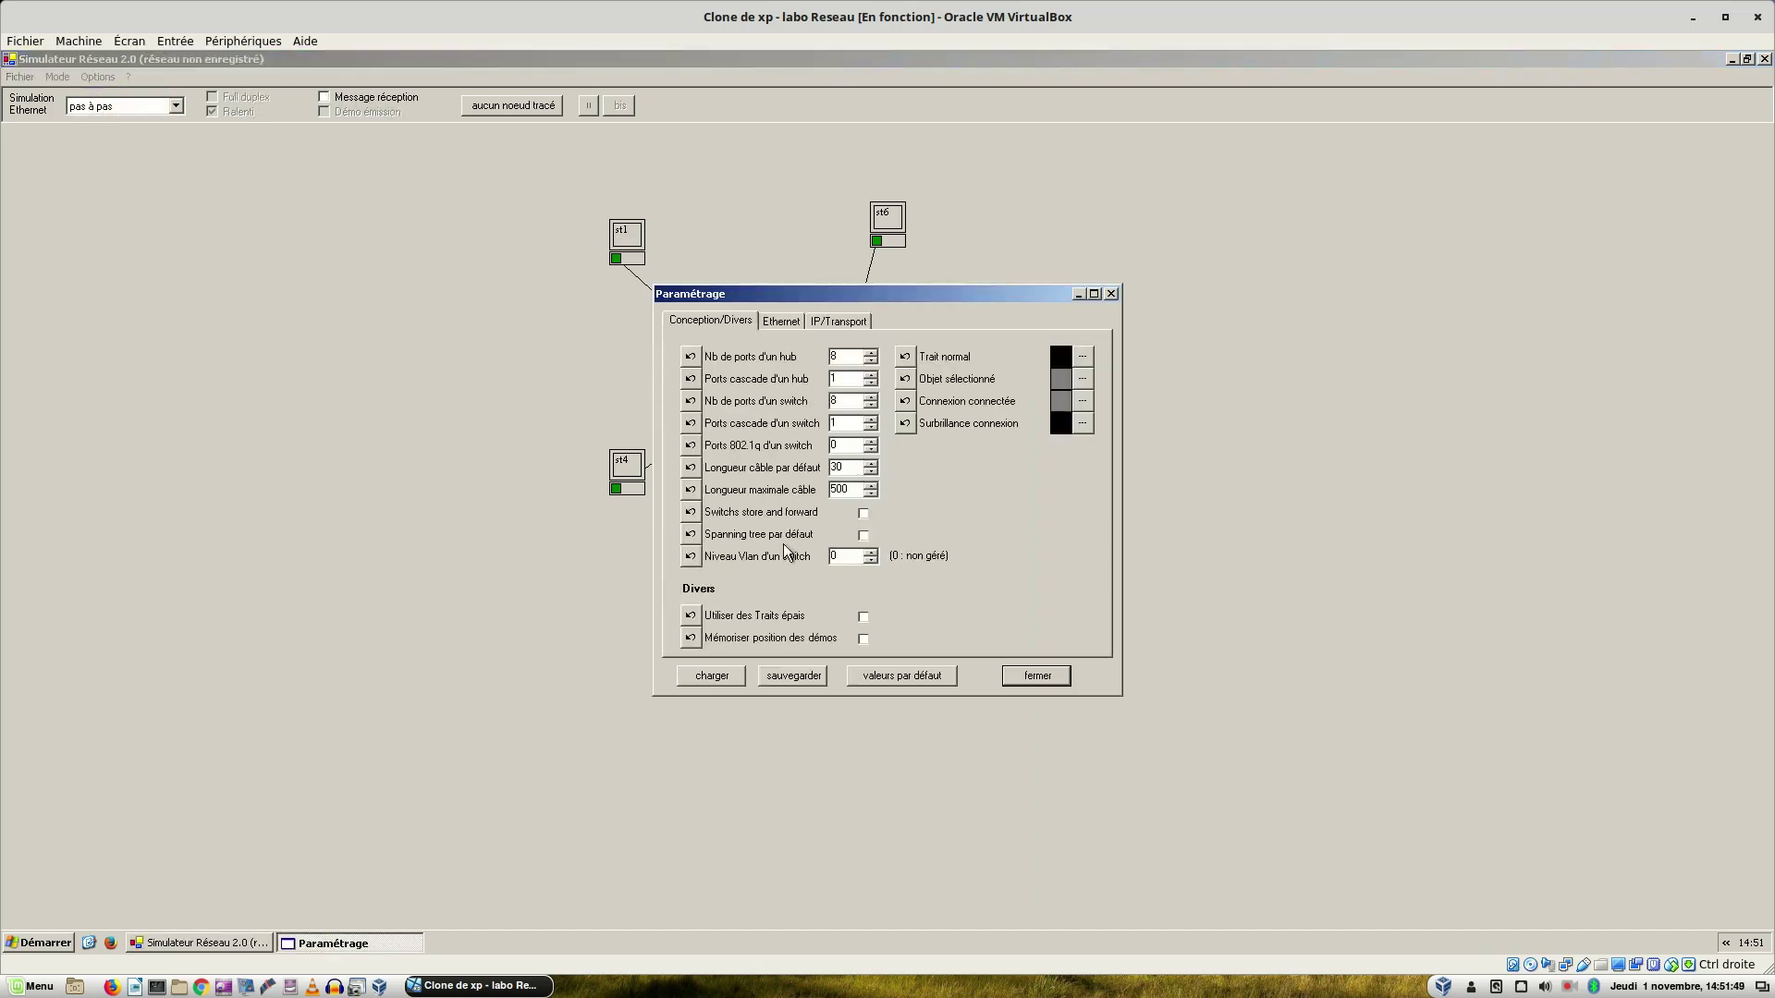
left_click(773, 320)
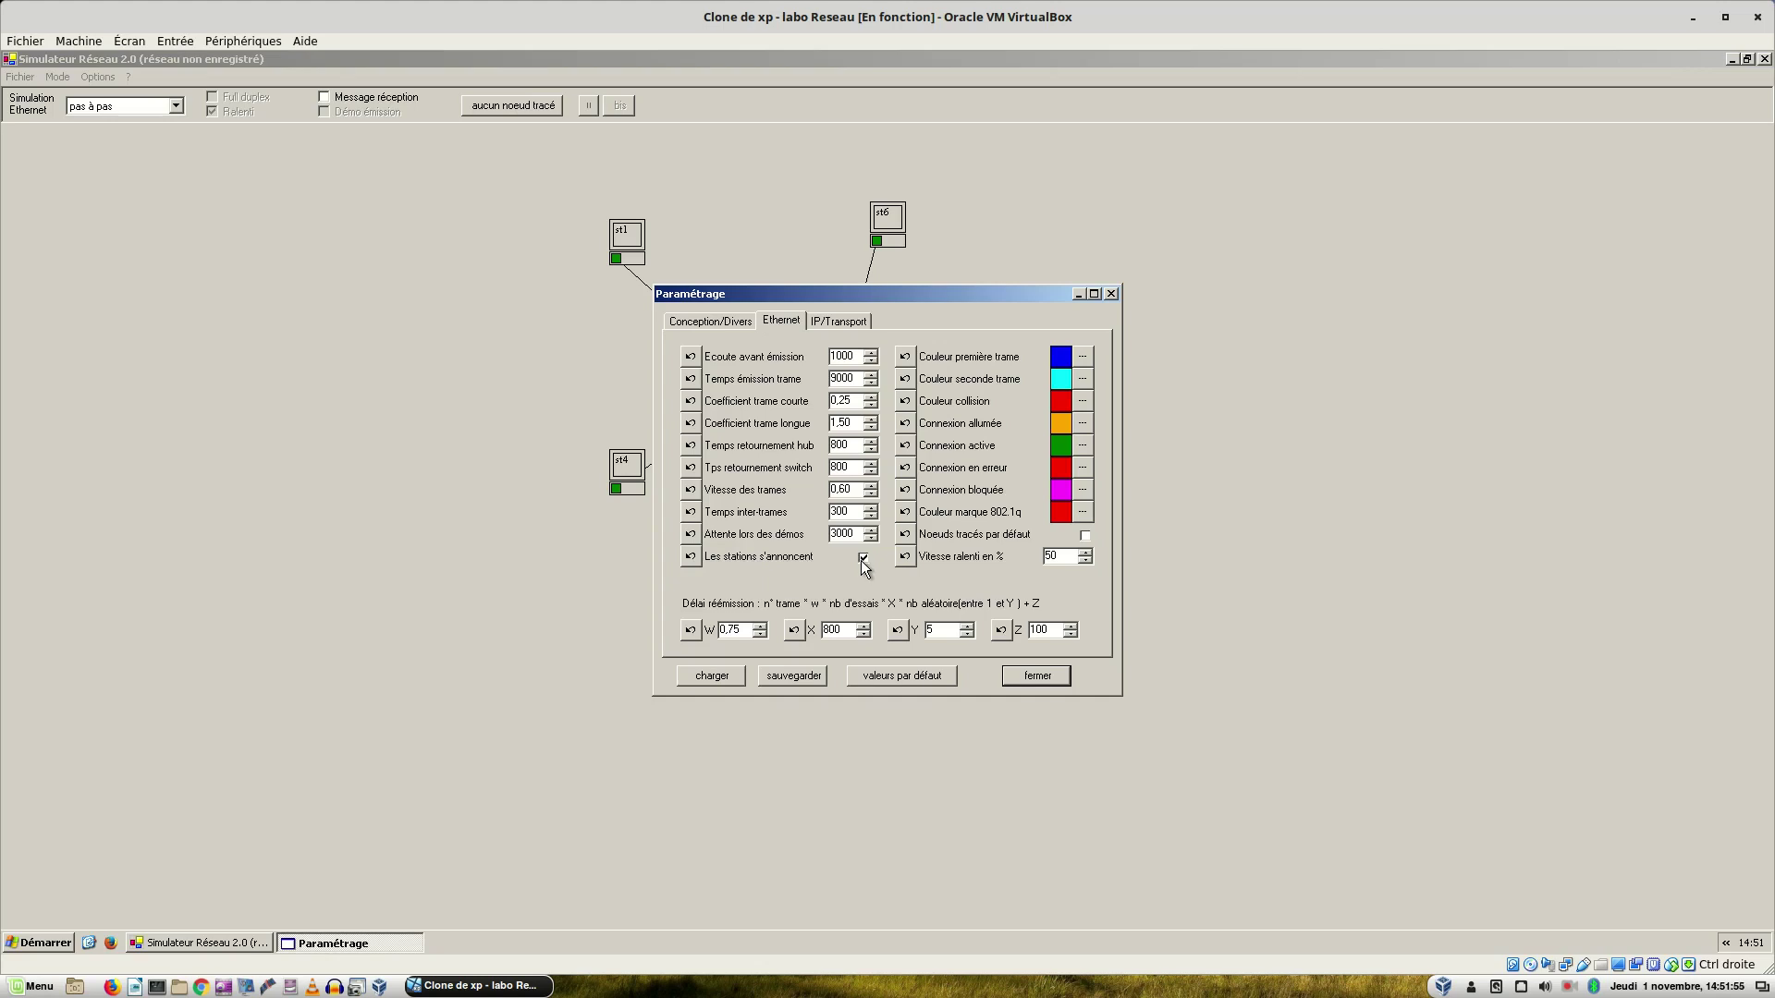
left_click(790, 675)
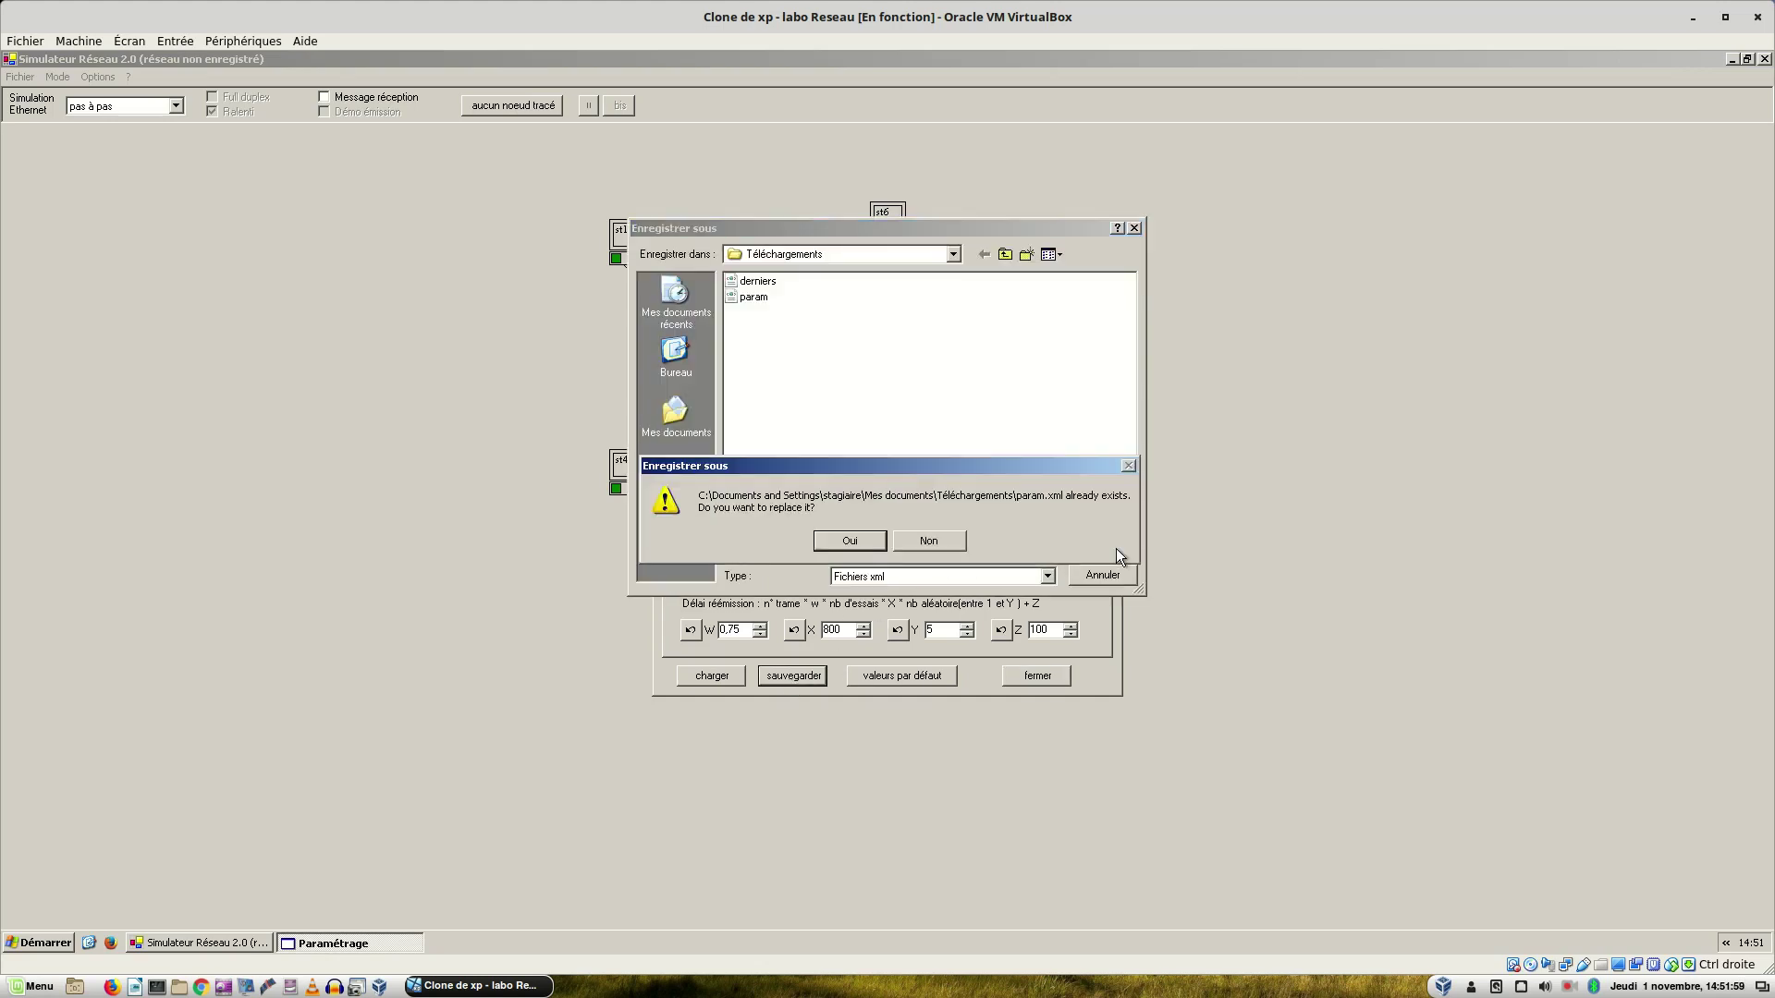
left_click(837, 543)
left_click(1022, 675)
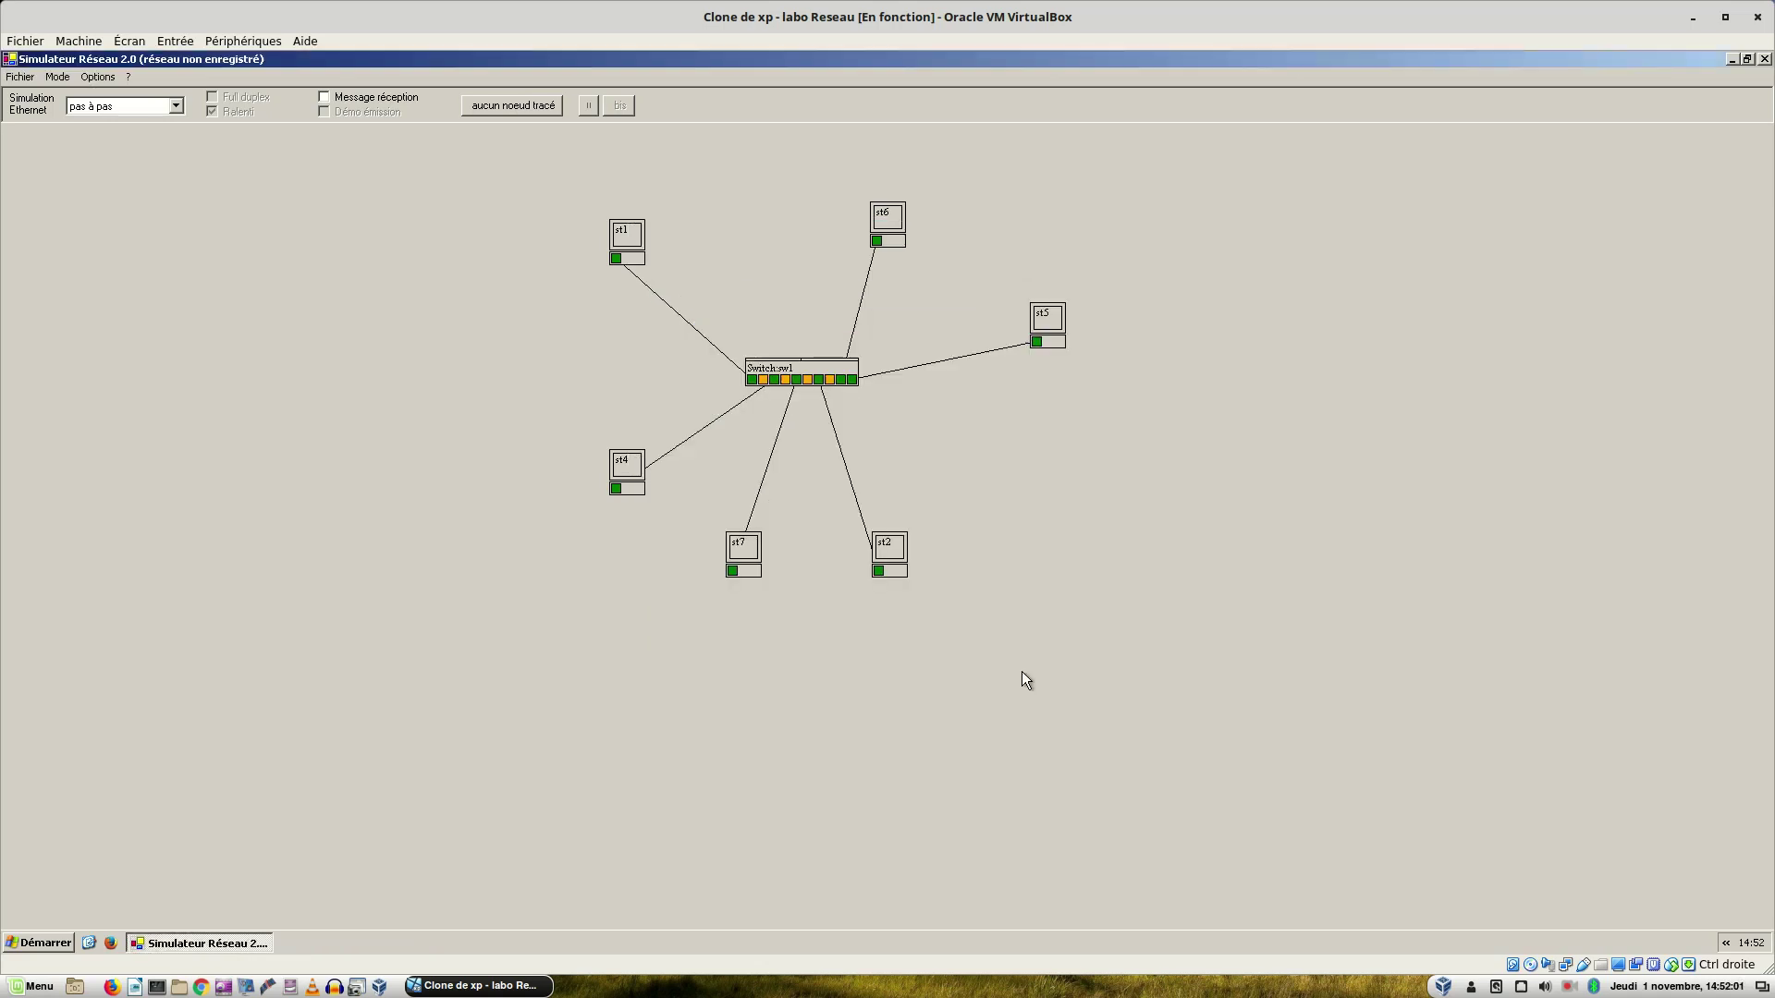
Save the network as labo in the Téléchargements folder.
left_click(20, 77)
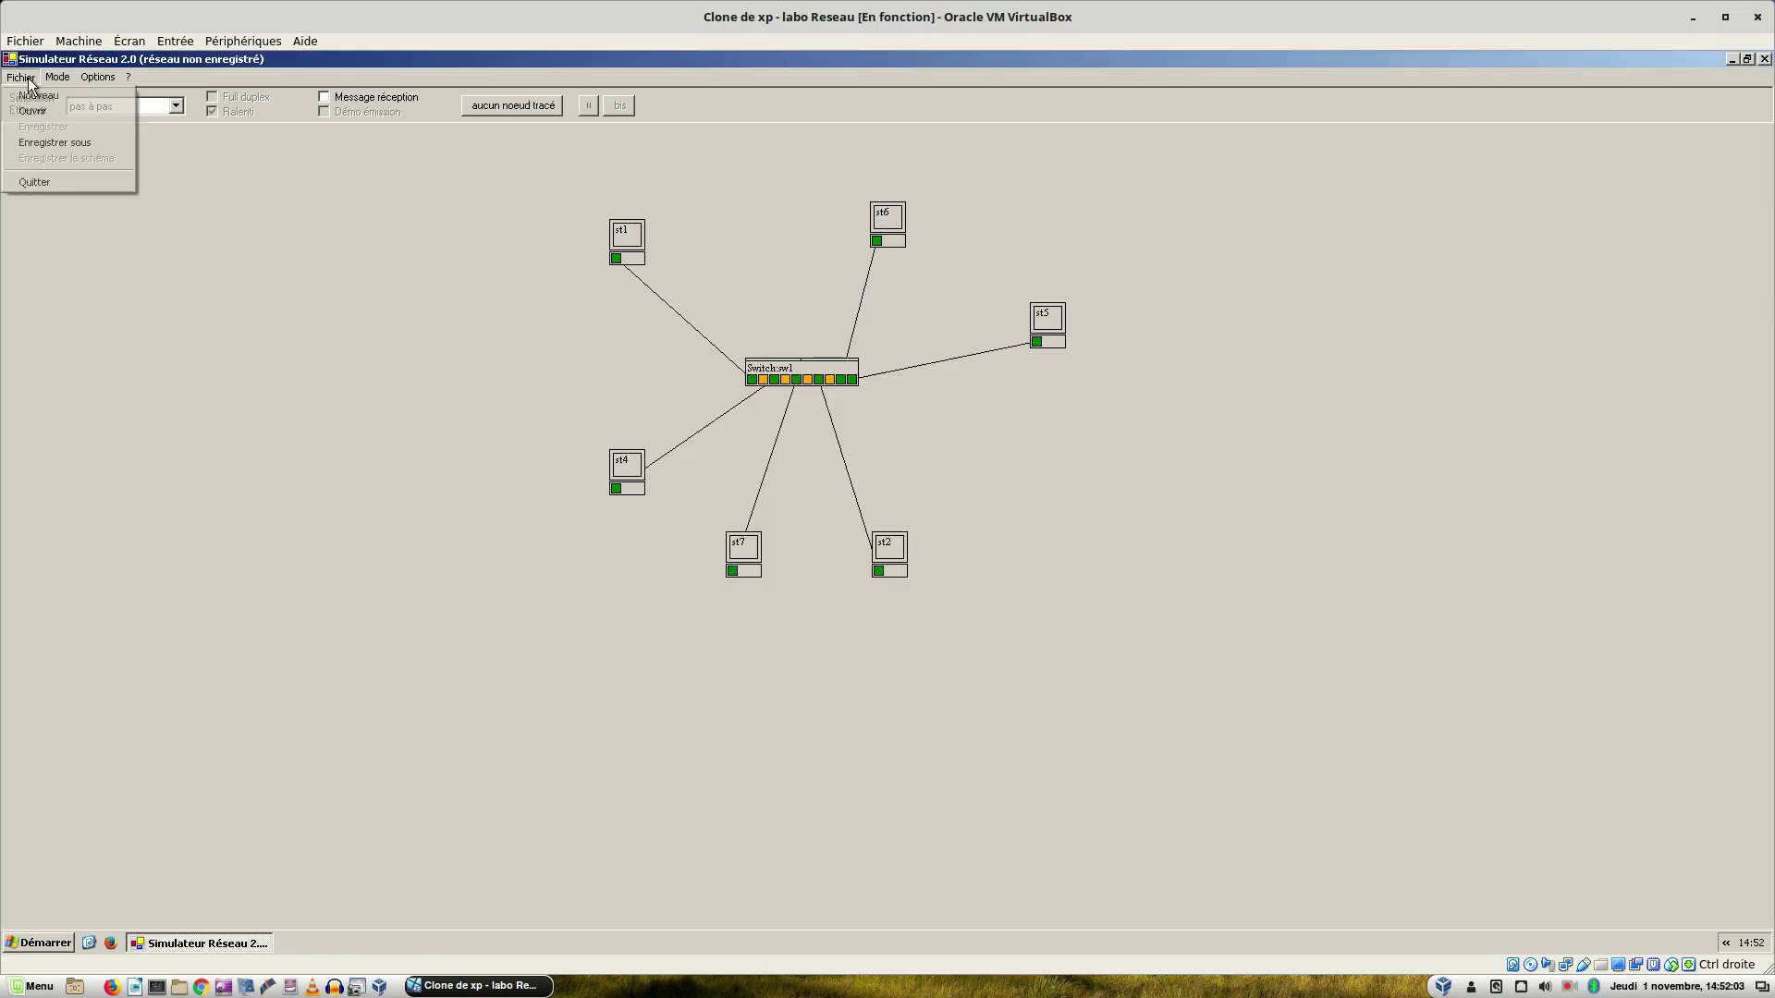
left_click(39, 142)
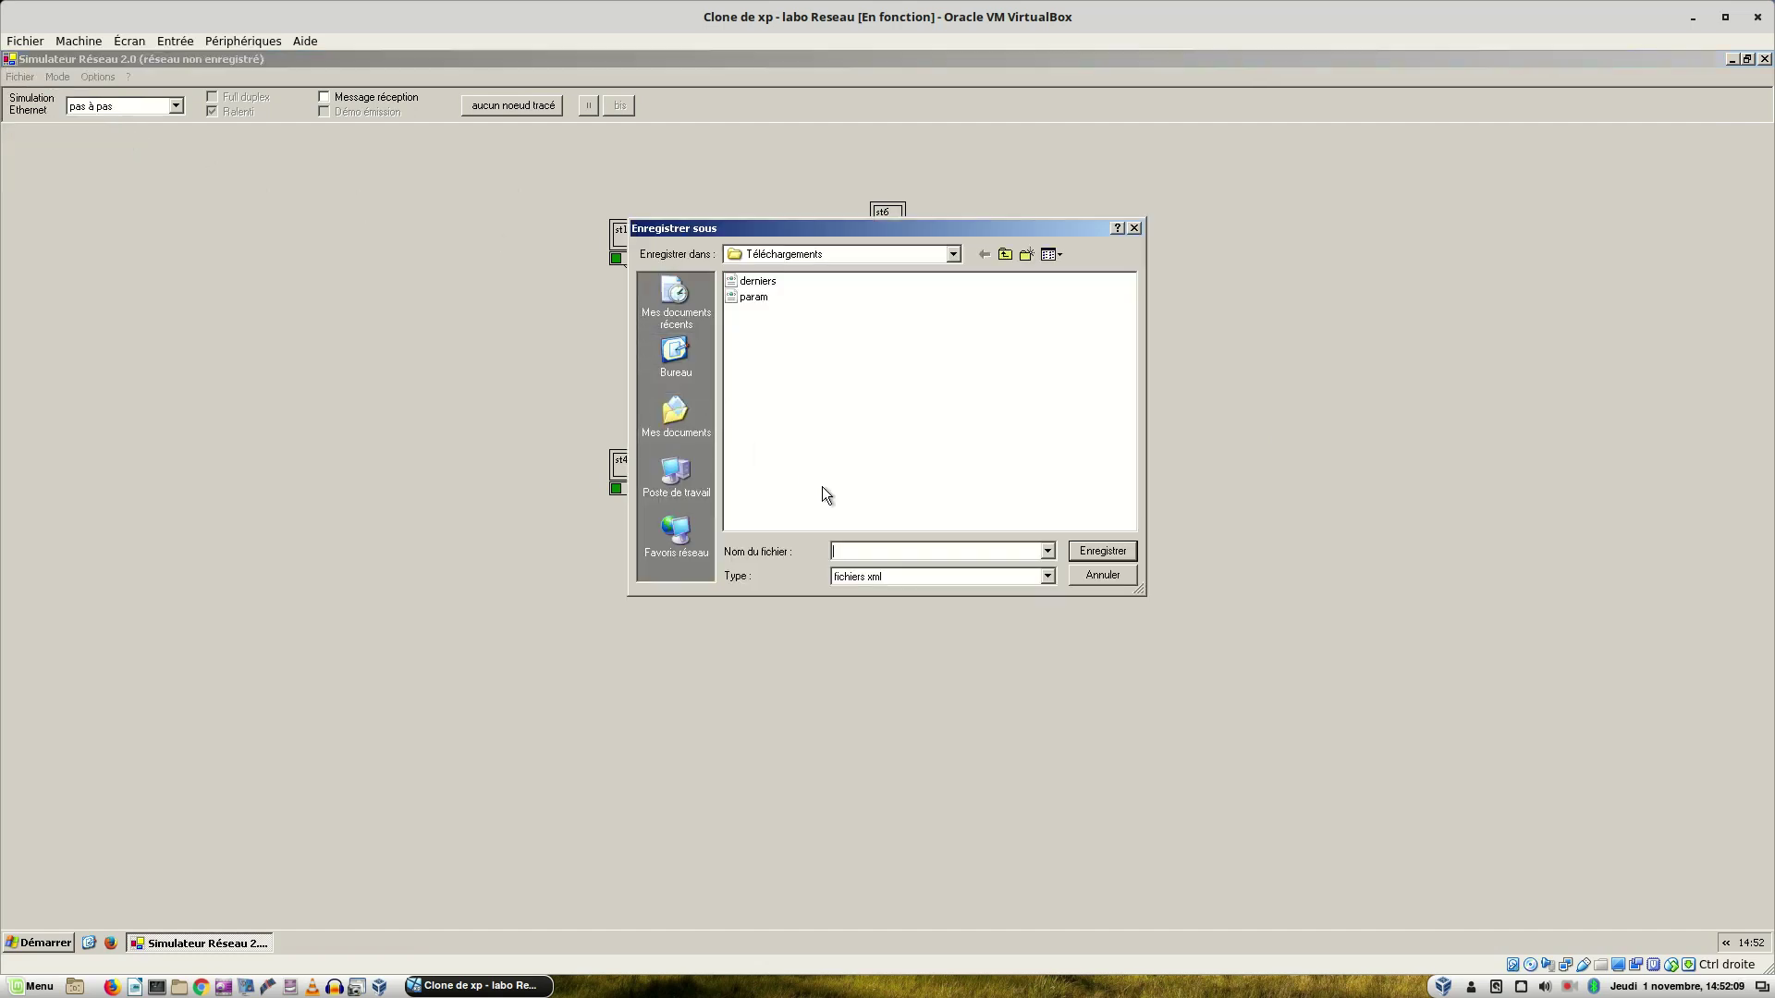
type("labo")
key("Return")
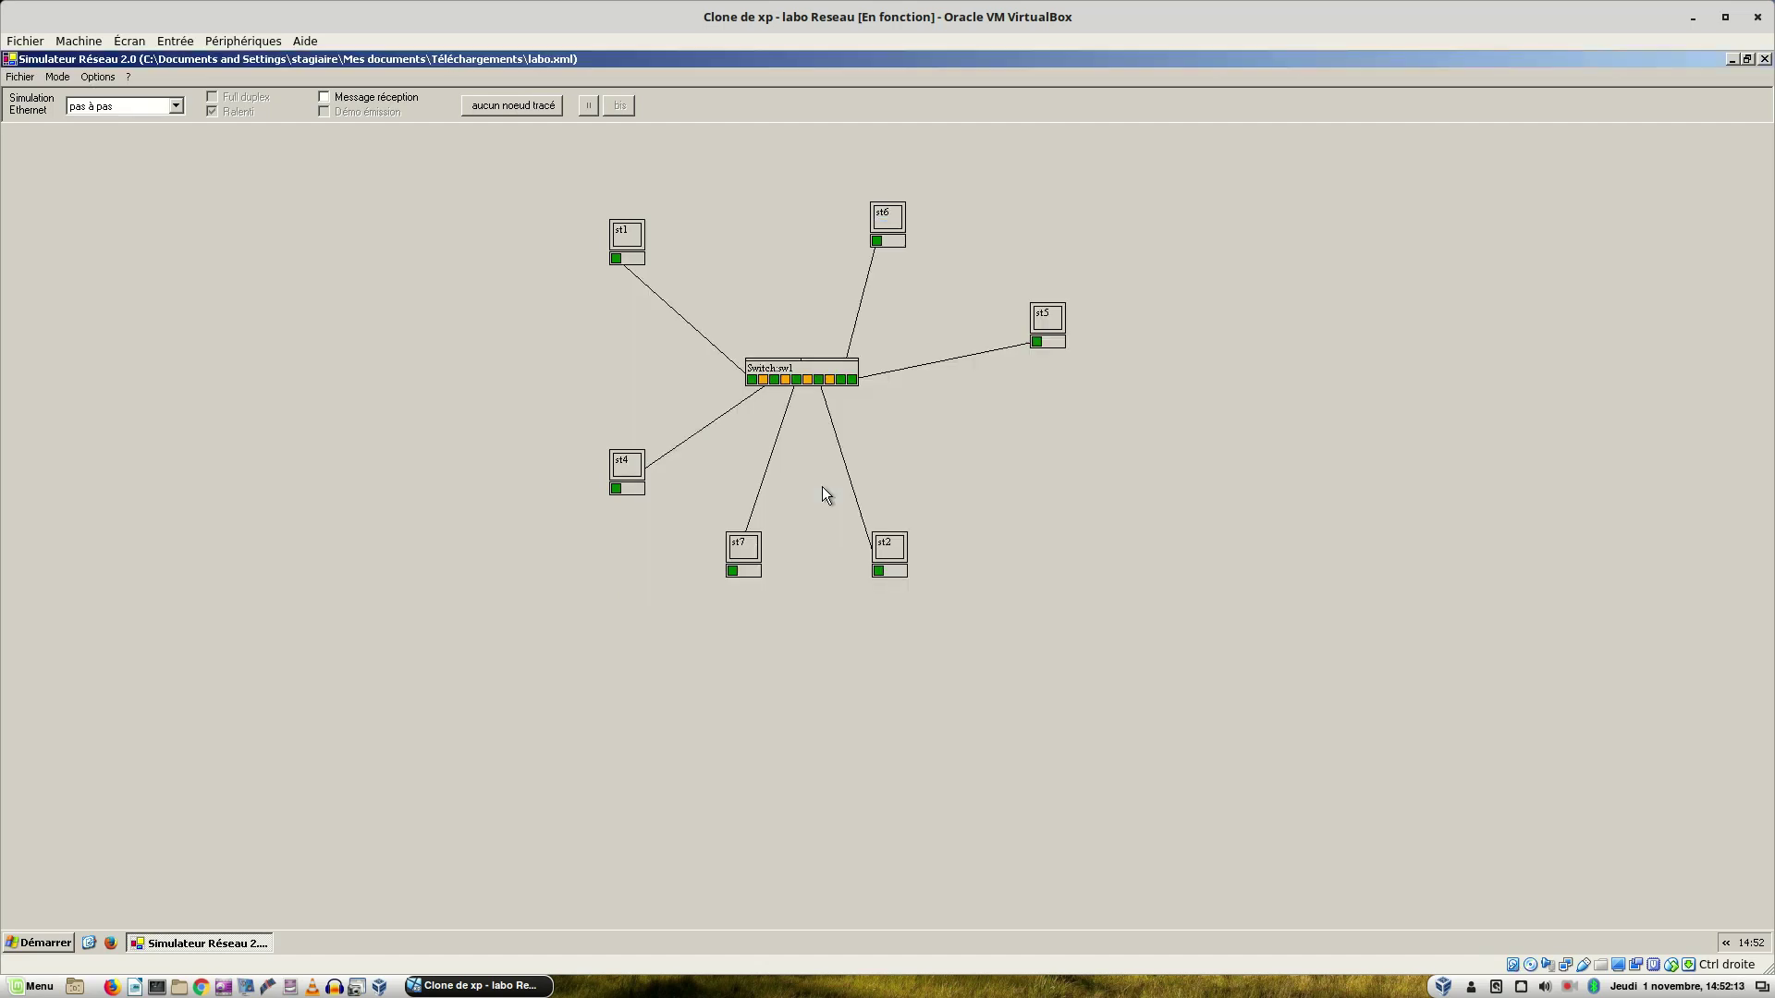
Close and relaunch the simulator, reopen the recent labo.xml network, and maximize the window.
left_click(1763, 58)
left_click(39, 450)
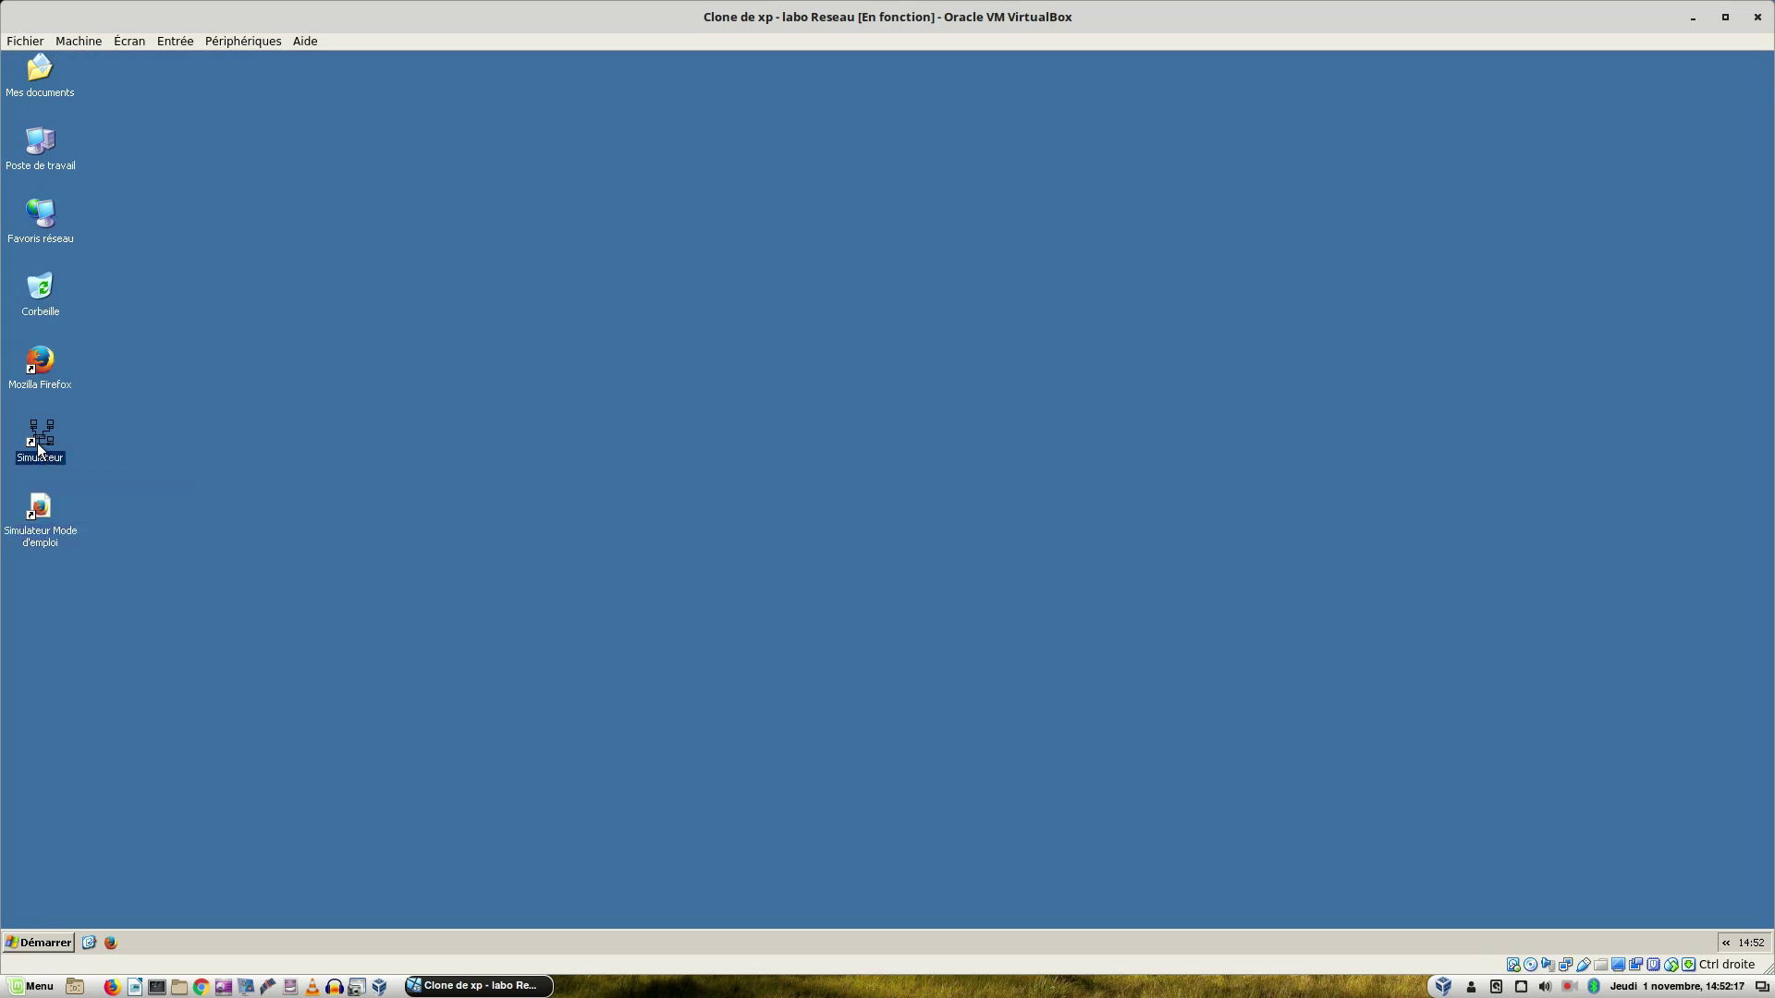
double_click(37, 442)
left_click(584, 290)
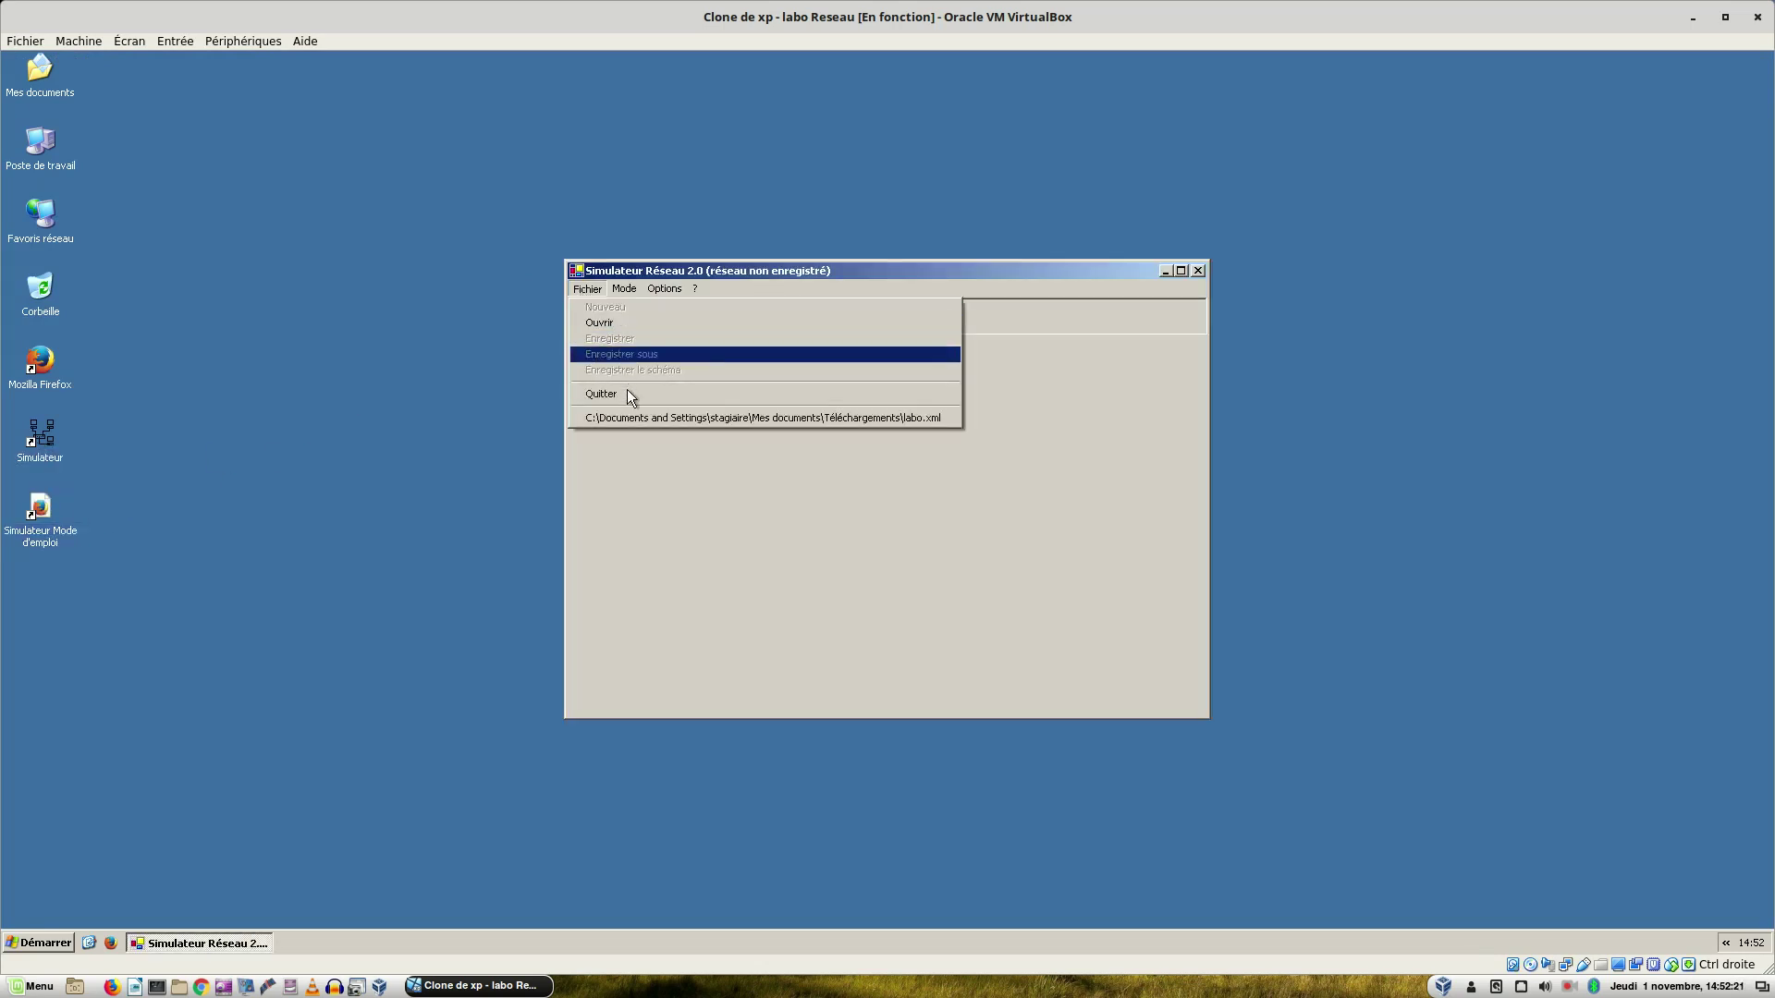
left_click(626, 421)
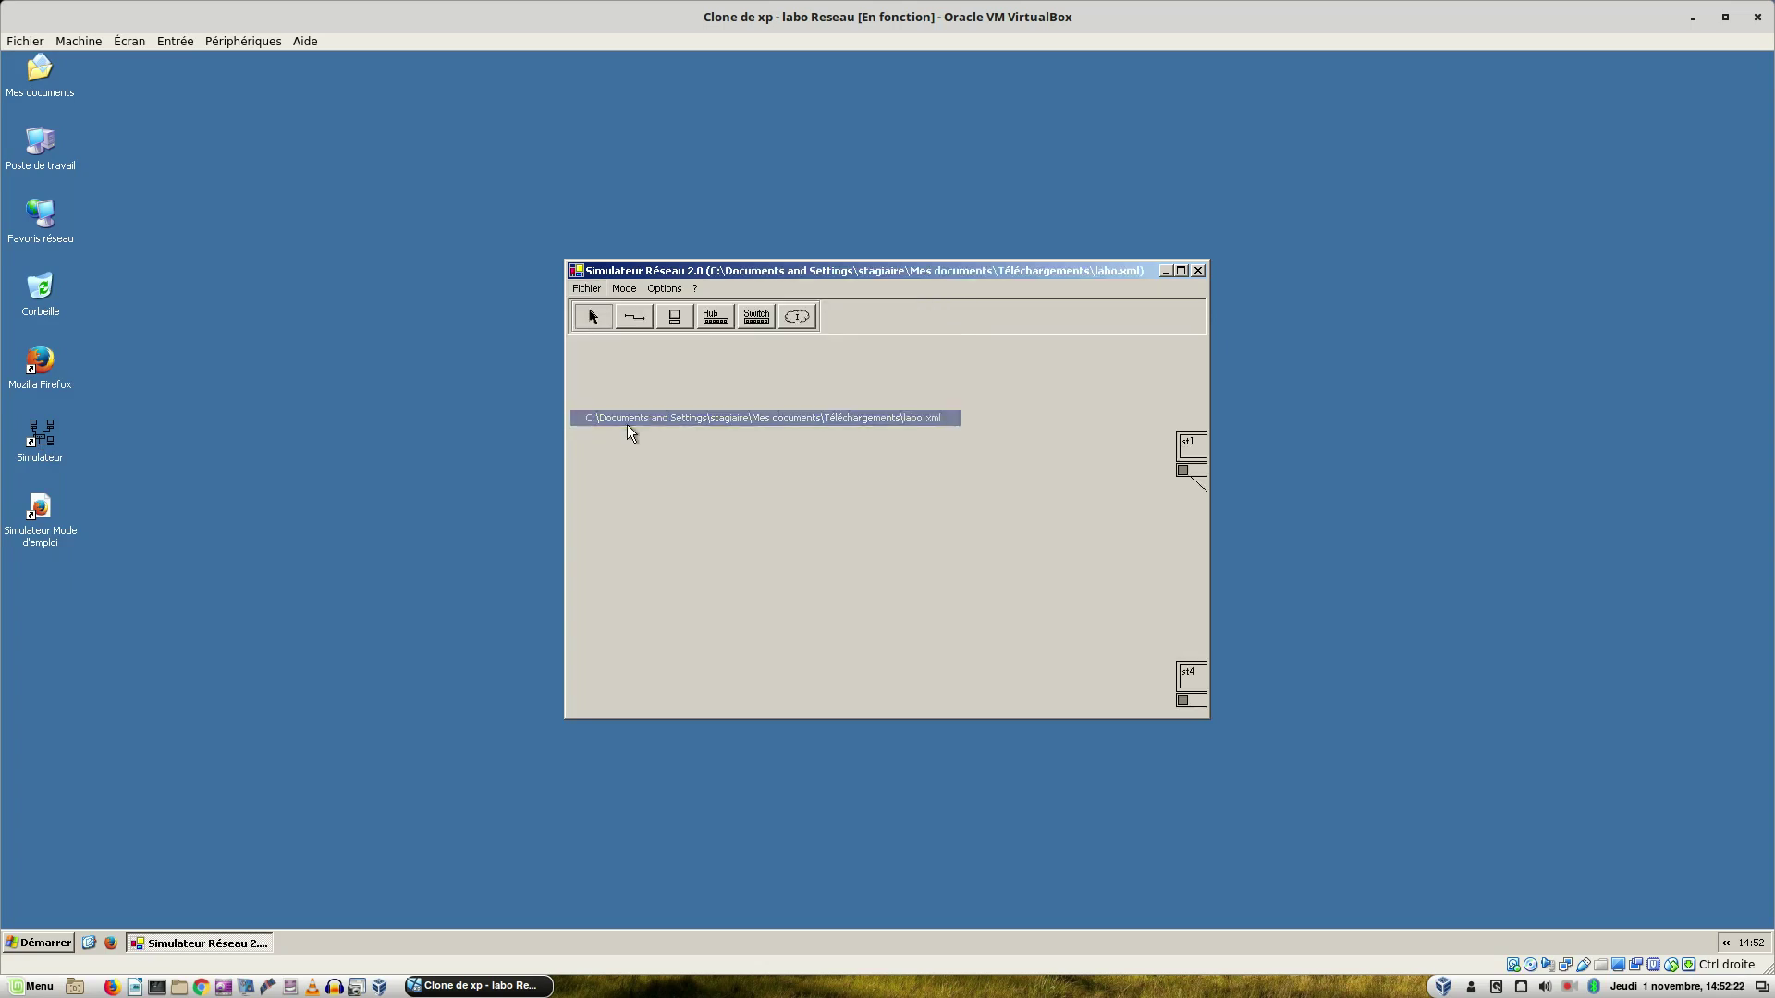
double_click(956, 274)
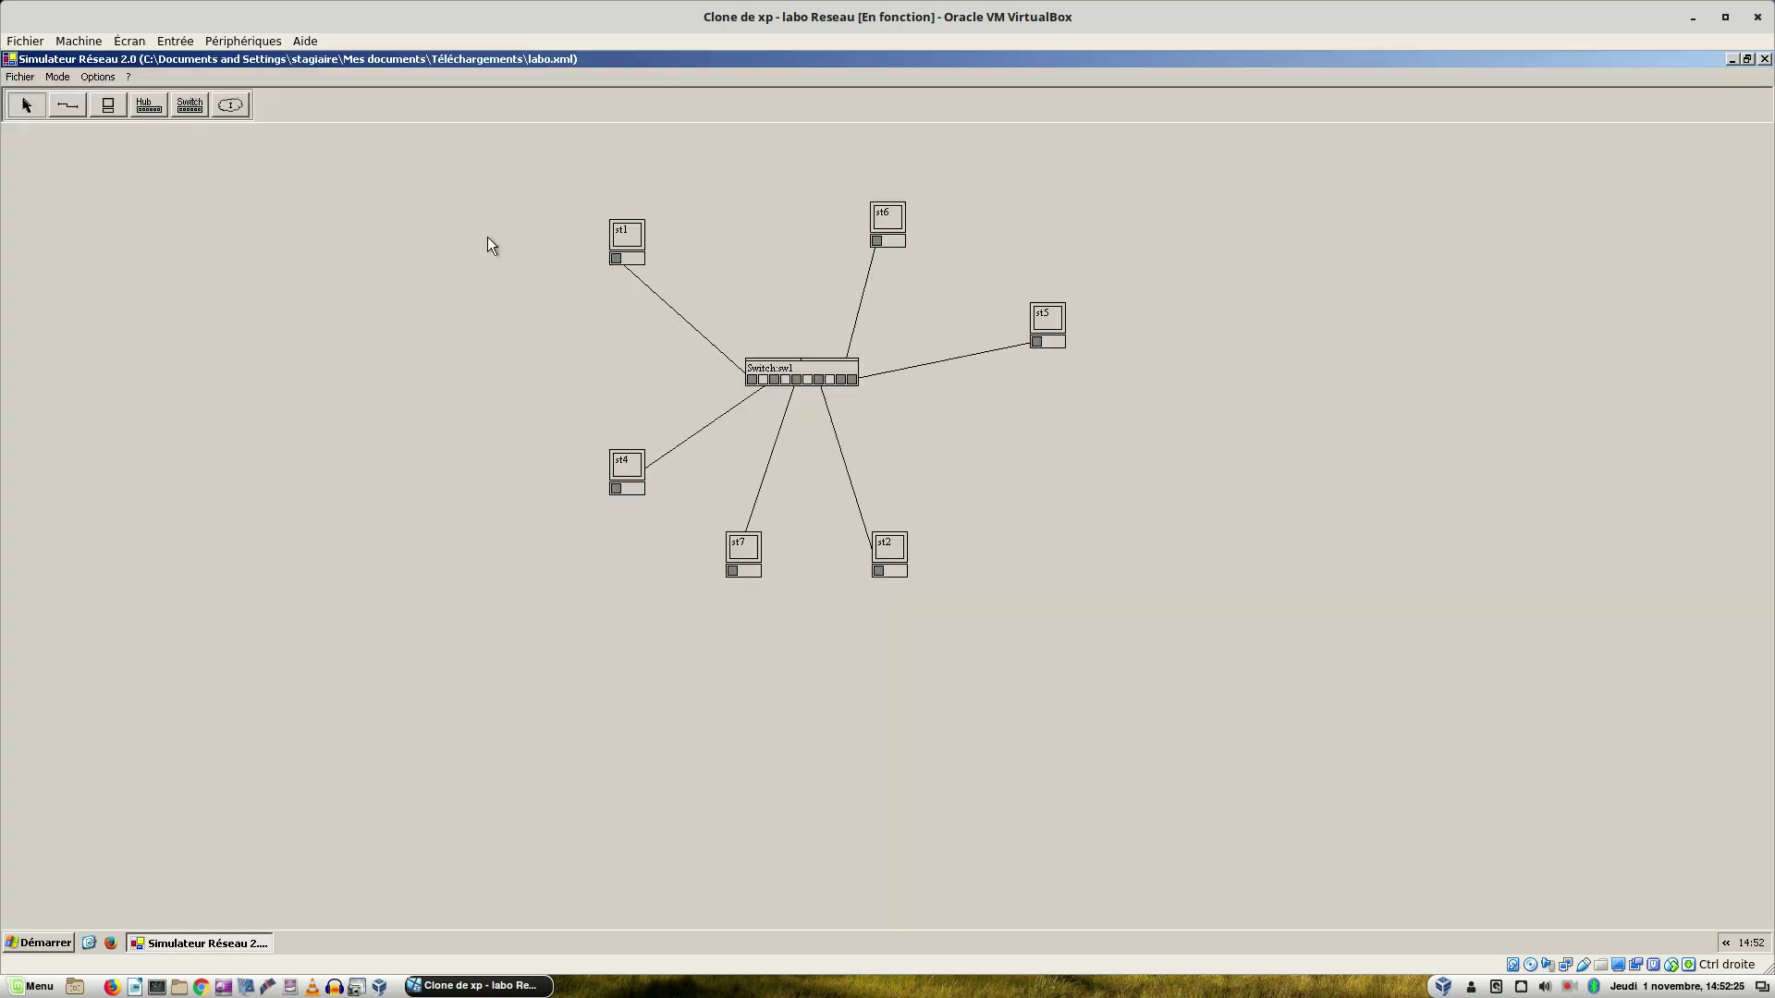
Switch to Ethernet simulation mode and review sw1's MAC/port table, enlarging its window to show every entry, and close it.
left_click(57, 77)
left_click(64, 112)
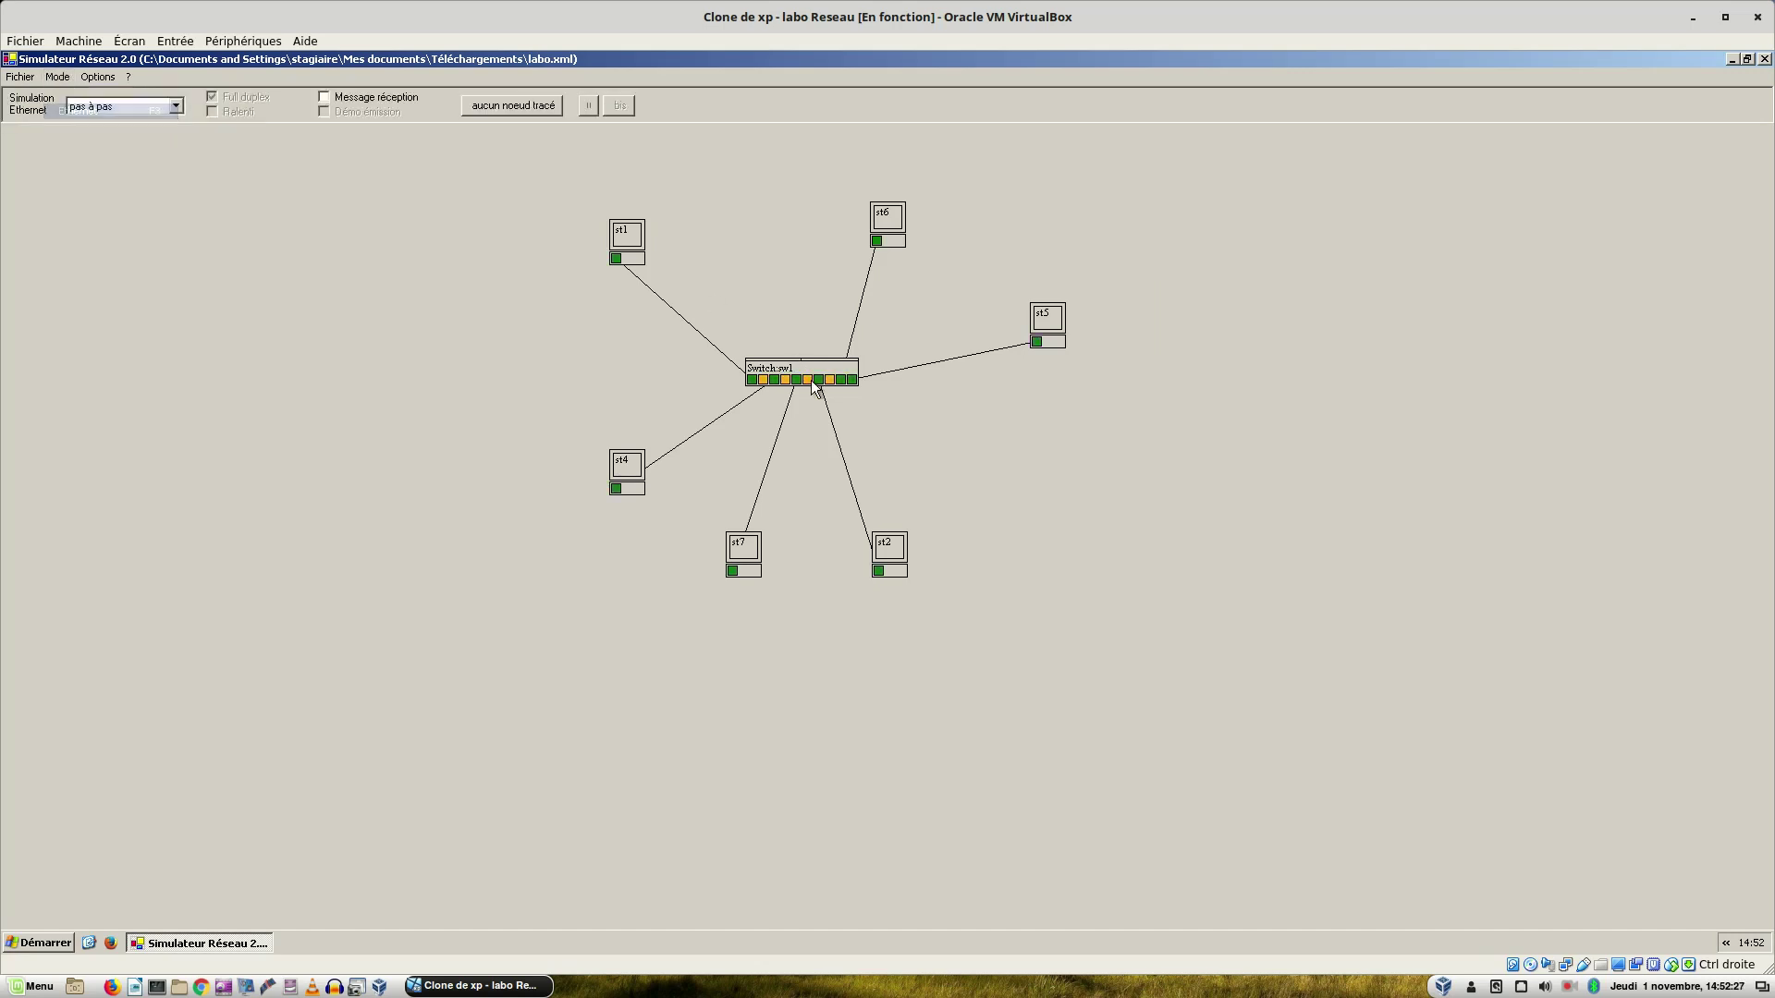
right_click(800, 371)
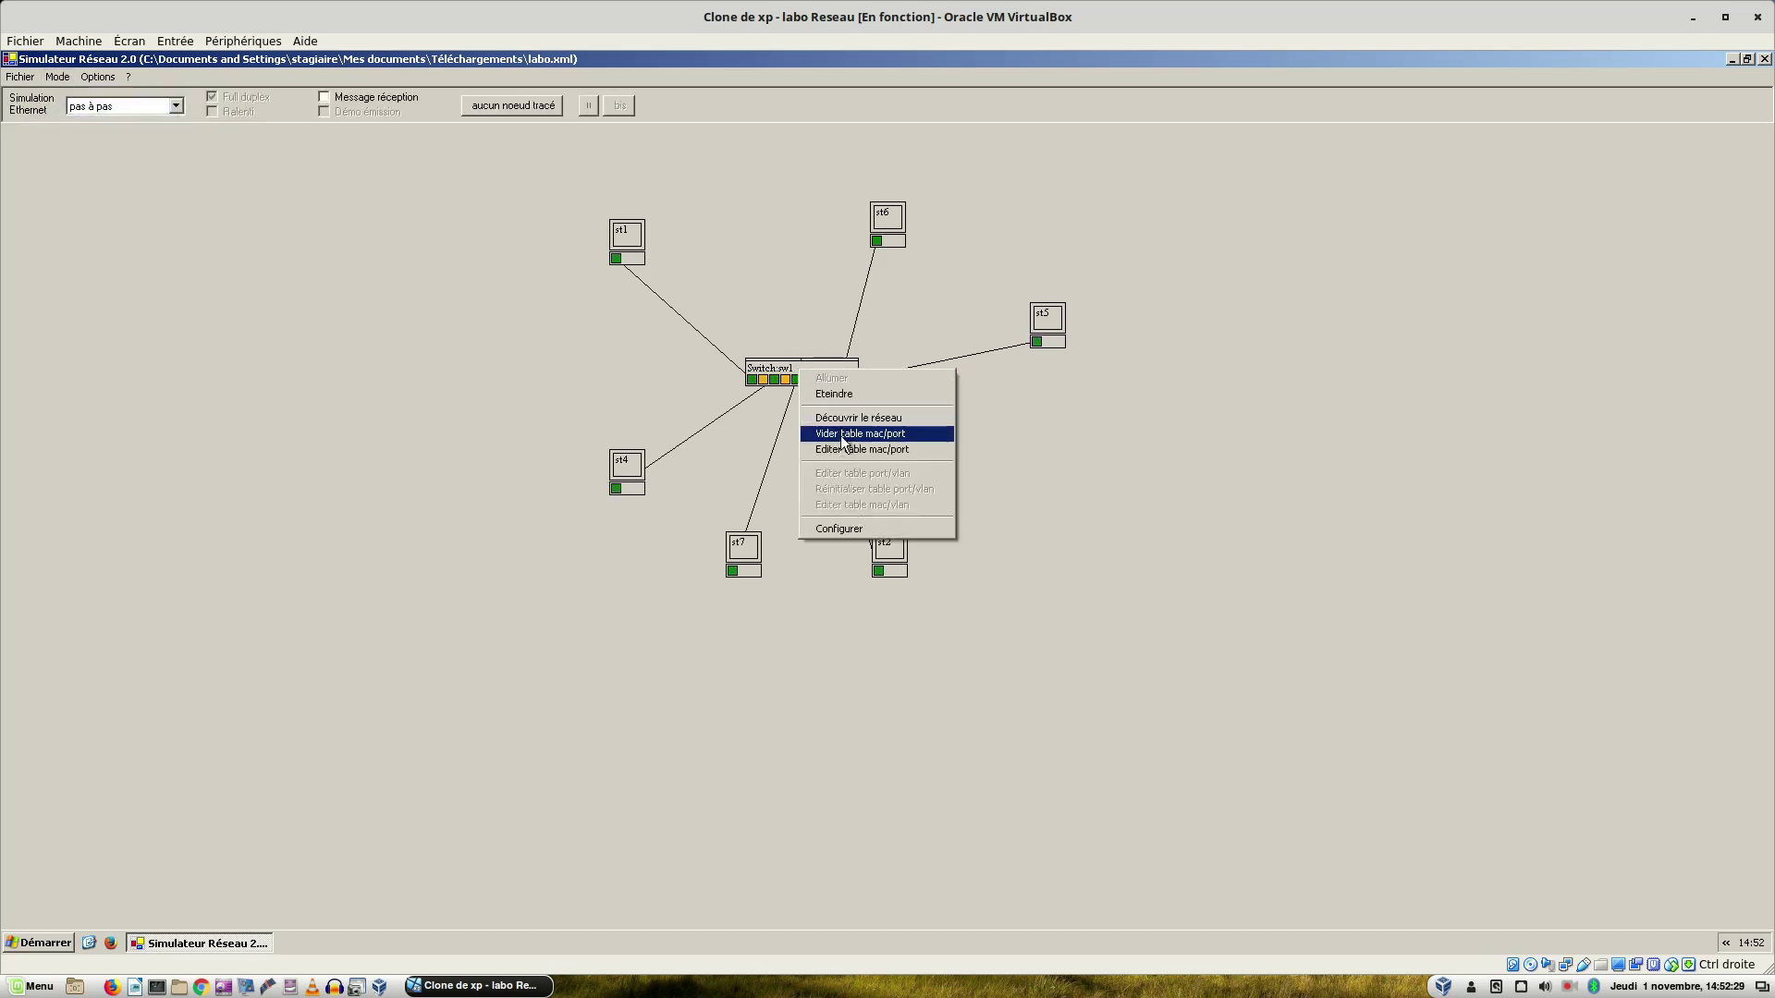
left_click(841, 449)
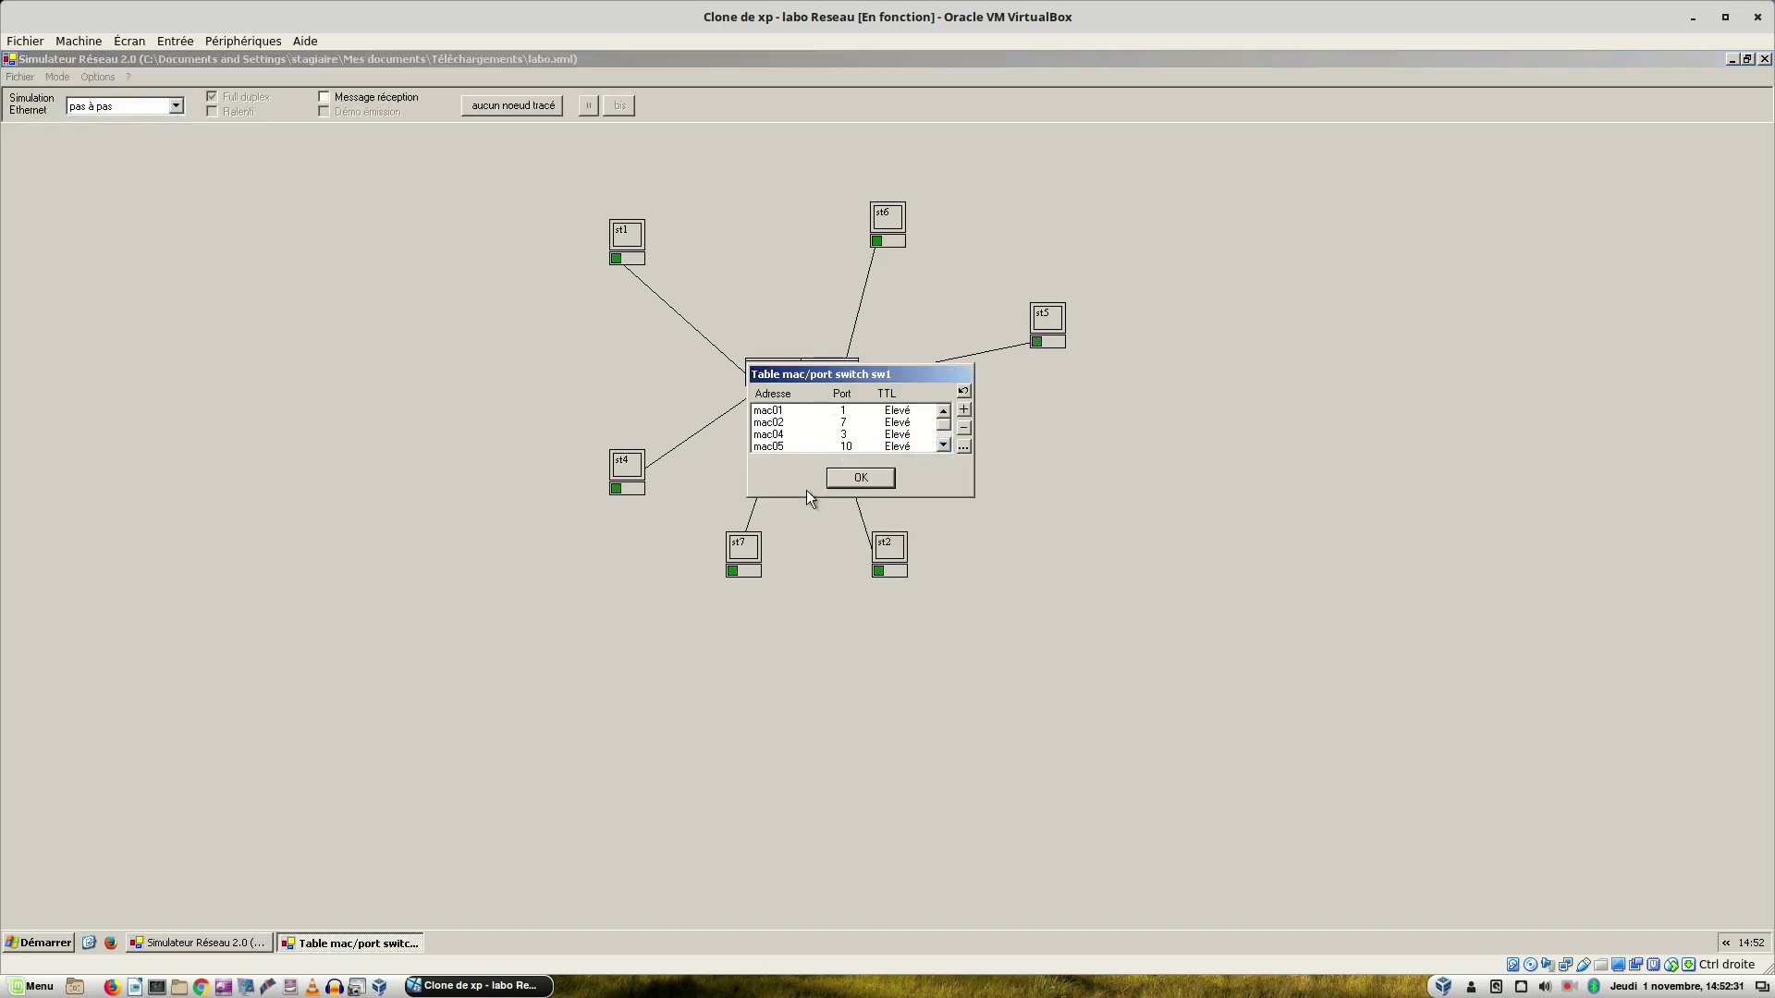
left_click_drag(804, 498, 805, 603)
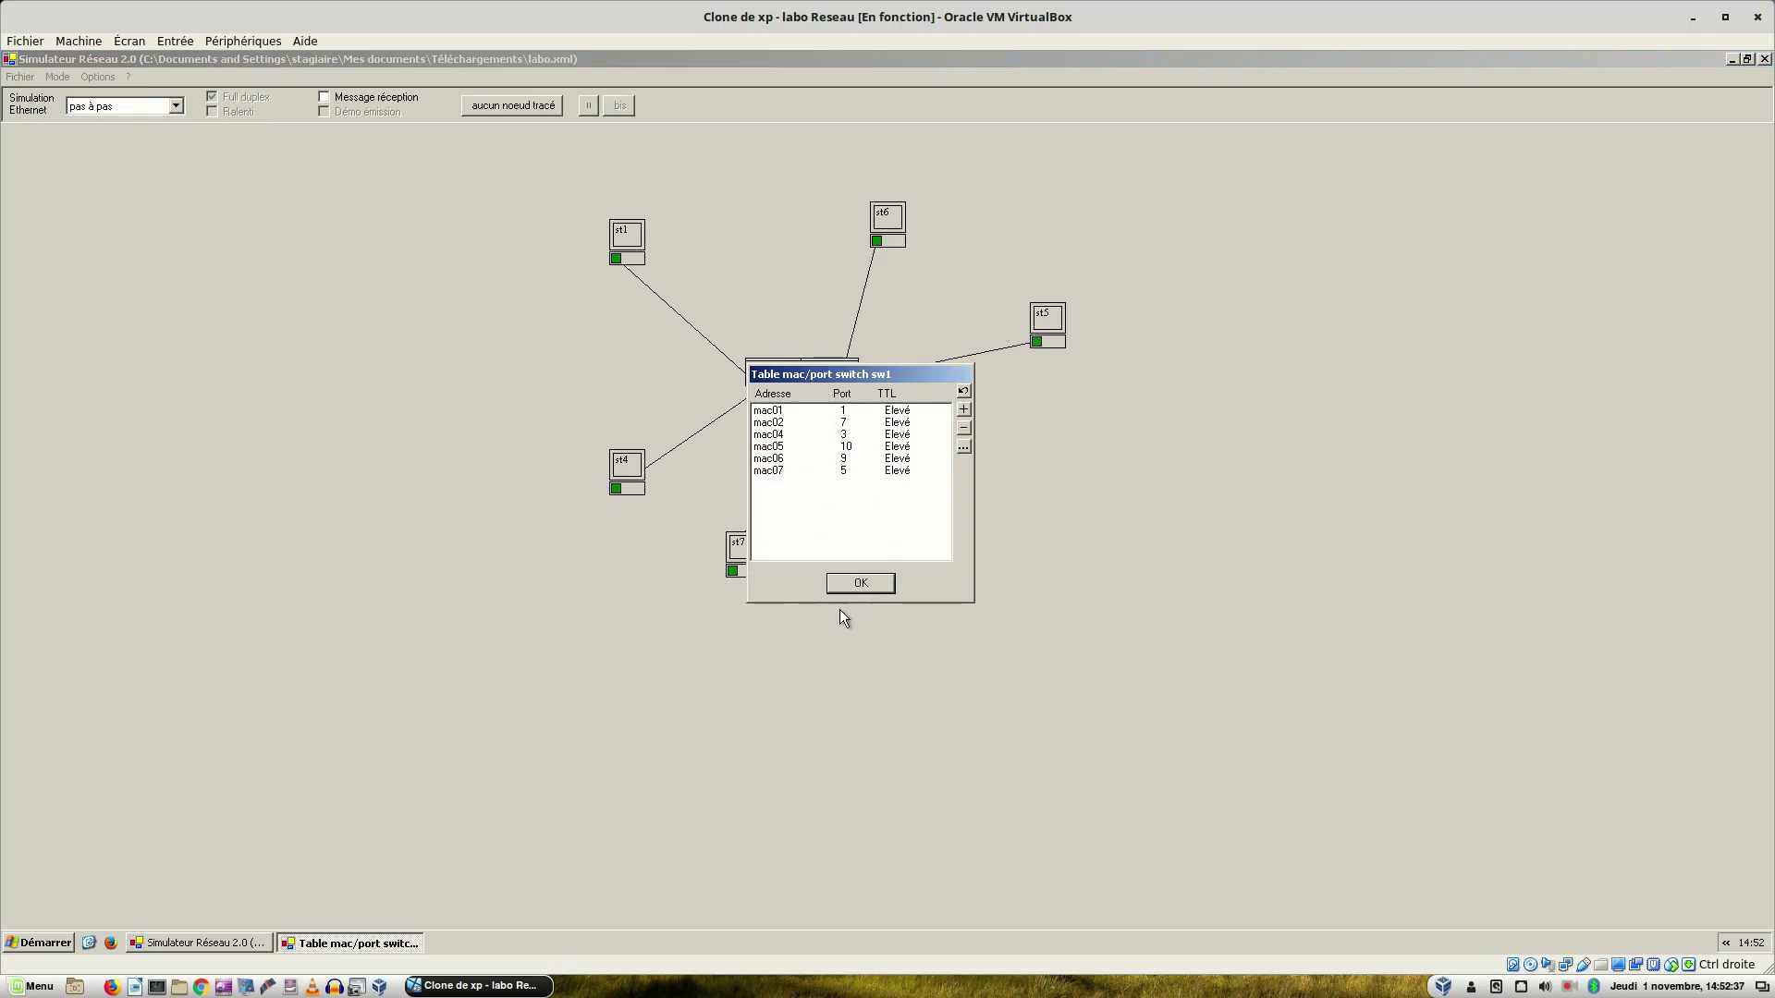
left_click(861, 583)
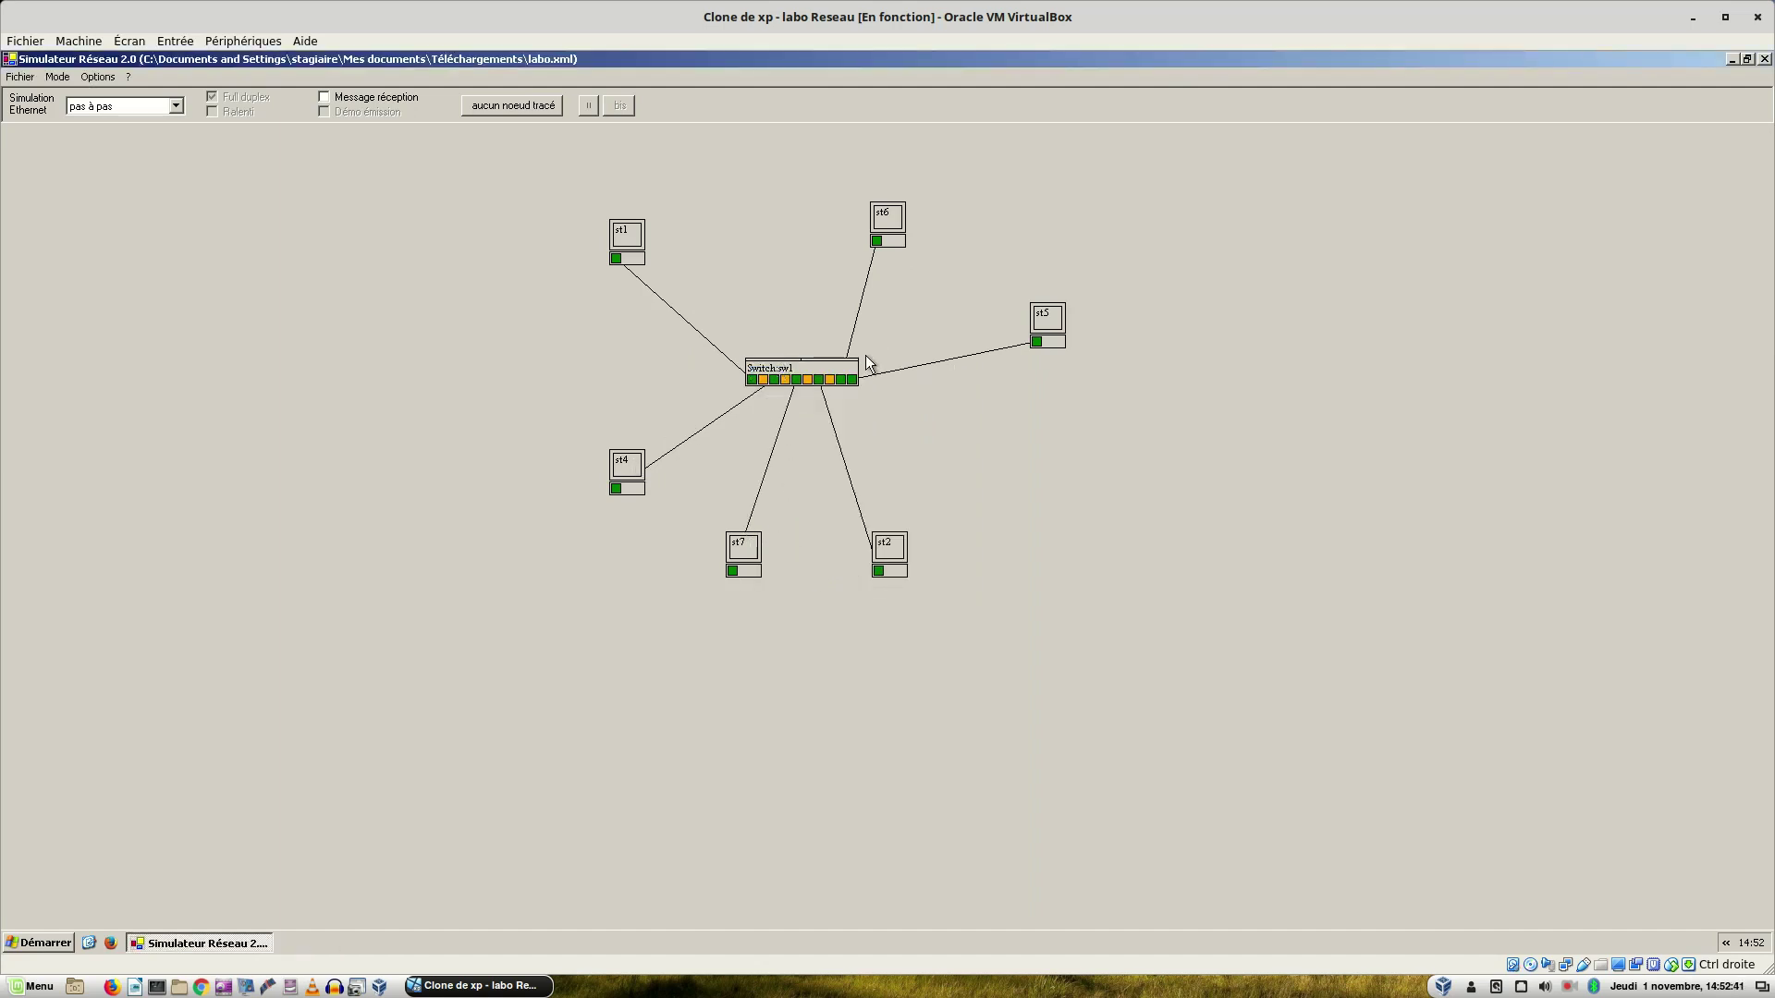
Reopen sw1's MAC/port table to examine the address, port and TTL of each station, and close it.
right_click(814, 365)
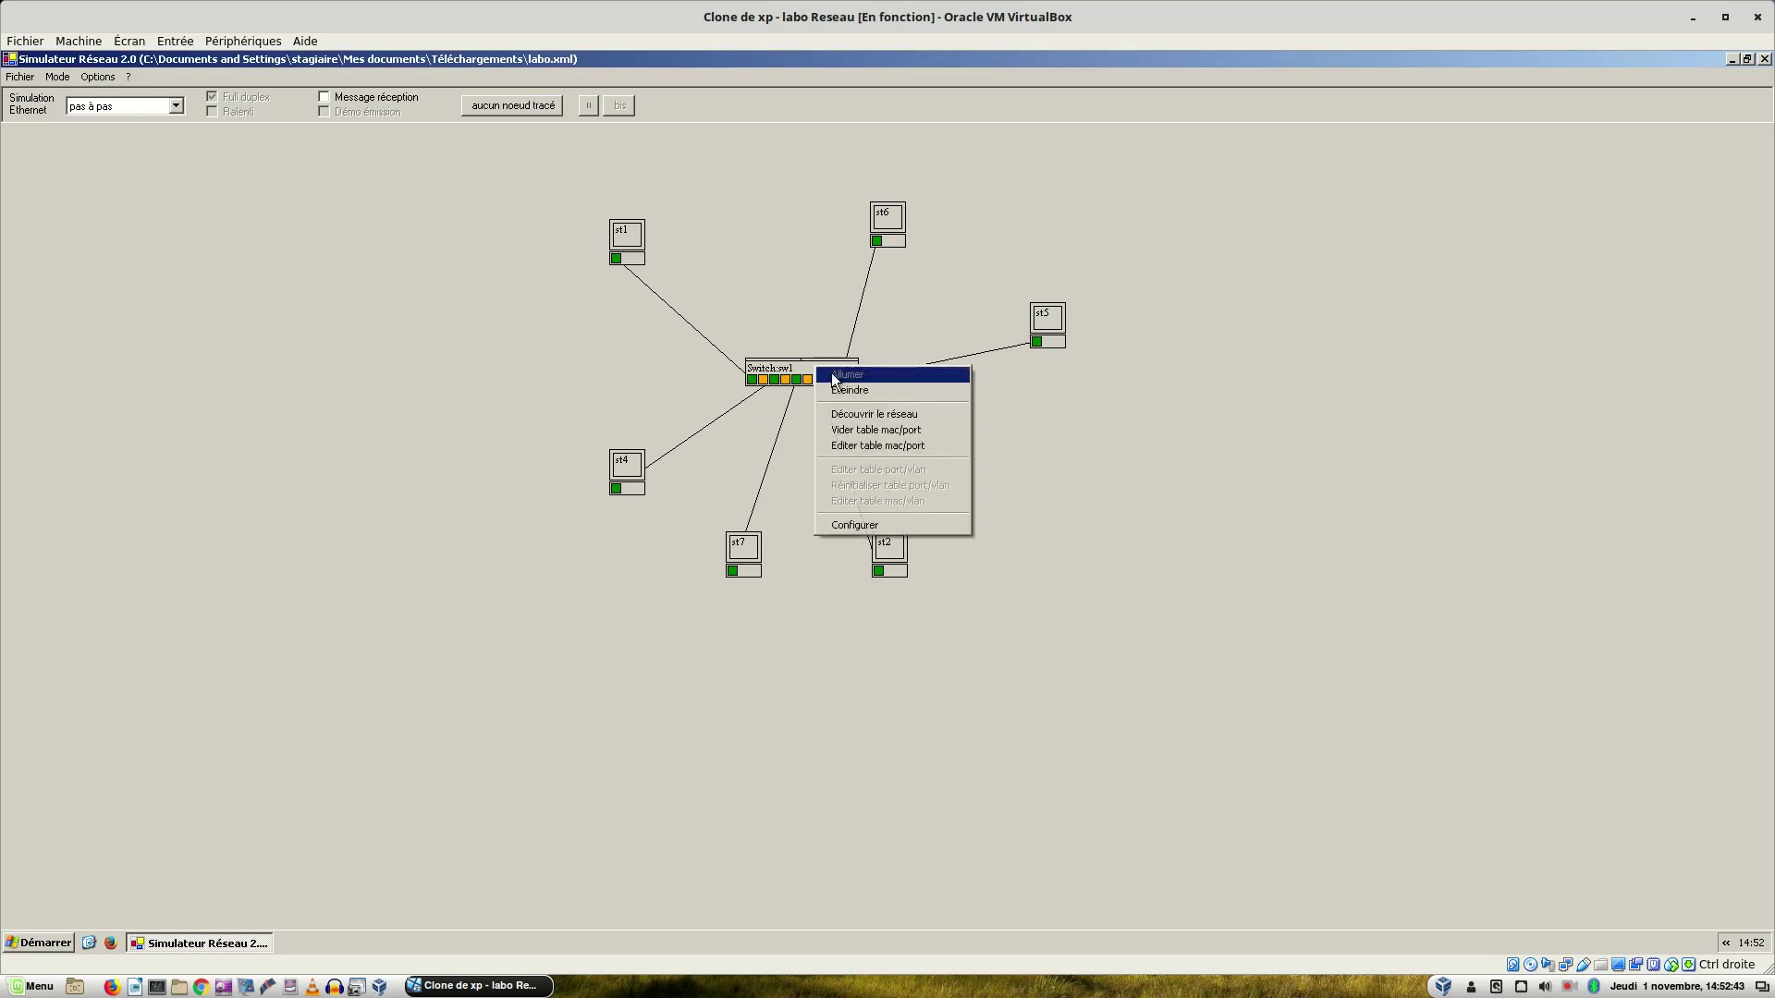
left_click(853, 446)
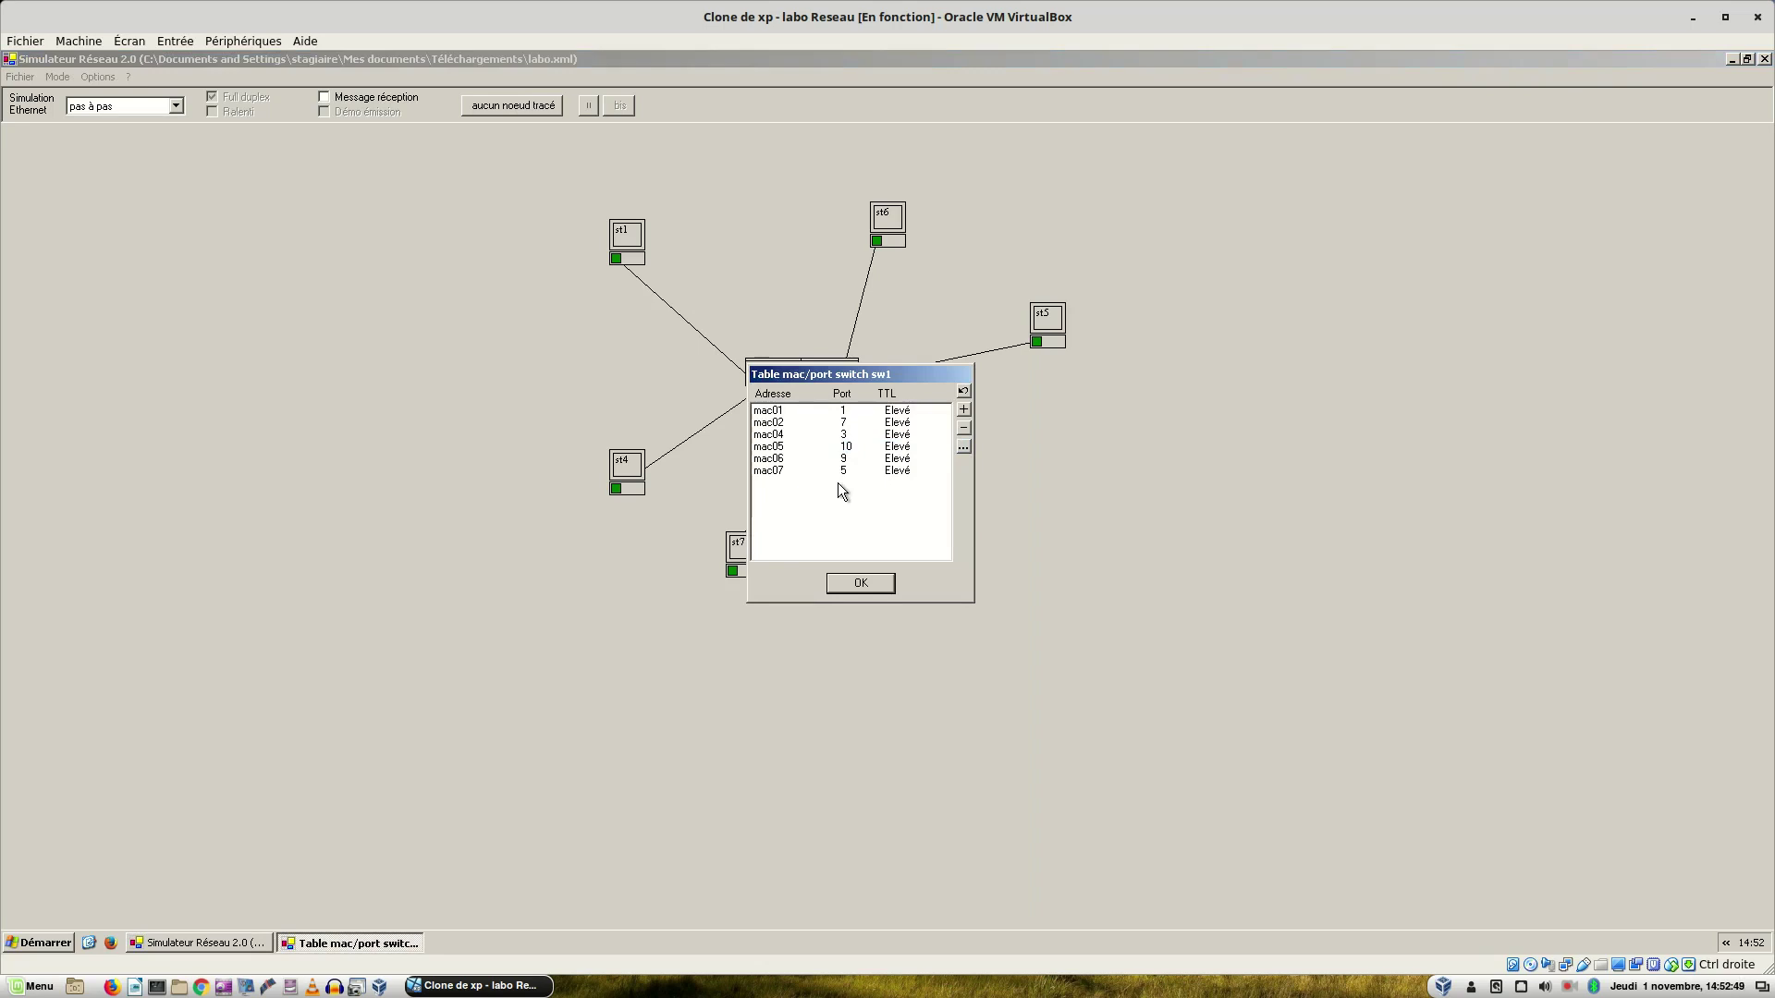
left_click(862, 584)
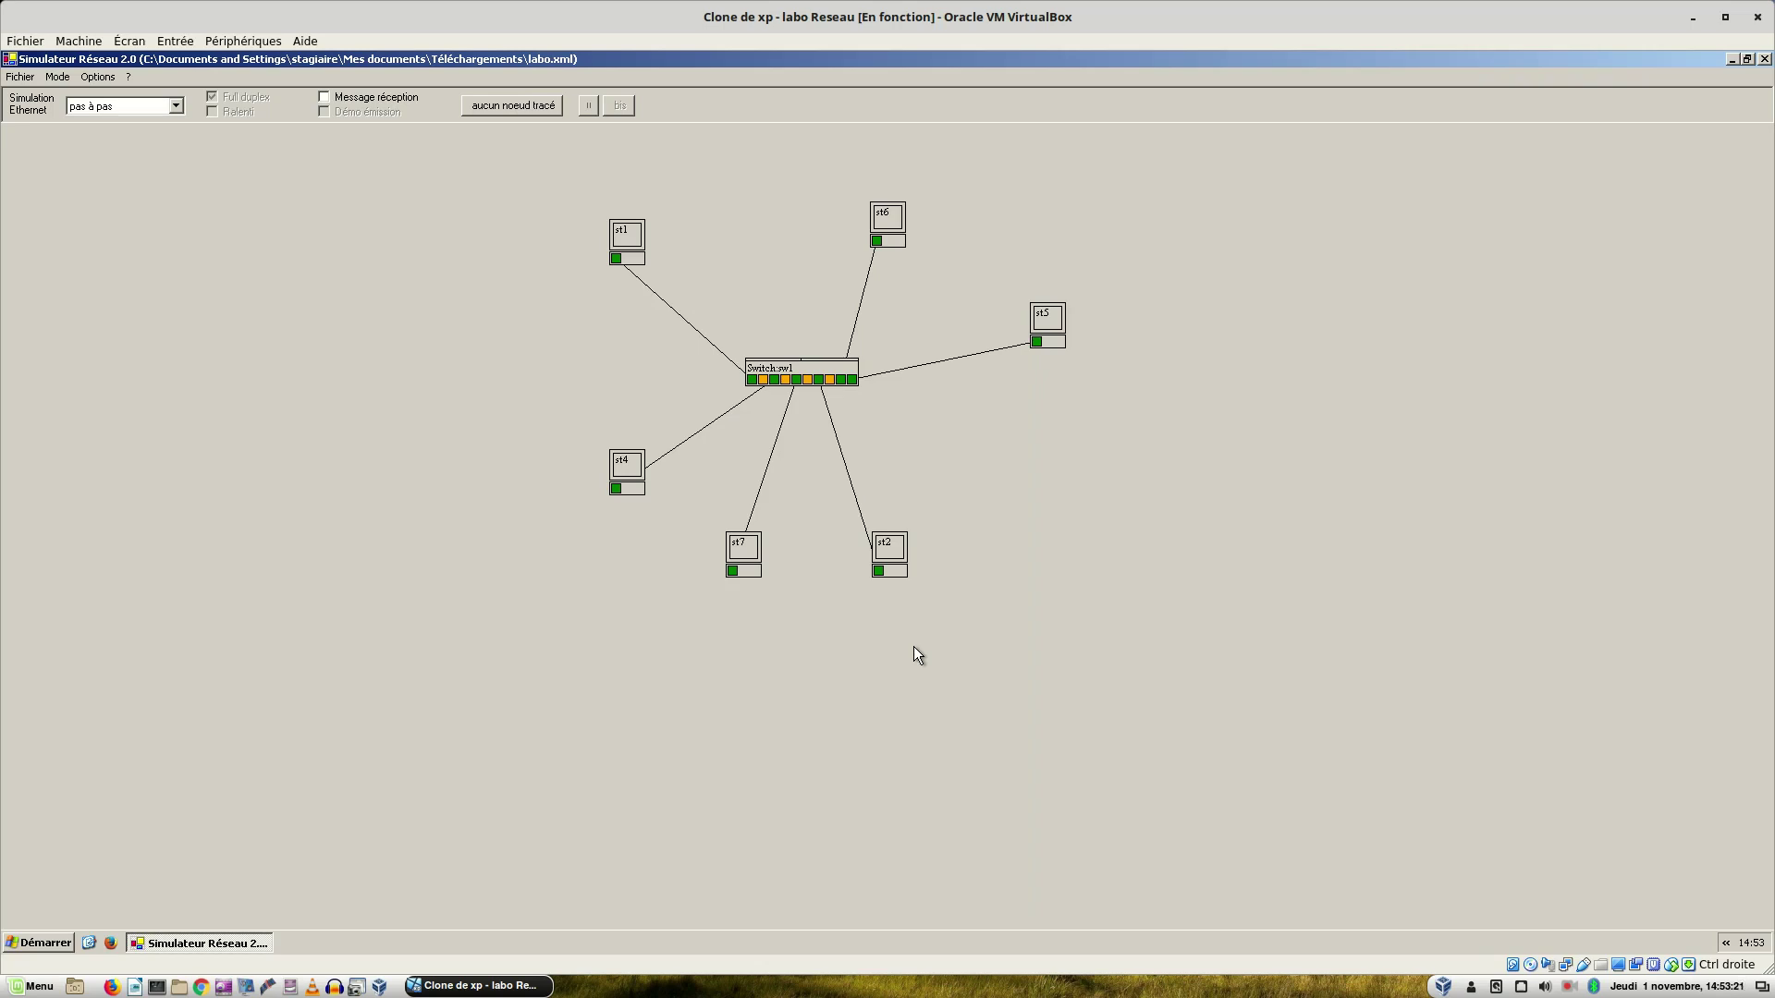
Return to network design mode and add a second switch below st5 with three stations beneath it.
left_click(57, 77)
left_click(176, 124)
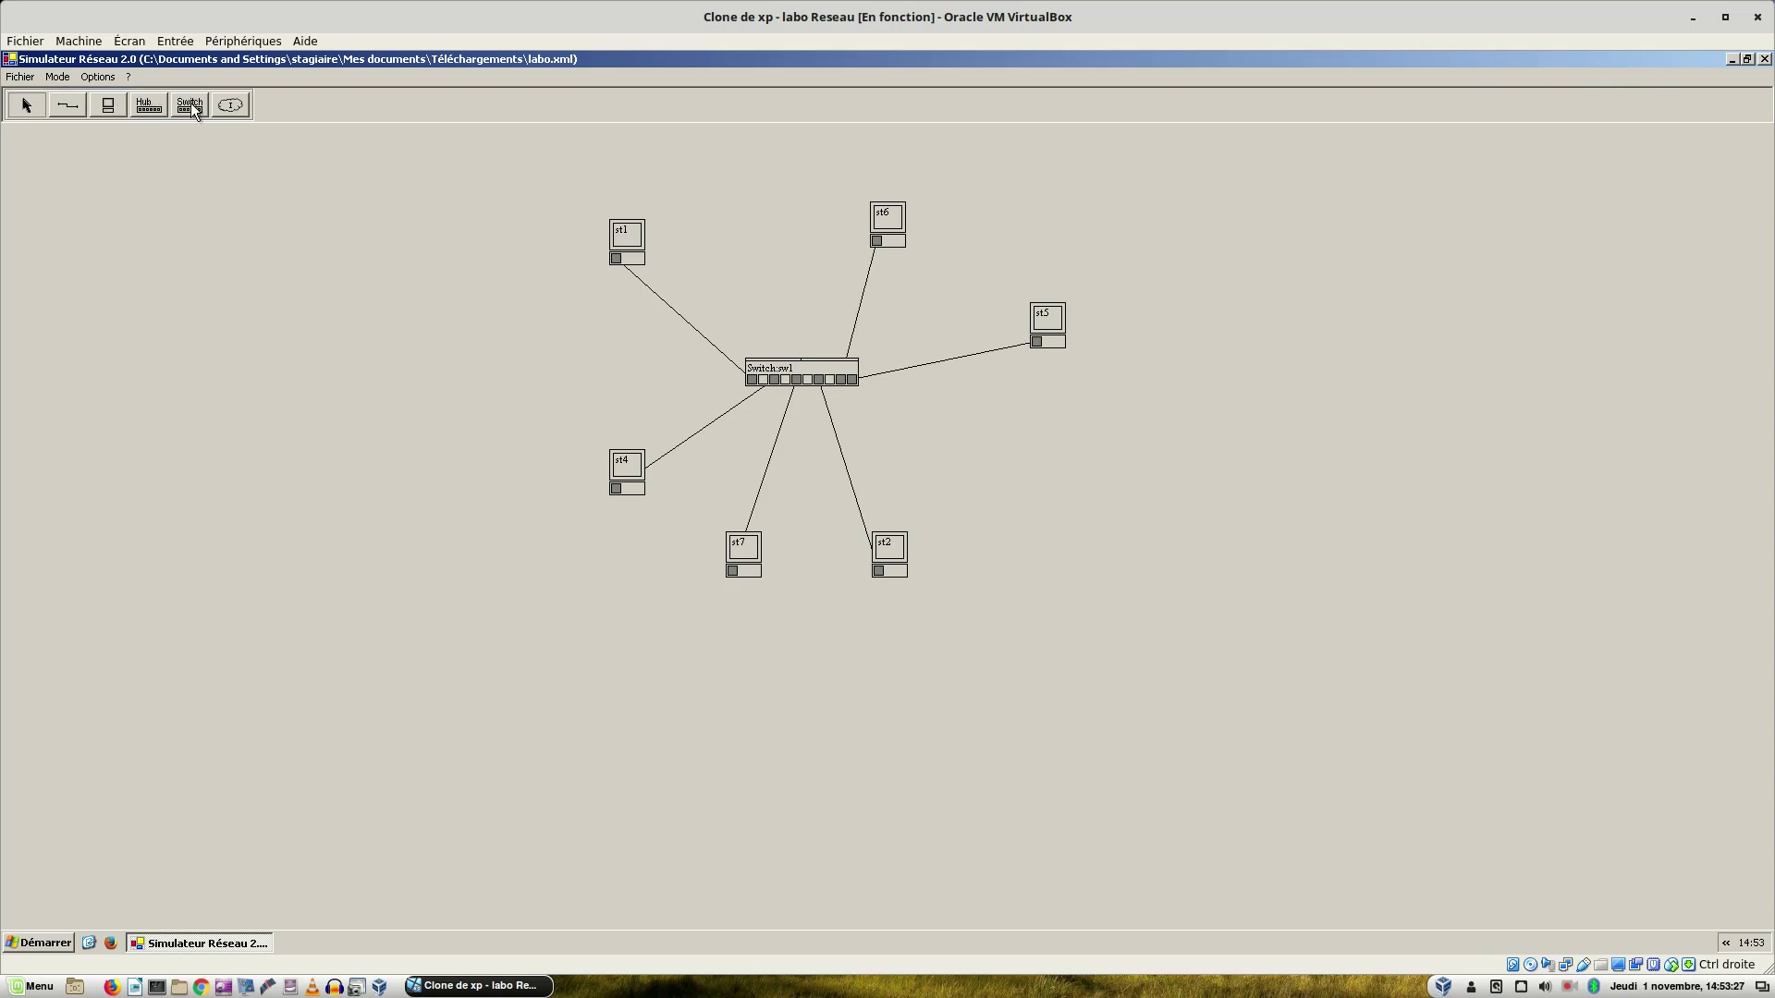
left_click(190, 104)
left_click(102, 107)
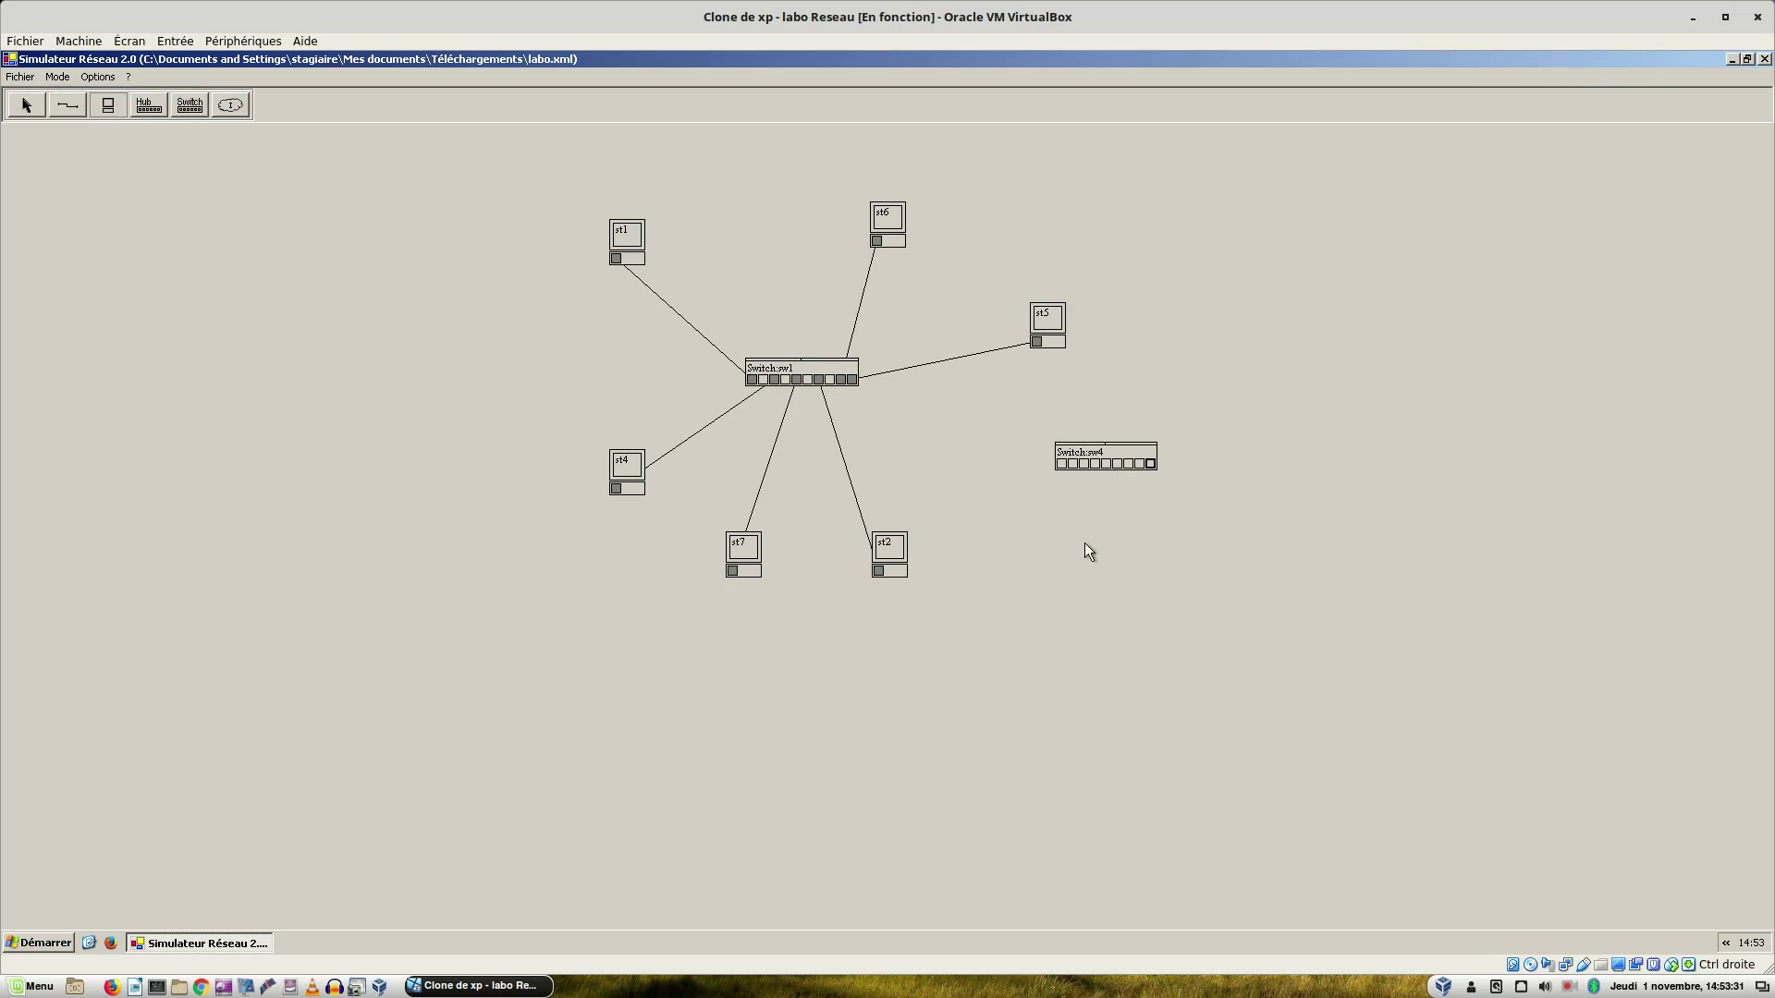
left_click(1276, 532)
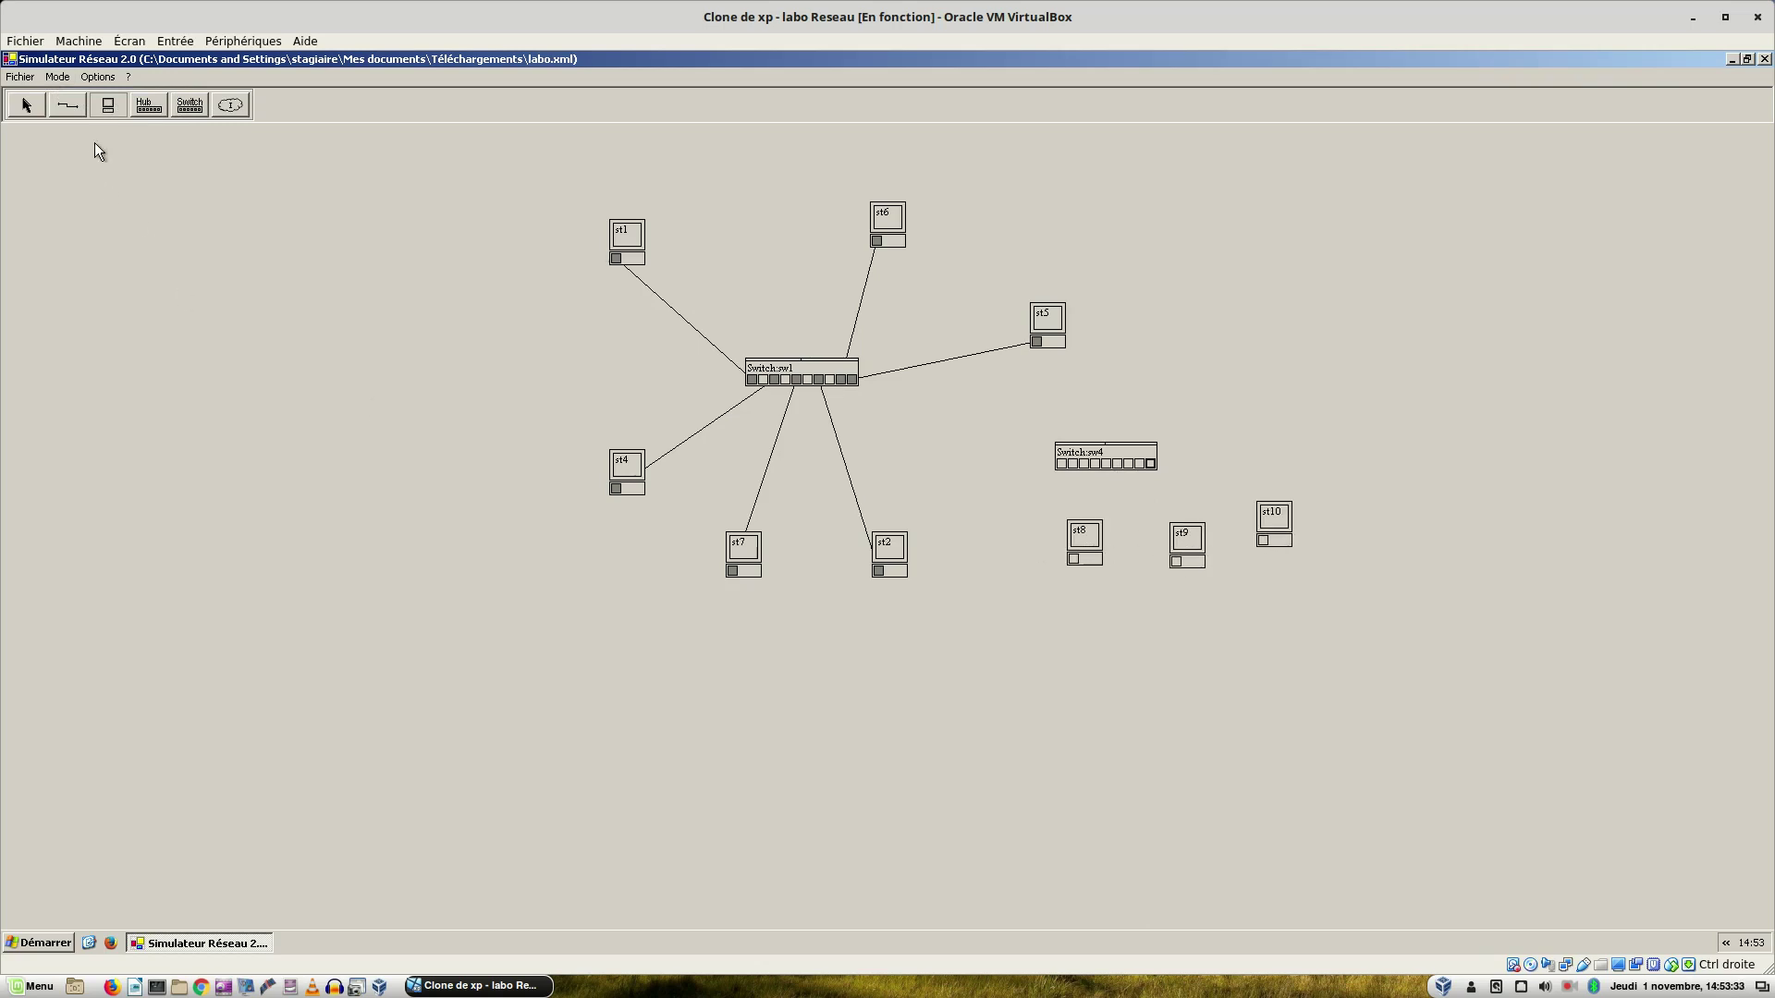
Connect st8, st9 and st10 with cables to separate ports of switch sw4.
left_click(72, 105)
left_click_drag(1077, 562, 1087, 469)
mouse_move(1137, 464)
left_mouse_down()
mouse_move(1272, 543)
mouse_move(1129, 466)
left_mouse_up()
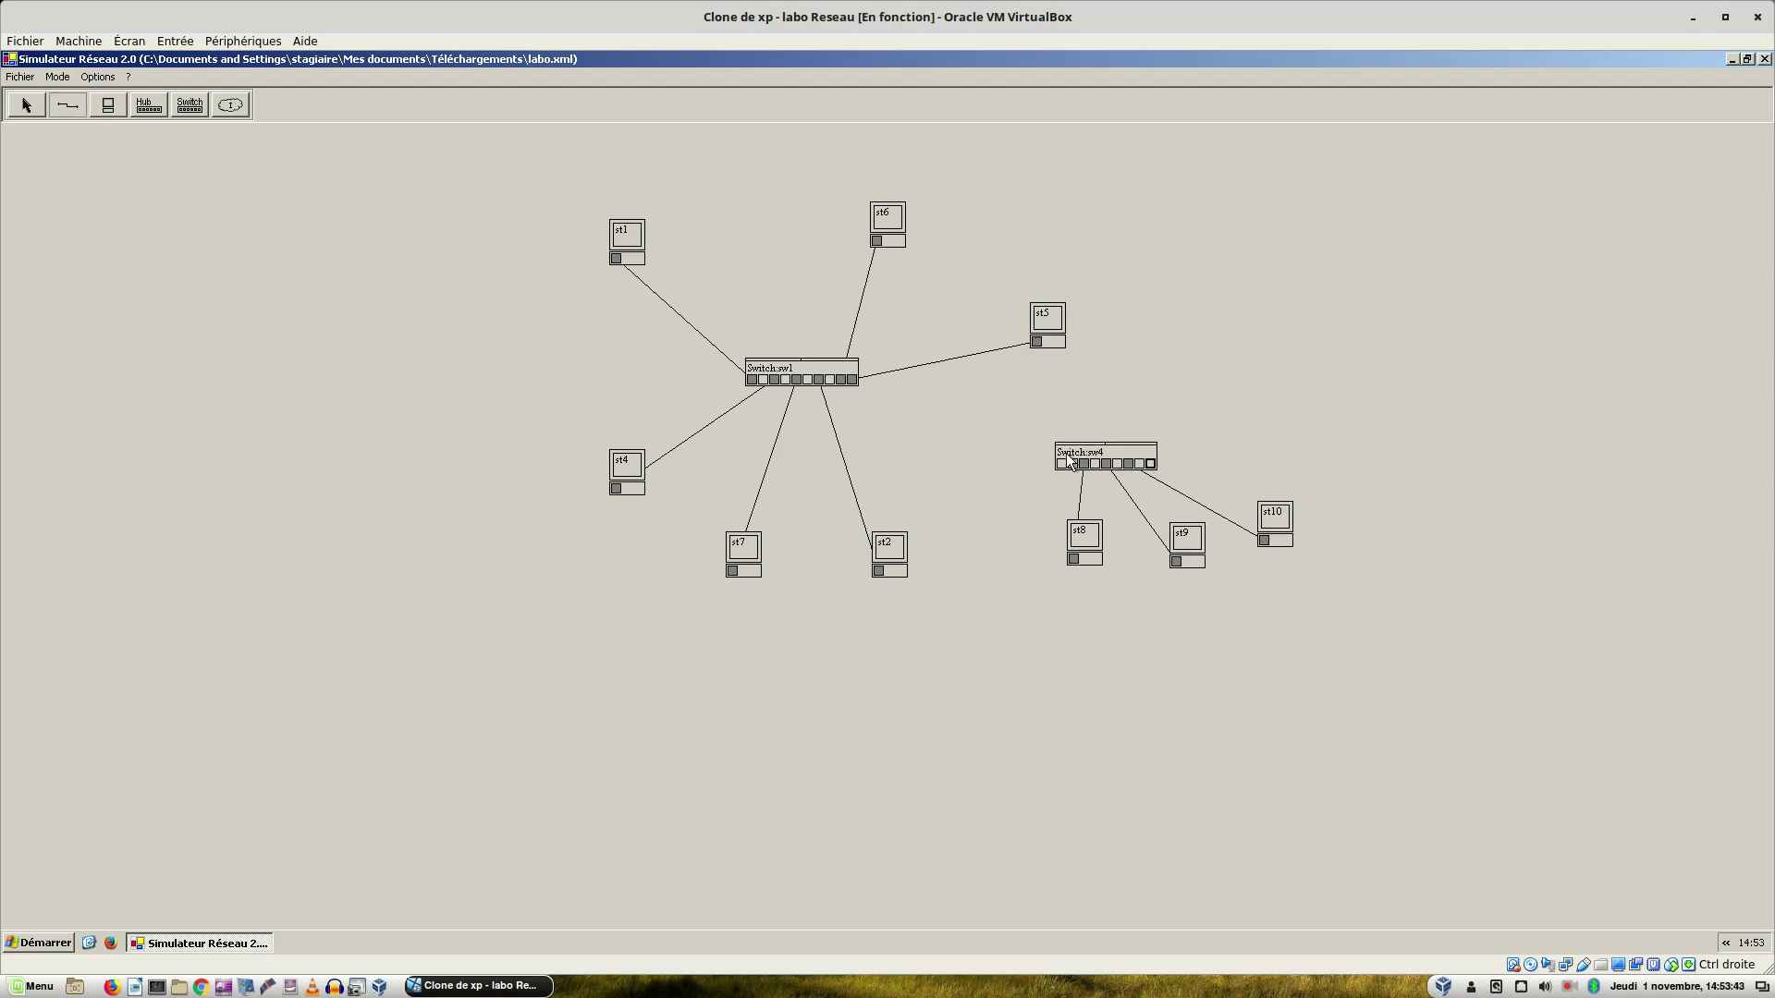
Switch to Ethernet simulation mode, inspect the address and port entries in sw4's MAC/port table, and close it.
left_click(60, 78)
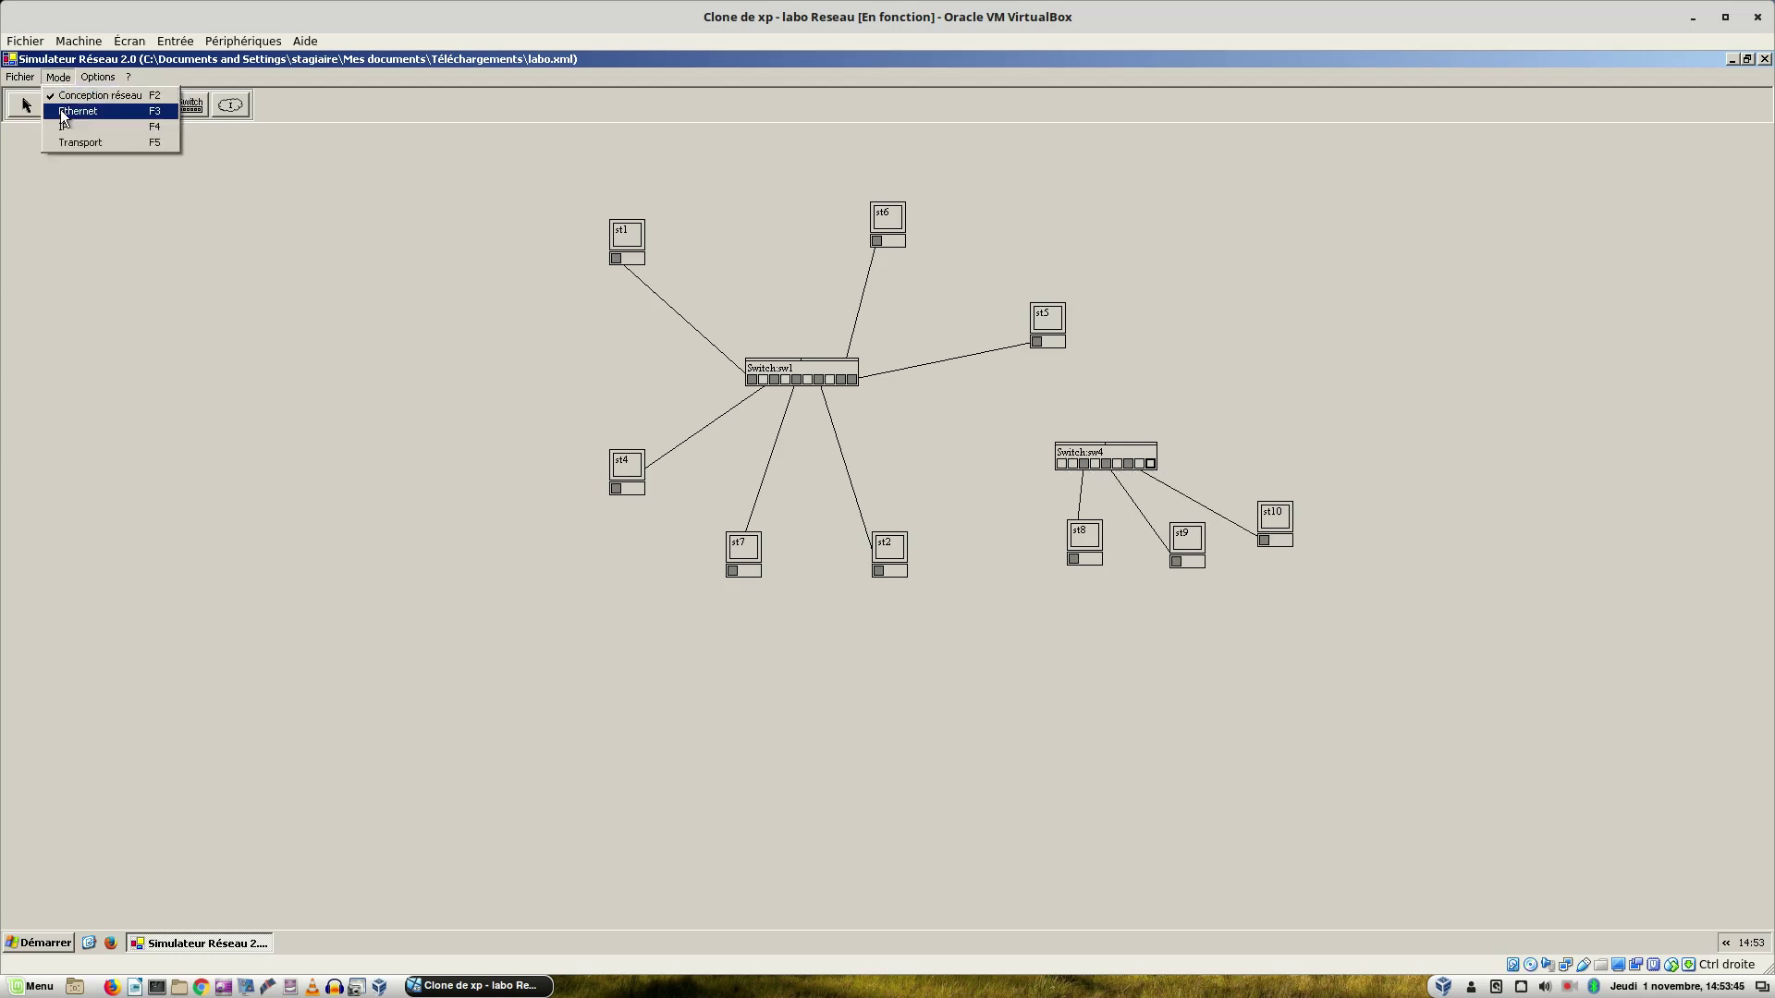
left_click(59, 109)
right_click(1075, 447)
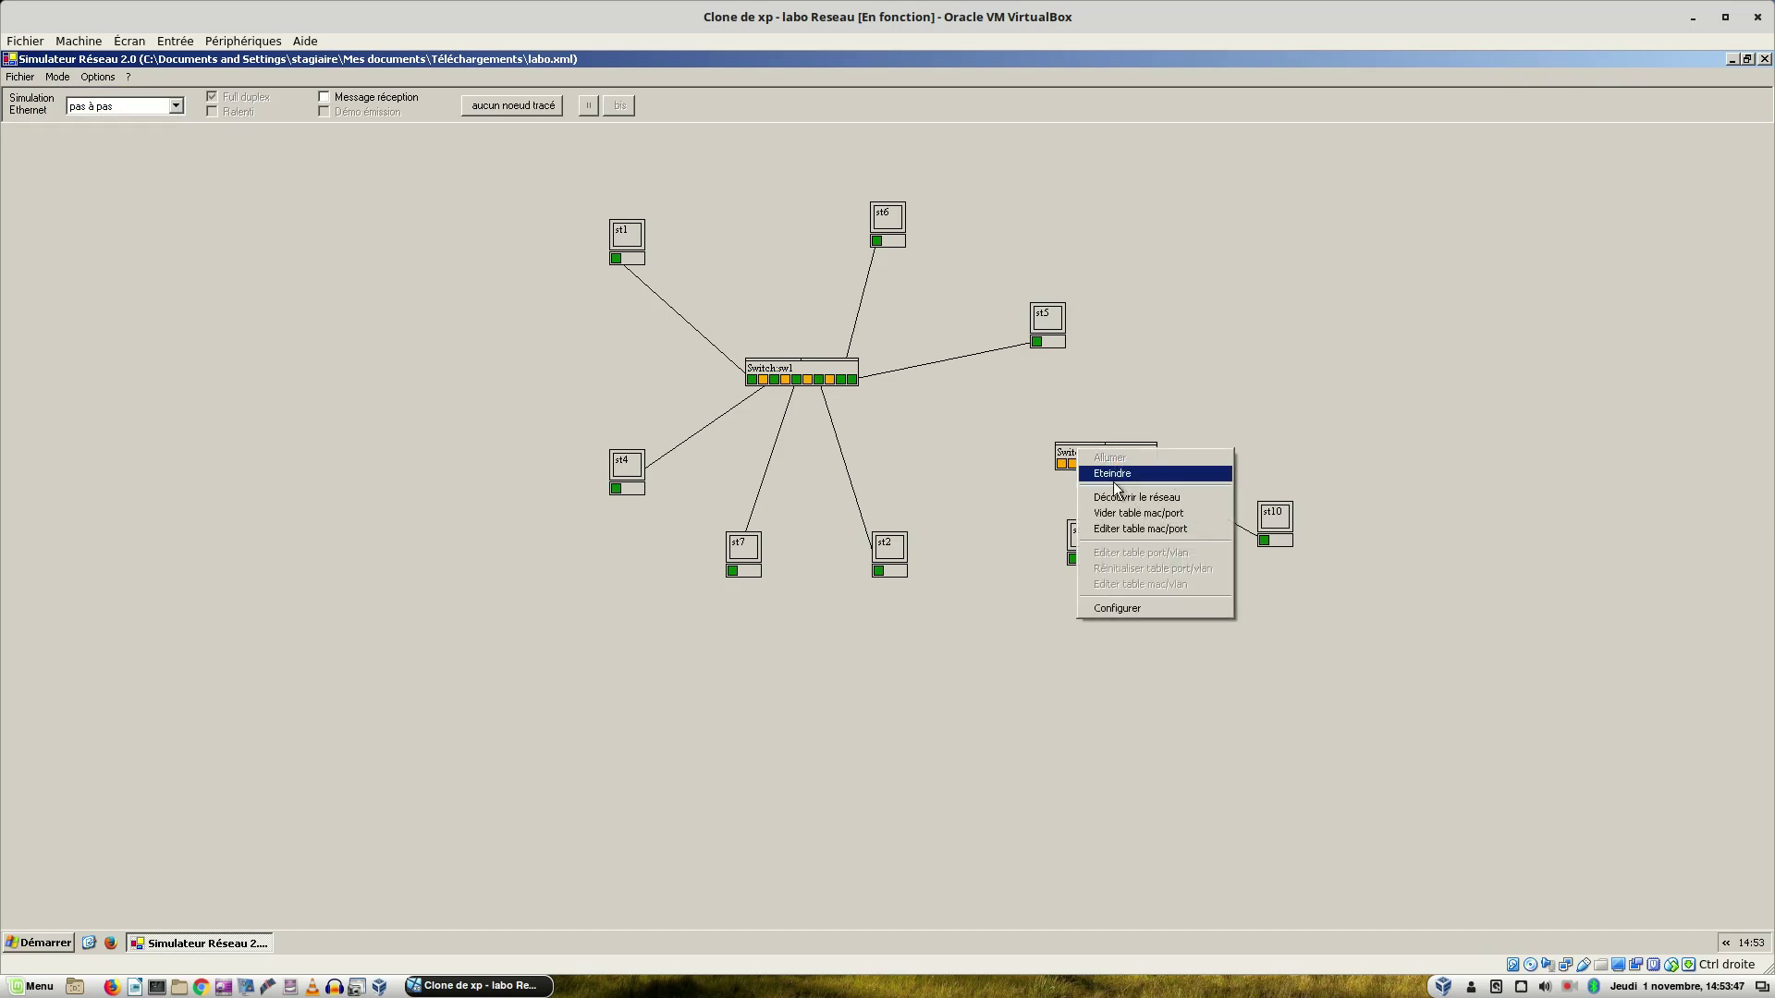
left_click(1121, 533)
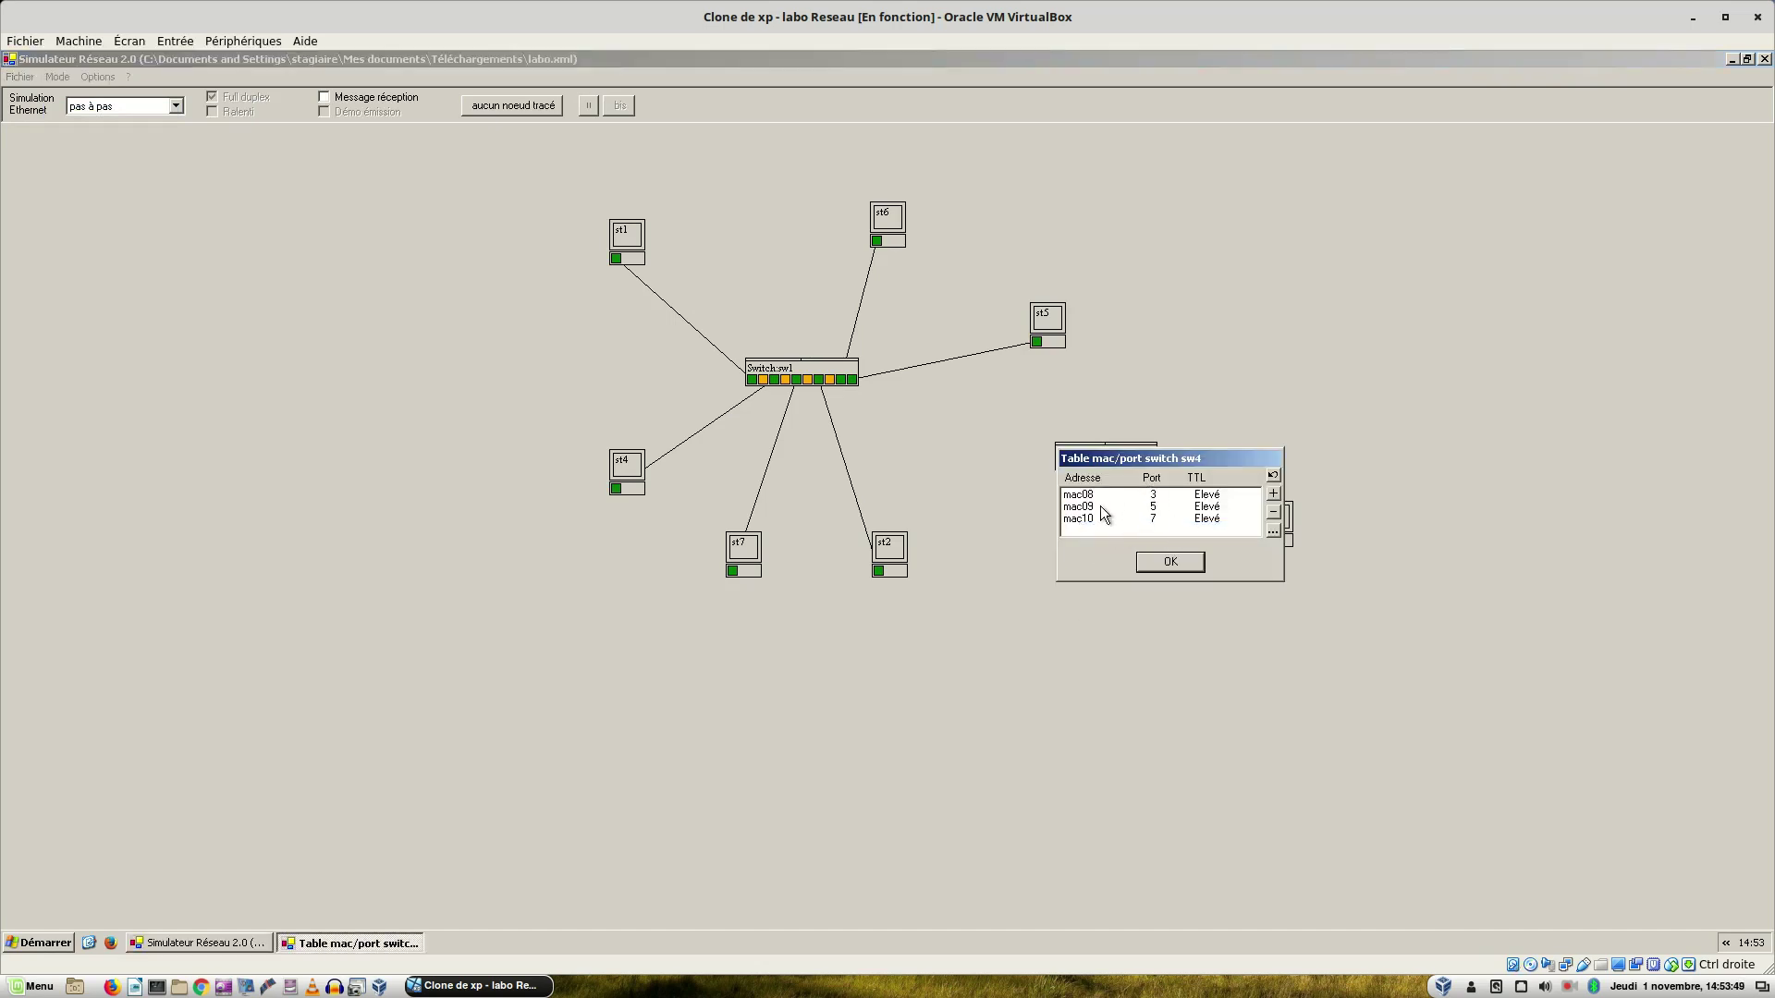
left_click(1168, 563)
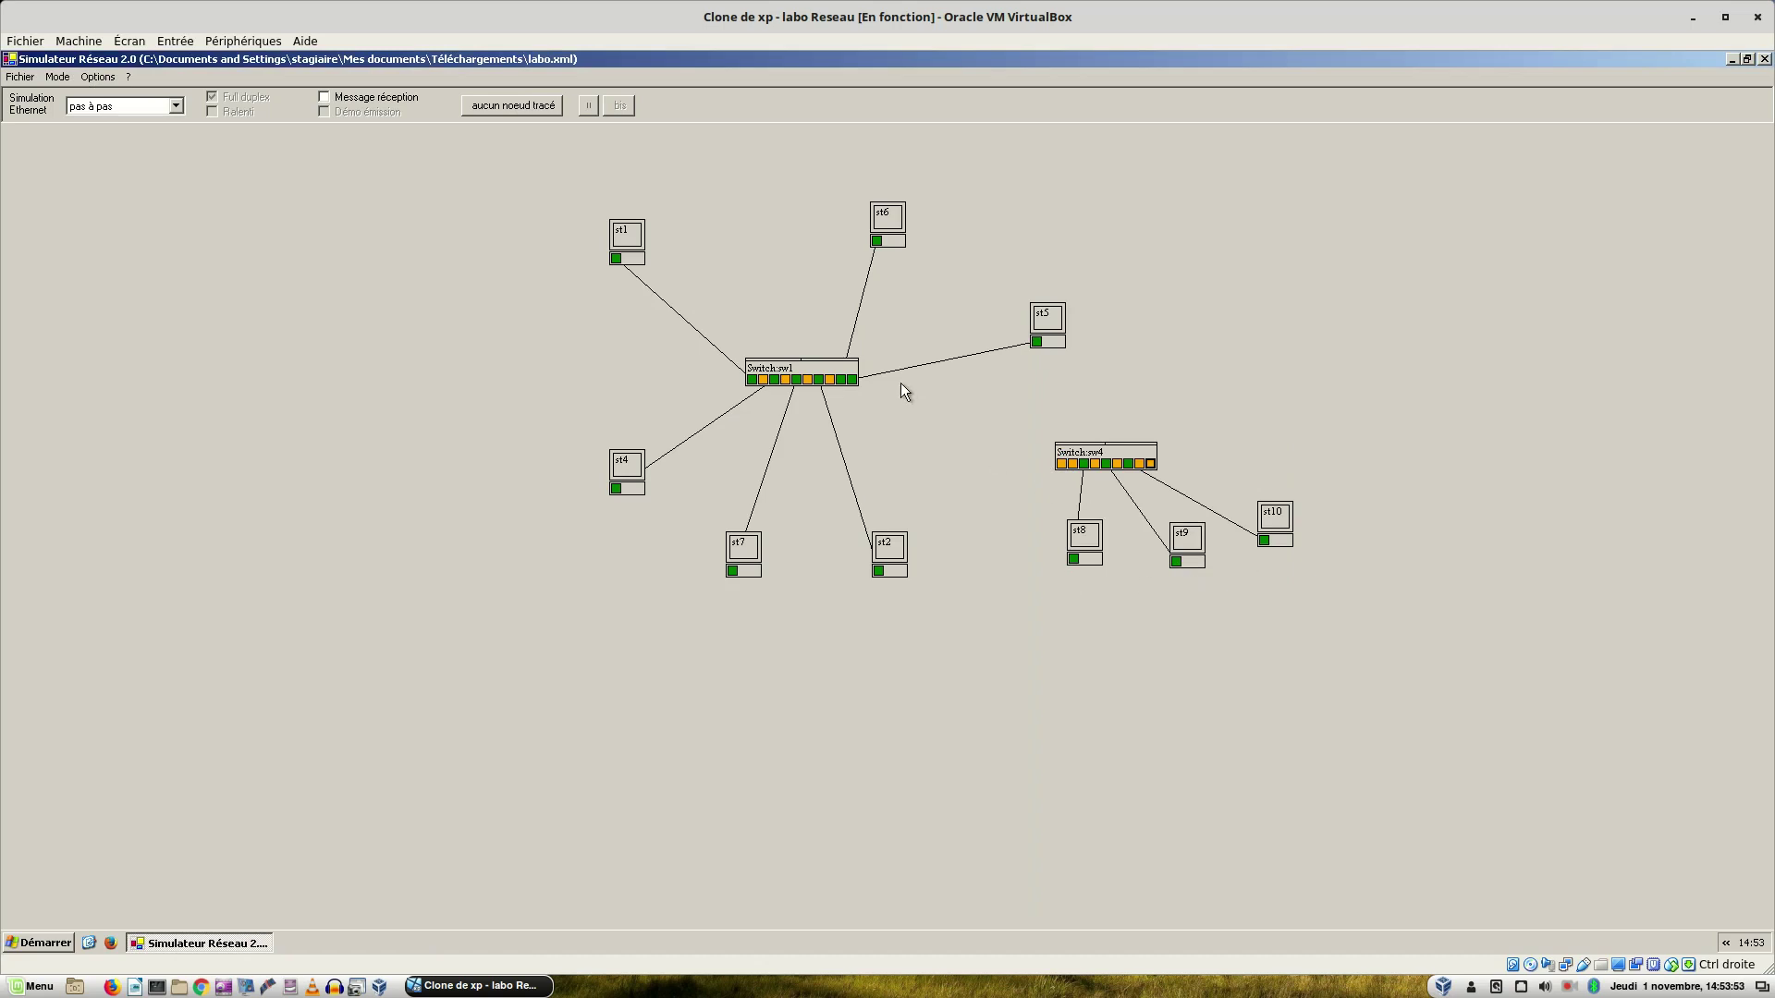
Inspect sw1's MAC/port table for the stations it lists while the two switches are unconnected, and close it.
right_click(812, 369)
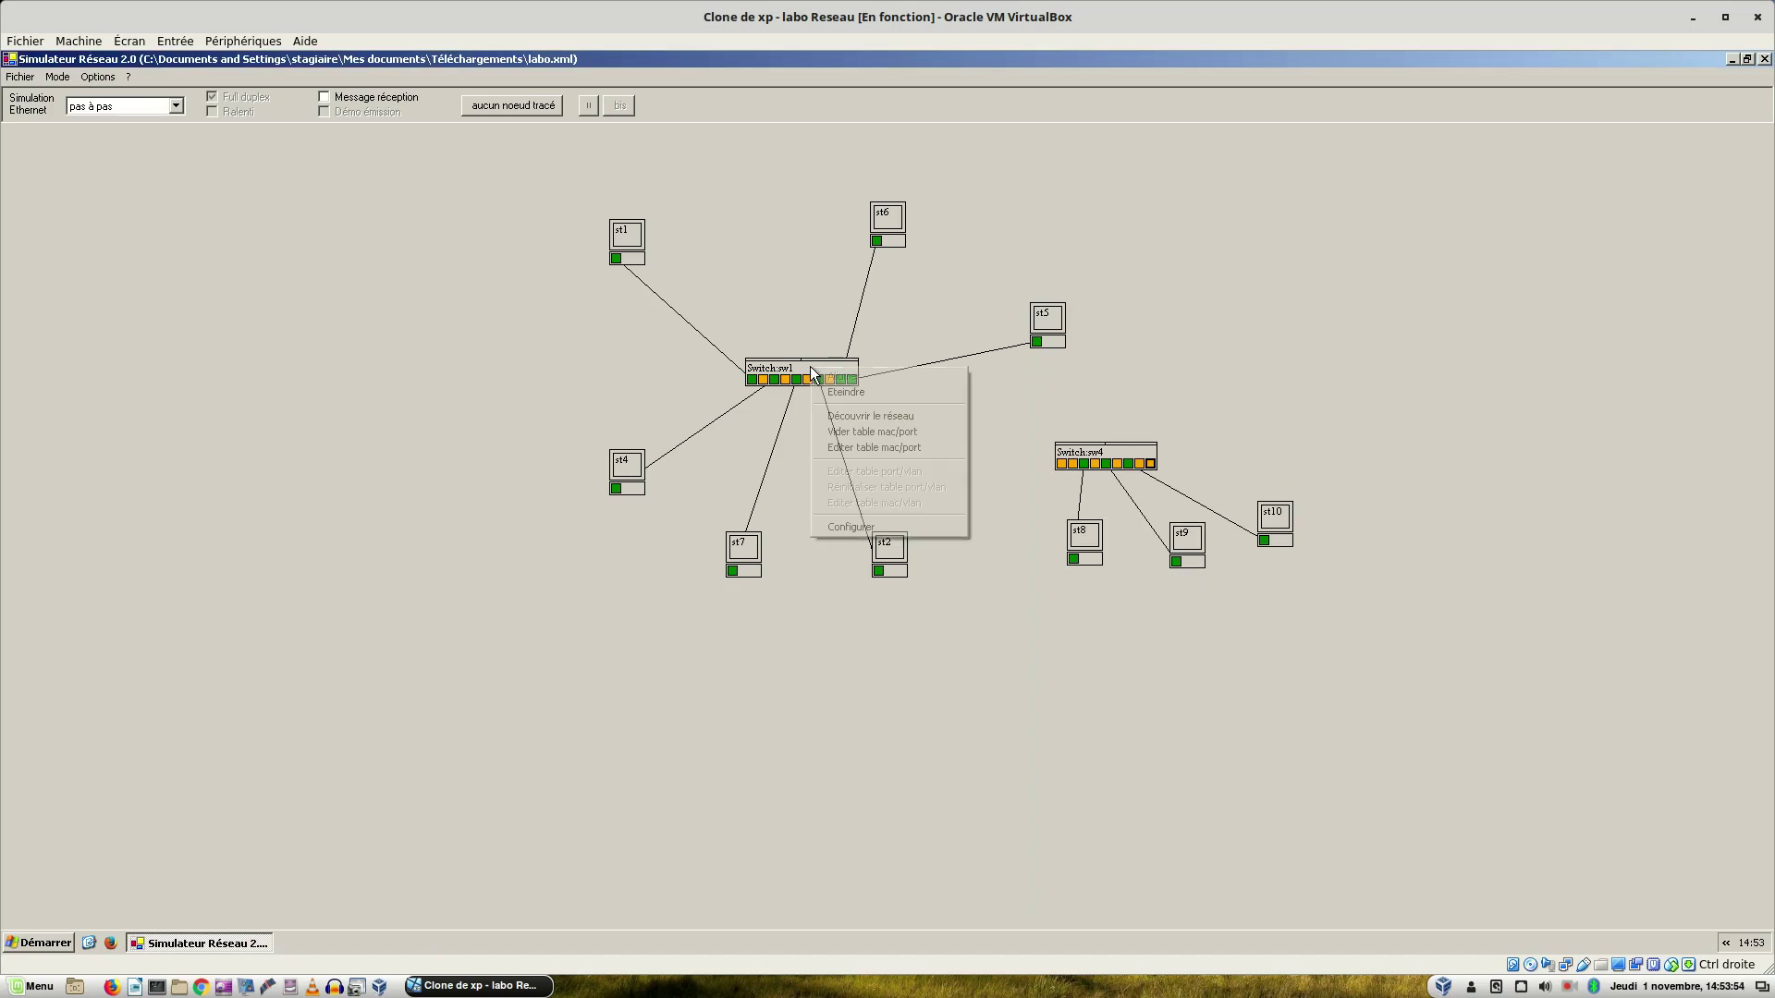
left_click(844, 449)
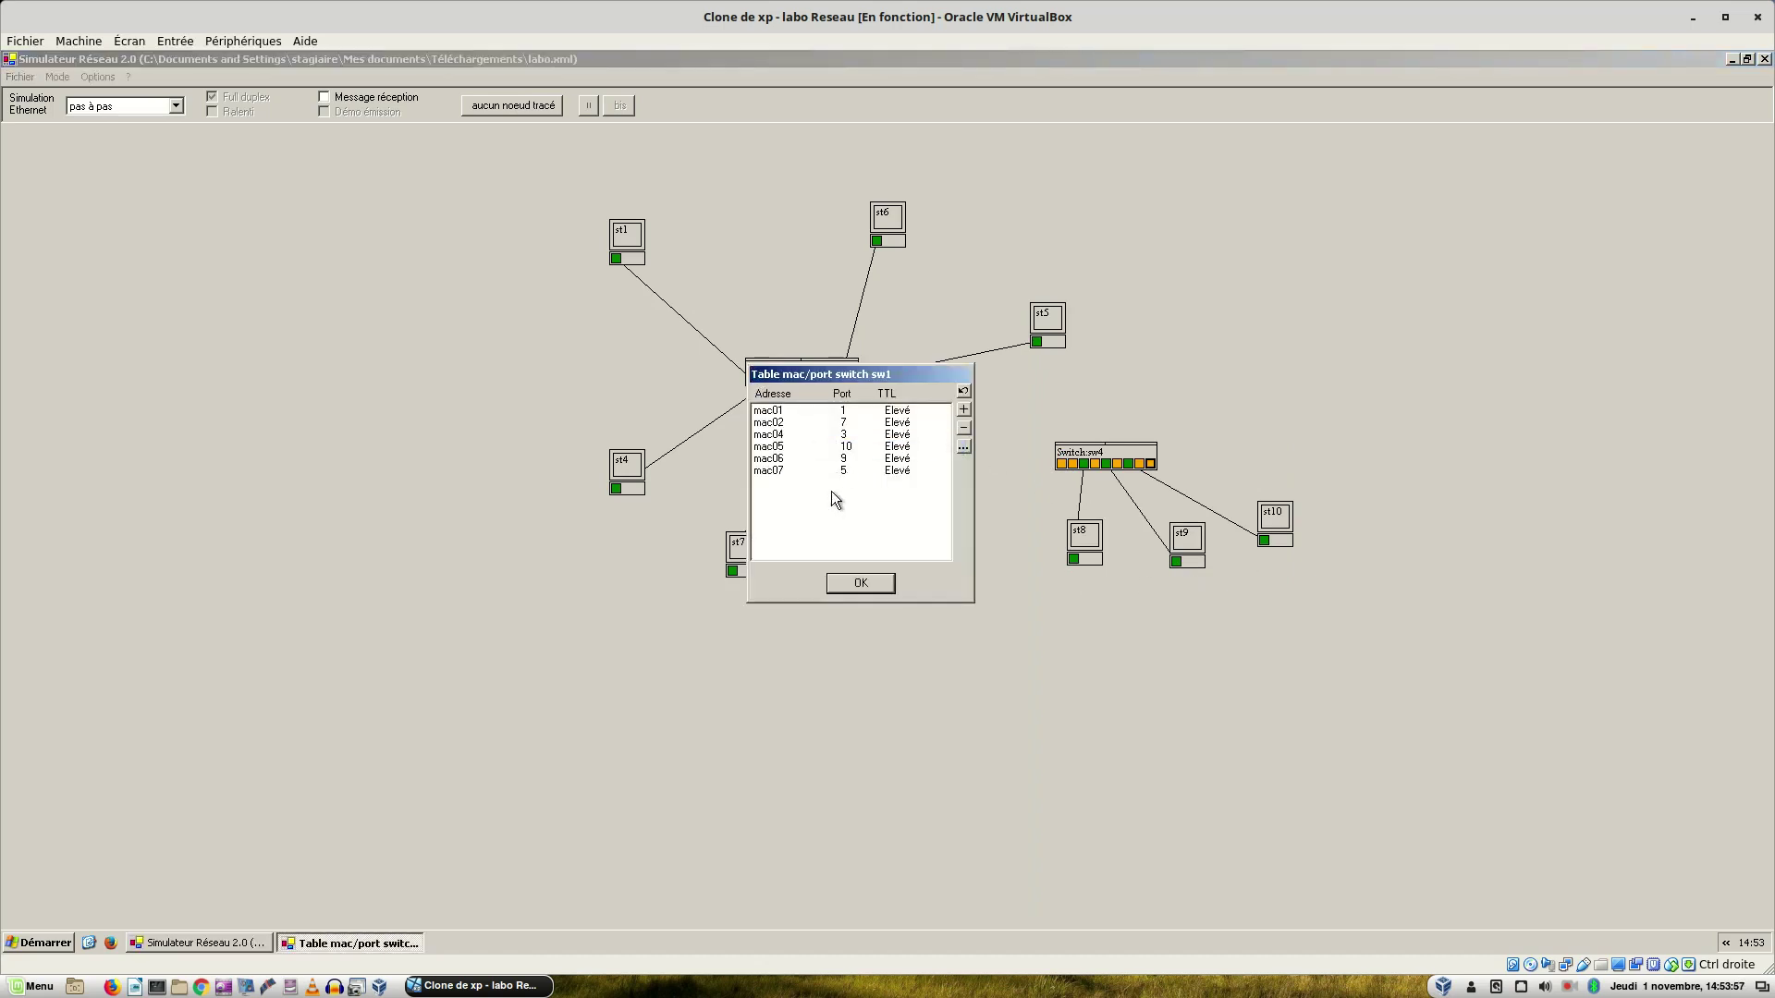
left_click(855, 581)
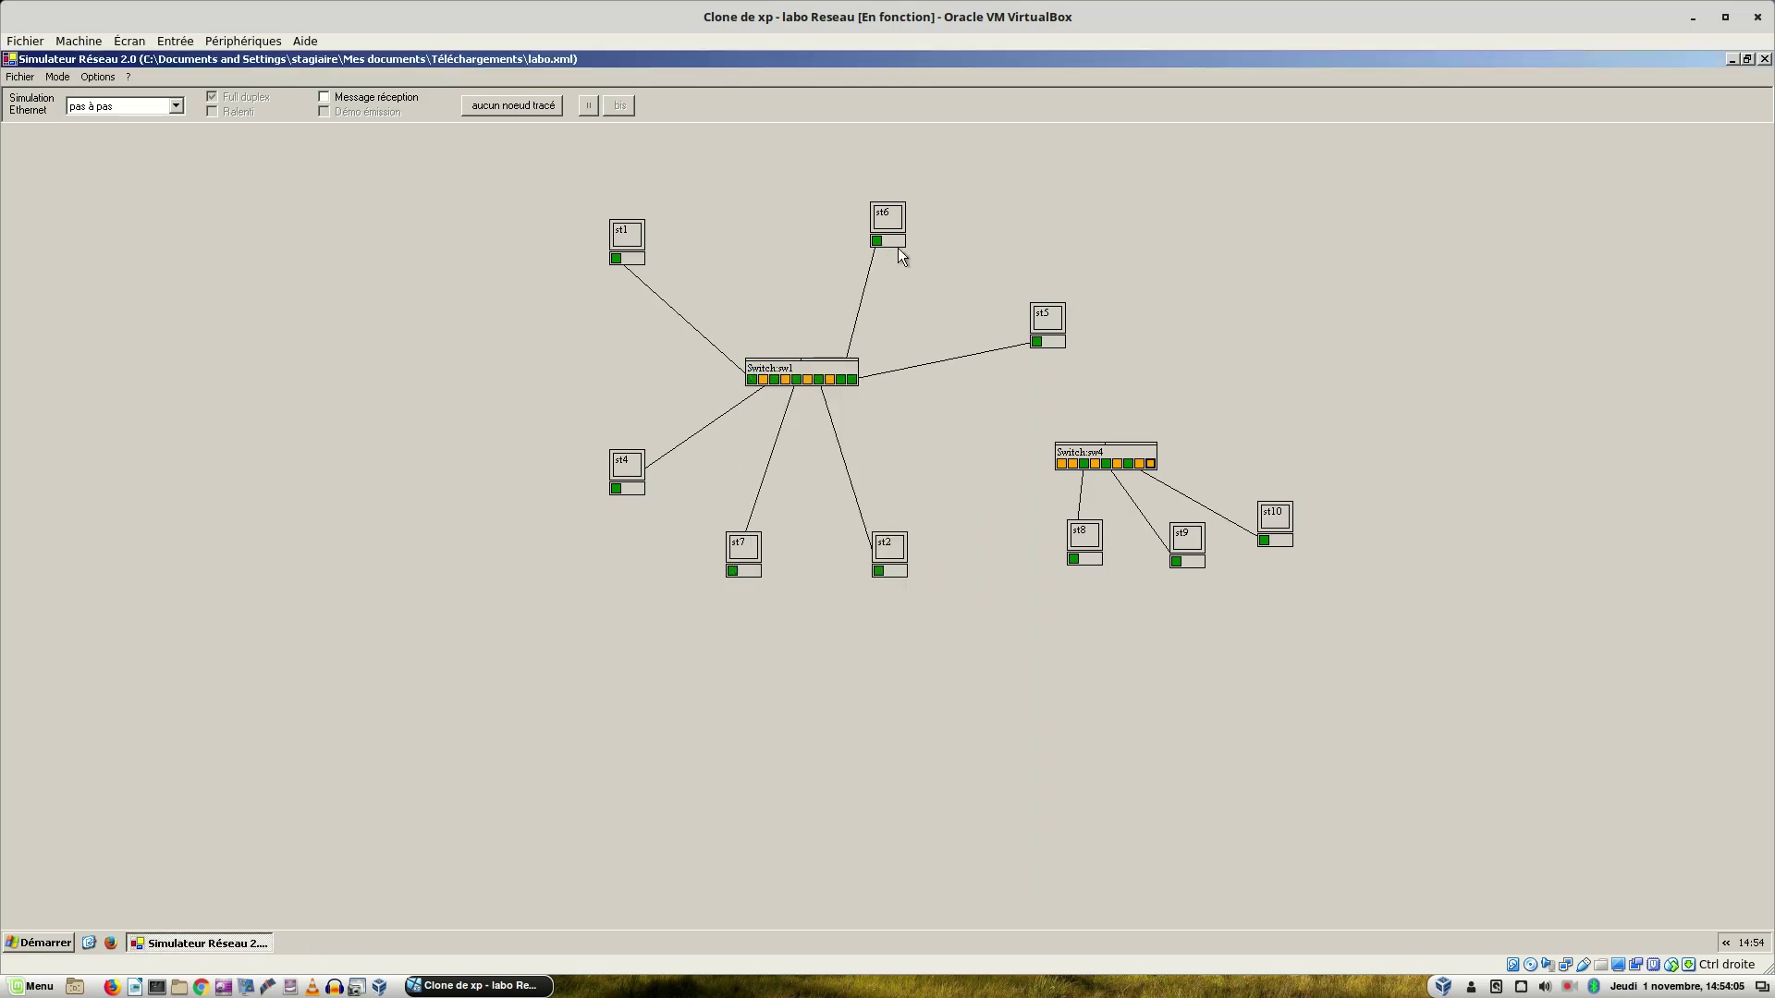
Nudge st5 slightly upward and, in network design mode, cable port 8 of sw1 to port 9 of sw4.
left_click_drag(1051, 318, 1050, 298)
left_click(67, 78)
left_click(79, 97)
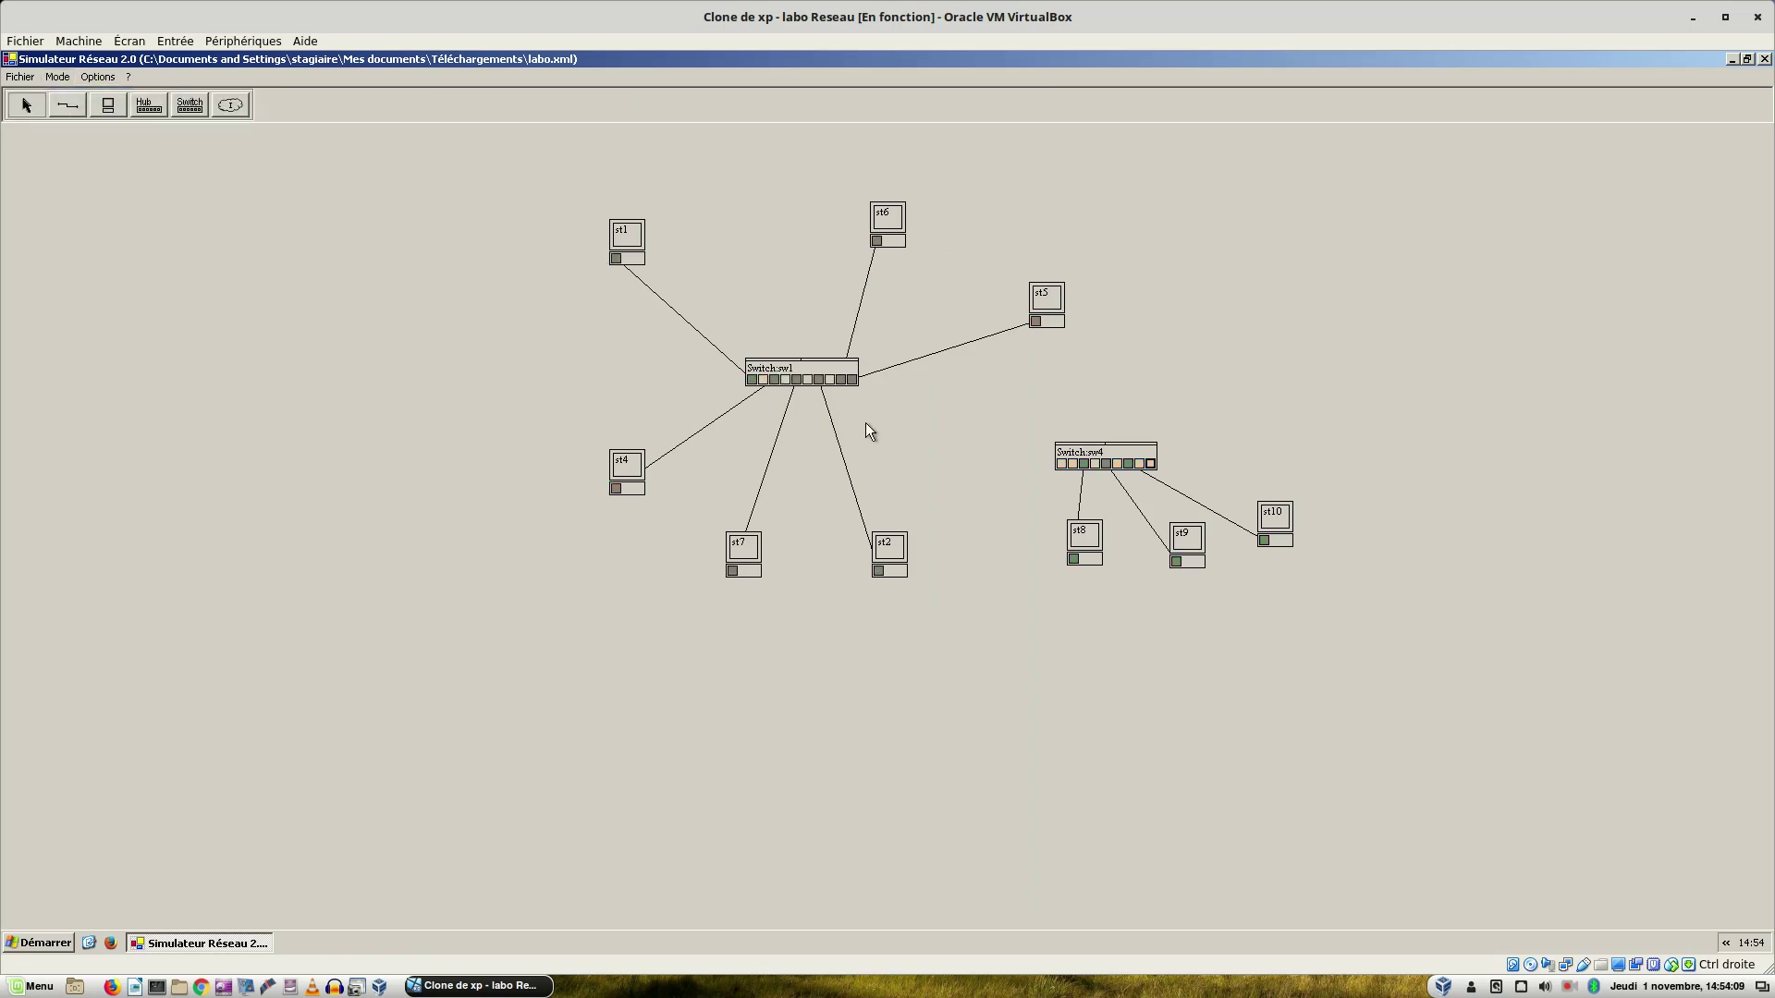
left_click_drag(835, 380, 1153, 471)
left_click(1151, 465)
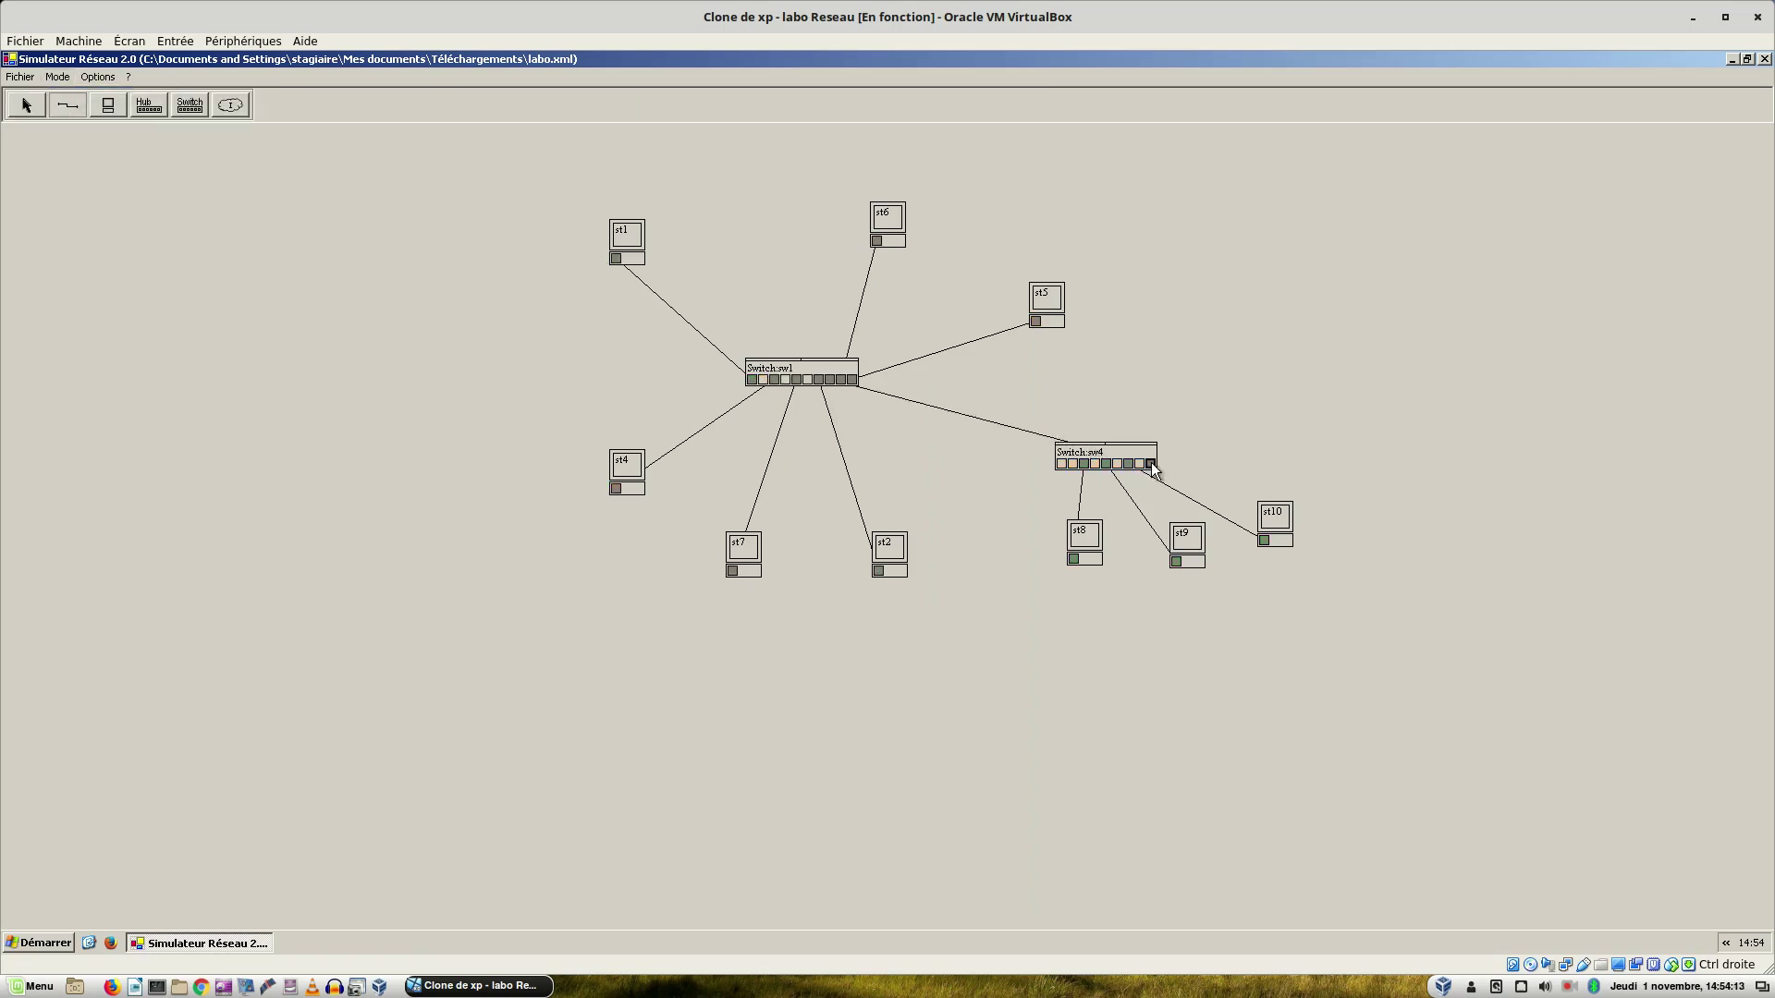
Switch to Ethernet simulation mode and display sw1's MAC/port table beside the network diagram, clear of the switch.
left_click(56, 77)
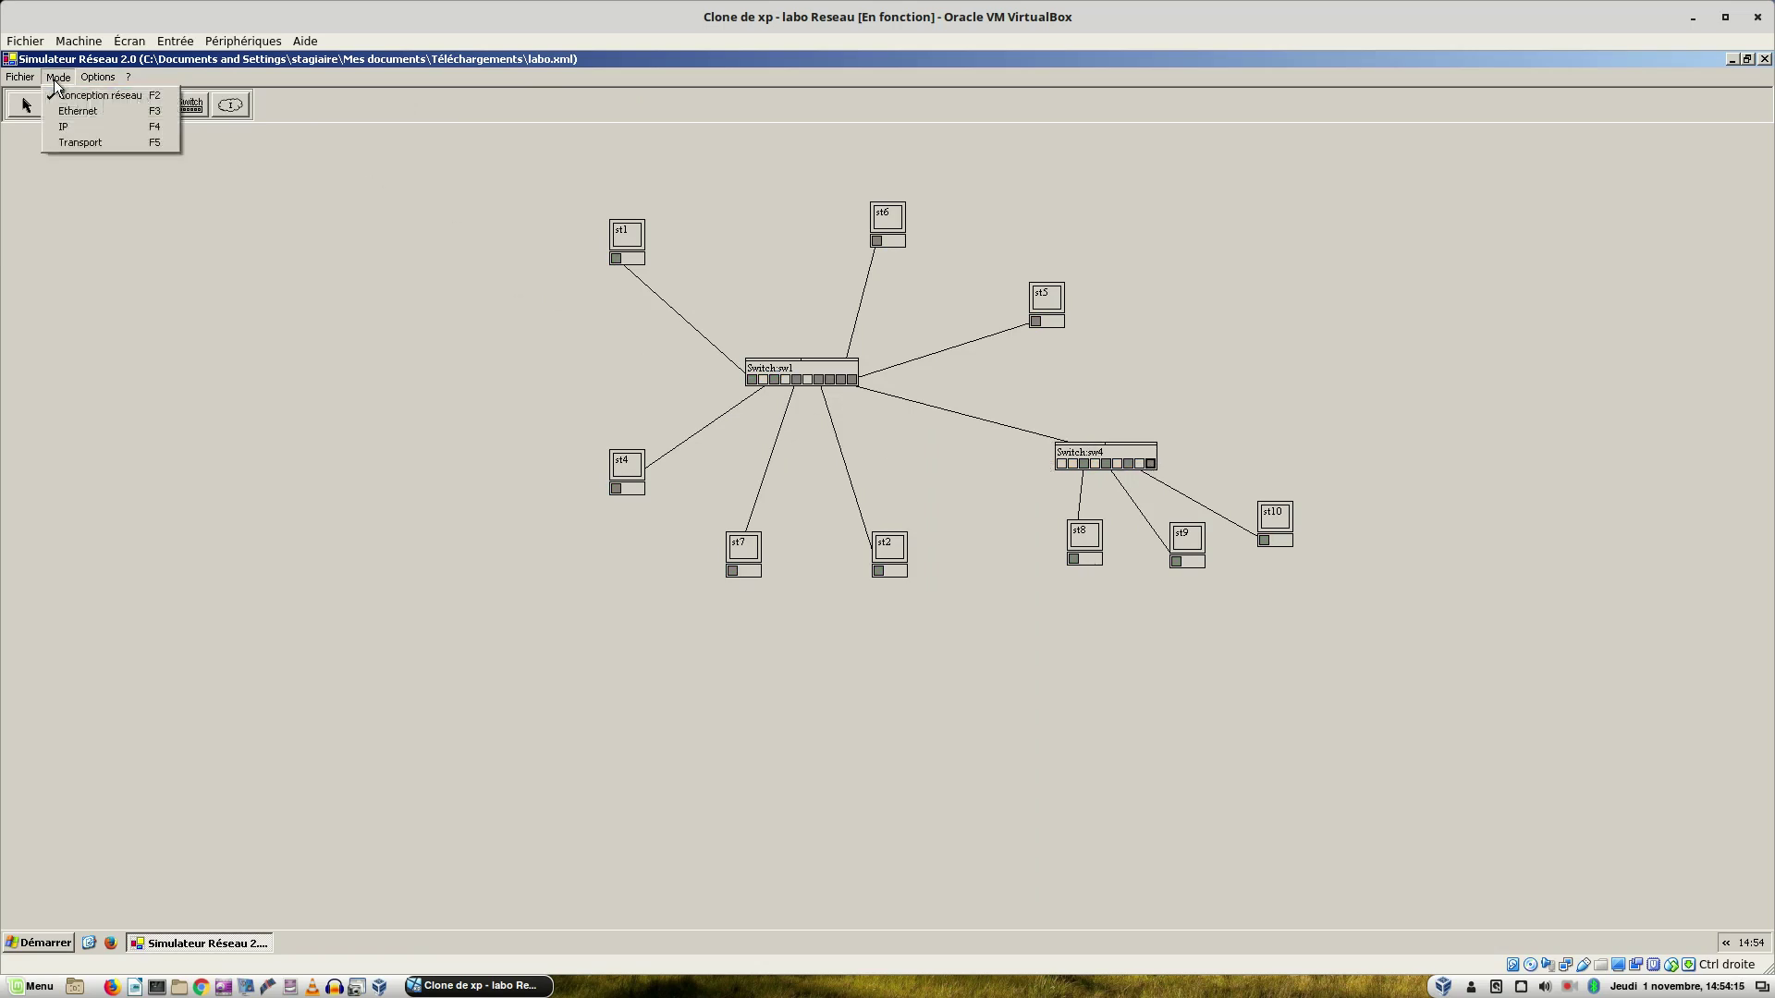
left_click(83, 111)
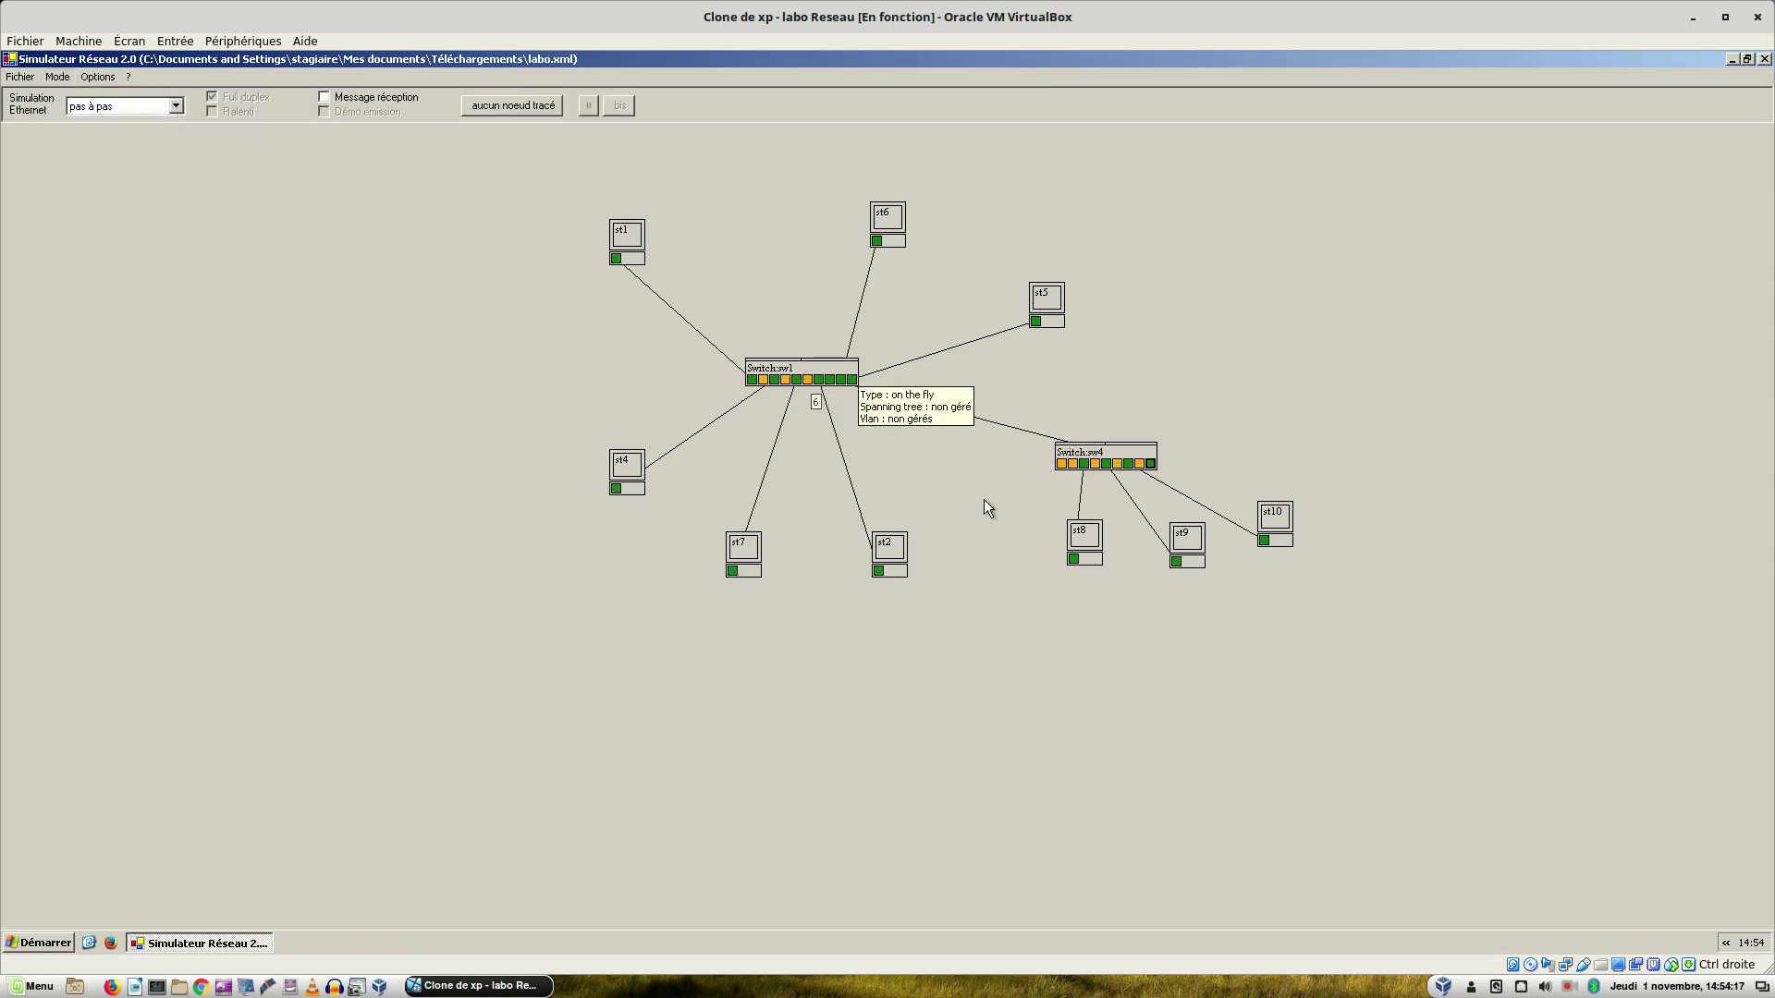
right_click(795, 370)
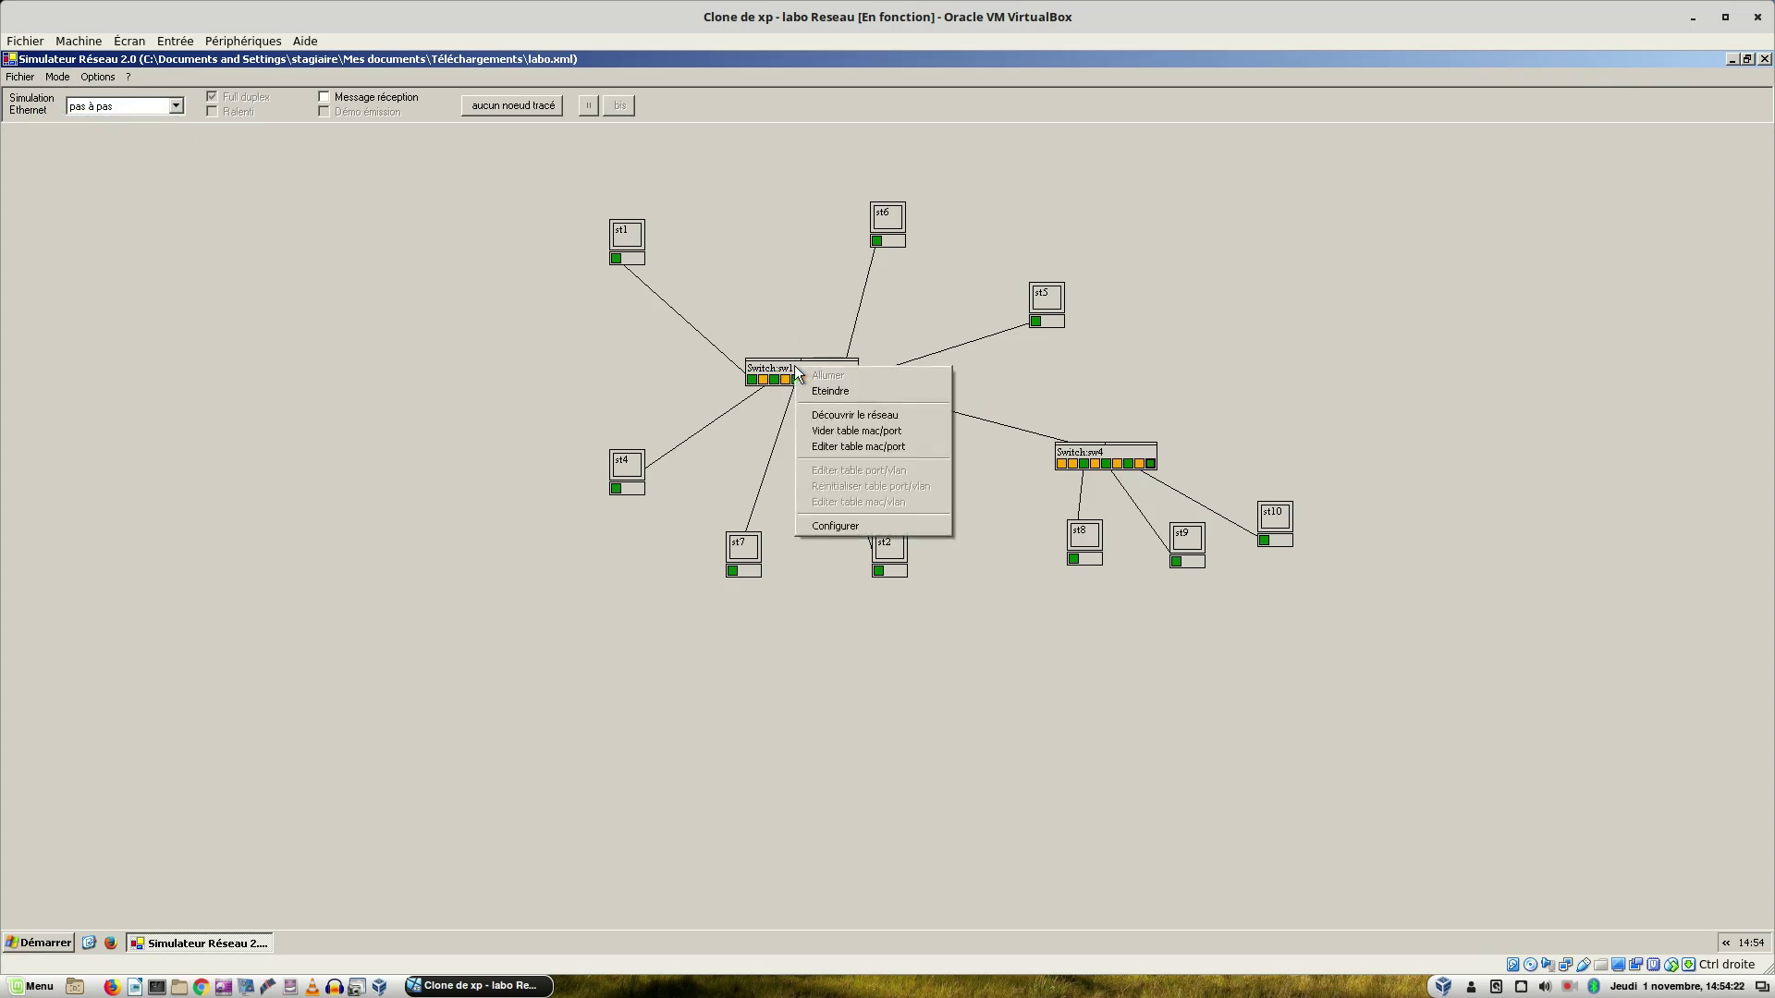
left_click(828, 451)
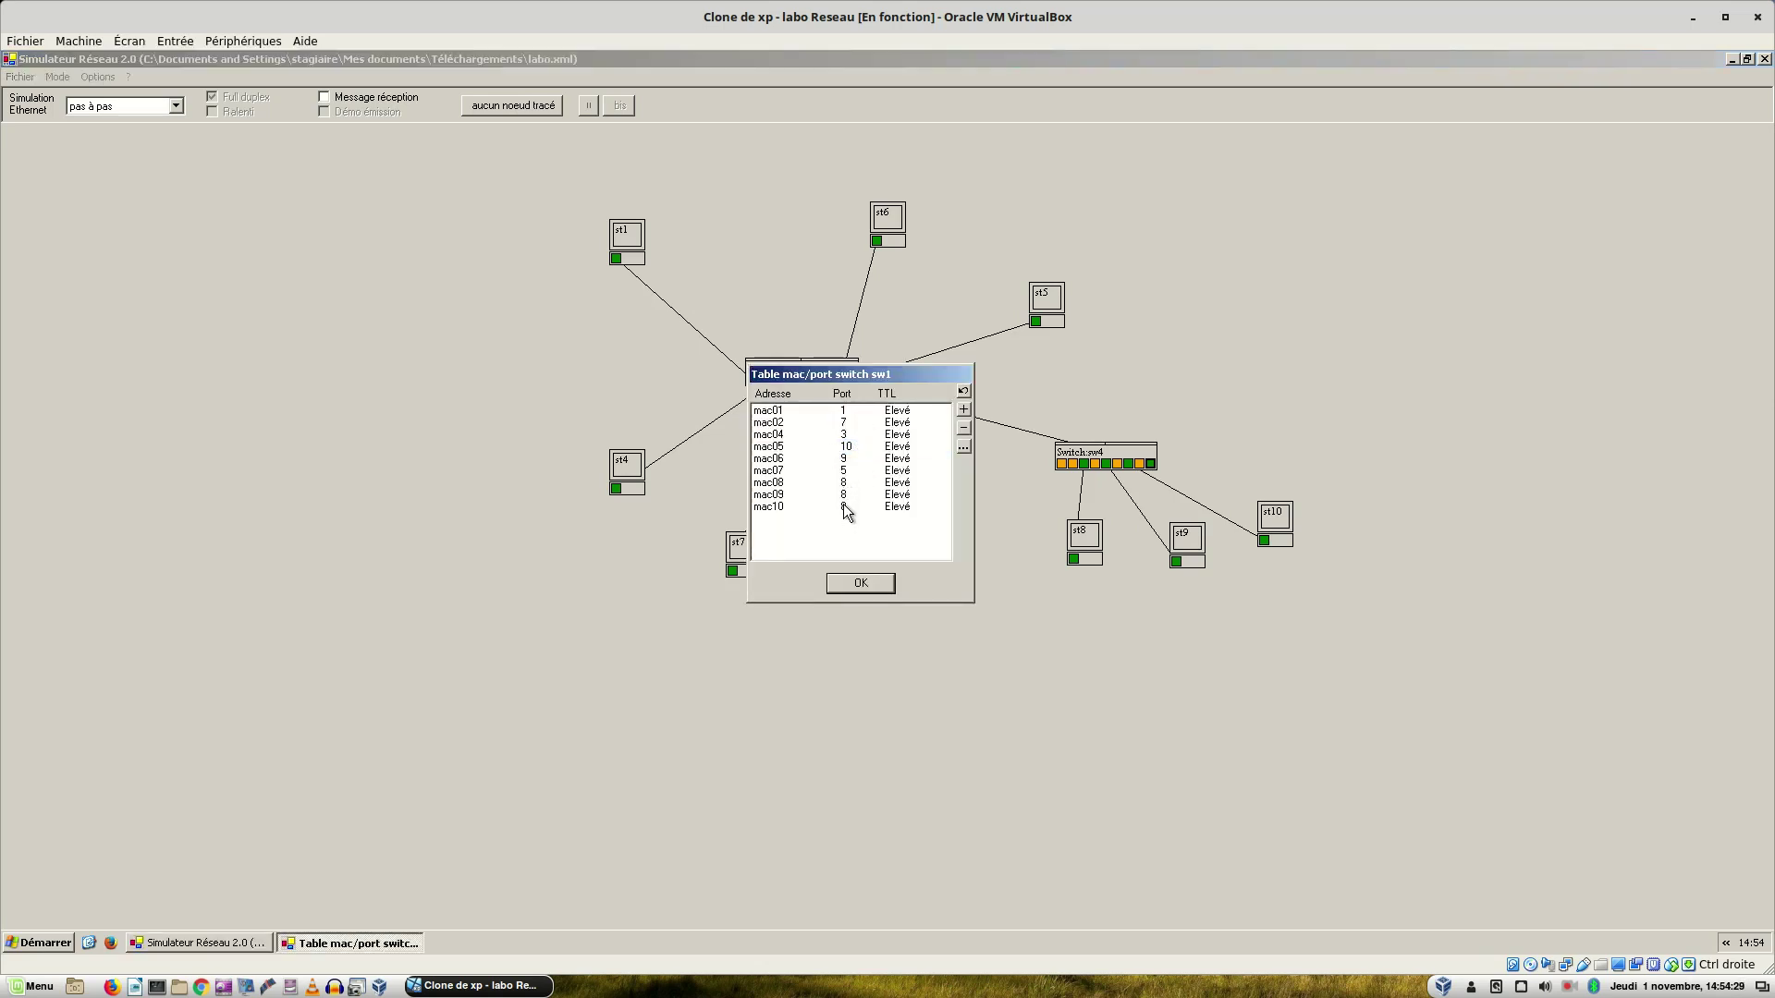
left_click_drag(862, 374, 576, 340)
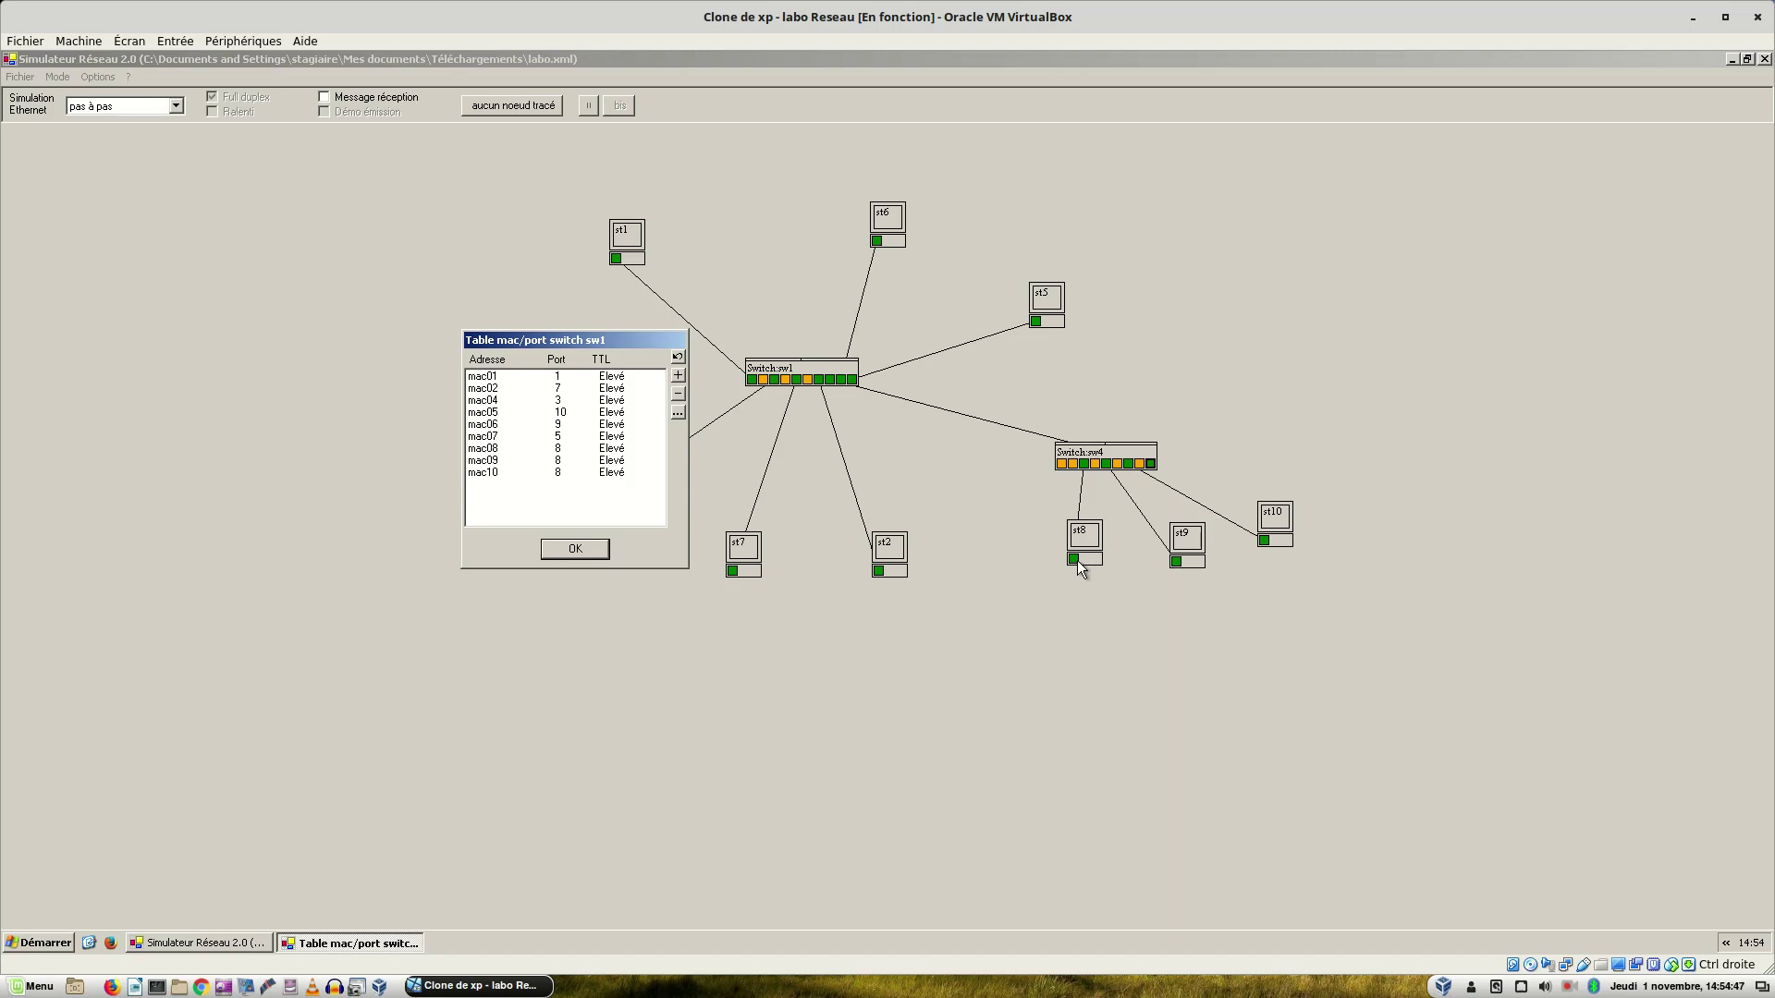
Display sw4's MAC/port table enlarged to show every entry, and place both switches' tables on opposite sides of the diagram for comparison.
right_click(1115, 450)
left_click(1152, 525)
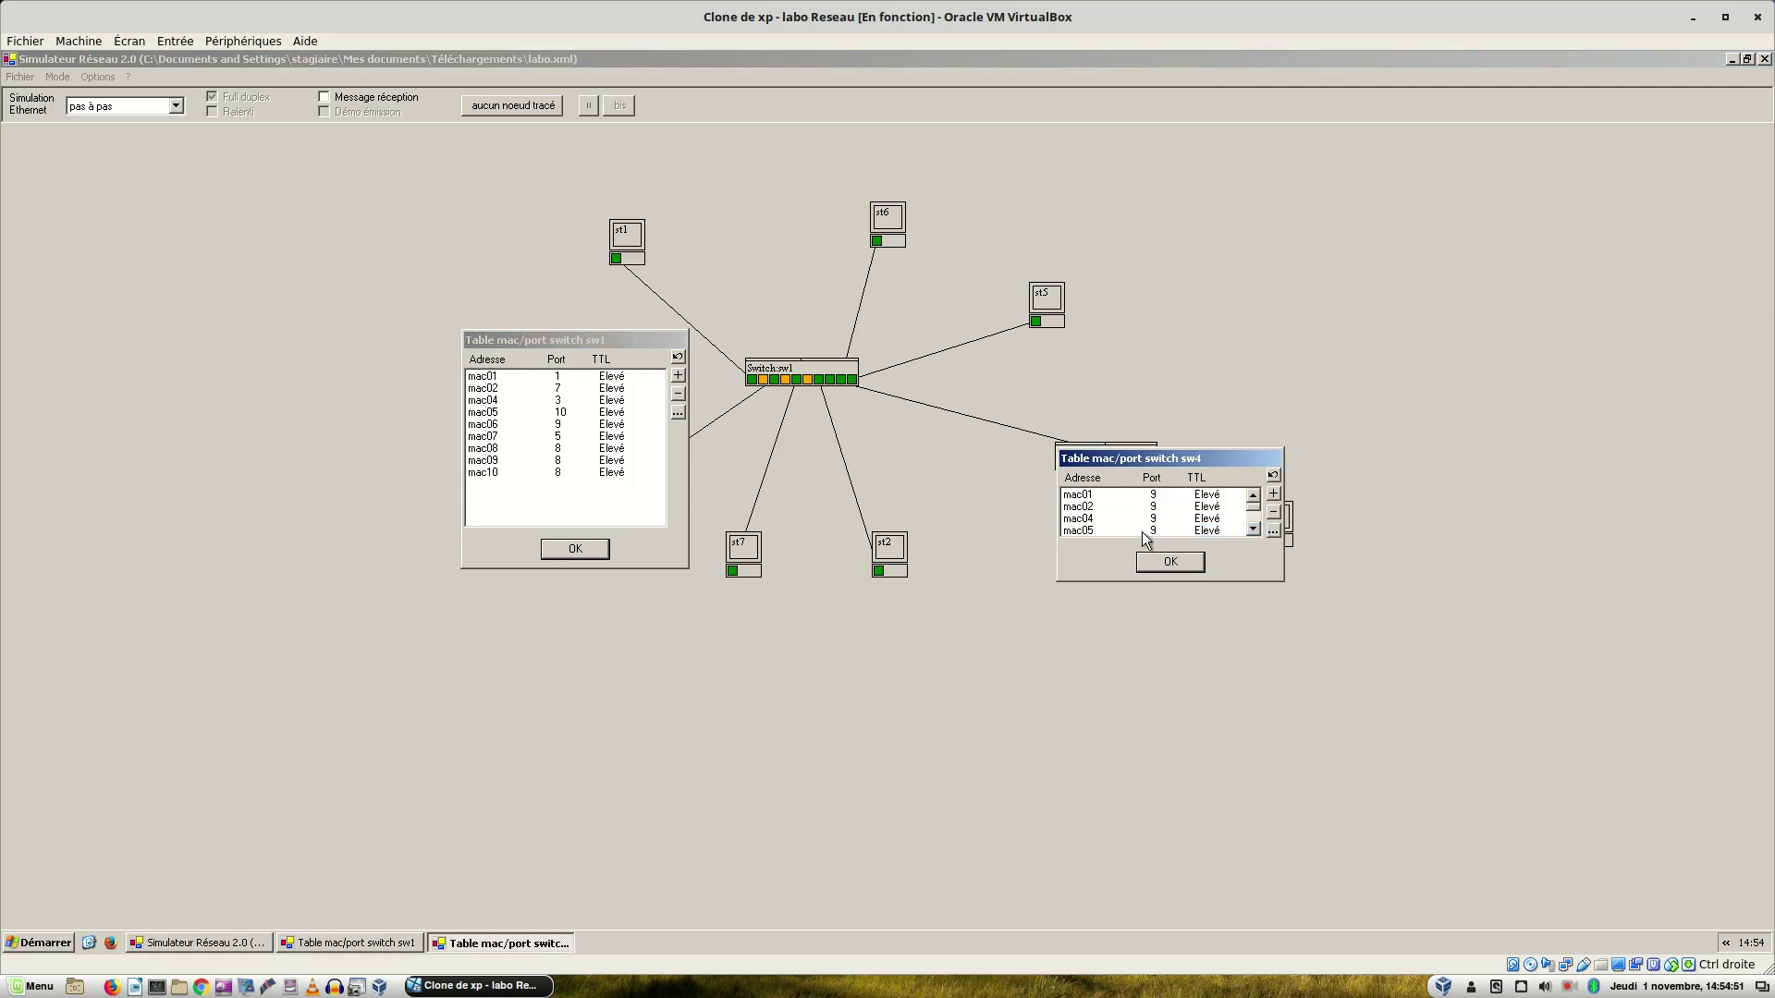
left_click_drag(1224, 581, 1237, 734)
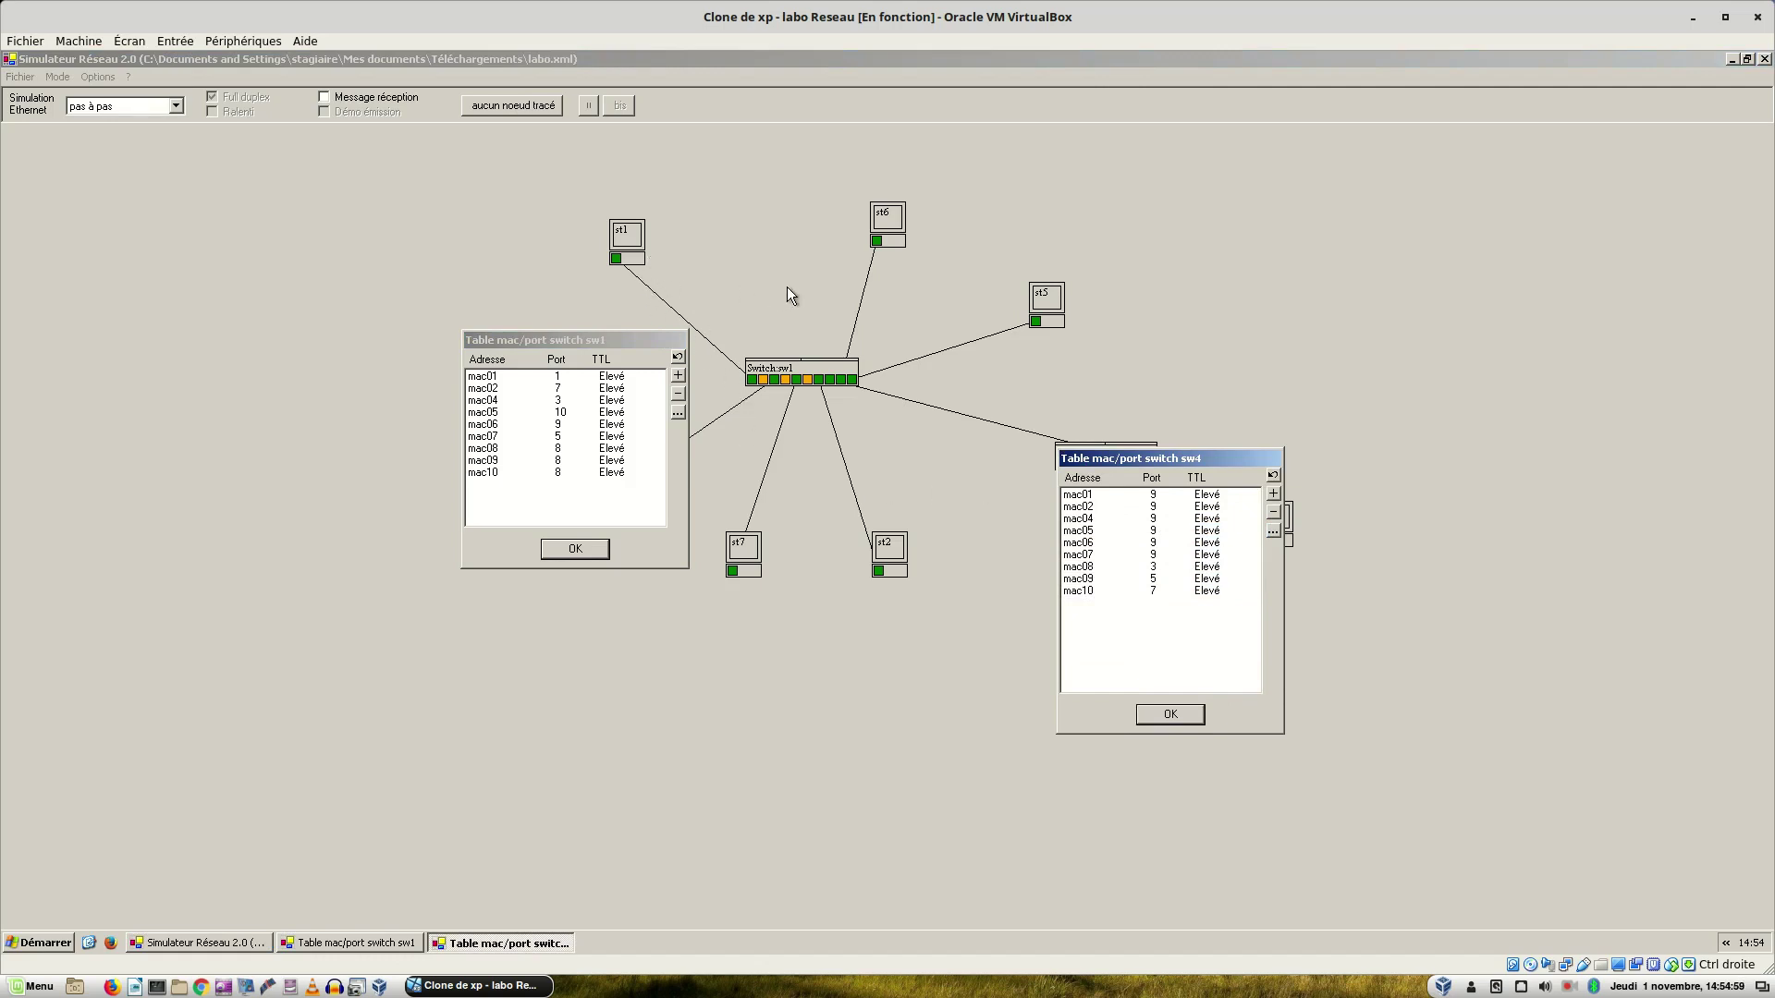
left_click_drag(302, 355, 410, 353)
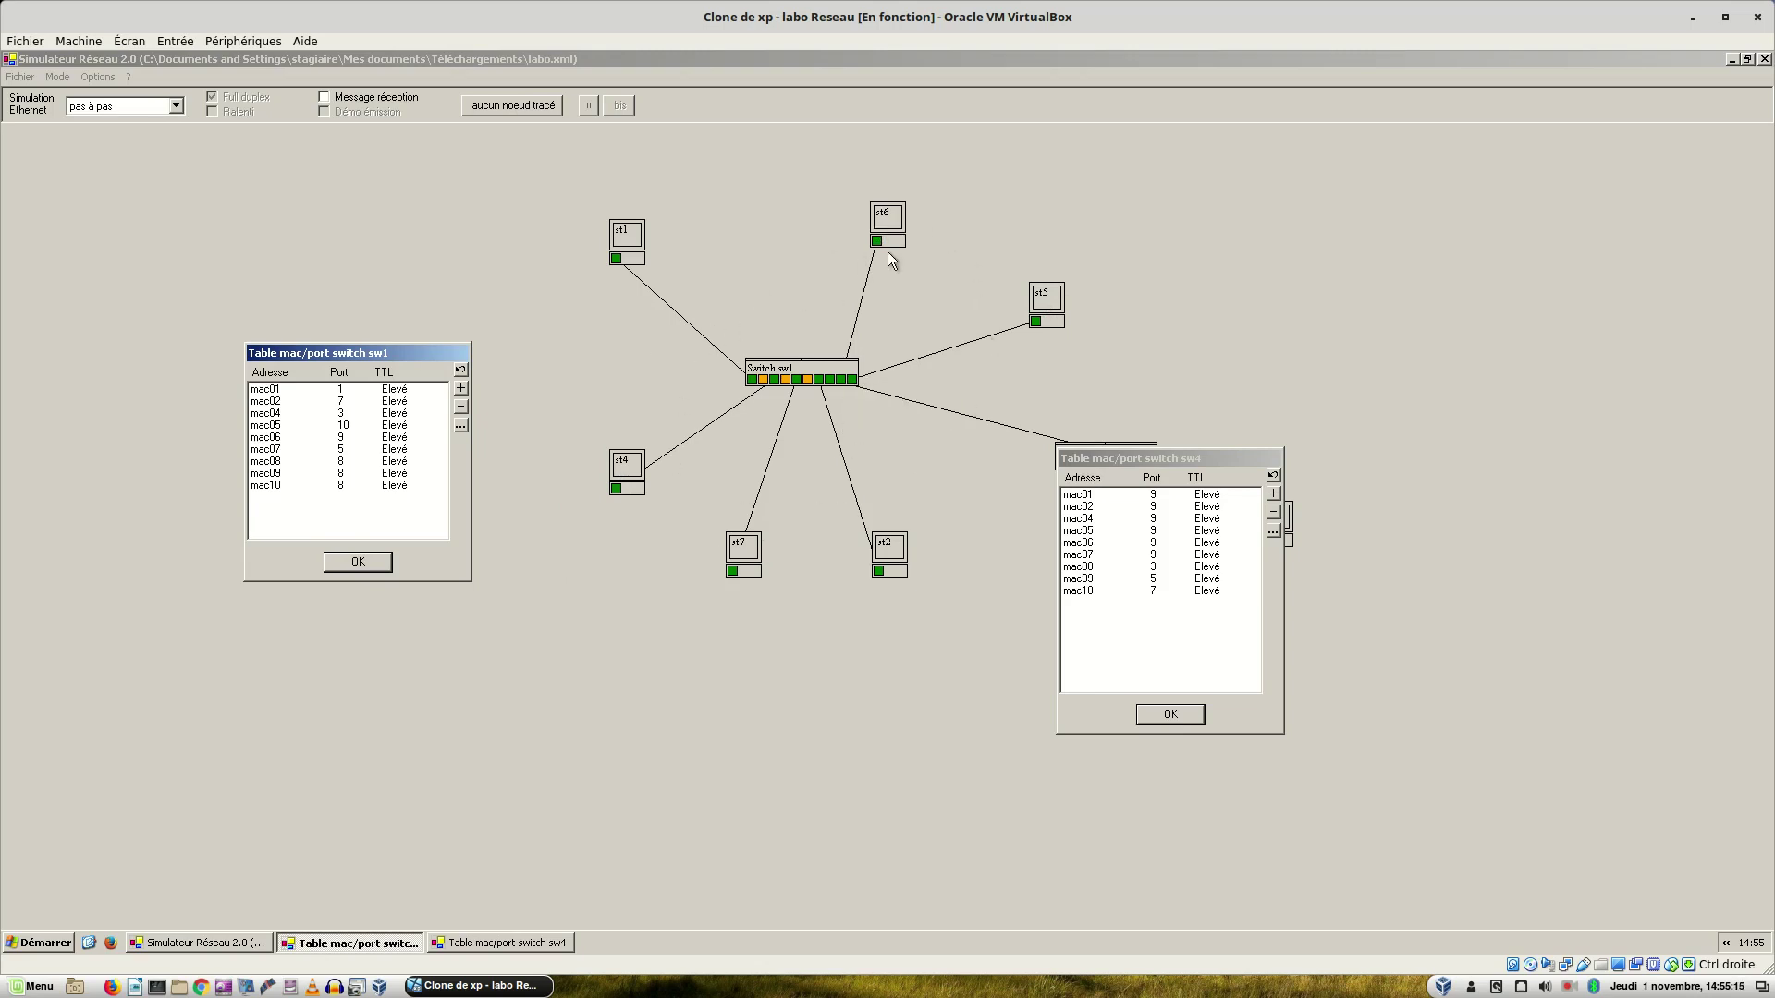
left_click_drag(1156, 457, 1342, 261)
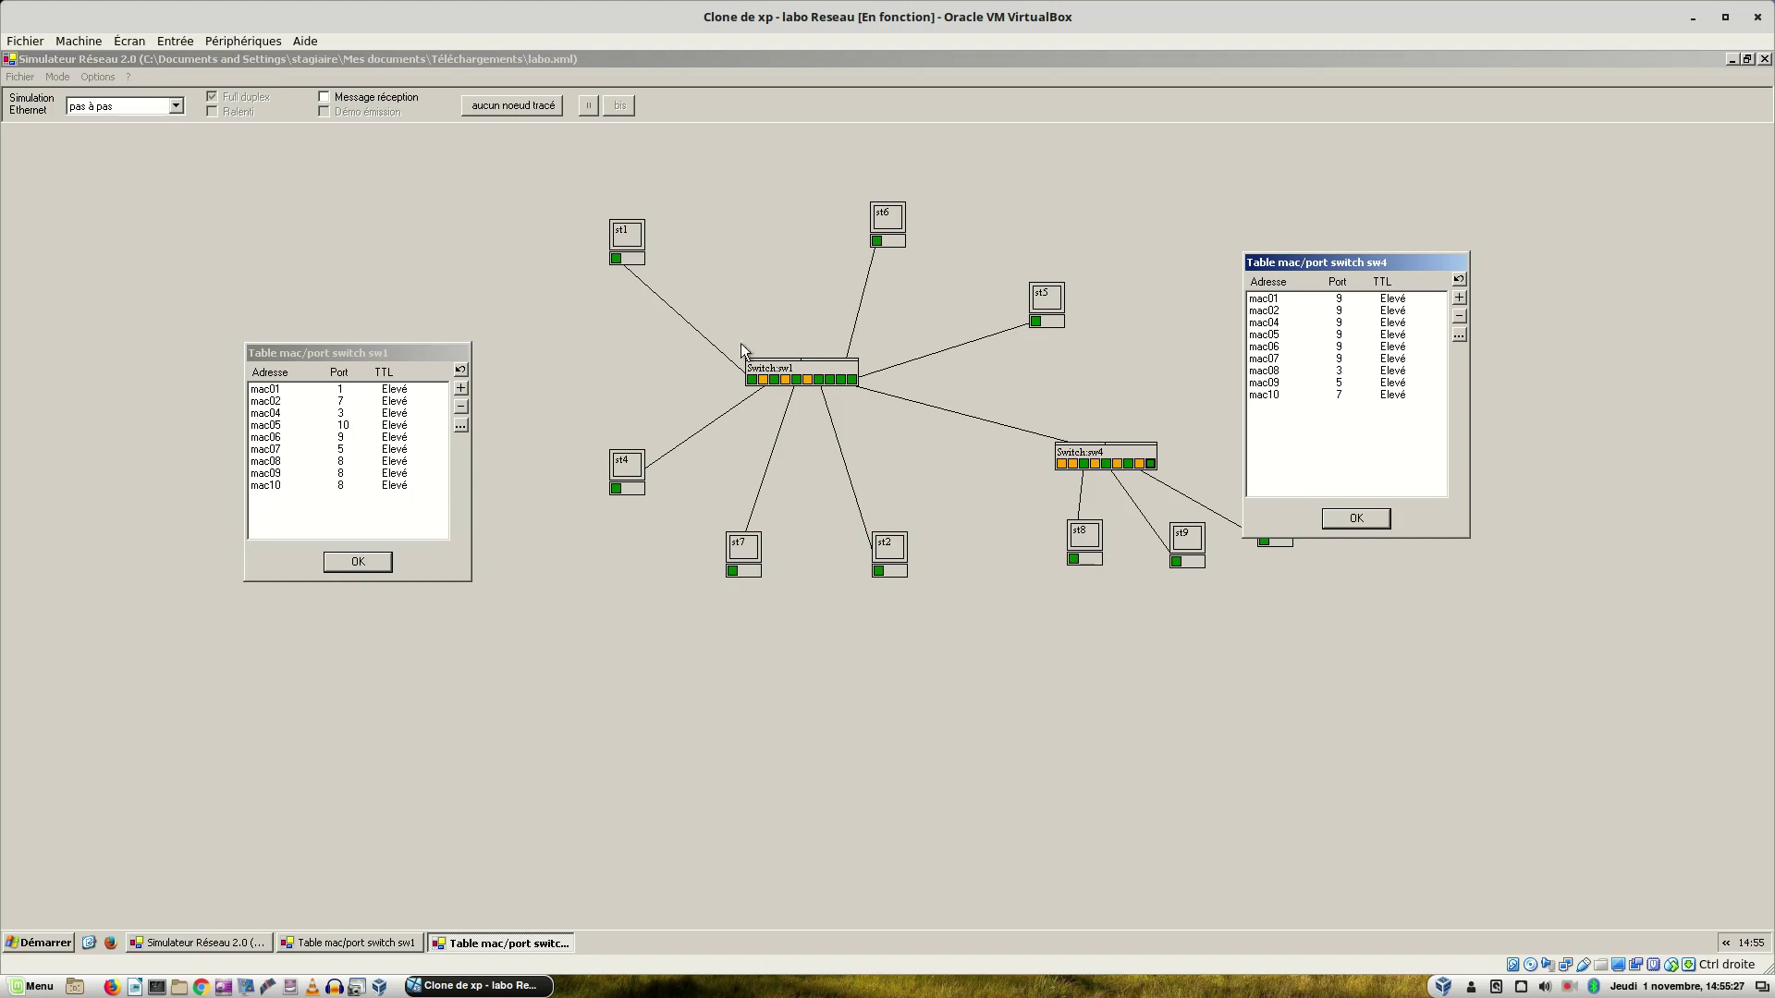
Send a unicast frame from st8 to st6, using mac06 as the destination address.
right_click(1074, 562)
left_click(1106, 574)
left_click(1104, 569)
left_click(877, 243)
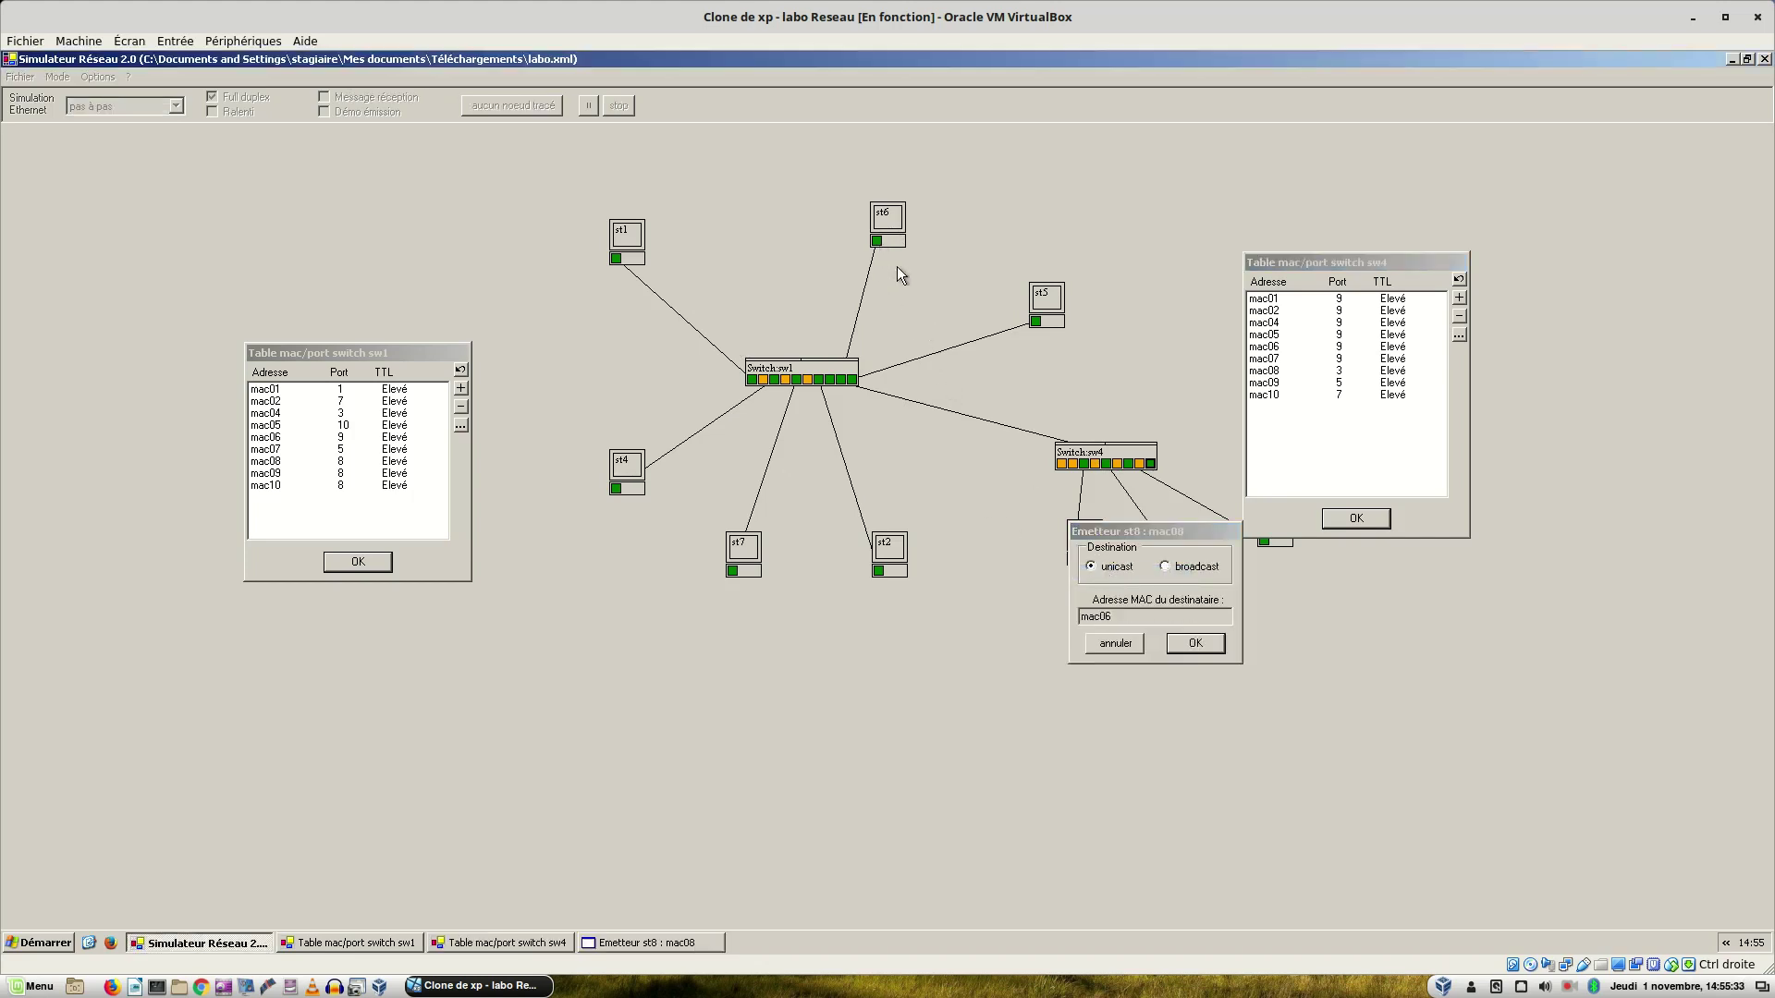
left_click(1187, 645)
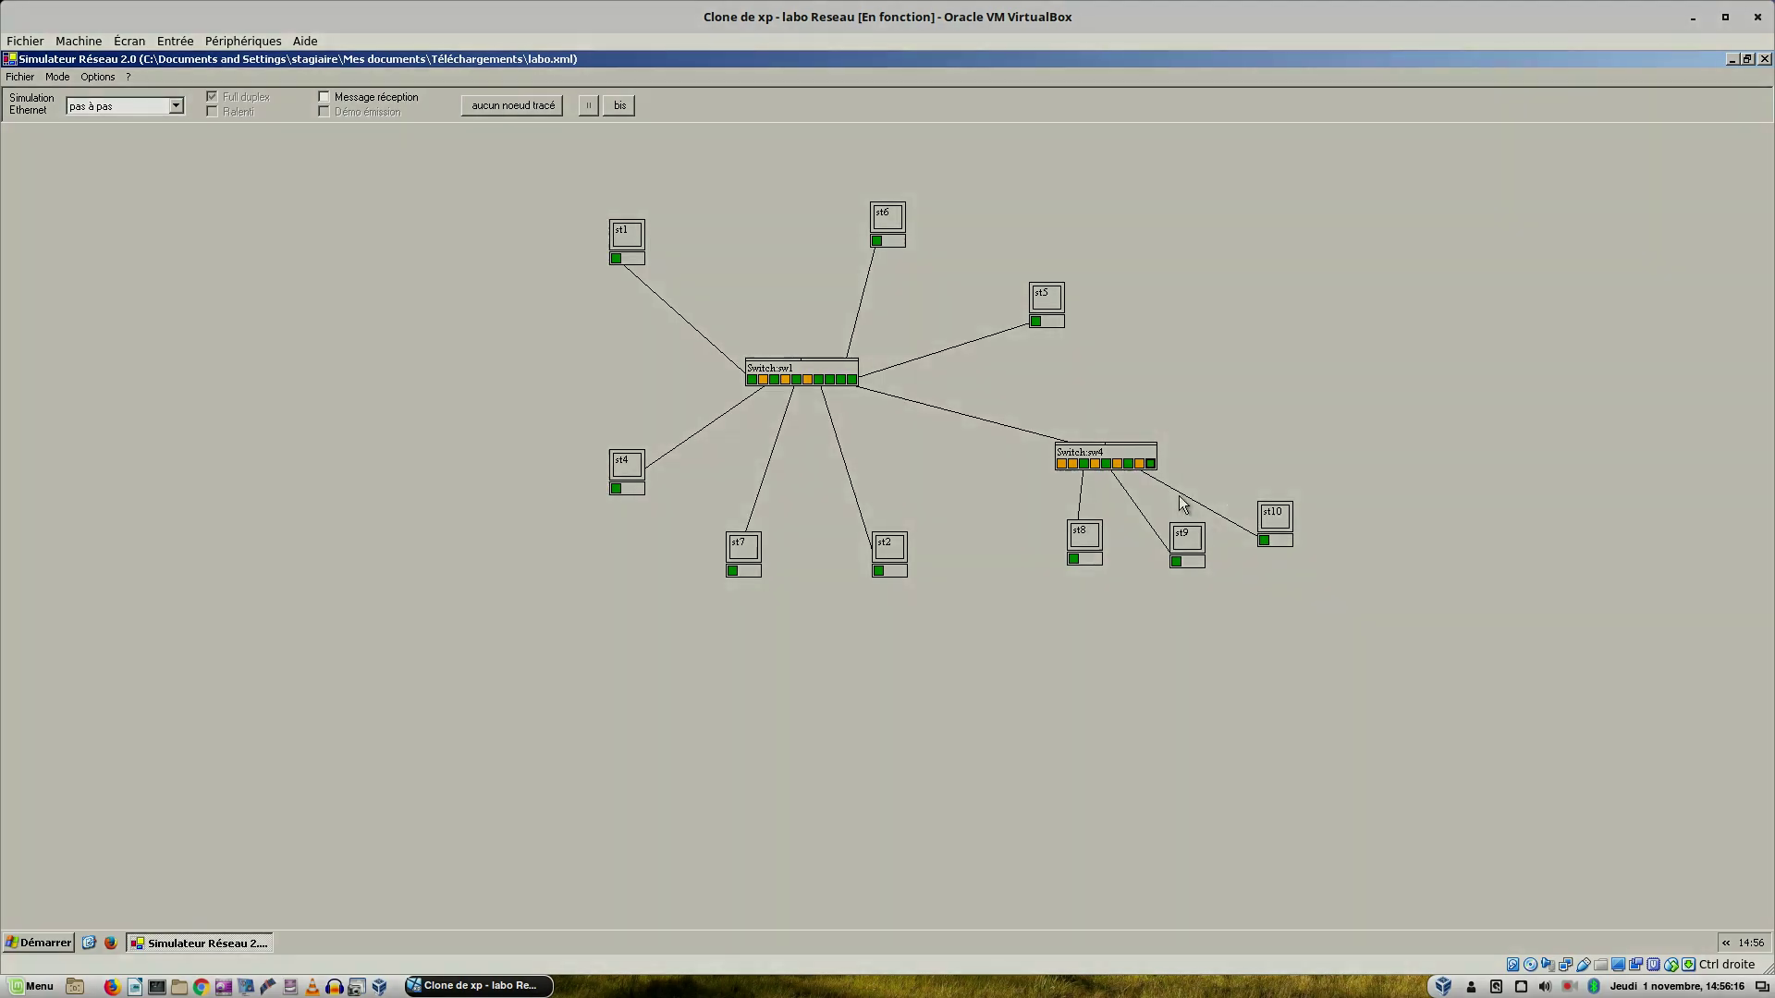
mouse_move(1056, 476)
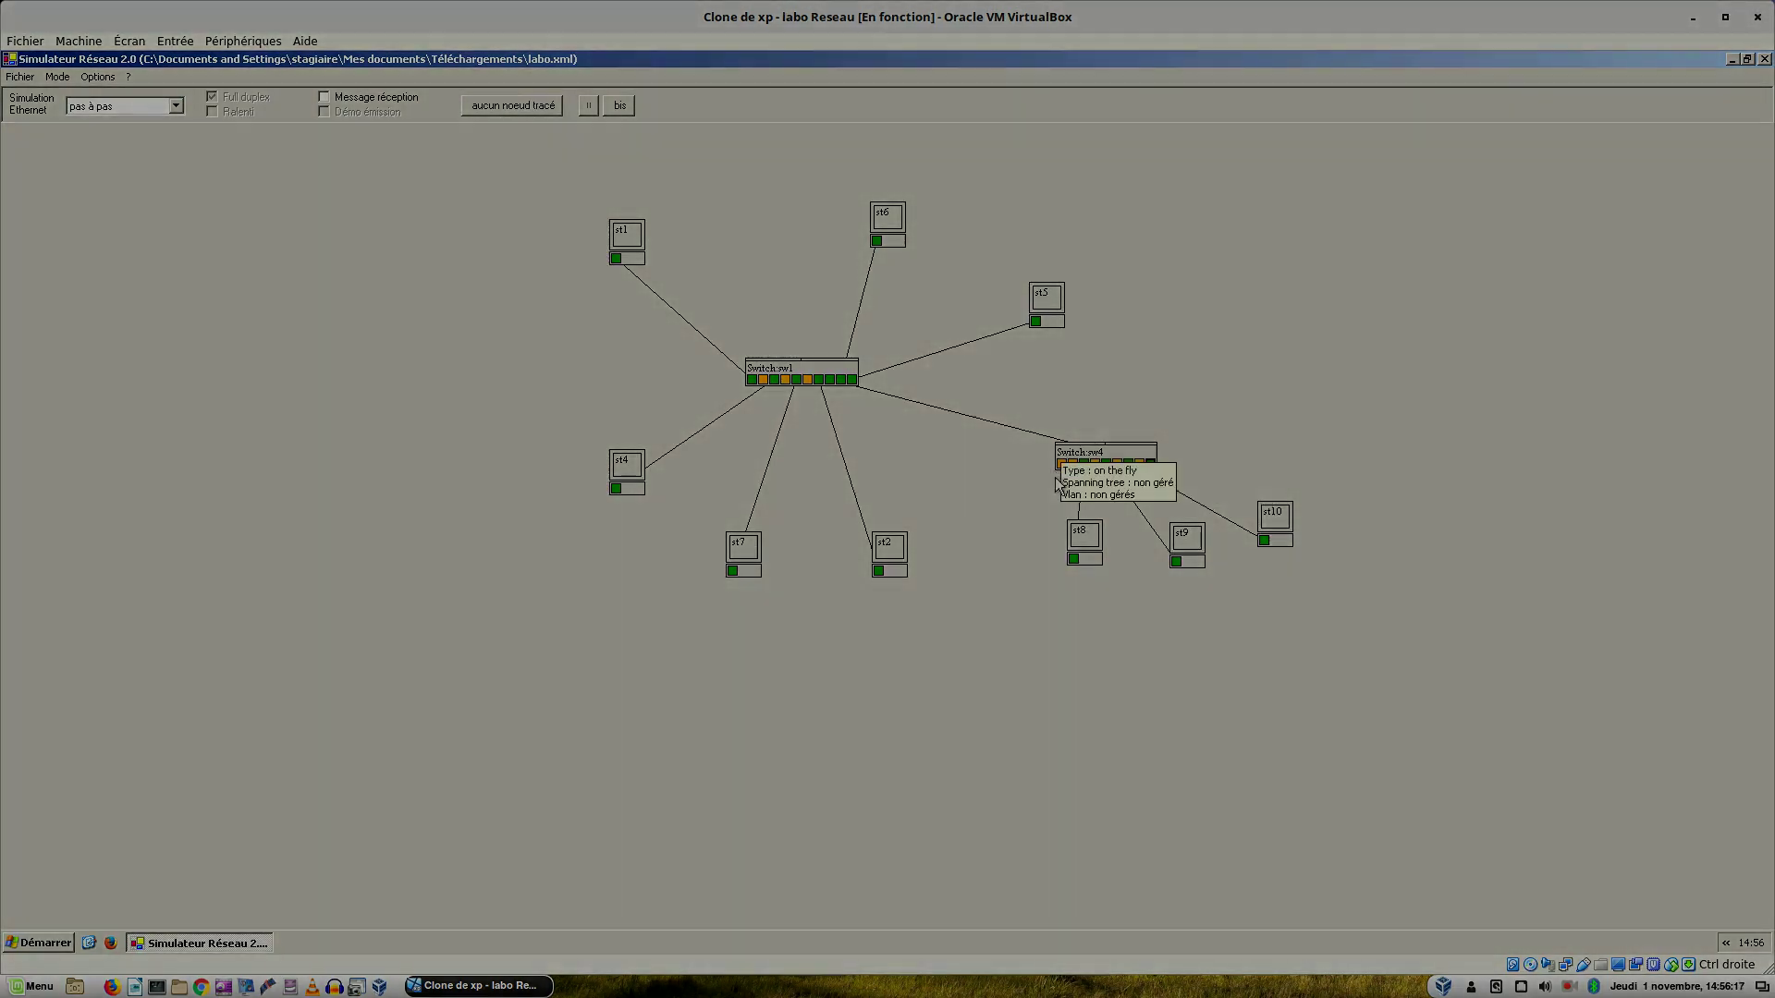